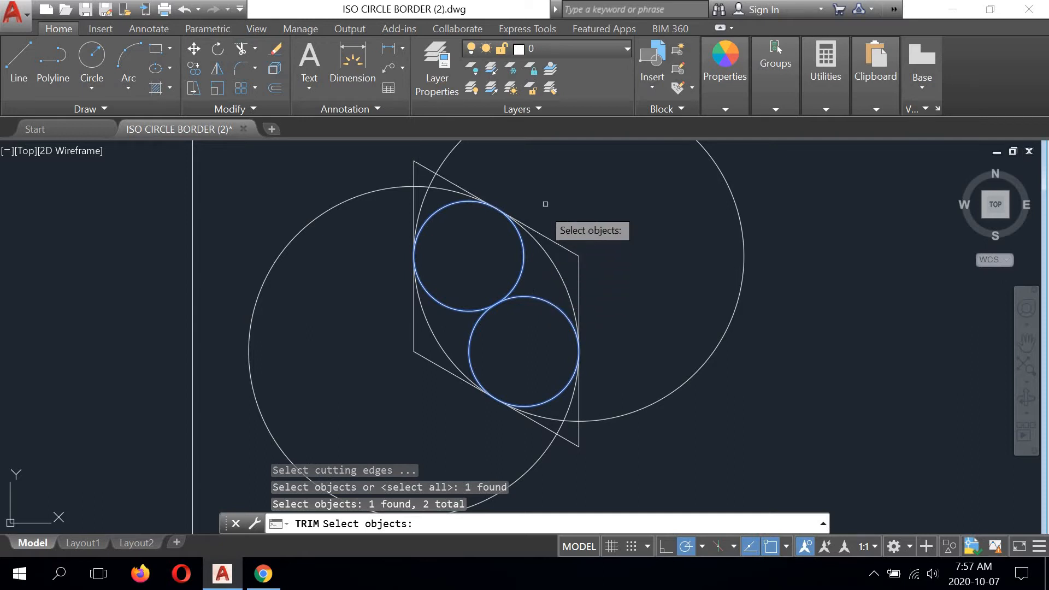
# - Trim away the outer parts of the two large circles, using the two small circles as cutting edges
pyautogui.press('Return')
pyautogui.click(437, 185)
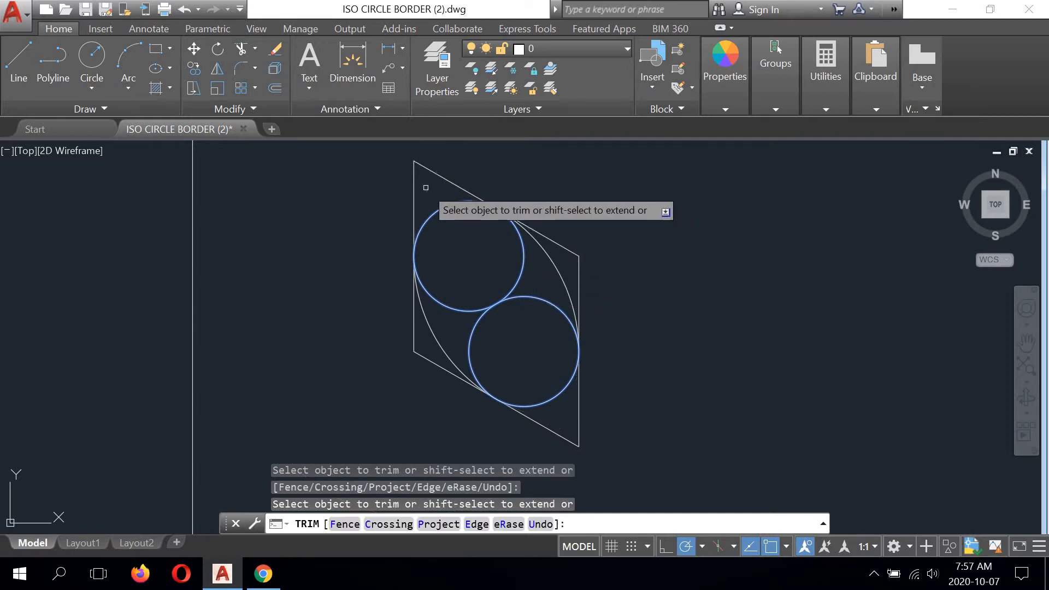
pyautogui.rightClick(517, 176)
pyautogui.click(538, 185)
# - Trim the inner parts of the two small circles against the two large arcs, leaving a closed isometric circle inside the rhombus
pyautogui.rightClick(552, 184)
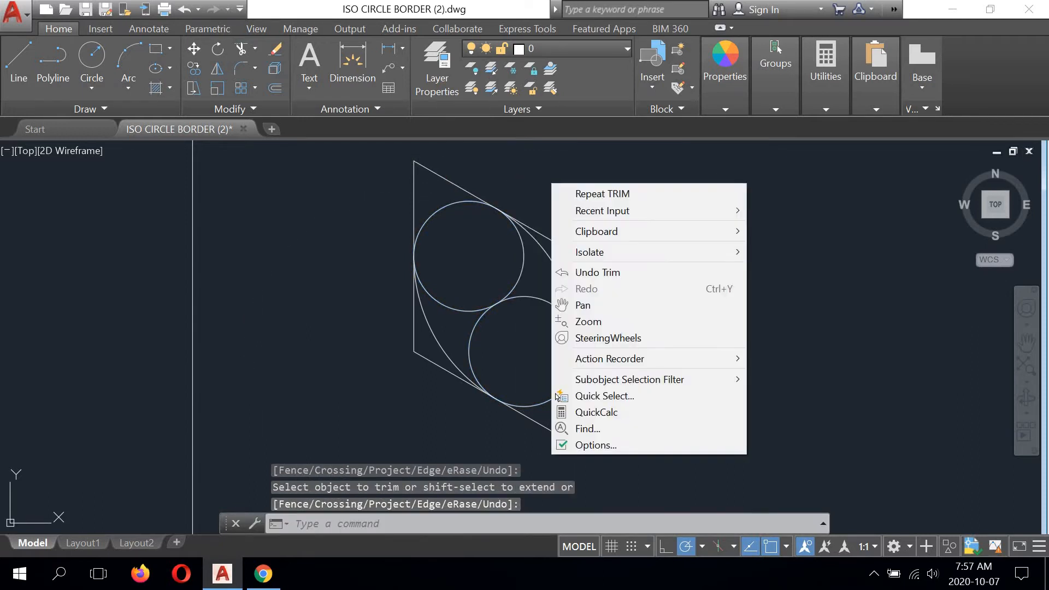
pyautogui.click(571, 192)
pyautogui.click(521, 261)
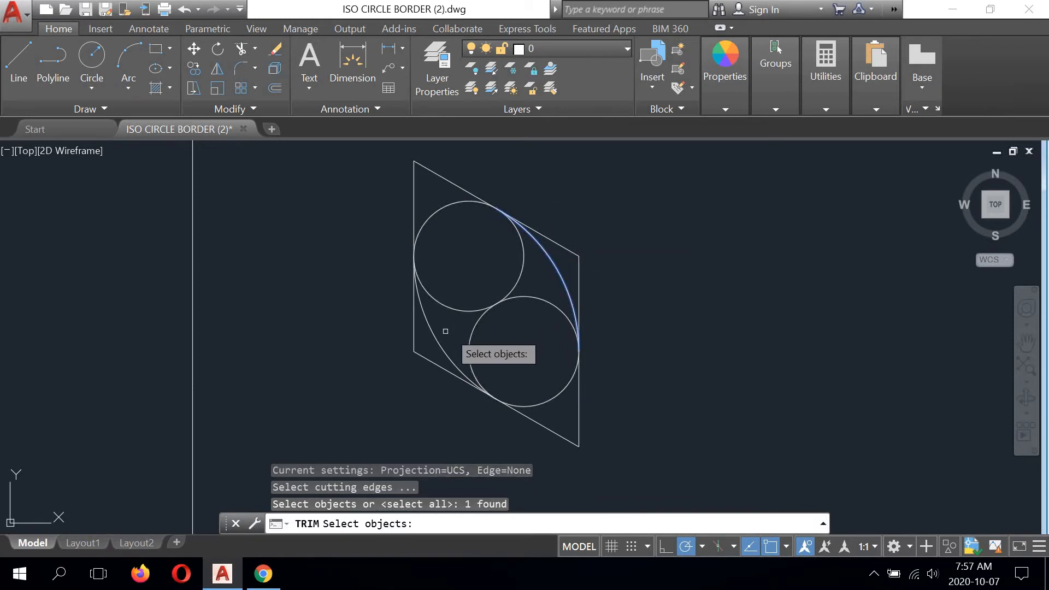
pyautogui.click(430, 339)
pyautogui.press('Return')
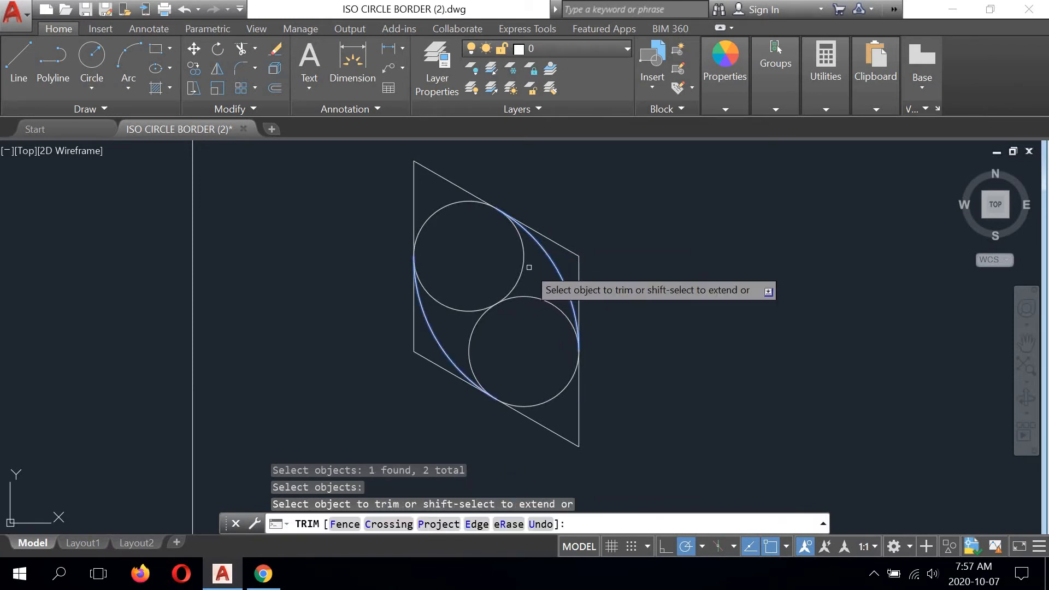
pyautogui.click(524, 266)
pyautogui.scroll(-2, 432, 250)
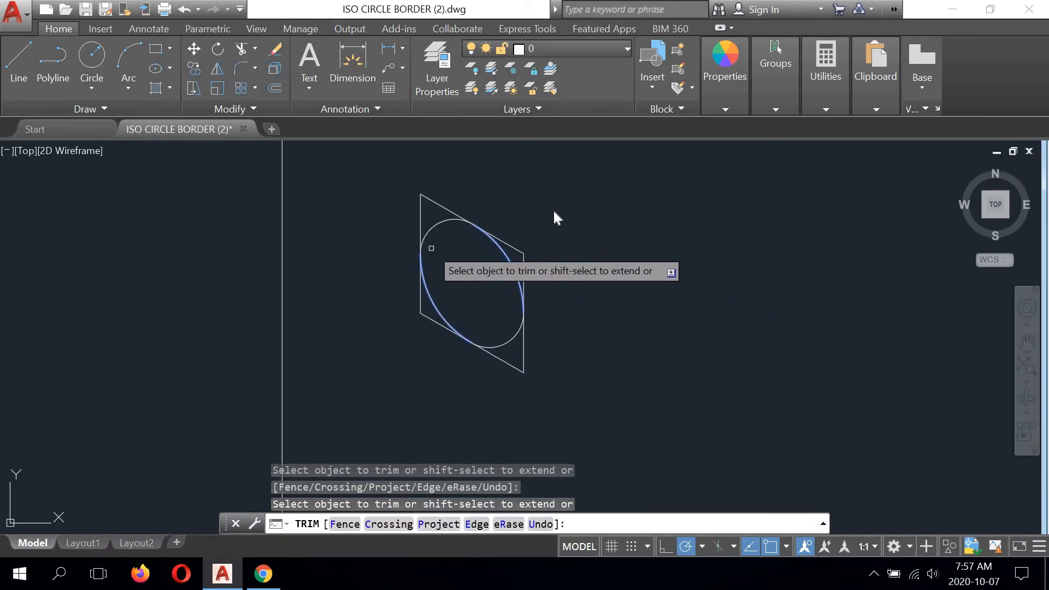
pyautogui.rightClick(553, 209)
pyautogui.click(573, 219)
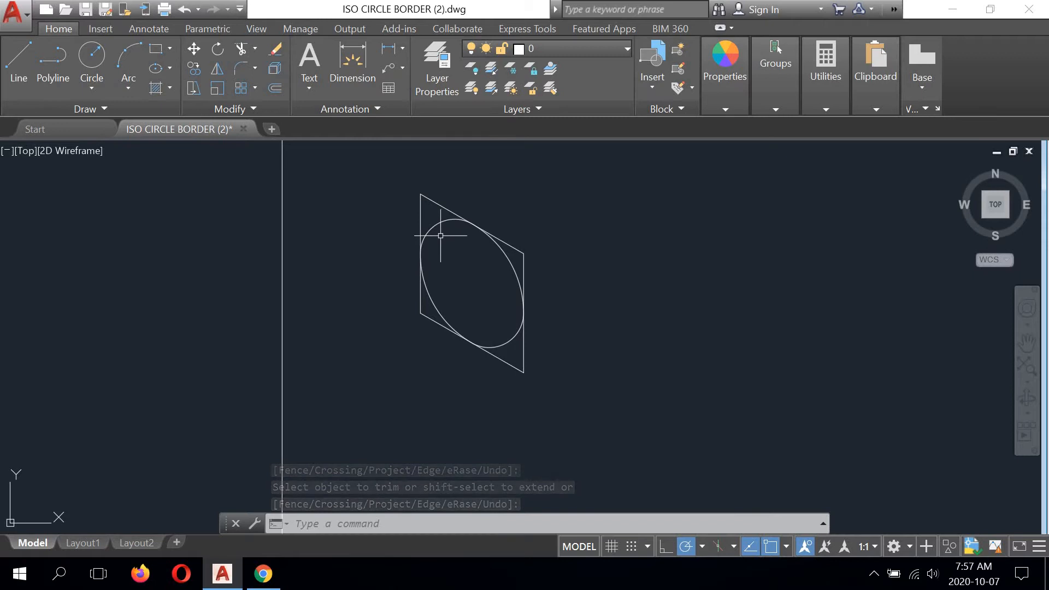
# - Mirror the rhombus and its isometric circle across the rhombus's right vertical edge, keeping the source objects
pyautogui.moveTo(440, 235)
pyautogui.mouseDown(button='middle')
pyautogui.moveTo(393, 283)
pyautogui.moveTo(435, 312)
pyautogui.moveTo(425, 300)
pyautogui.mouseUp(button='middle')
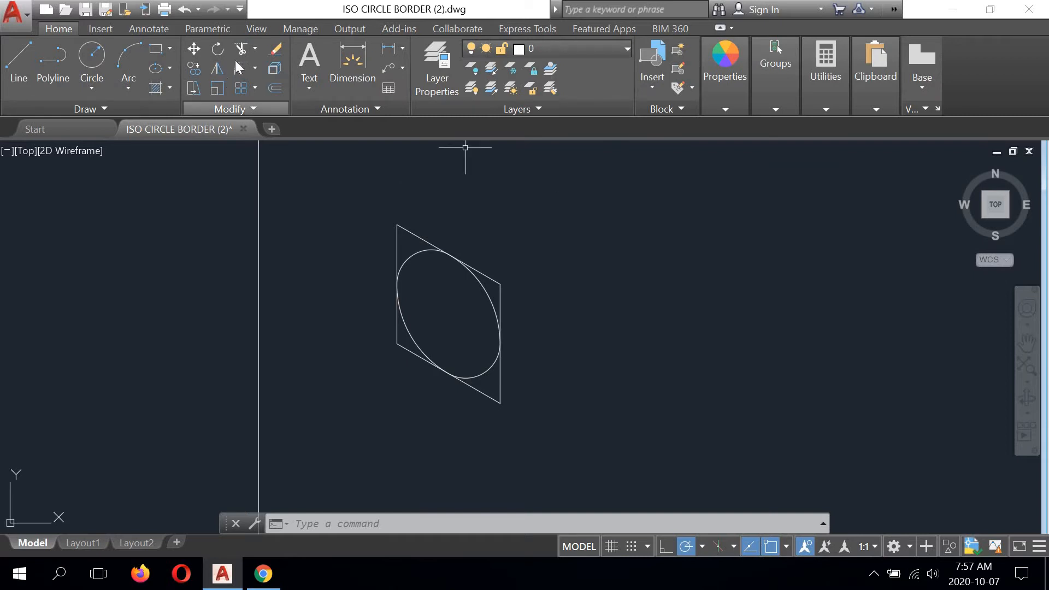
pyautogui.click(217, 68)
pyautogui.click(579, 193)
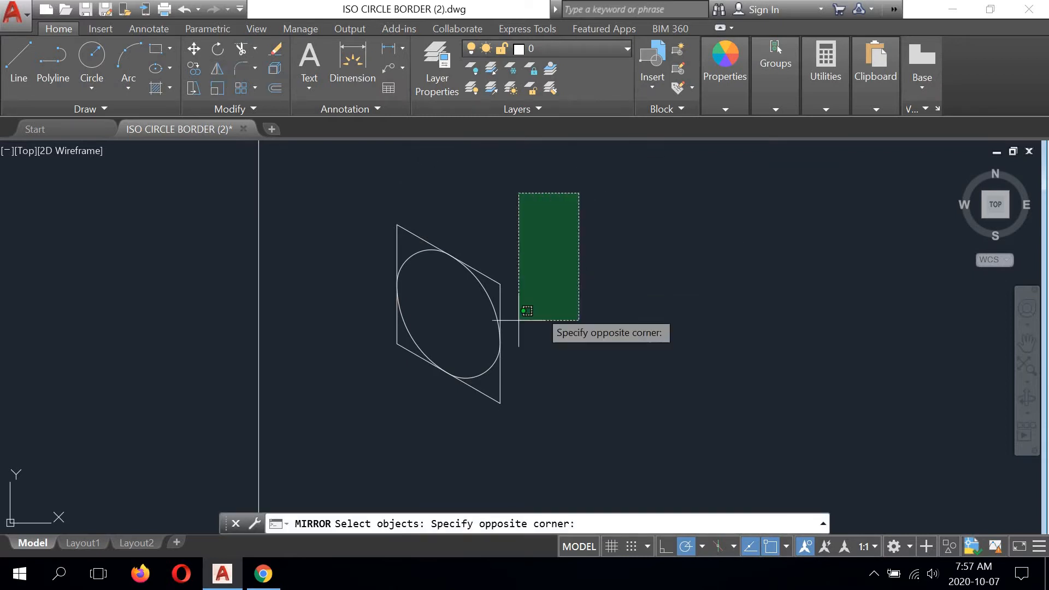
pyautogui.click(354, 426)
pyautogui.press('Return')
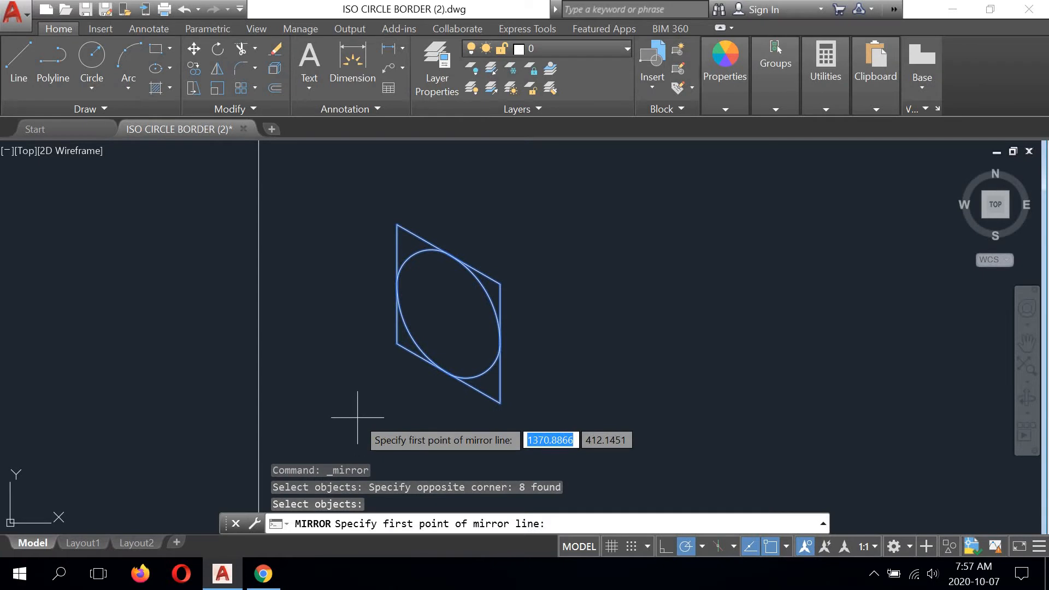
pyautogui.click(499, 402)
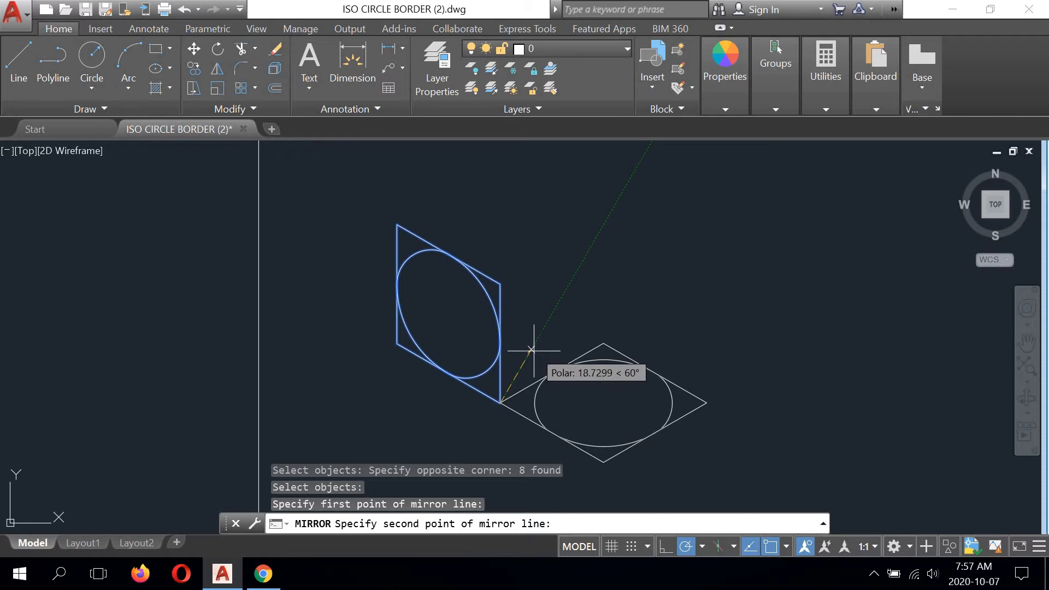
pyautogui.click(501, 284)
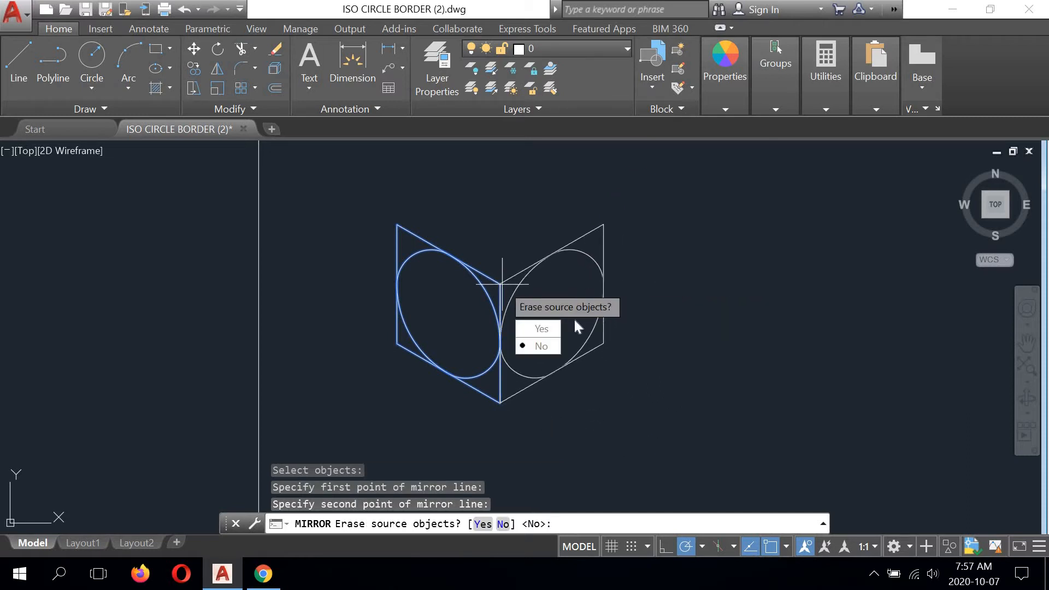
pyautogui.click(536, 346)
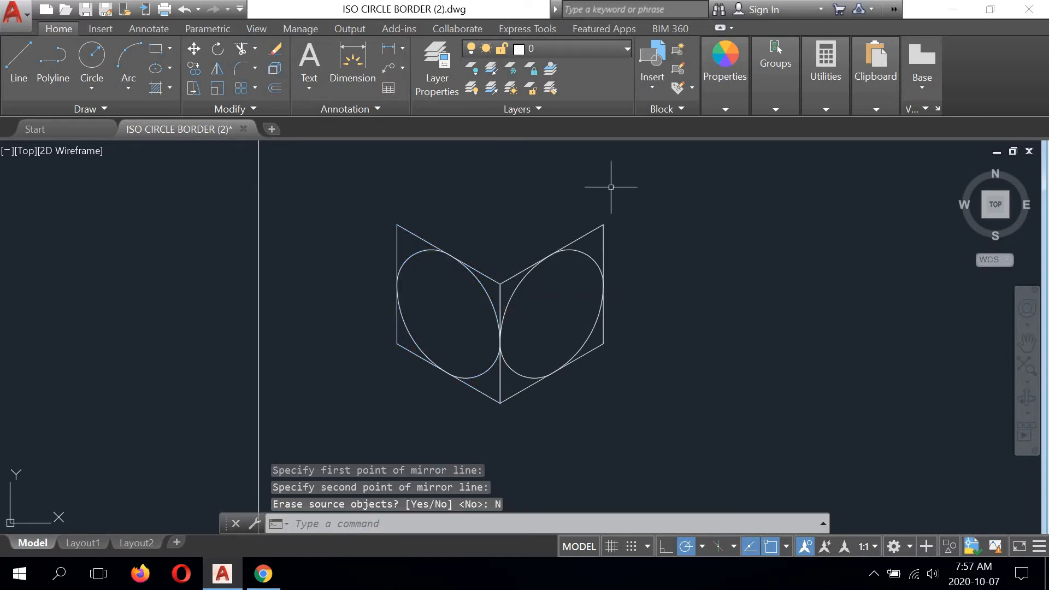
# - Mirror the right face and its isometric circle across that face's top edge to form the cube's top face, keeping the source
pyautogui.click(661, 187)
pyautogui.click(511, 414)
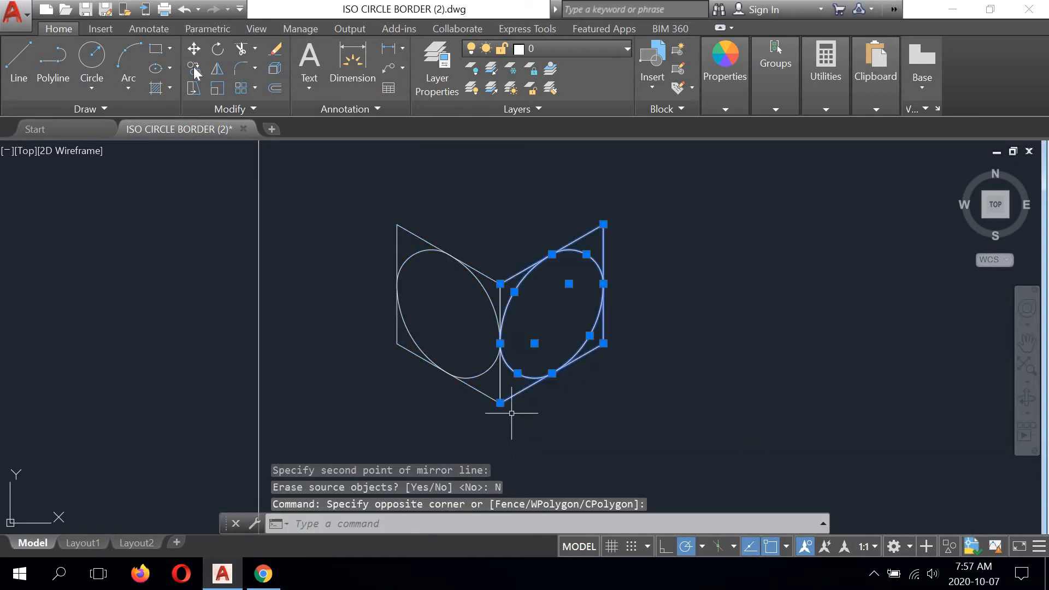
pyautogui.press('space')
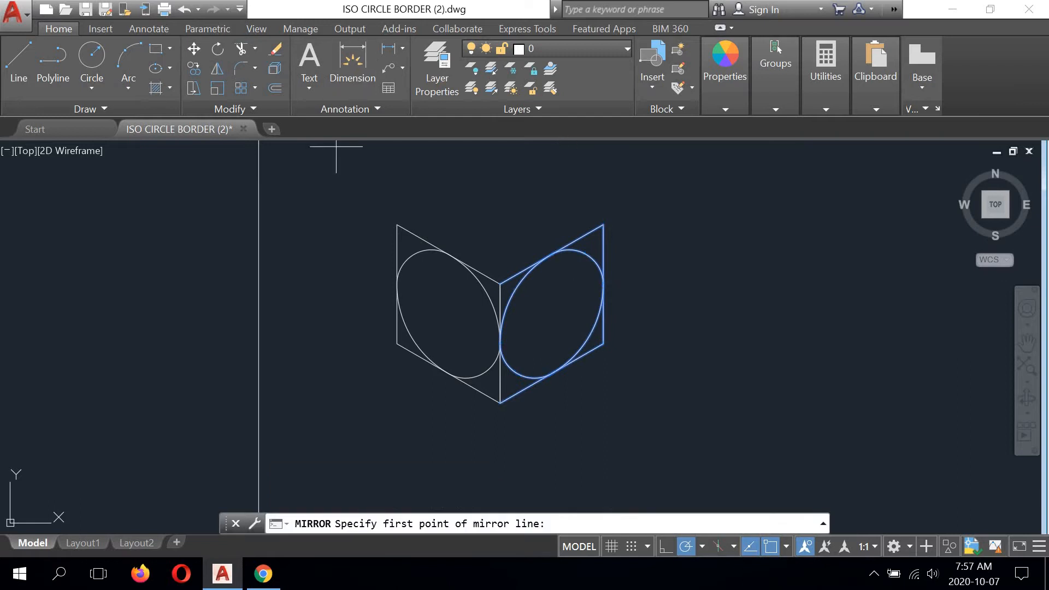
pyautogui.click(603, 224)
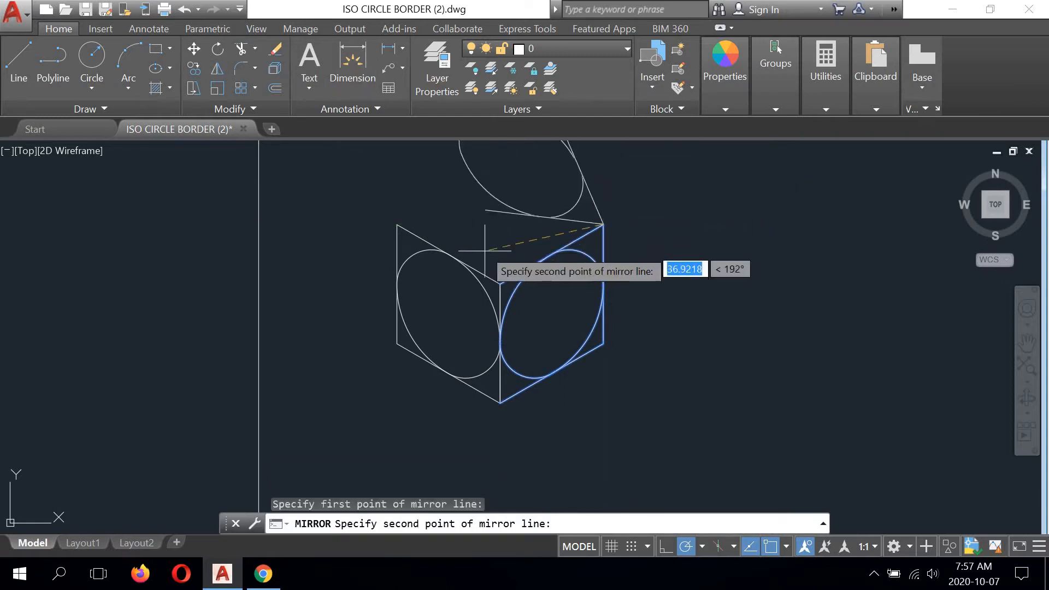
pyautogui.click(498, 284)
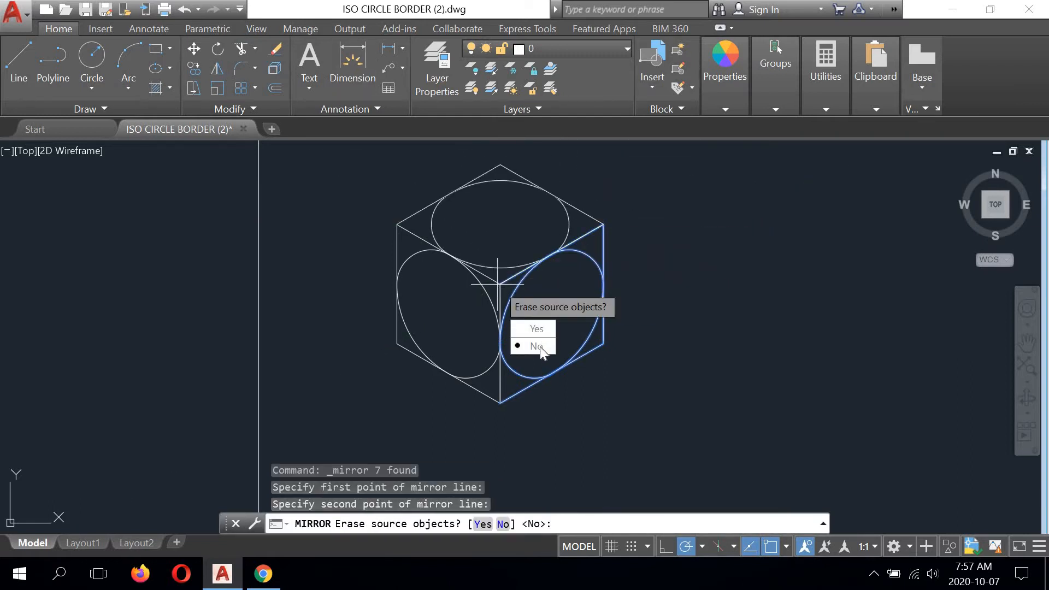
pyautogui.press('Return')
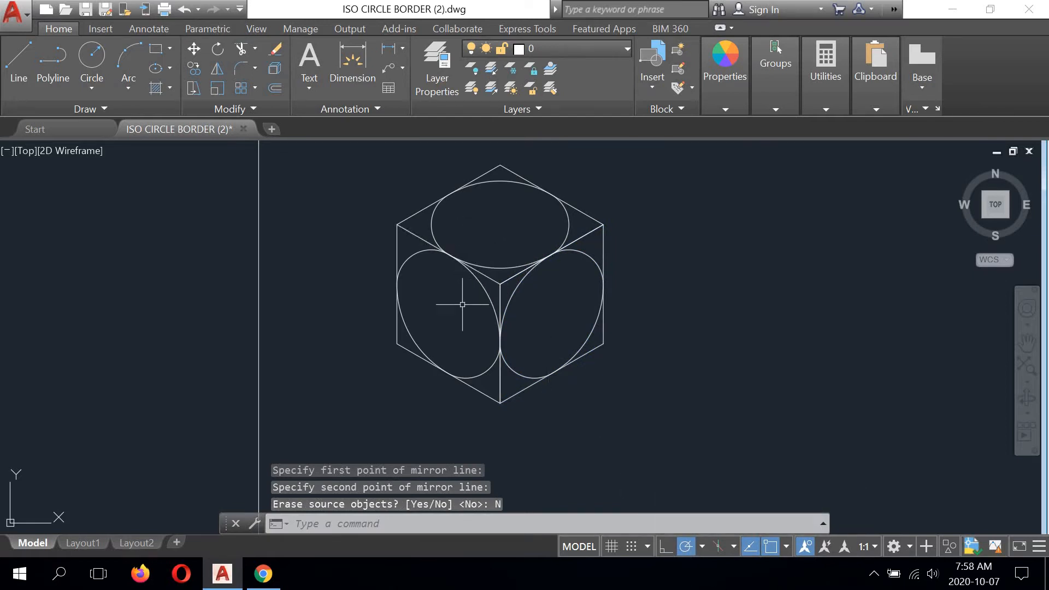
# - Switch to Chrome, check the dimensions on the Peg Gauge and Washer drawings page, and return to AutoCAD
pyautogui.scroll(-2, 469, 299)
pyautogui.moveTo(499, 244); pyautogui.dragTo(378, 196, button='middle')
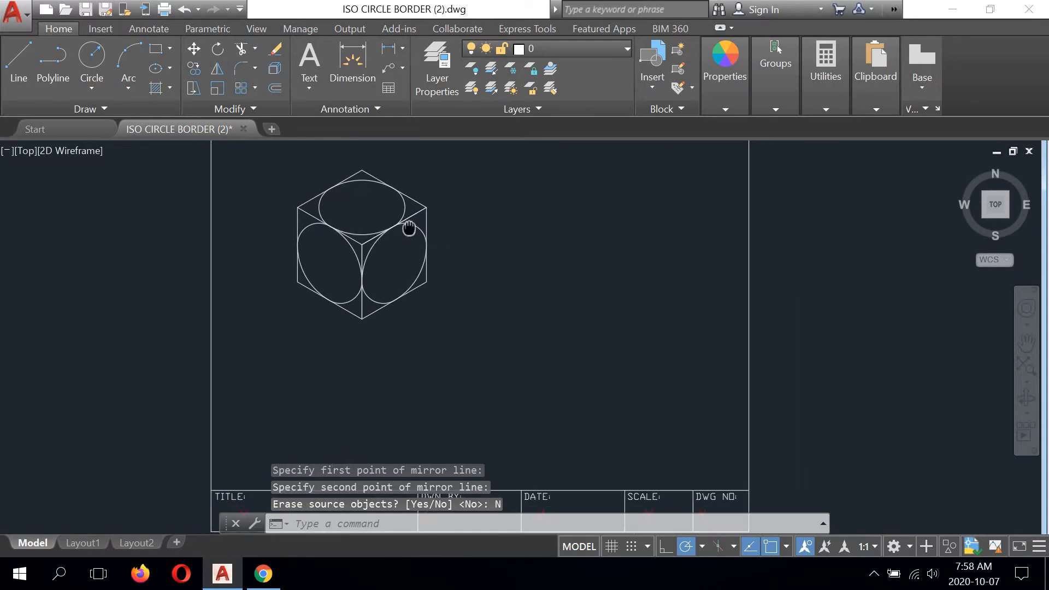
pyautogui.click(263, 573)
pyautogui.scroll(-5, 350, 224)
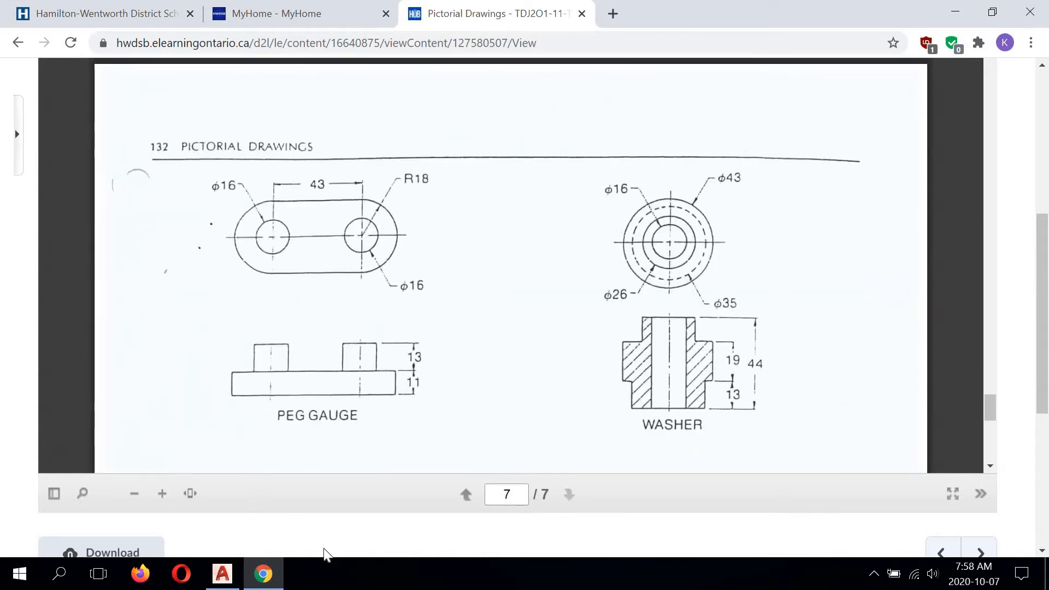
pyautogui.click(263, 574)
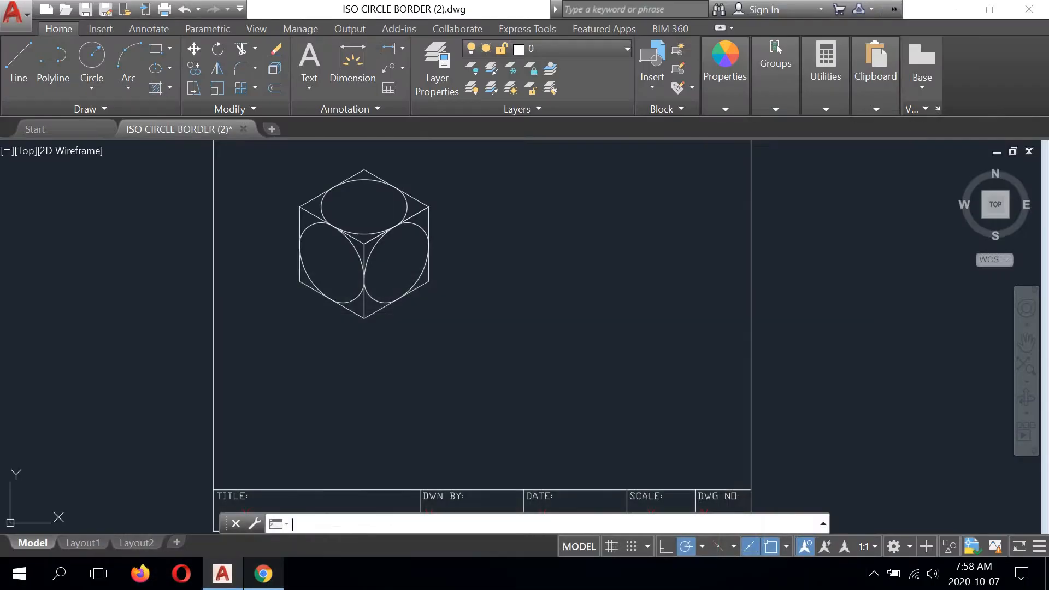
# - Draw a closed left-plane isometric rhombus right of the cube with 16-unit sides, running at 150°, 270° and 330° back to its start
pyautogui.moveTo(518, 237)
pyautogui.mouseDown(button='middle')
pyautogui.moveTo(495, 253)
pyautogui.moveTo(454, 234)
pyautogui.mouseUp(button='middle')
pyautogui.scroll(2, 494, 253)
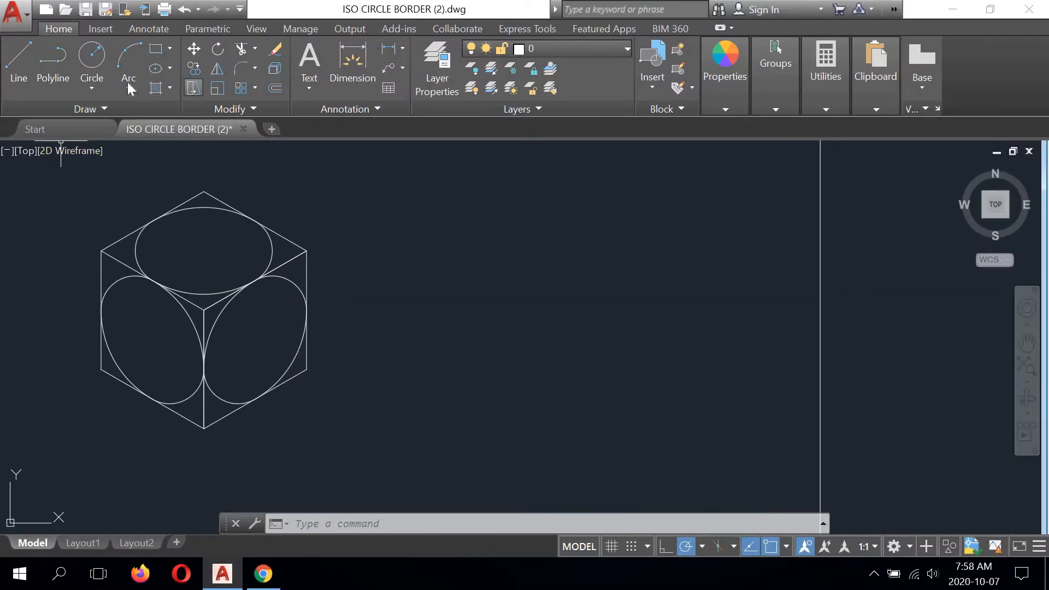
pyautogui.click(19, 63)
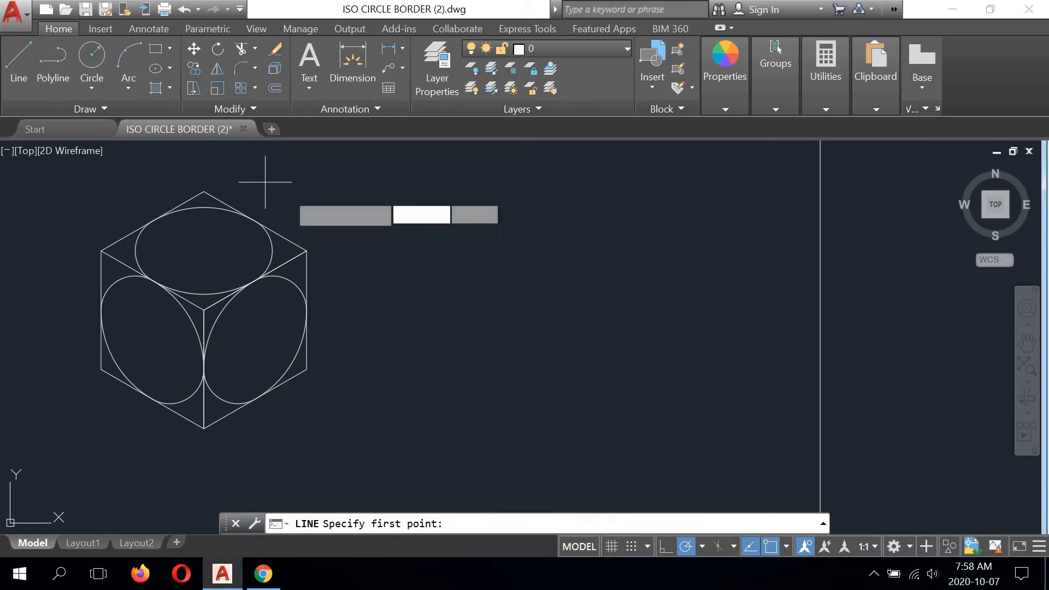
pyautogui.click(521, 278)
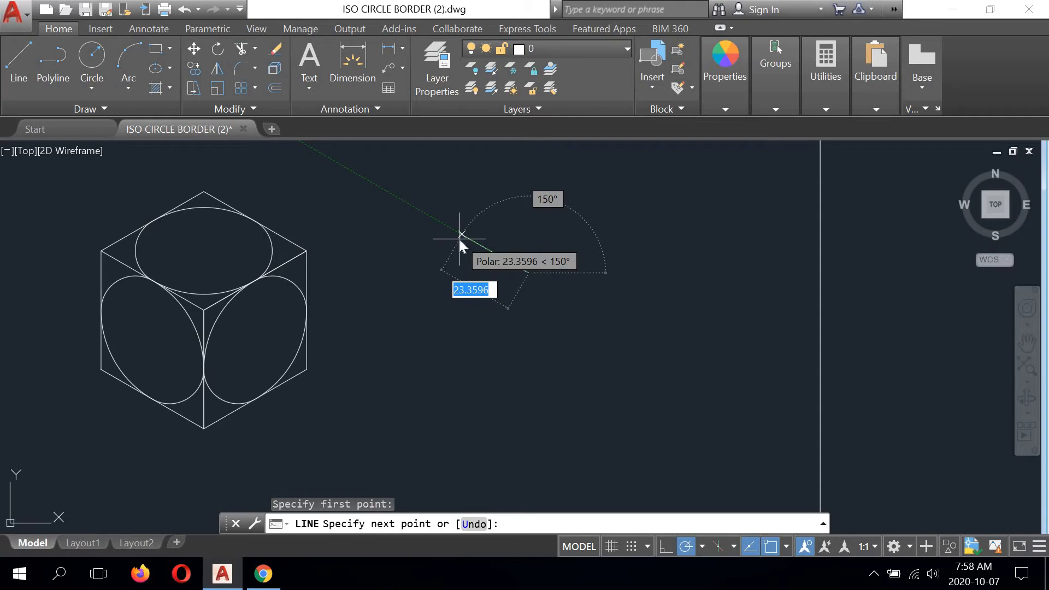
pyautogui.write('16')
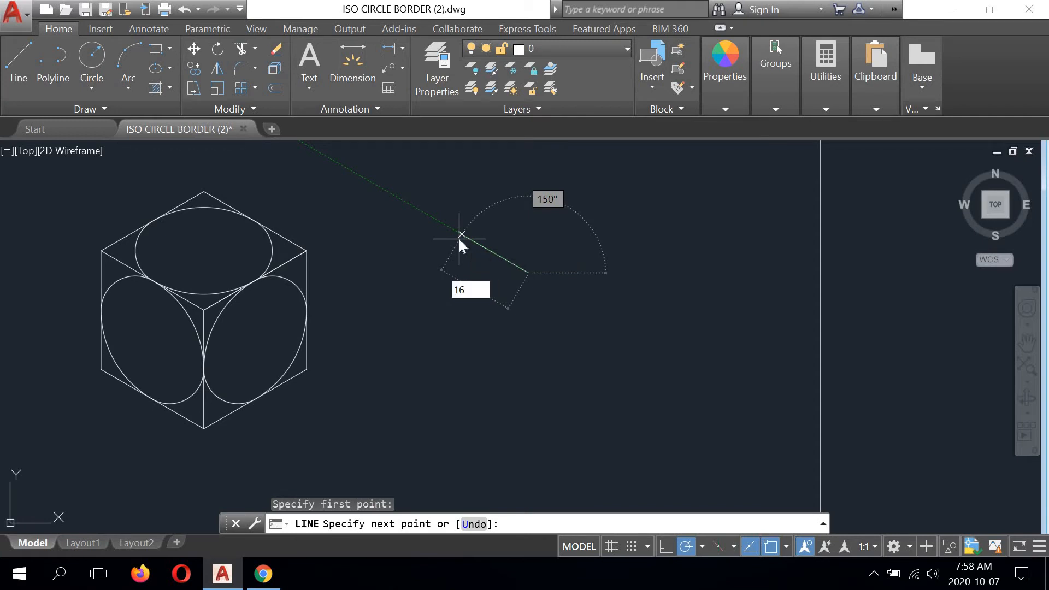
pyautogui.press('Return')
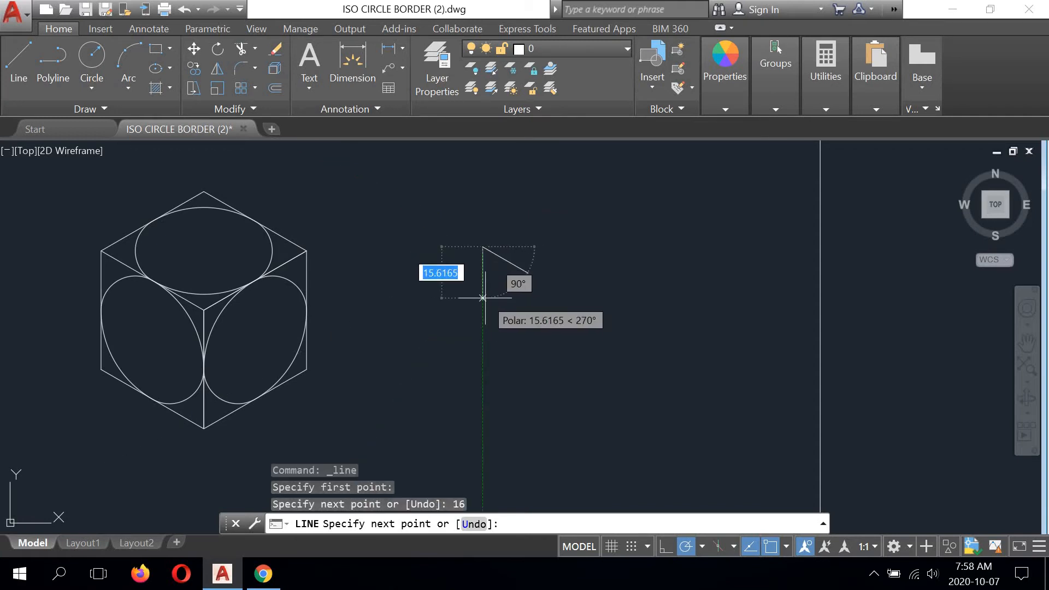
pyautogui.scroll(2, 482, 298)
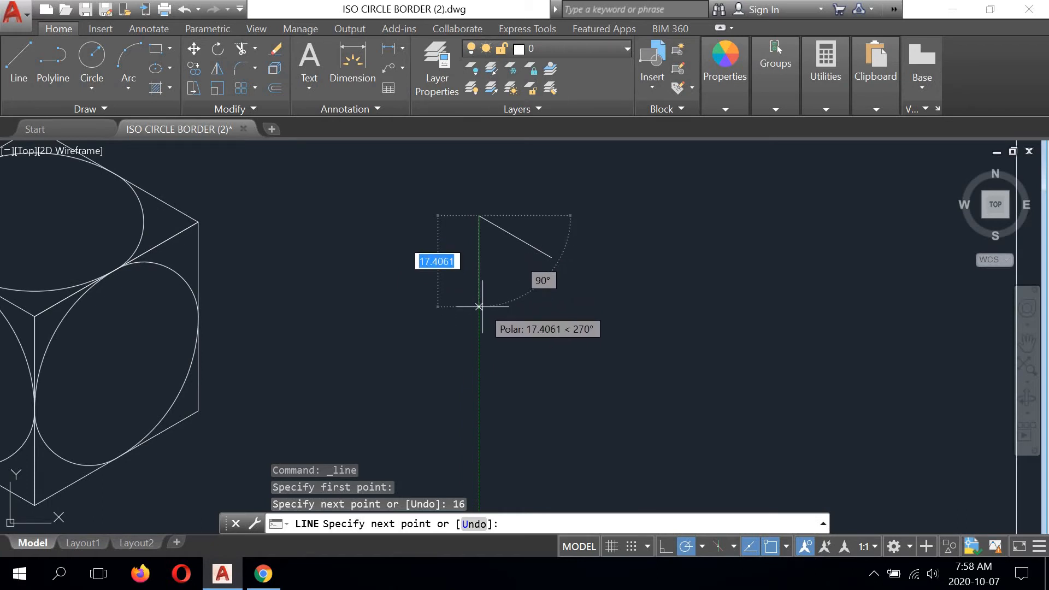
pyautogui.write('16')
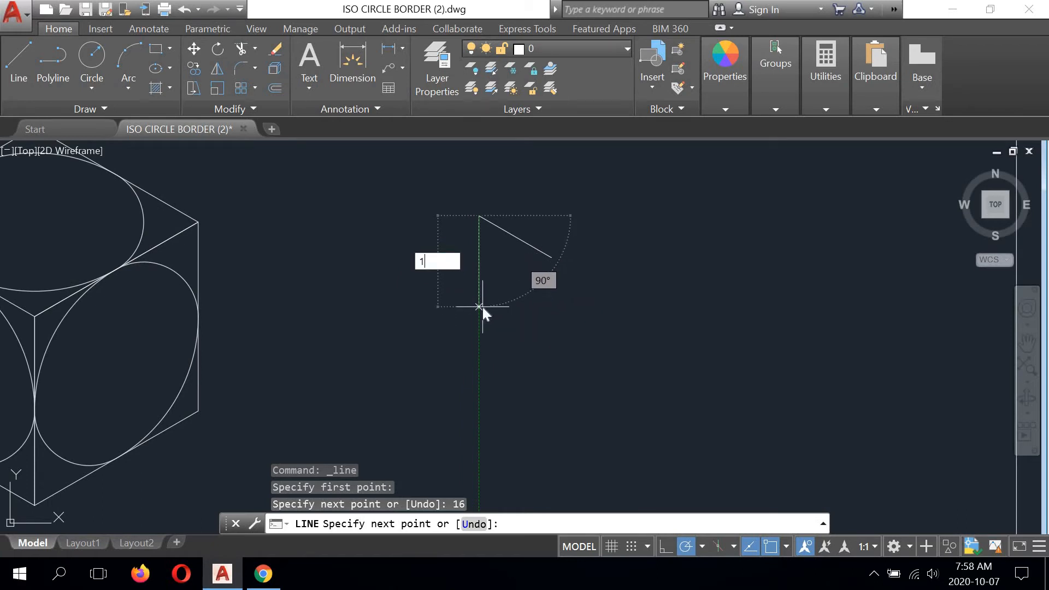
pyautogui.press('Return')
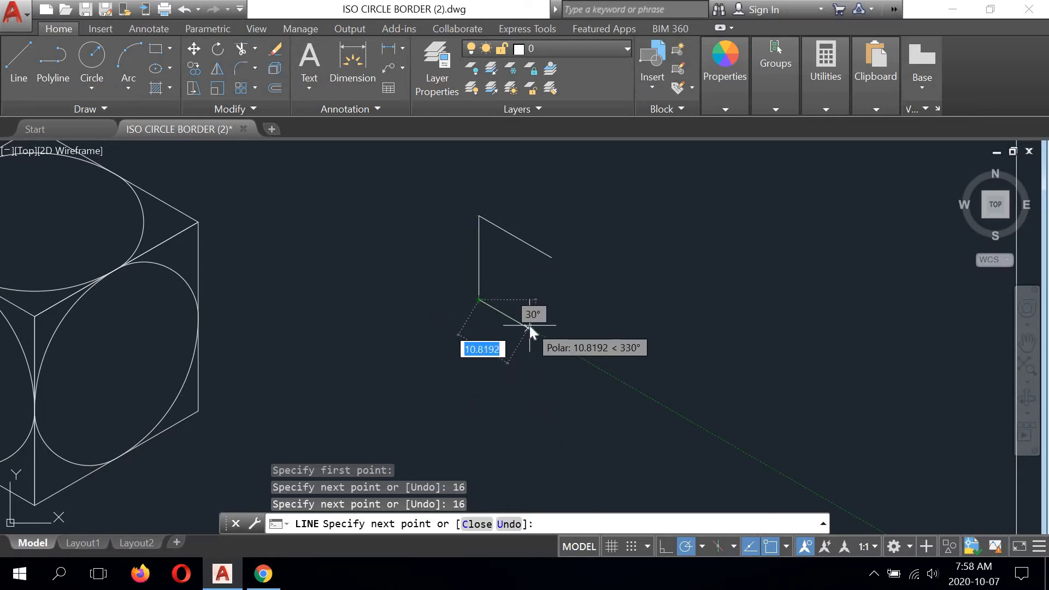
pyautogui.write('16')
pyautogui.press('Return')
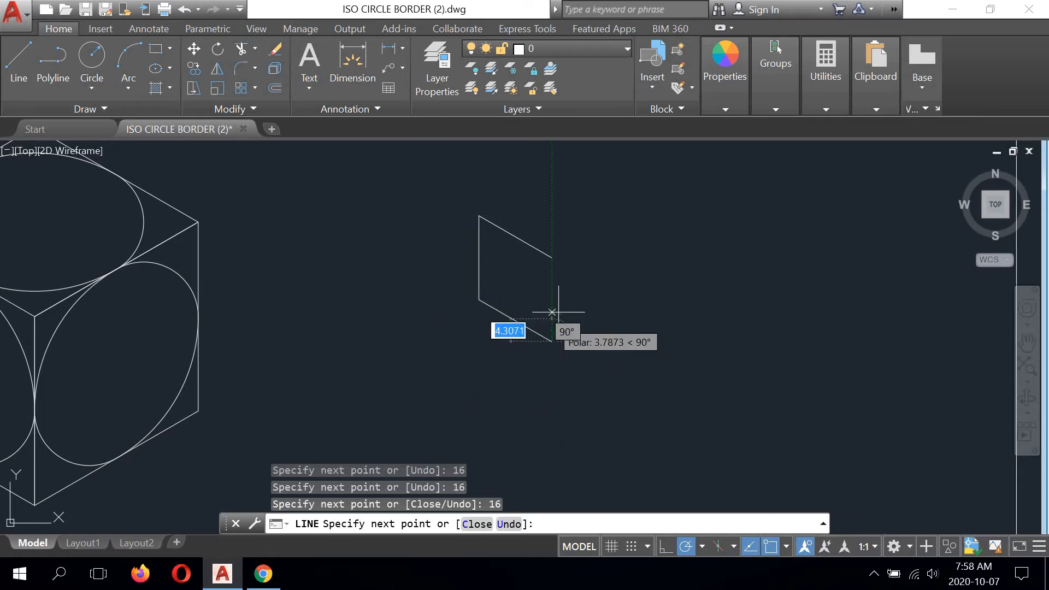
pyautogui.click(552, 257)
pyautogui.rightClick(645, 219)
pyautogui.click(667, 229)
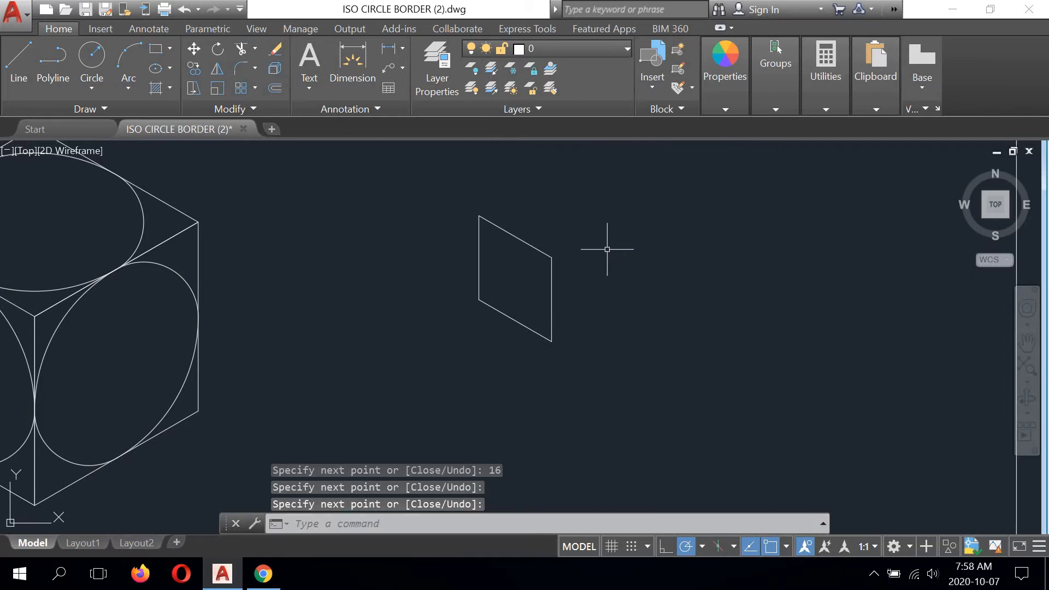
# - Draw a horizontal construction line from the small rhombus's upper right corner to the midpoint of its left edge
pyautogui.scroll(2, 536, 254)
pyautogui.moveTo(535, 255); pyautogui.dragTo(519, 268, button='middle')
pyautogui.click(9, 69)
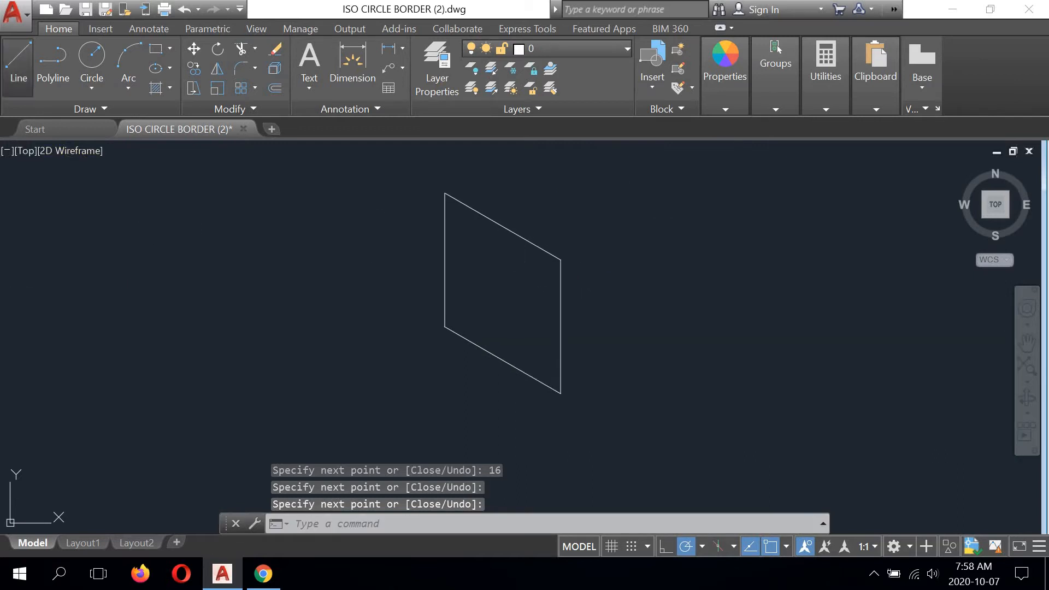
pyautogui.click(561, 259)
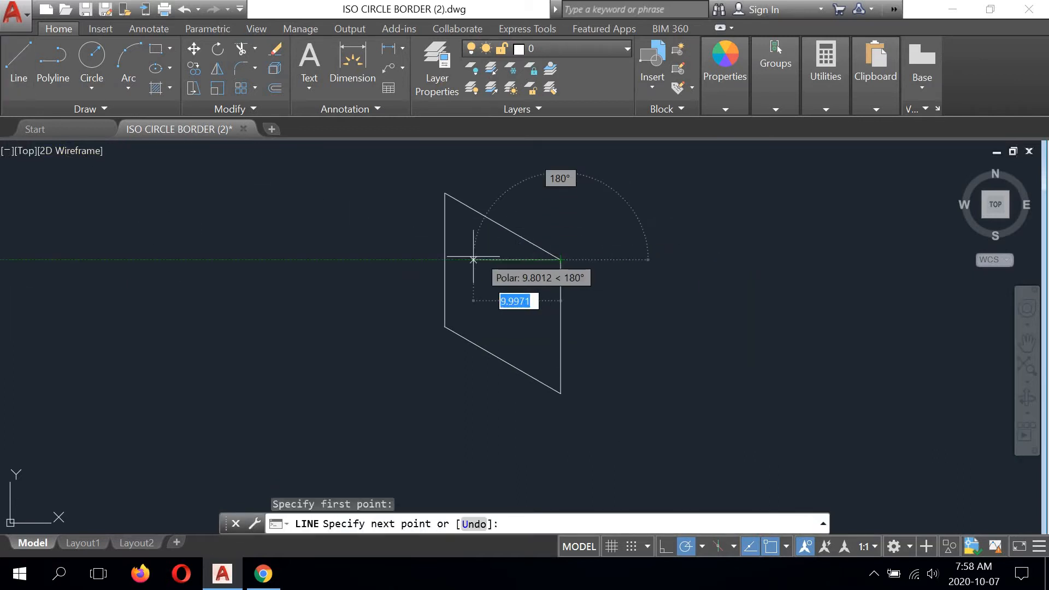
pyautogui.click(445, 260)
pyautogui.rightClick(591, 213)
pyautogui.click(621, 224)
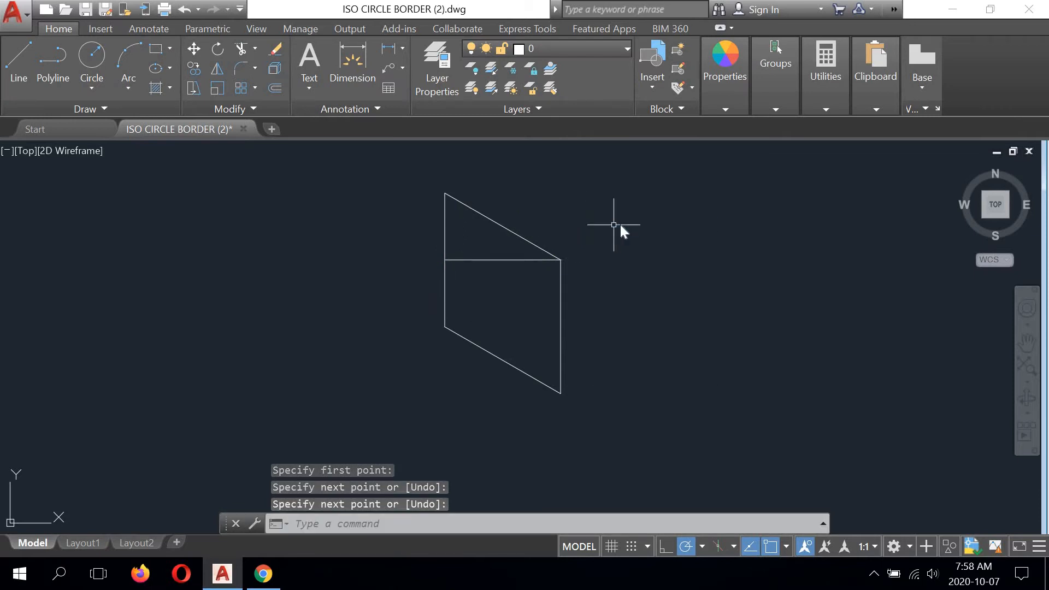
# - Draw a horizontal construction line from the small rhombus's lower left corner to the midpoint of its right edge
pyautogui.rightClick(621, 224)
pyautogui.click(628, 226)
pyautogui.click(446, 326)
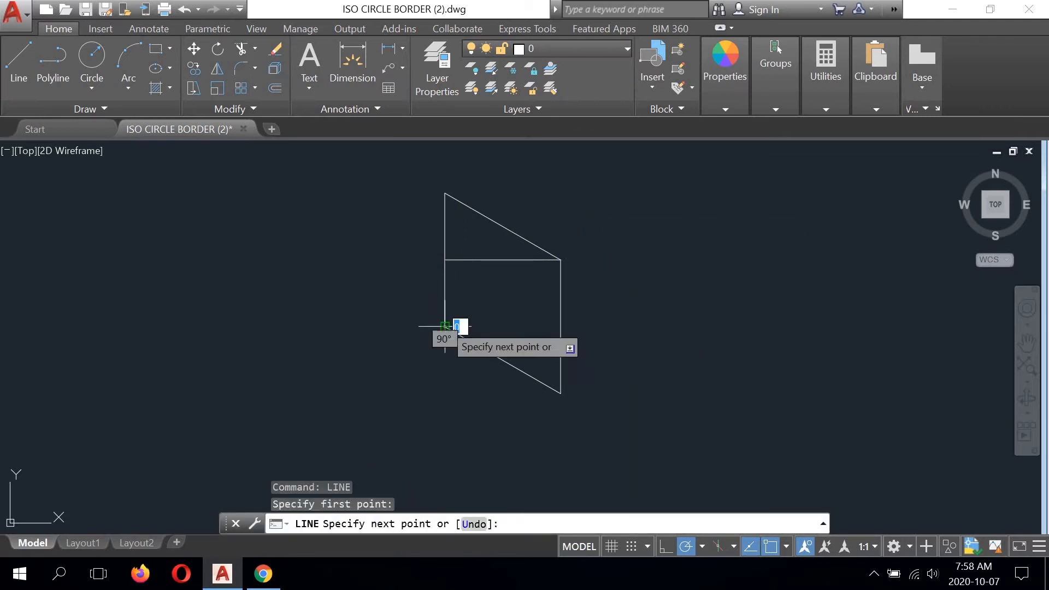
pyautogui.click(561, 326)
pyautogui.rightClick(618, 273)
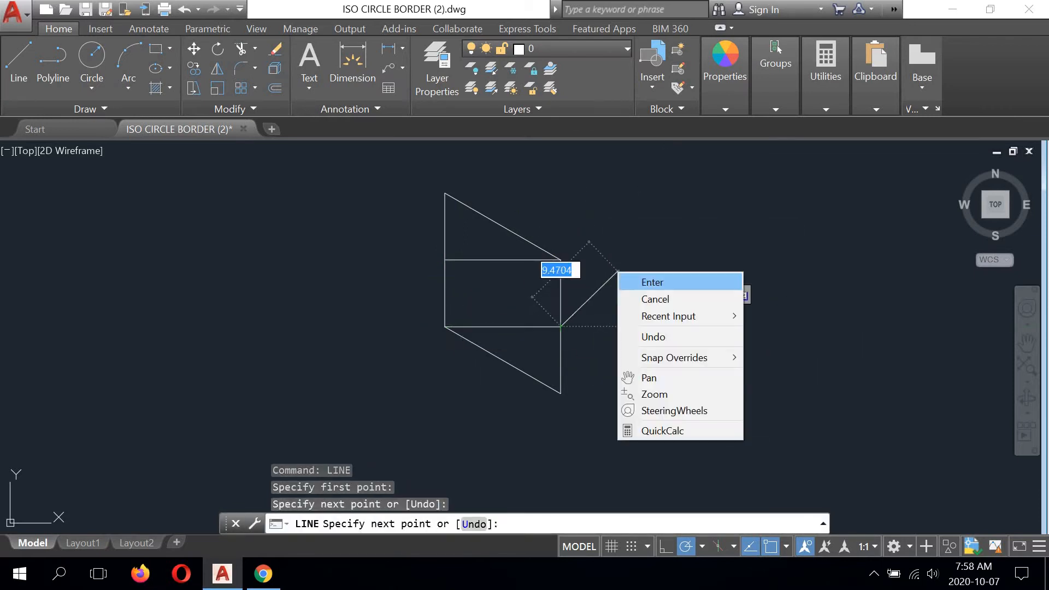
pyautogui.click(631, 280)
# - Draw a construction line from the small rhombus's lower left corner to the midpoint of its upper sloping edge
pyautogui.rightClick(621, 219)
pyautogui.click(634, 227)
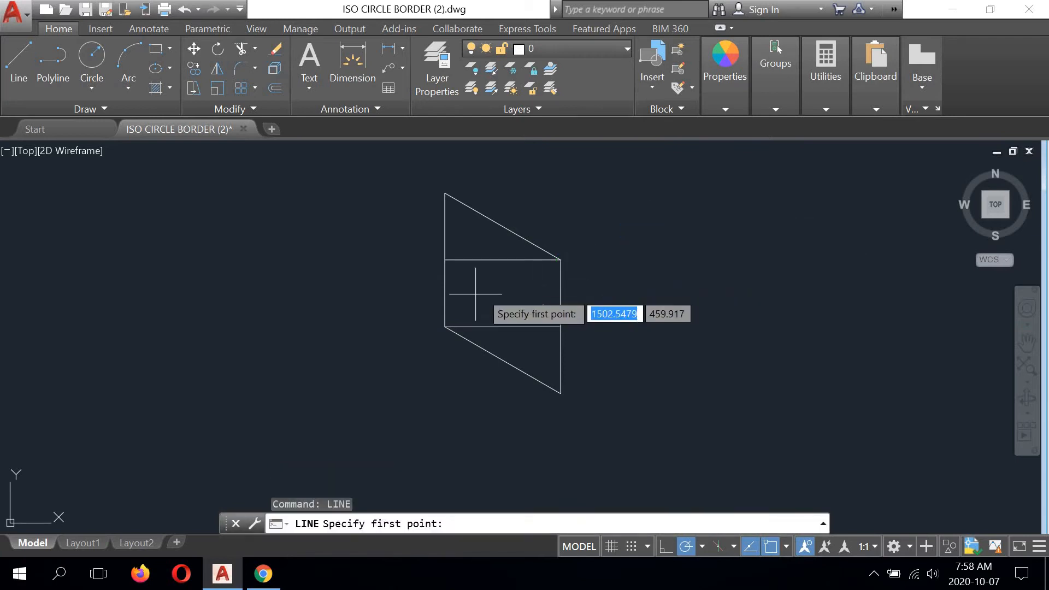
pyautogui.click(445, 326)
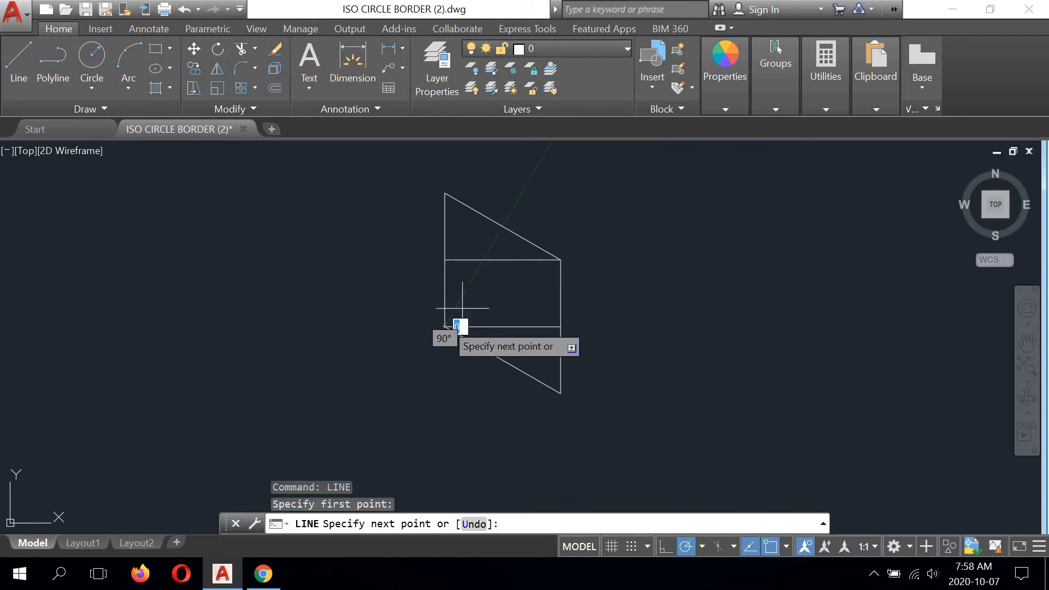
pyautogui.scroll(4, 499, 227)
pyautogui.click(494, 225)
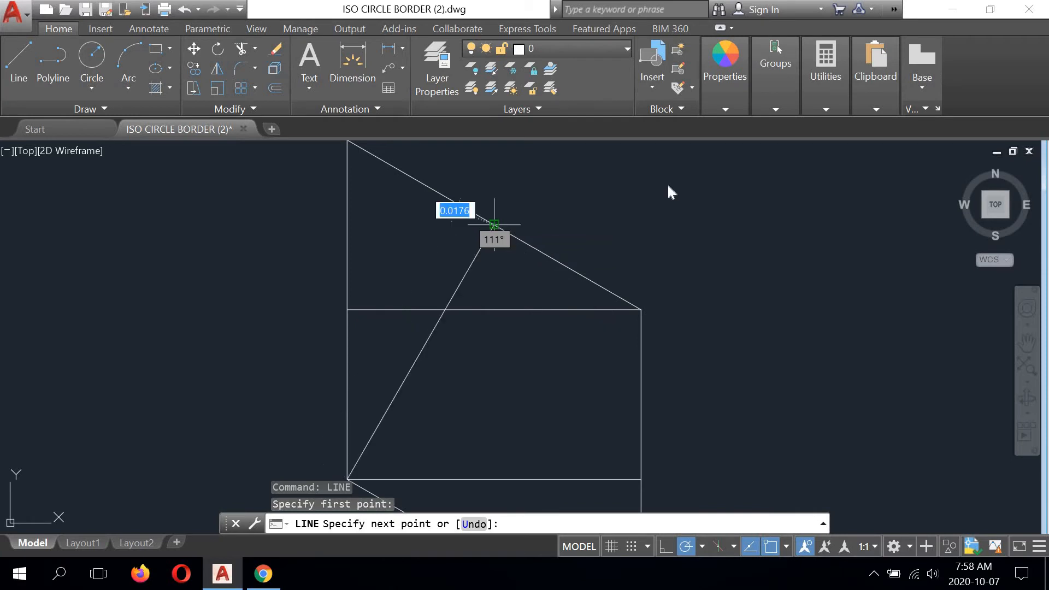
pyautogui.rightClick(644, 175)
pyautogui.click(675, 180)
# - Draw a construction line from the small rhombus's upper right corner to the midpoint of its lower sloping edge
pyautogui.scroll(-5, 564, 218)
pyautogui.rightClick(623, 201)
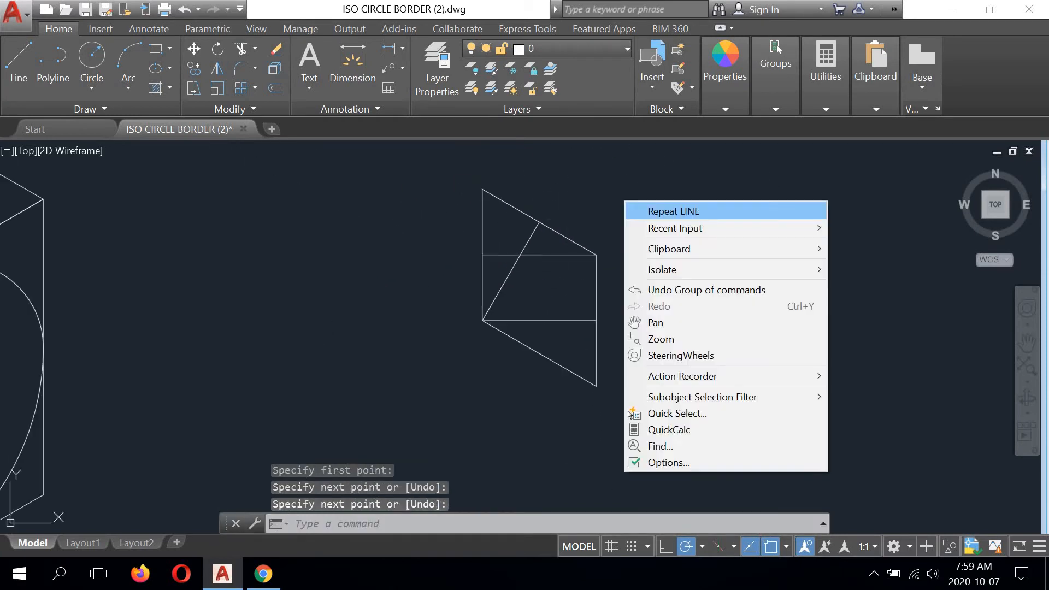
pyautogui.click(668, 208)
pyautogui.click(596, 254)
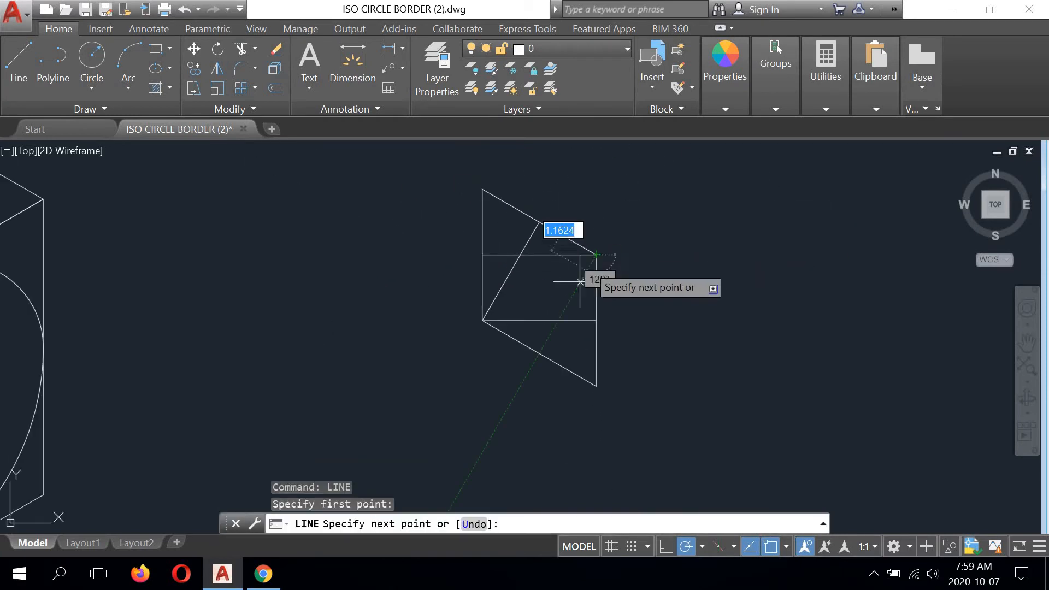
pyautogui.click(540, 355)
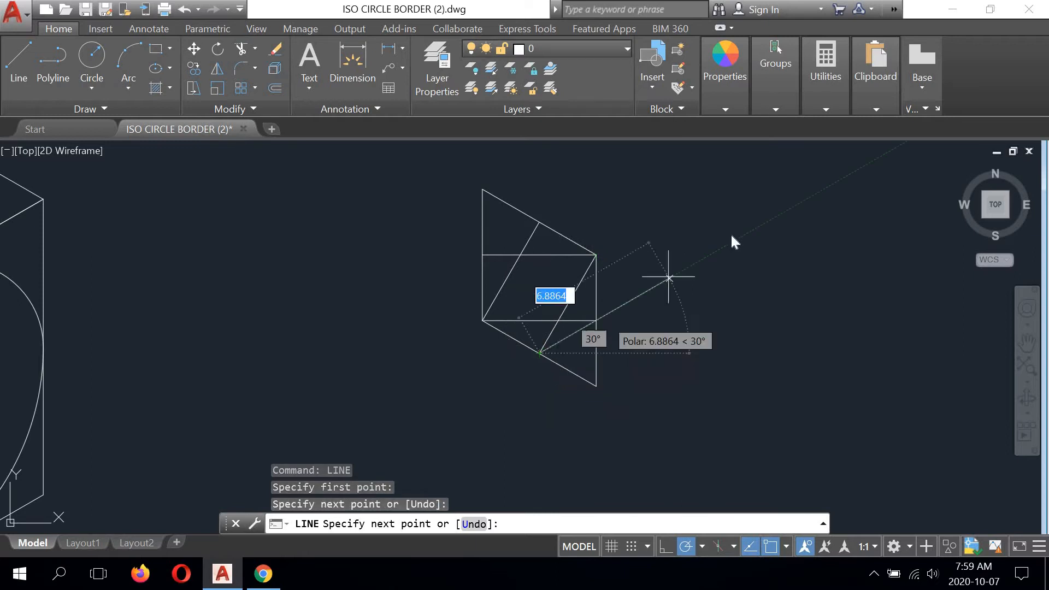
pyautogui.rightClick(715, 222)
pyautogui.click(732, 231)
# - Draw two large circles centred on the rhombus's lower left and upper right corners, each reaching the midpoint of the opposite vertical edge
pyautogui.click(92, 60)
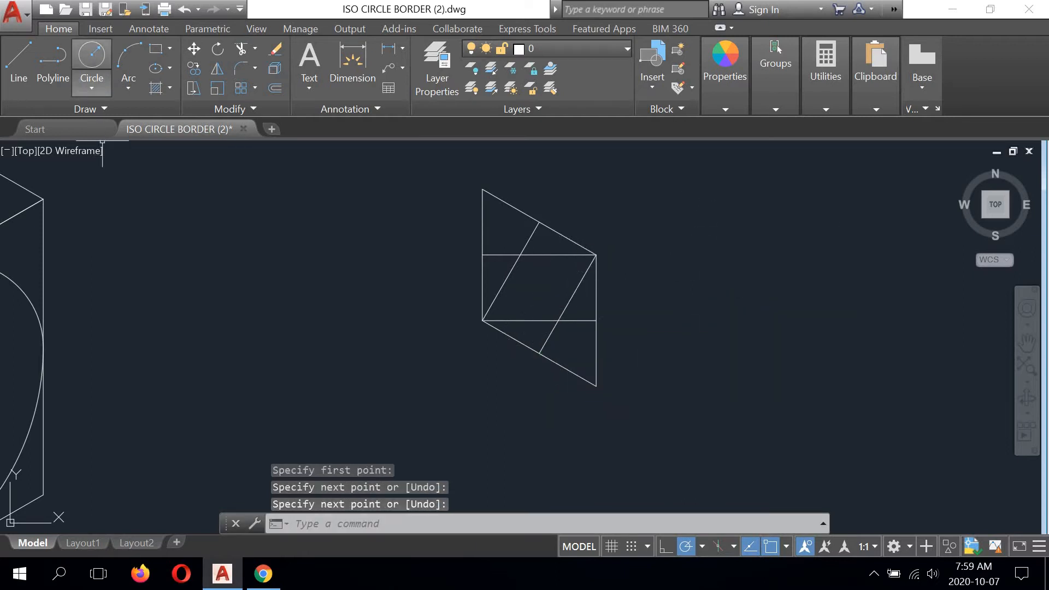
pyautogui.click(482, 321)
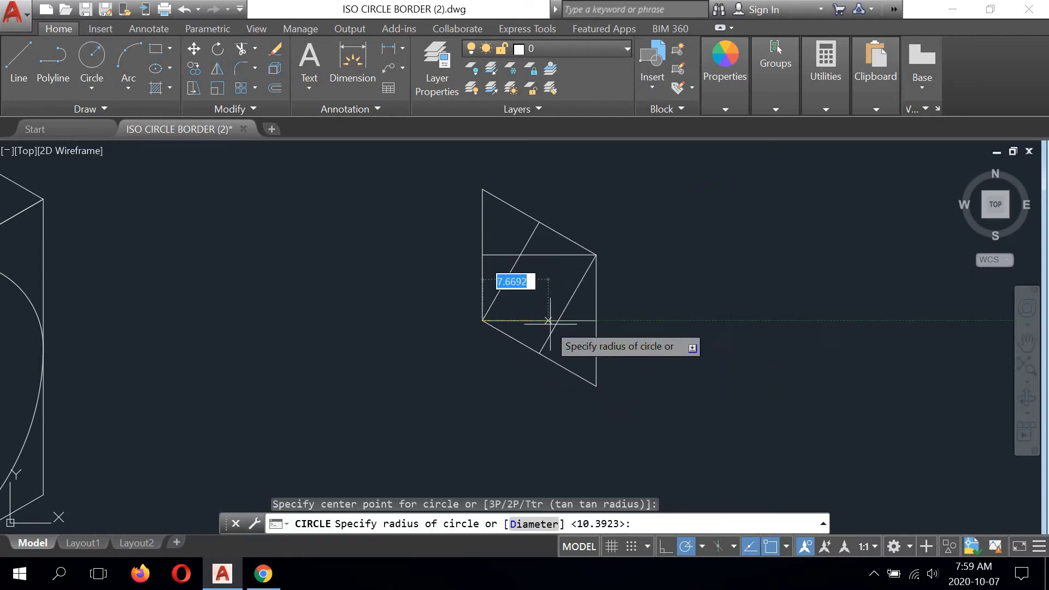
pyautogui.click(596, 320)
pyautogui.rightClick(645, 217)
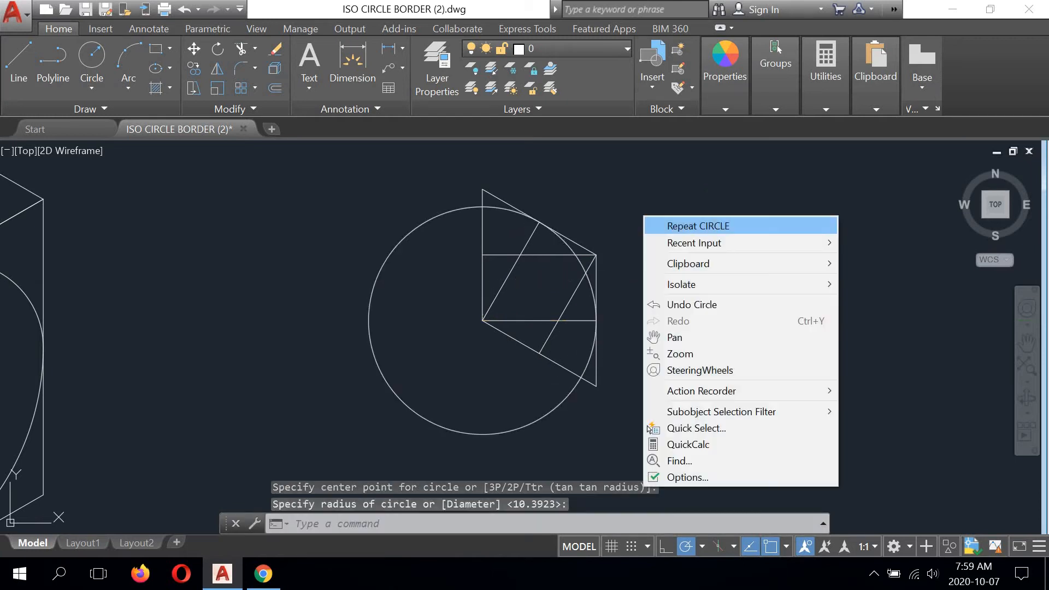
pyautogui.click(653, 226)
pyautogui.click(596, 254)
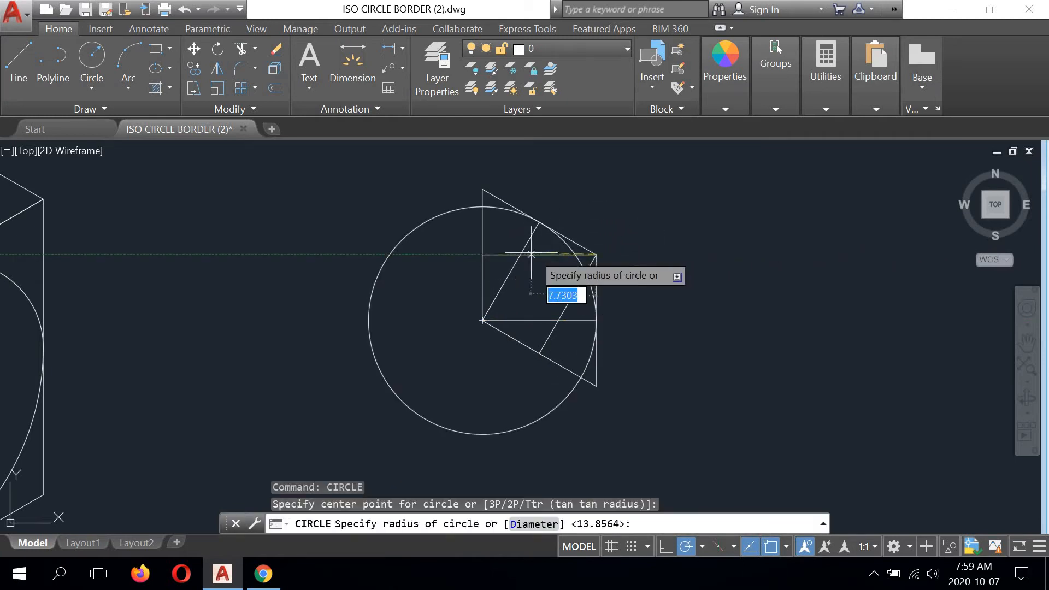
pyautogui.click(482, 254)
# - Draw two small circles centred on the construction line intersections, each reaching the midpoint of the nearest sloping edge
pyautogui.rightClick(596, 218)
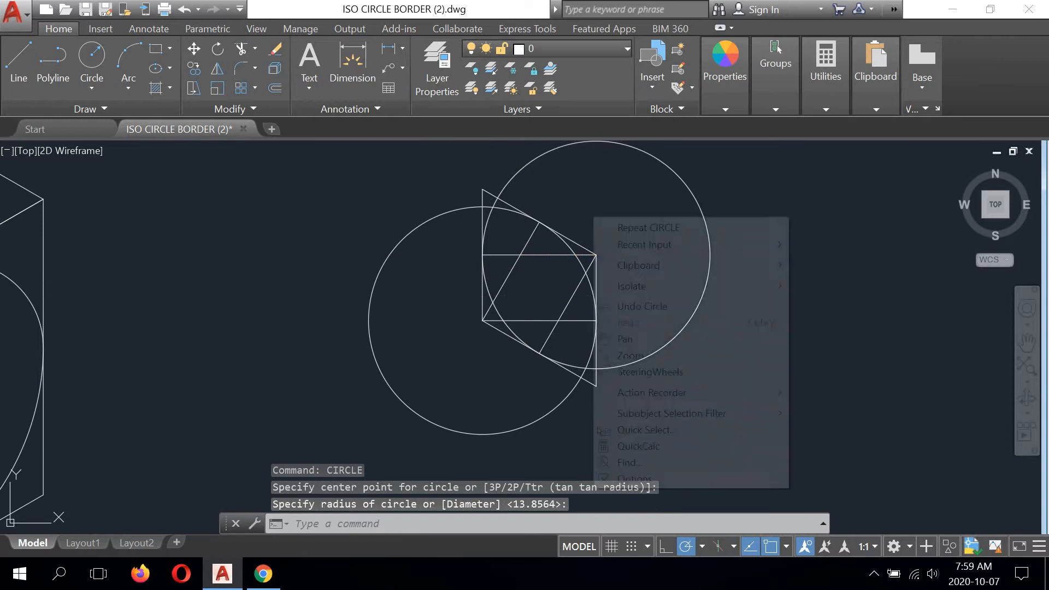
pyautogui.click(604, 225)
pyautogui.click(520, 254)
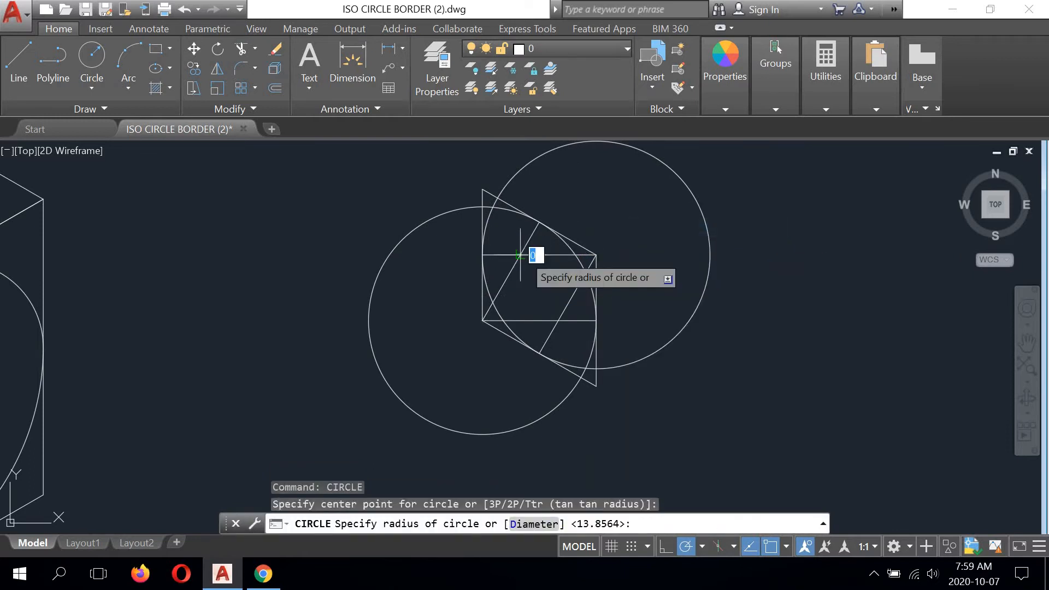
pyautogui.click(539, 221)
pyautogui.rightClick(581, 207)
pyautogui.click(607, 220)
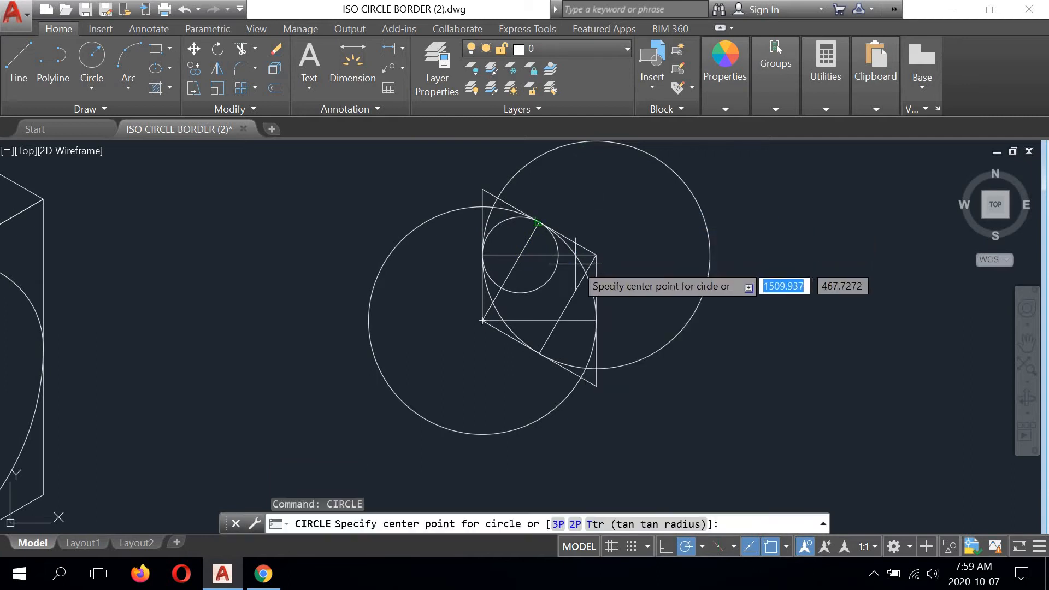
pyautogui.click(557, 320)
pyautogui.click(540, 352)
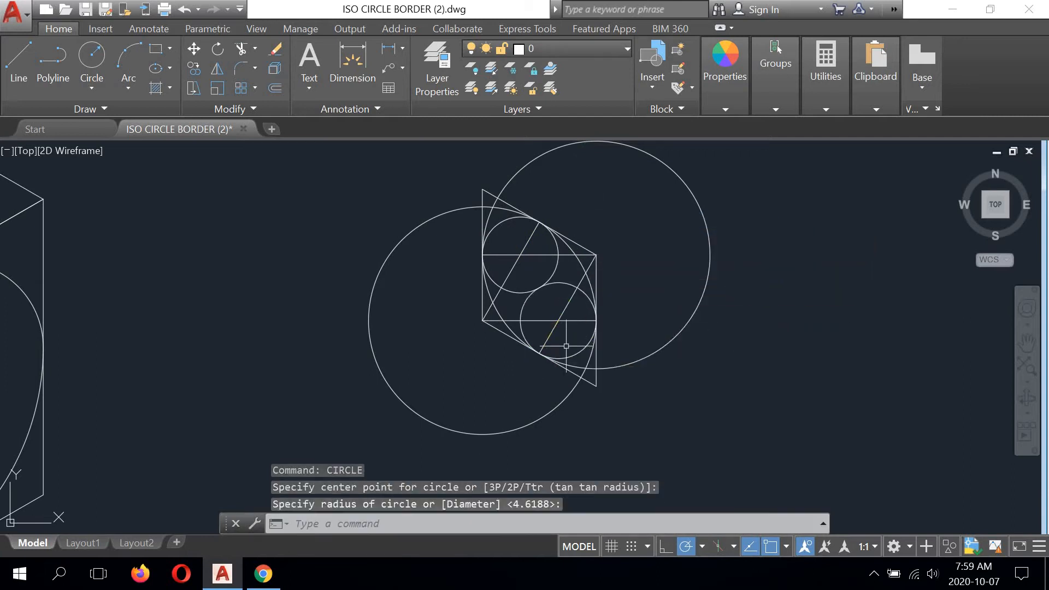
# - Erase all four construction lines inside the small rhombus
pyautogui.click(533, 248)
pyautogui.click(496, 262)
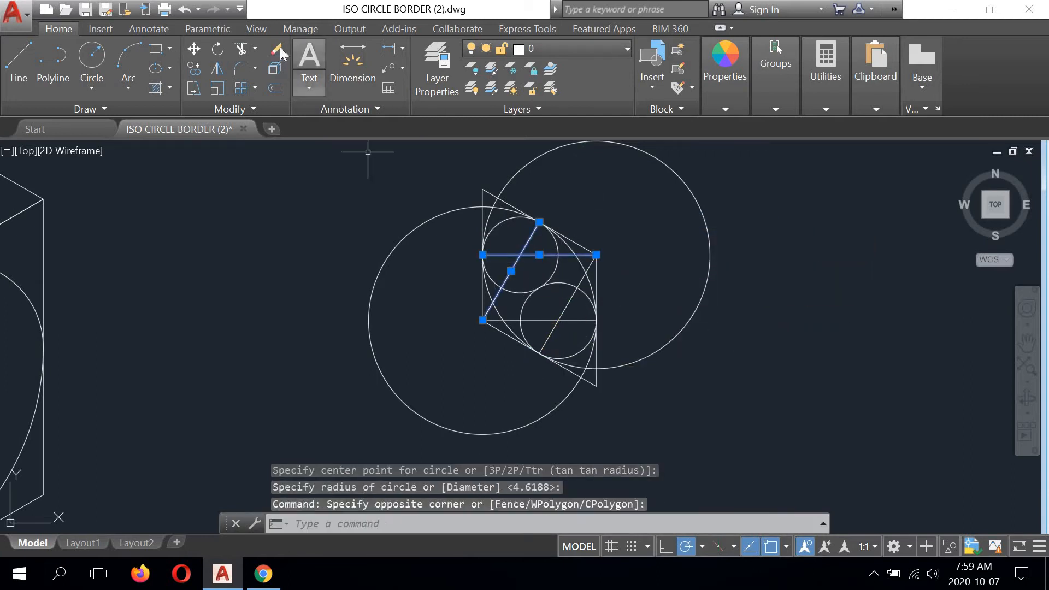
pyautogui.press('Delete')
pyautogui.click(575, 313)
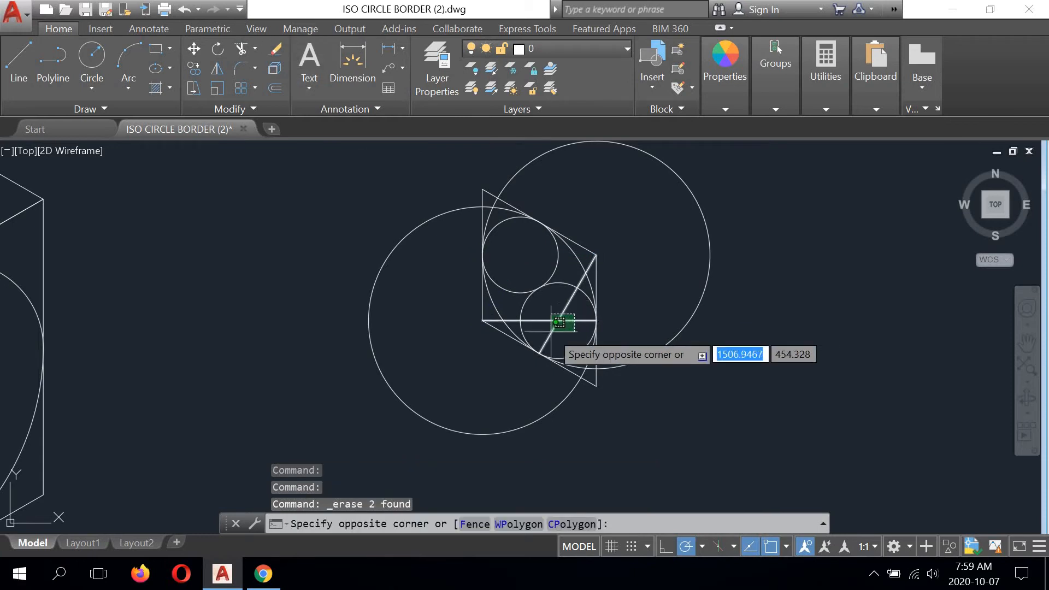
pyautogui.click(551, 332)
pyautogui.press('Delete')
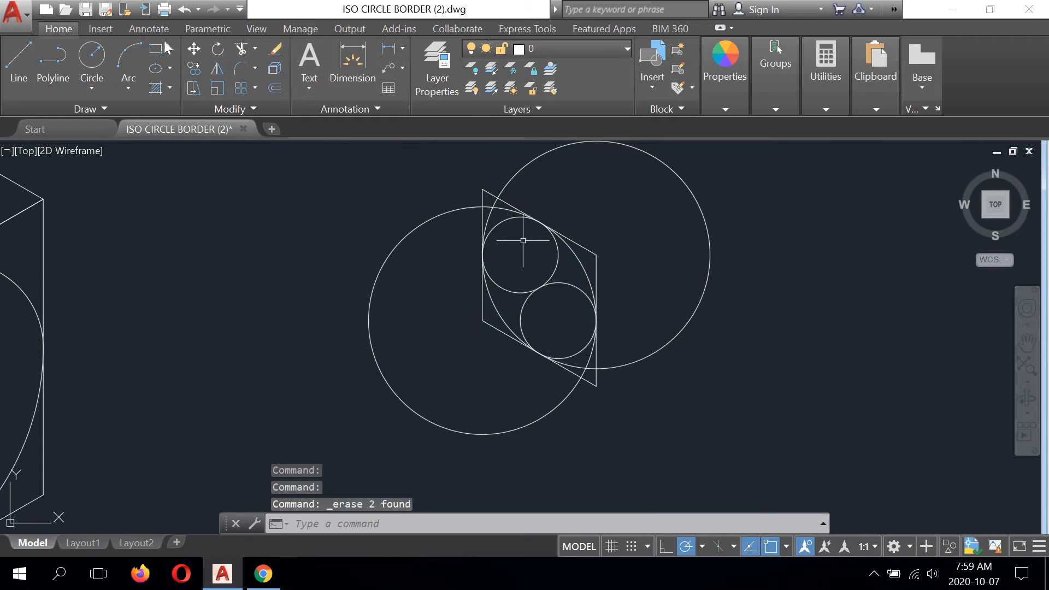
# - Trim the two large circles to the arcs inside the rhombus, using the two small circles as cutting edges
pyautogui.scroll(2, 523, 241)
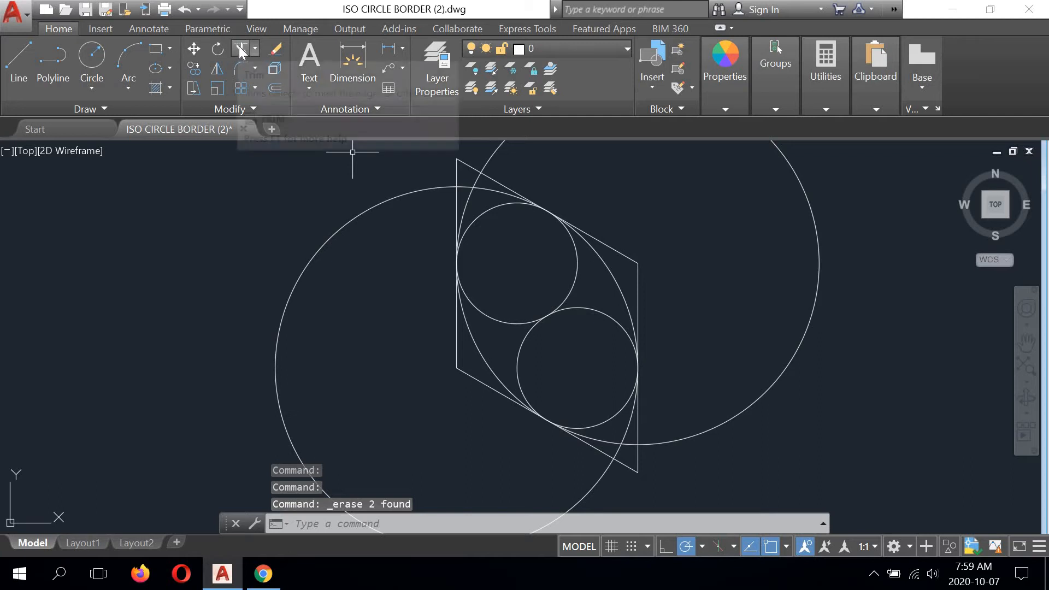
pyautogui.click(241, 51)
pyautogui.click(482, 211)
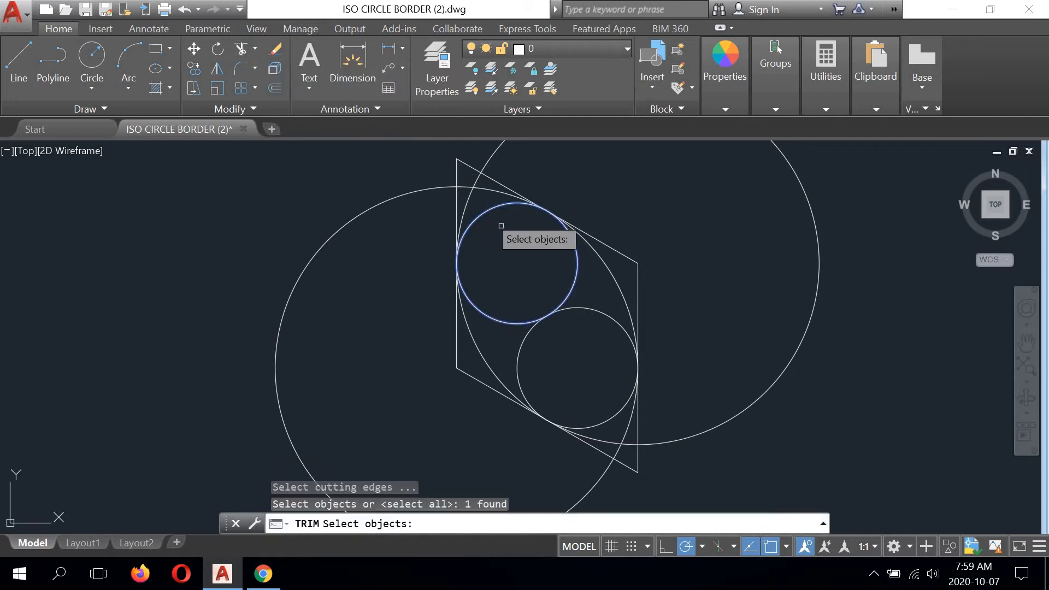
pyautogui.click(586, 307)
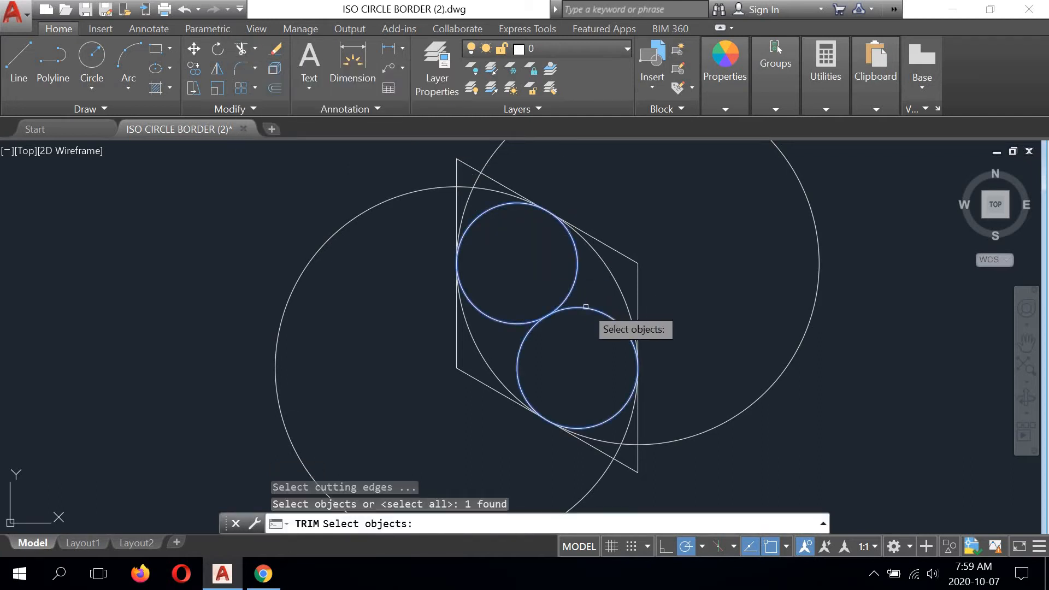
pyautogui.press('Return')
pyautogui.click(478, 186)
pyautogui.click(476, 180)
pyautogui.press('Return')
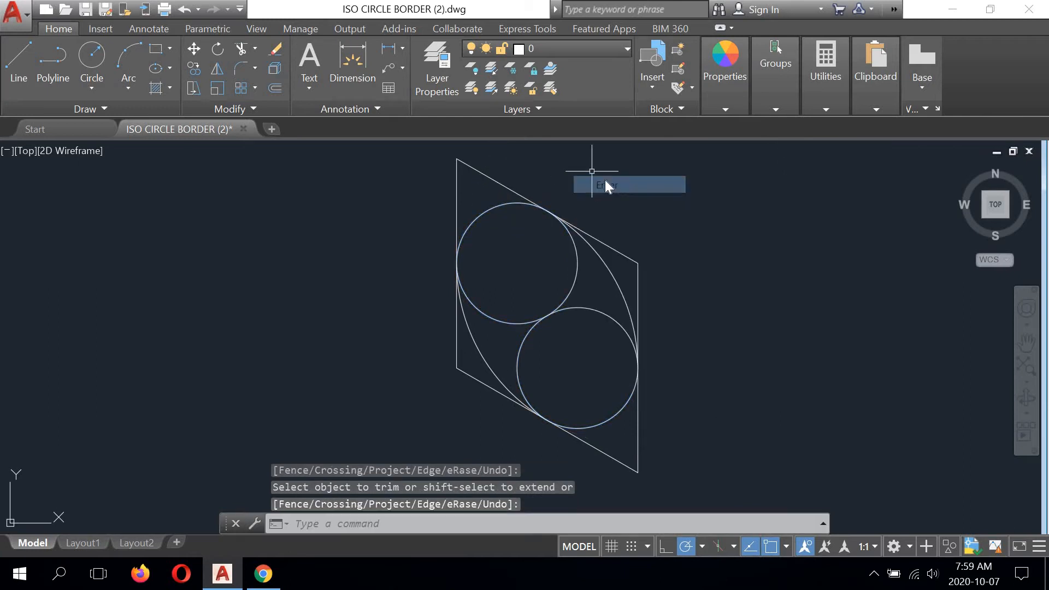
# - Trim away the inner portions of both small circles, using the two large arcs as cutting edges, to complete the isometric circle
pyautogui.rightClick(586, 171)
pyautogui.click(628, 176)
pyautogui.click(600, 260)
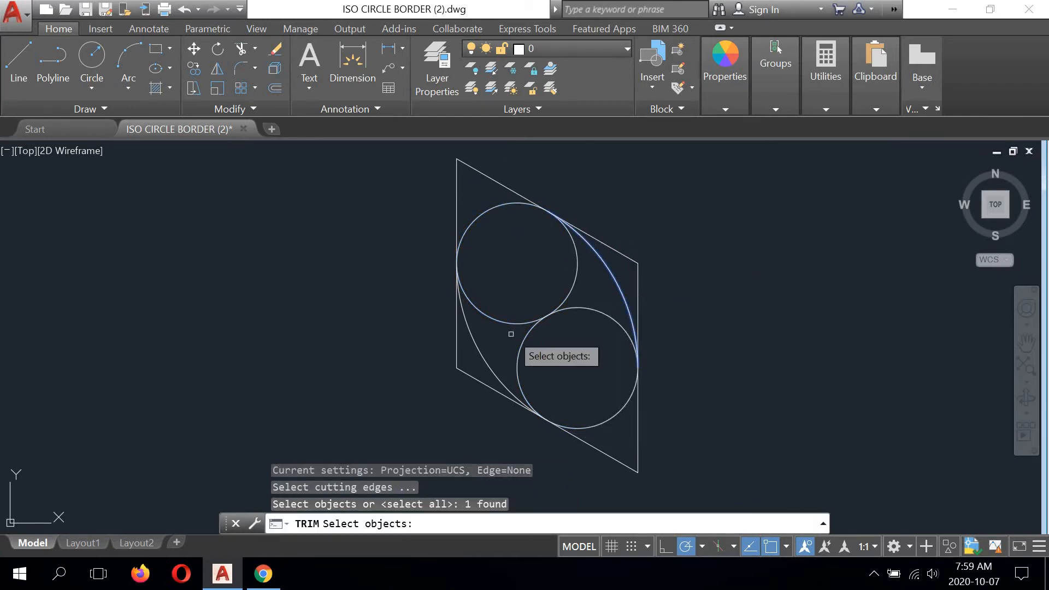
pyautogui.click(482, 342)
pyautogui.press('Return')
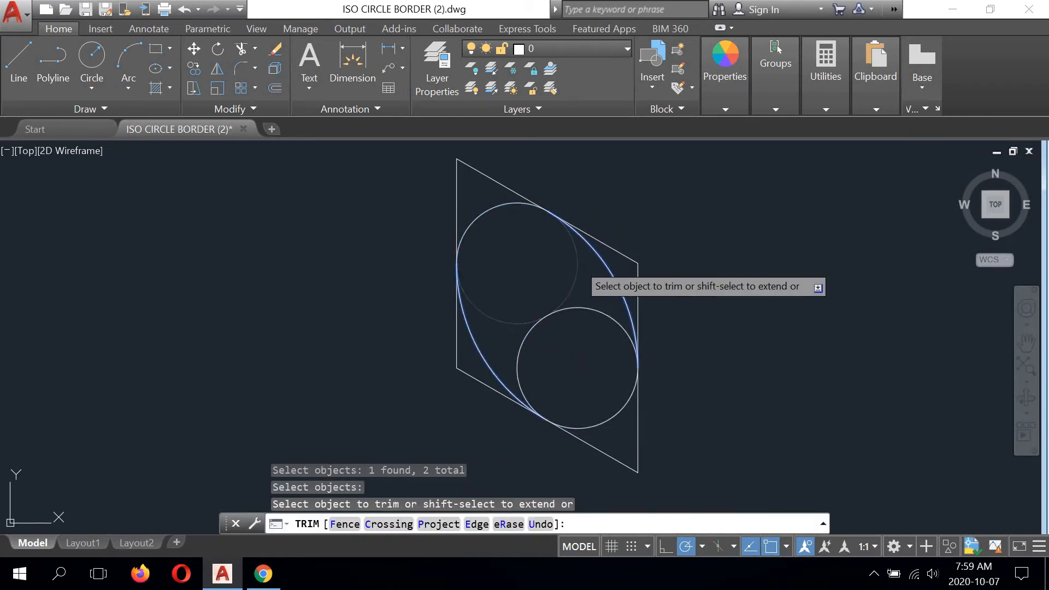
pyautogui.click(577, 264)
pyautogui.click(585, 308)
pyautogui.scroll(-2, 451, 222)
pyautogui.rightClick(553, 207)
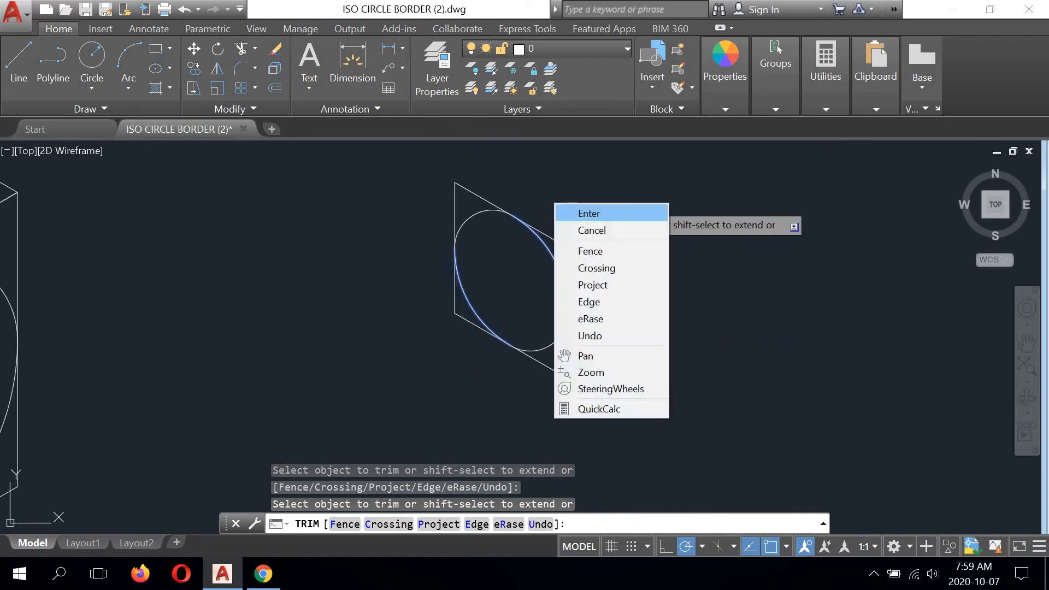
pyautogui.click(571, 212)
# - Mirror the small rhombus and its isometric circle across its right vertical edge, keeping the source objects
pyautogui.moveTo(512, 239); pyautogui.dragTo(440, 262, button='middle')
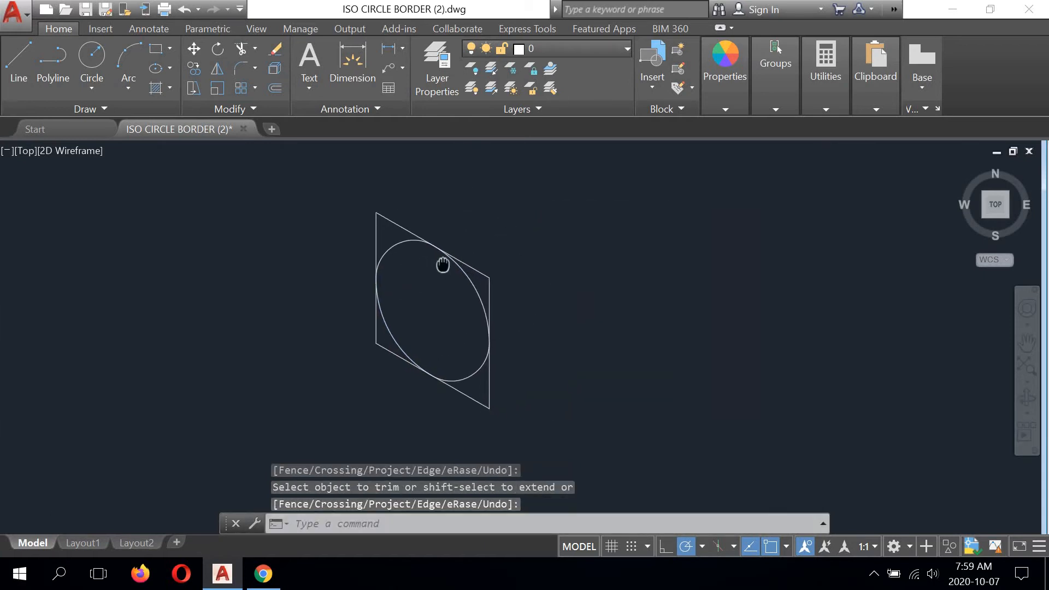
pyautogui.click(605, 187)
pyautogui.click(314, 432)
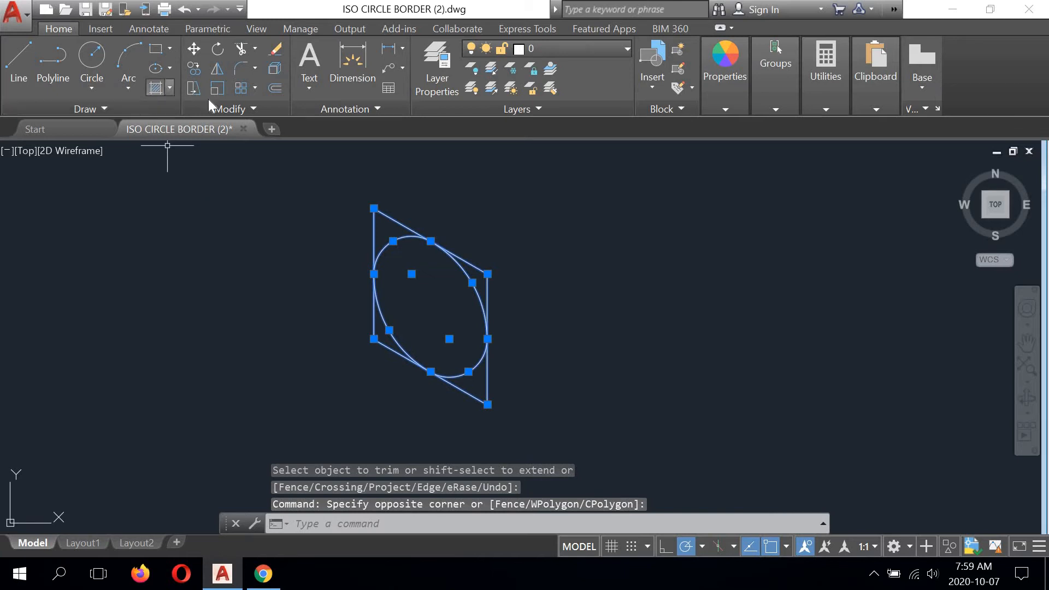
pyautogui.click(217, 68)
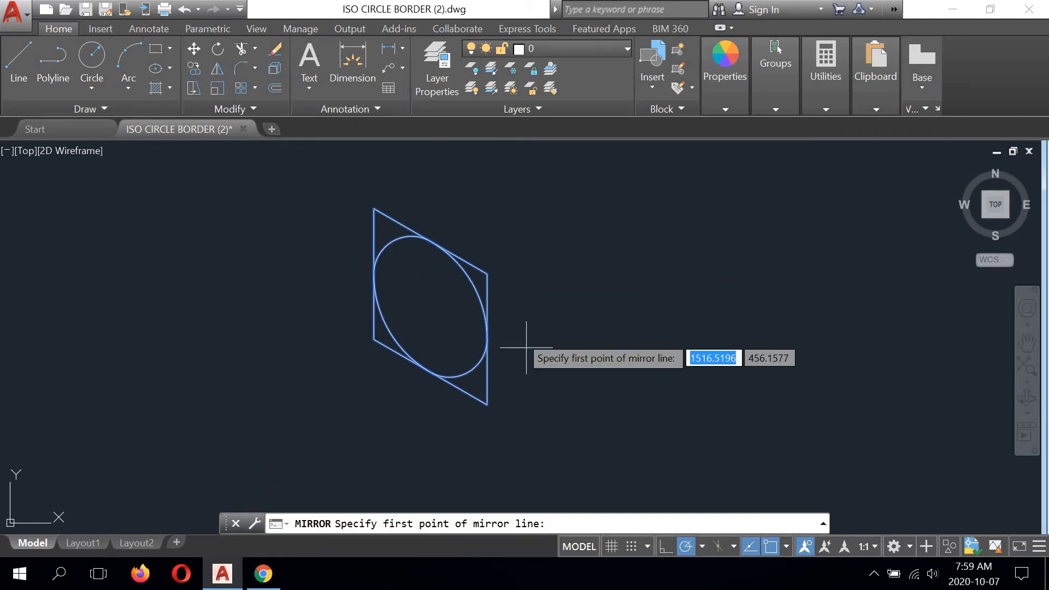
pyautogui.click(487, 405)
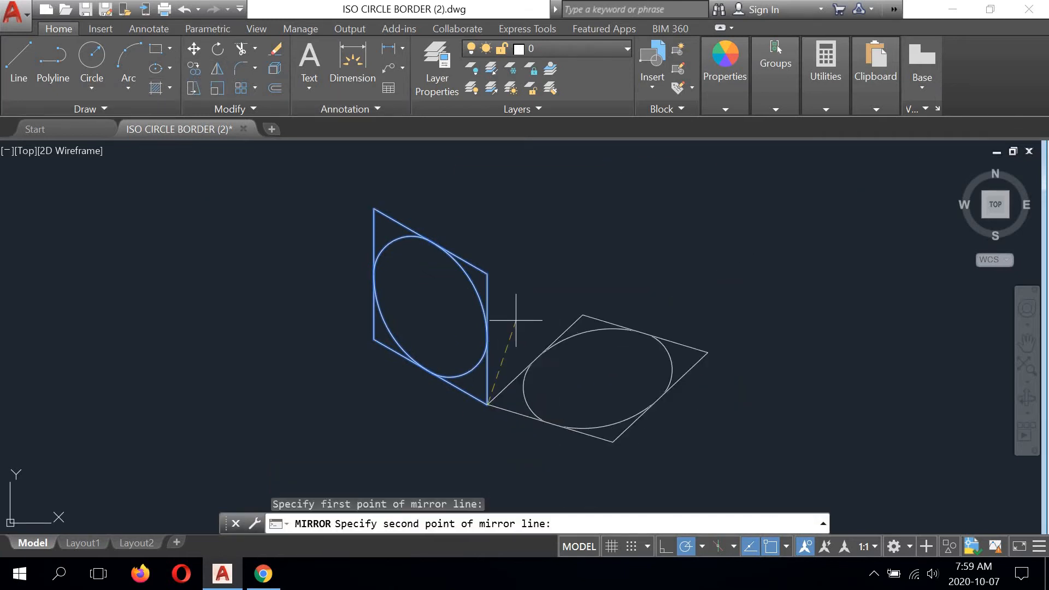
pyautogui.click(487, 270)
pyautogui.press('Return')
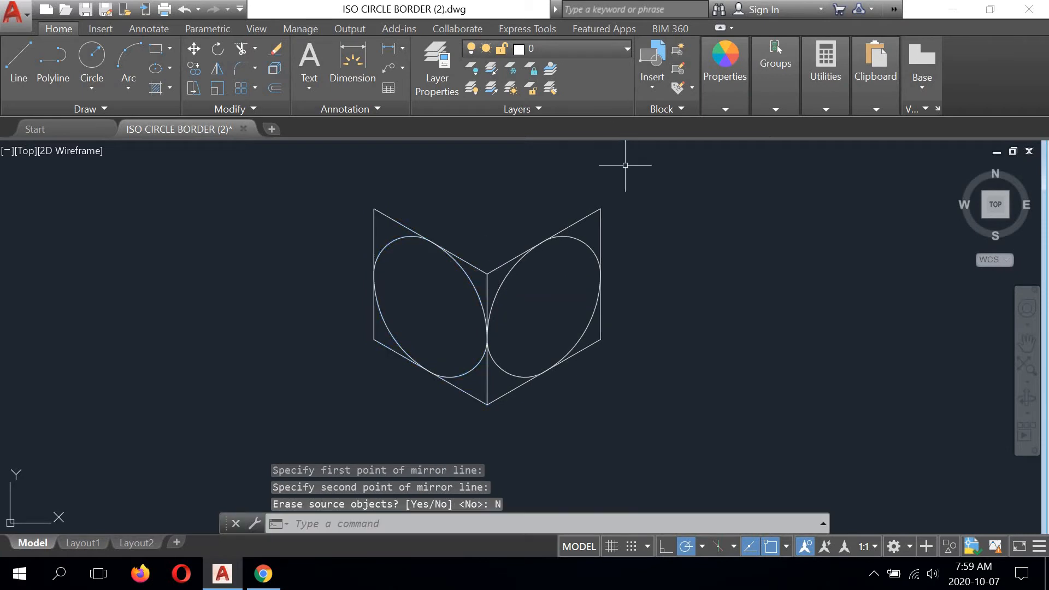
# - Mirror the small cube's right face and its isometric circle across that face's top edge to form the top face, keeping the source
pyautogui.click(650, 191)
pyautogui.click(484, 428)
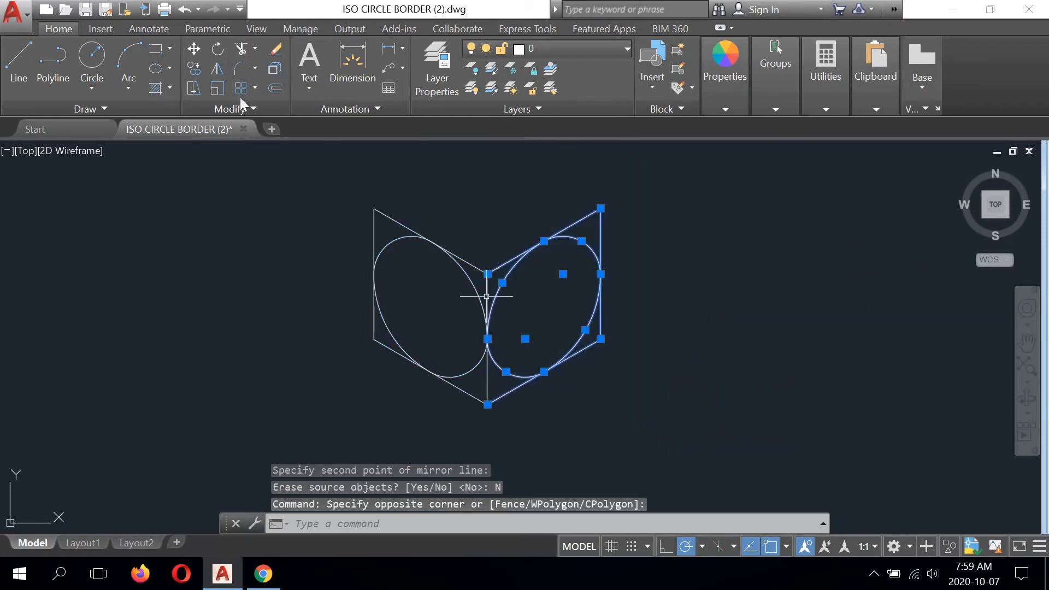
pyautogui.click(217, 69)
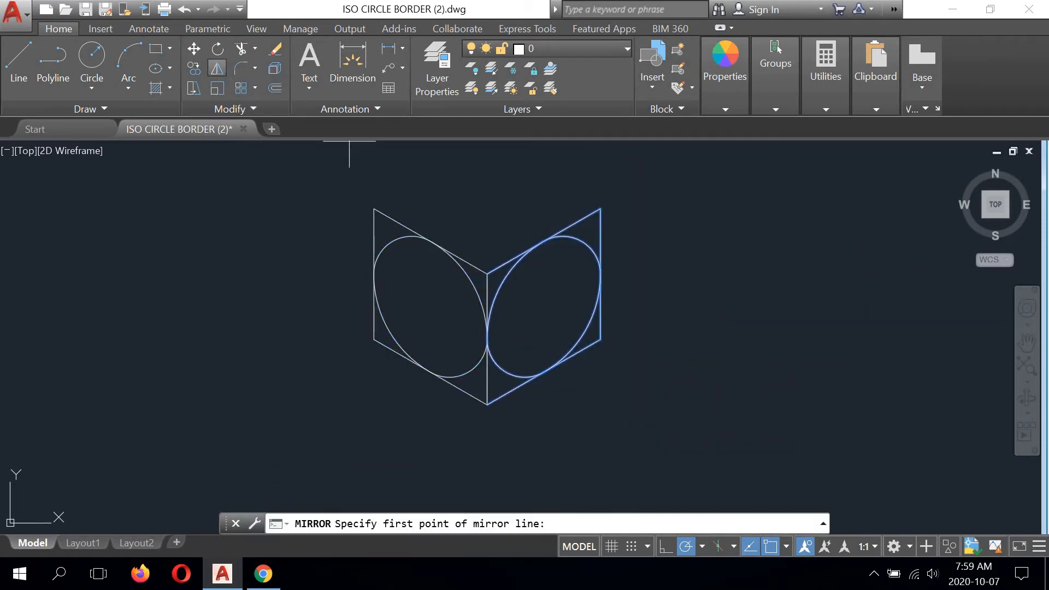
pyautogui.click(601, 208)
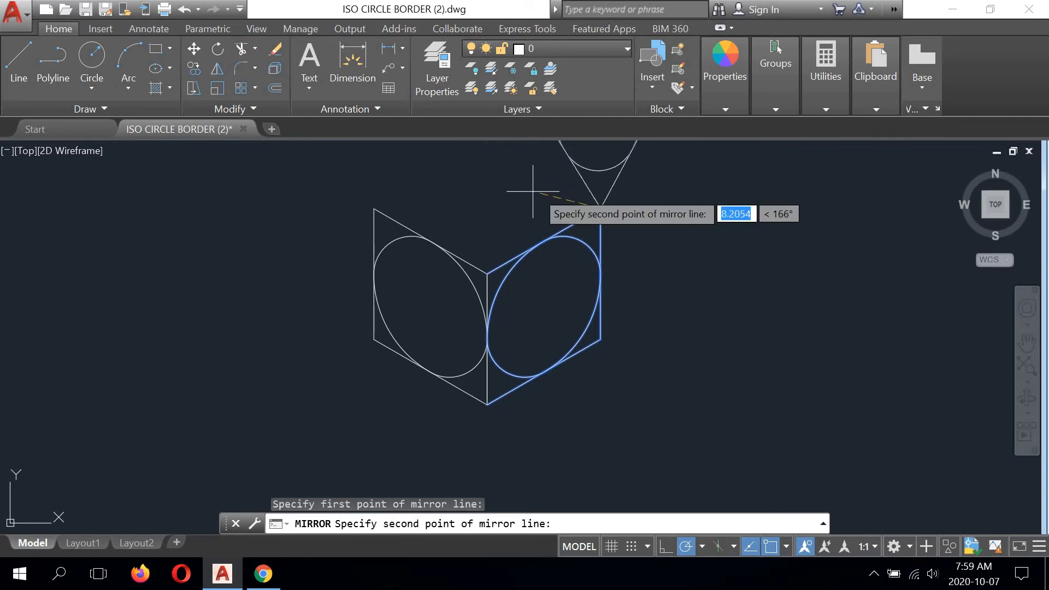
pyautogui.click(488, 271)
pyautogui.press('Return')
pyautogui.scroll(-5, 488, 272)
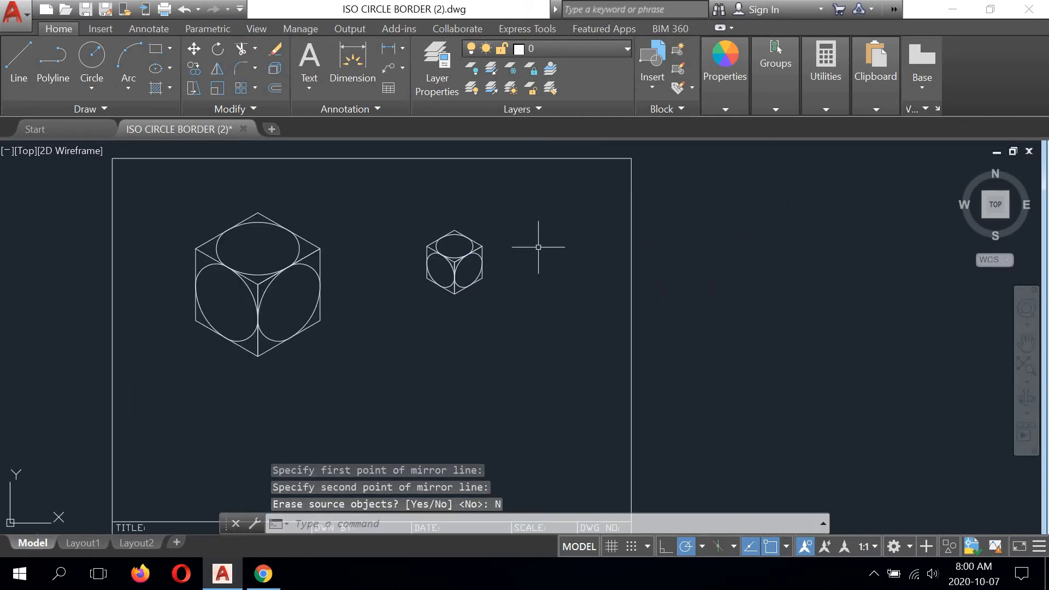
# - Move the complete small cube closer to the large cube, placing it just above the large cube's upper right corner
pyautogui.moveTo(519, 223); pyautogui.dragTo(542, 218, button='middle')
pyautogui.click(545, 208)
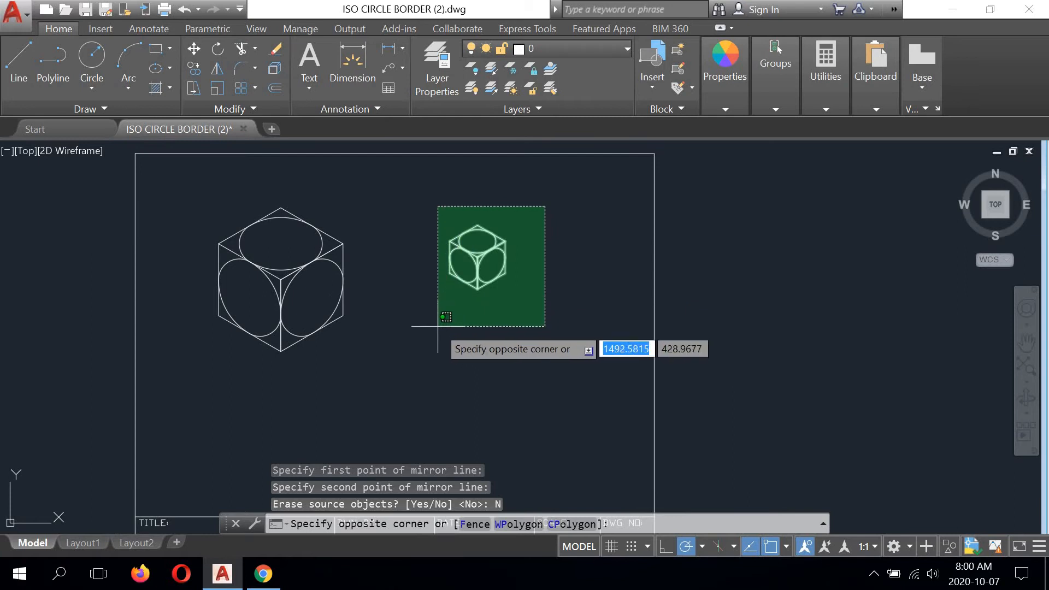
pyautogui.click(438, 299)
pyautogui.click(194, 48)
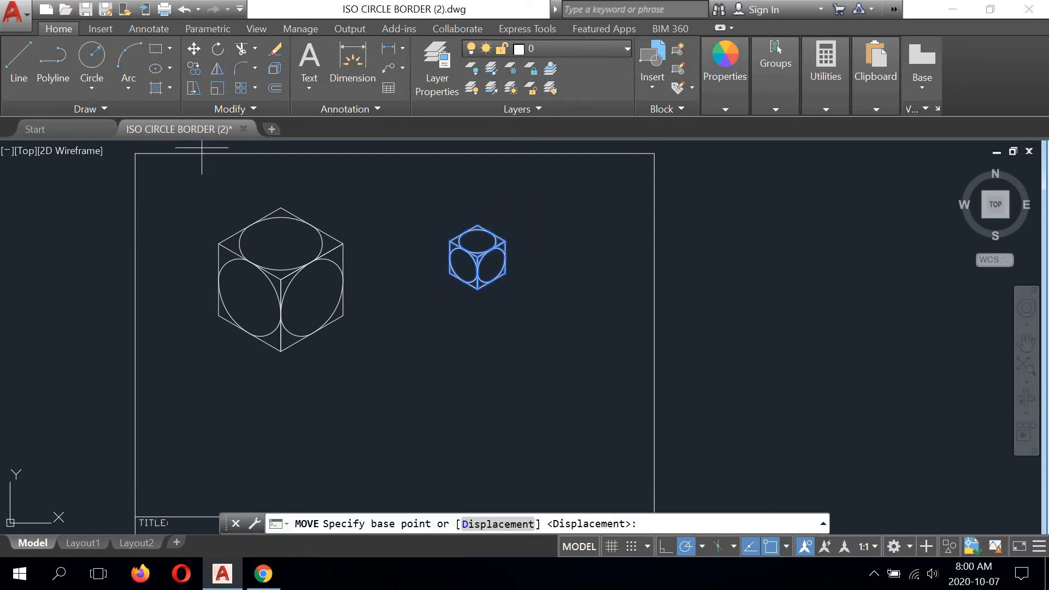
pyautogui.click(449, 239)
pyautogui.click(363, 186)
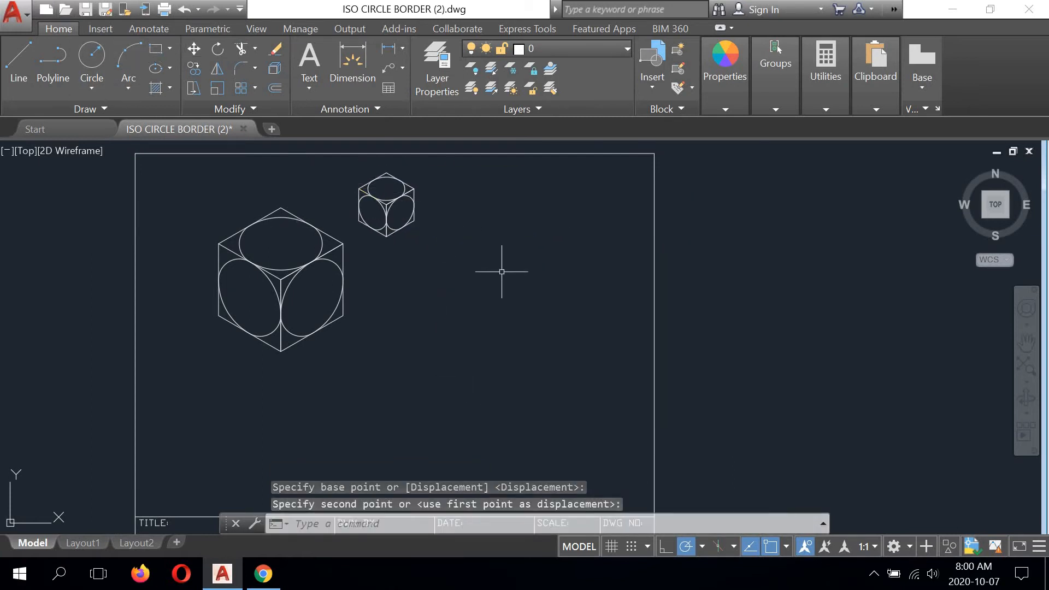
pyautogui.scroll(-2, 503, 269)
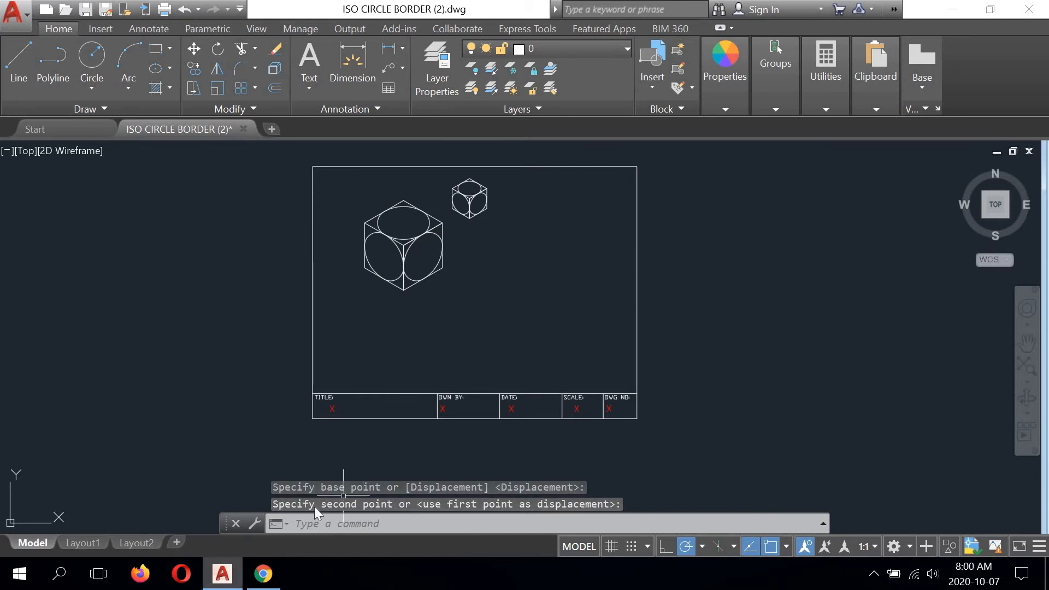
# - Consult the peg gauge drawing in Chrome, and copy the large cube's top rhombus with its circle arcs to the sheet's lower right area
pyautogui.click(263, 573)
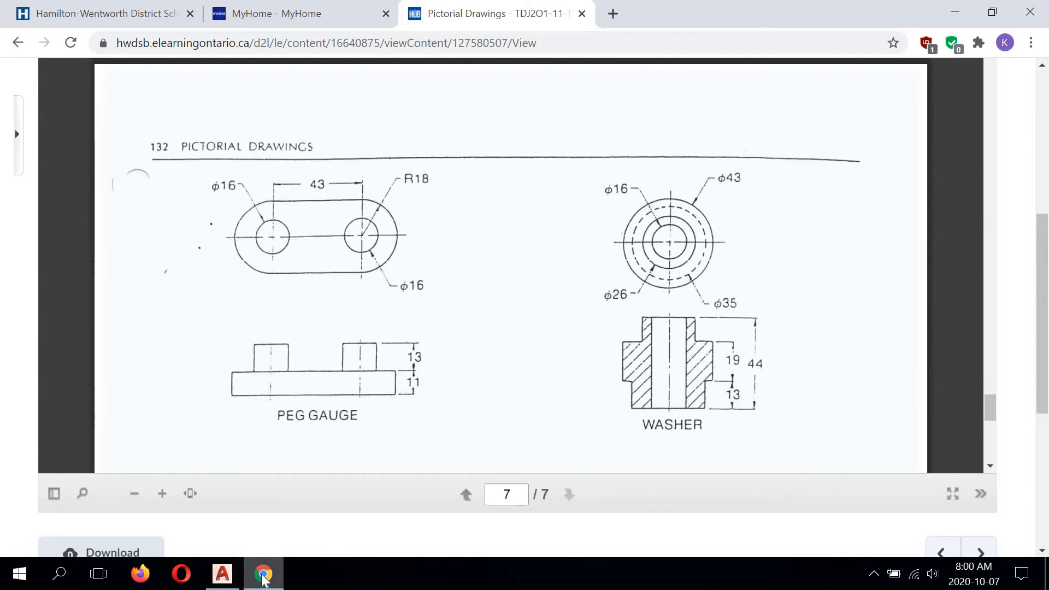
pyautogui.click(222, 574)
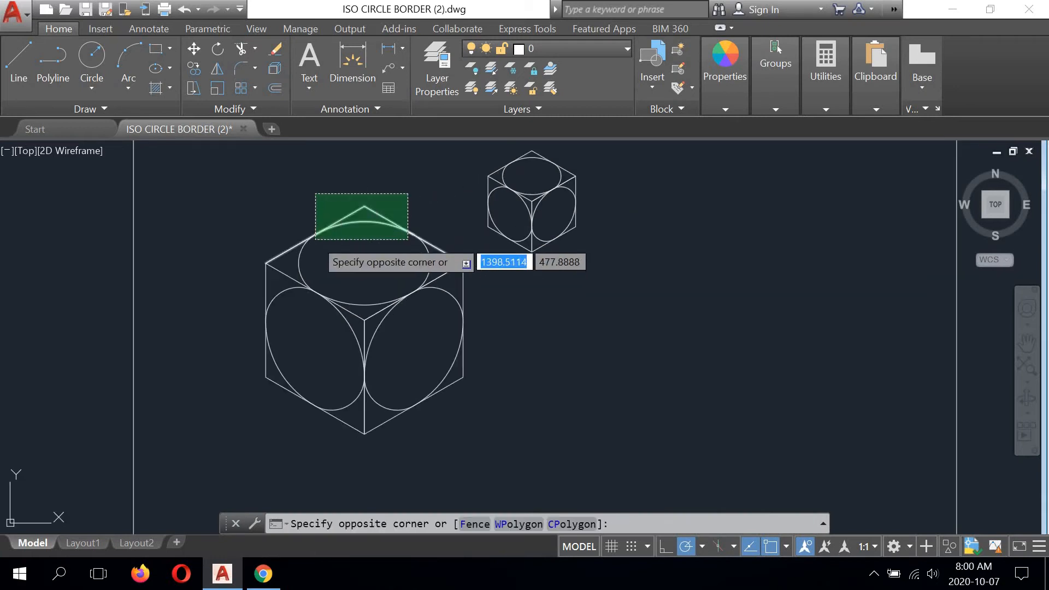
pyautogui.click(318, 234)
pyautogui.click(429, 256)
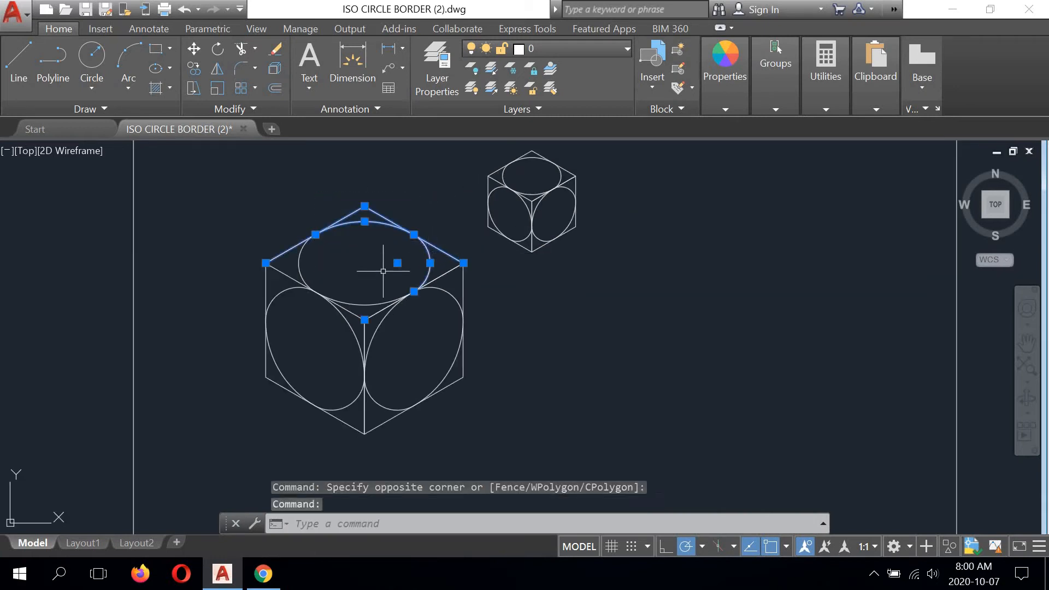
pyautogui.click(440, 277)
pyautogui.click(291, 276)
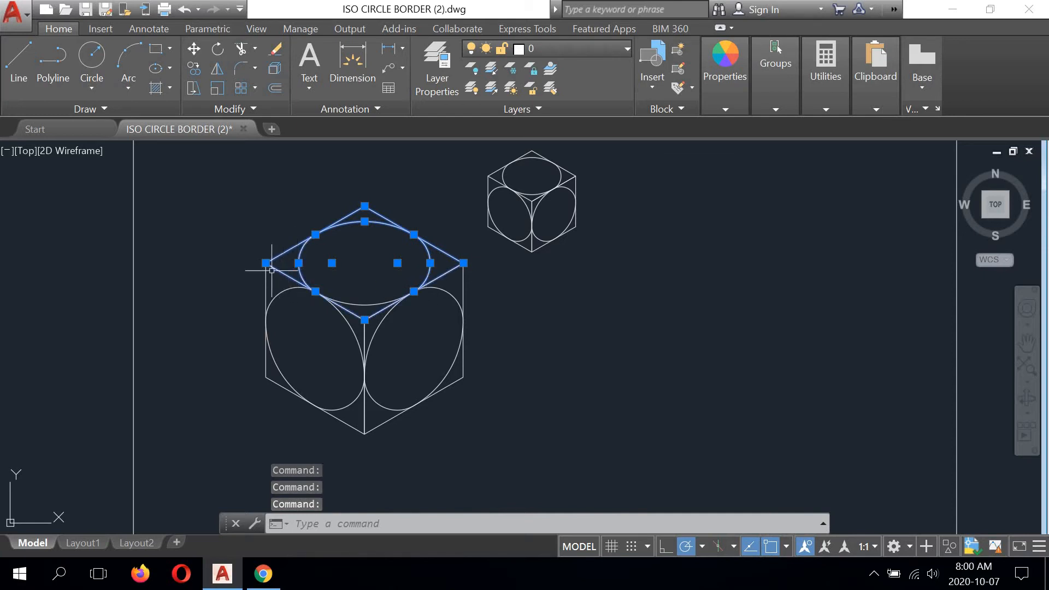
pyautogui.click(195, 66)
pyautogui.click(266, 264)
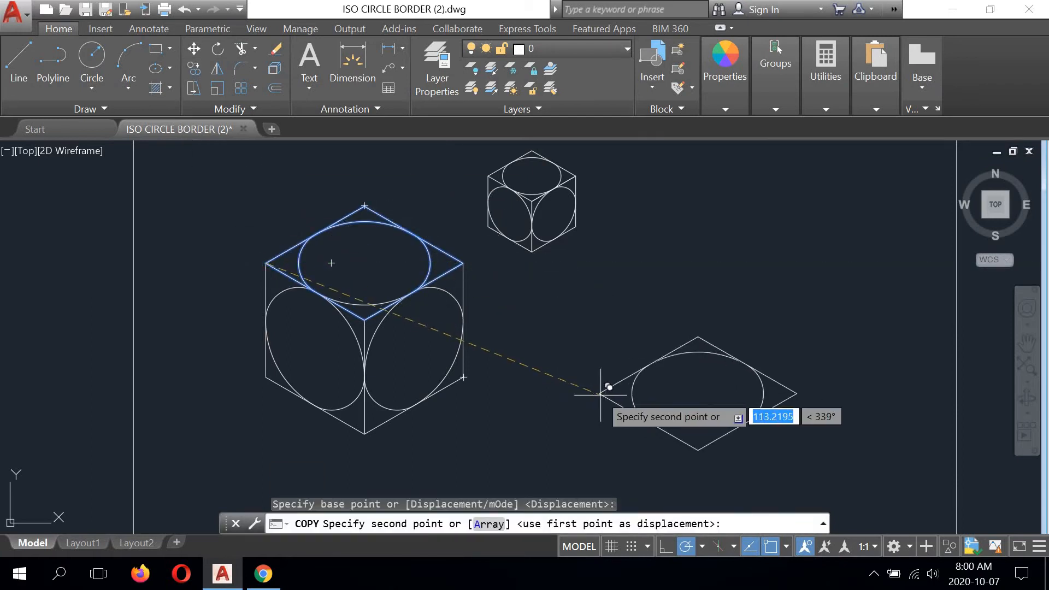
pyautogui.moveTo(633, 401); pyautogui.dragTo(485, 253, button='middle')
pyautogui.moveTo(537, 386); pyautogui.dragTo(563, 224, button='middle')
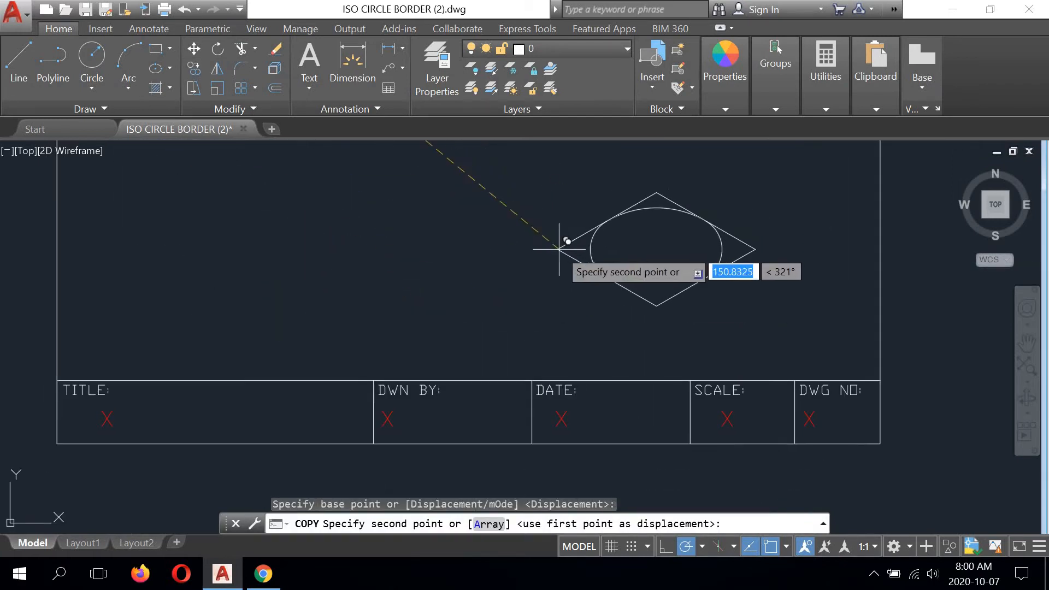
pyautogui.click(577, 253)
pyautogui.rightClick(749, 189)
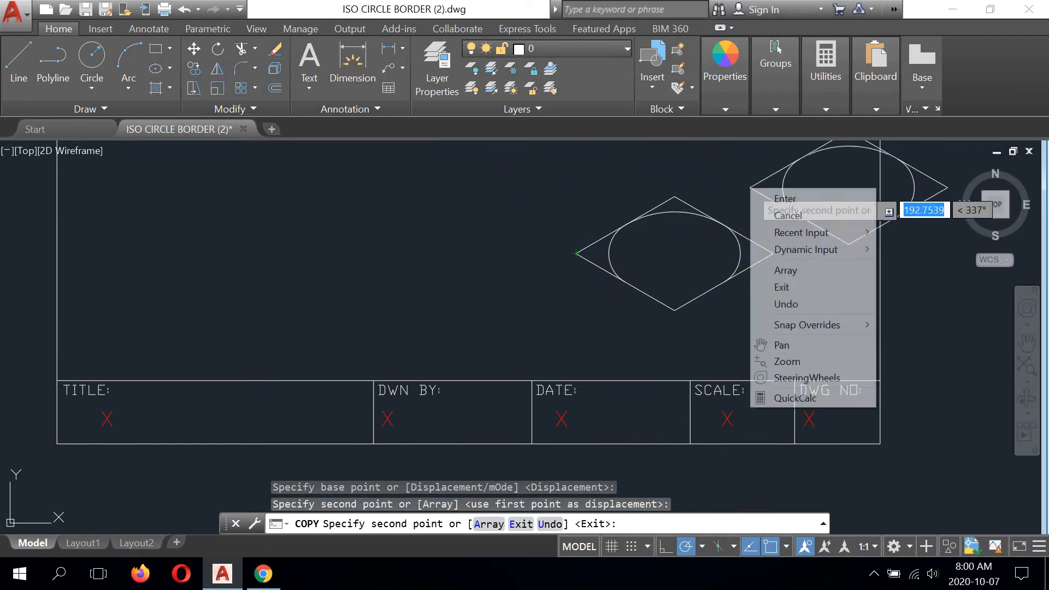
pyautogui.click(770, 198)
# - Copy the lower arc of the large cube's top isometric circle onto the copied rhombus, using the arc's right endpoint as base point
pyautogui.moveTo(610, 230); pyautogui.dragTo(492, 243, button='middle')
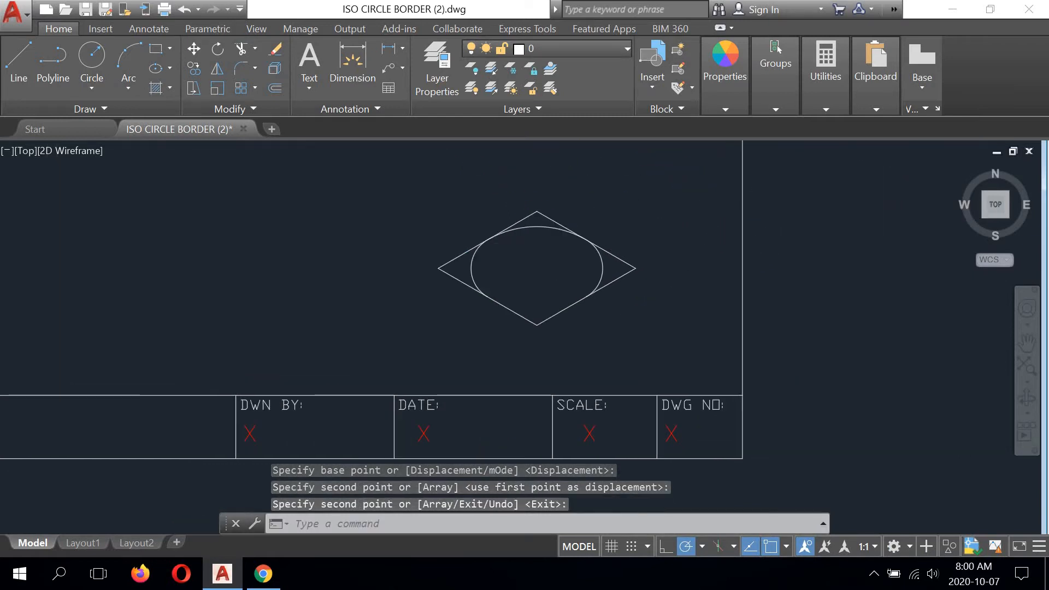
pyautogui.scroll(-5, 445, 215)
pyautogui.scroll(3, 428, 246)
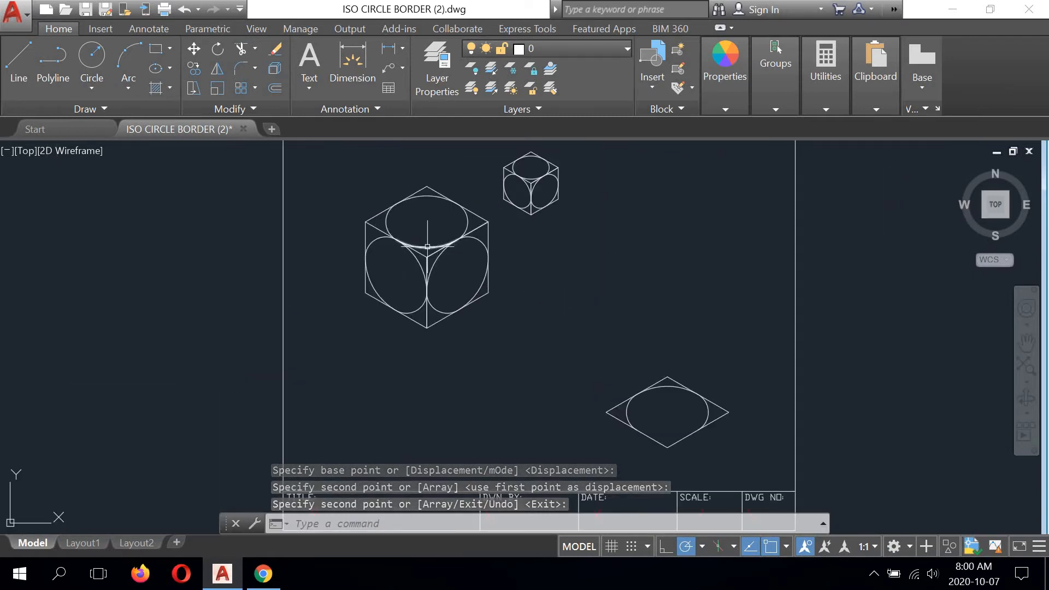
pyautogui.scroll(5, 427, 247)
pyautogui.click(420, 238)
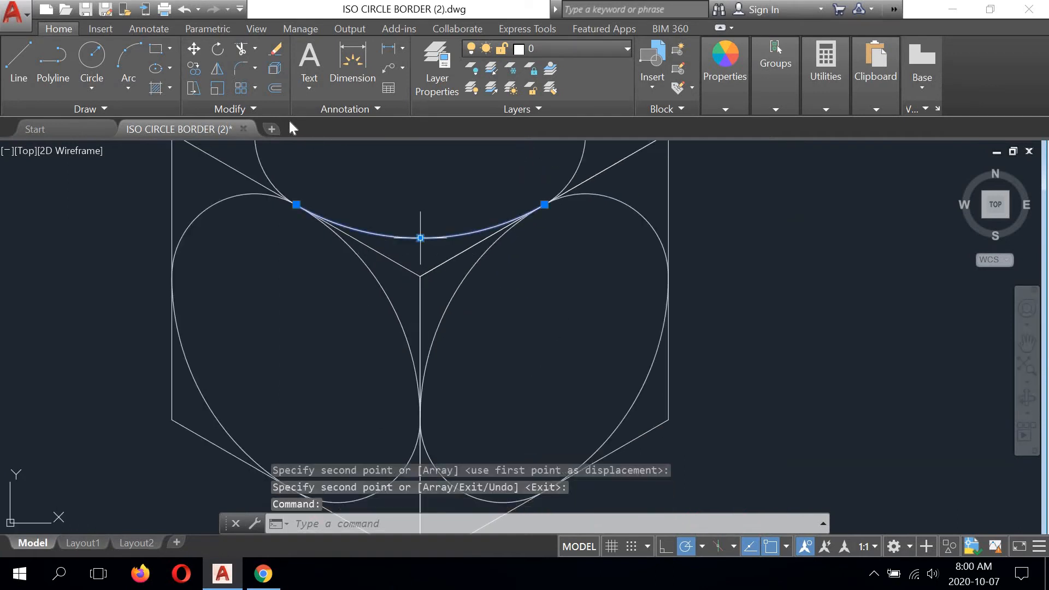
pyautogui.click(194, 68)
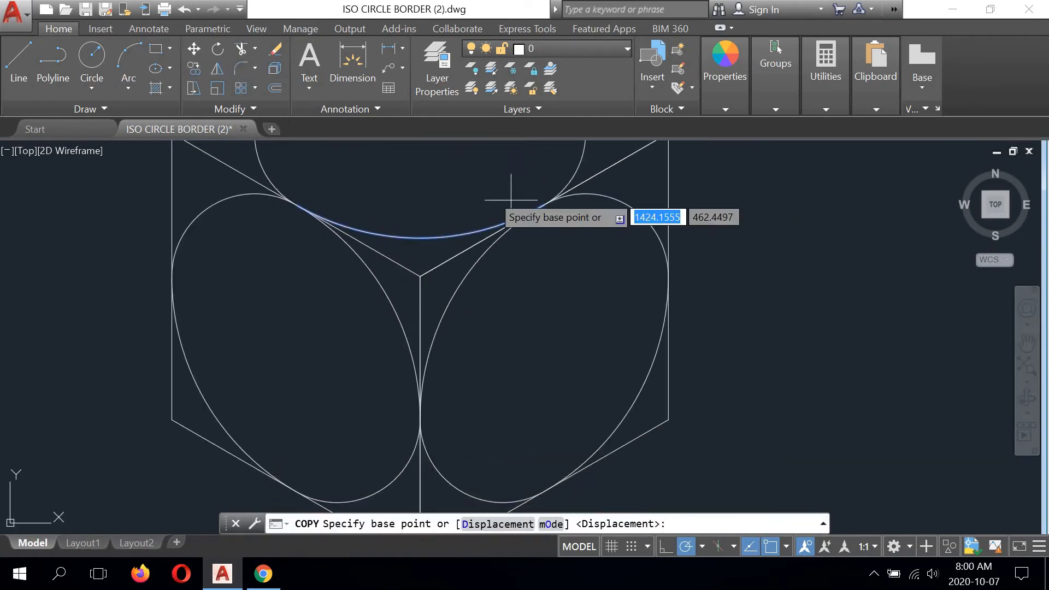
pyautogui.click(545, 204)
pyautogui.scroll(-6, 547, 206)
pyautogui.scroll(5, 765, 377)
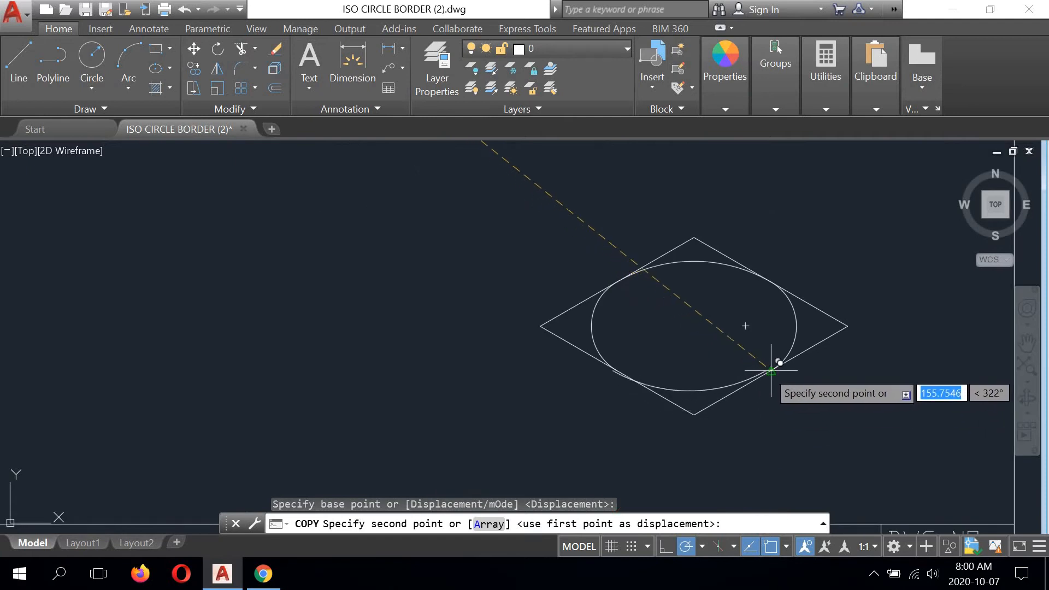
pyautogui.click(769, 370)
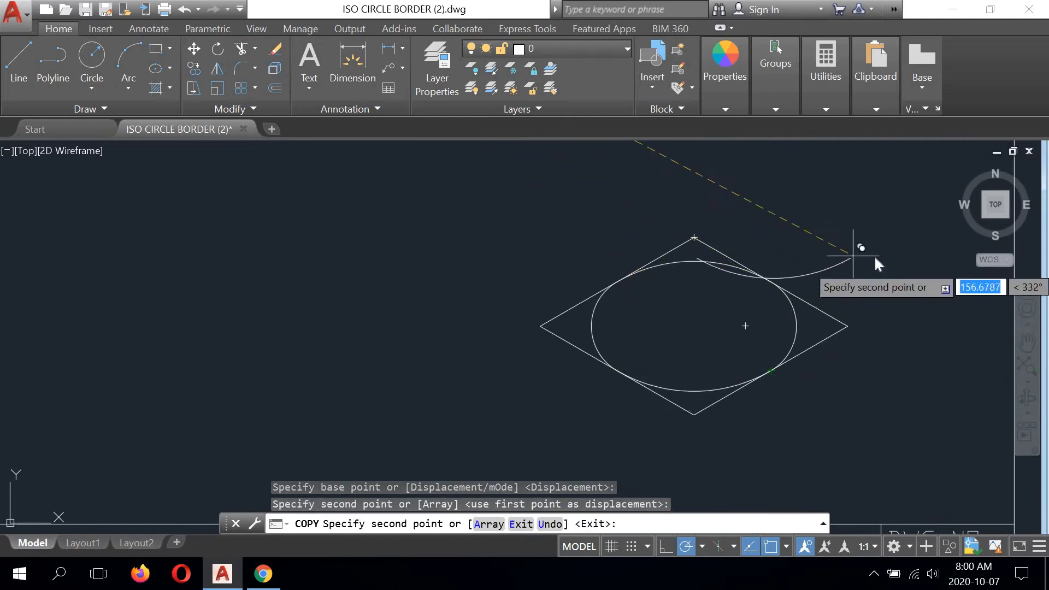
pyautogui.rightClick(859, 255)
pyautogui.click(888, 260)
pyautogui.scroll(5, 745, 375)
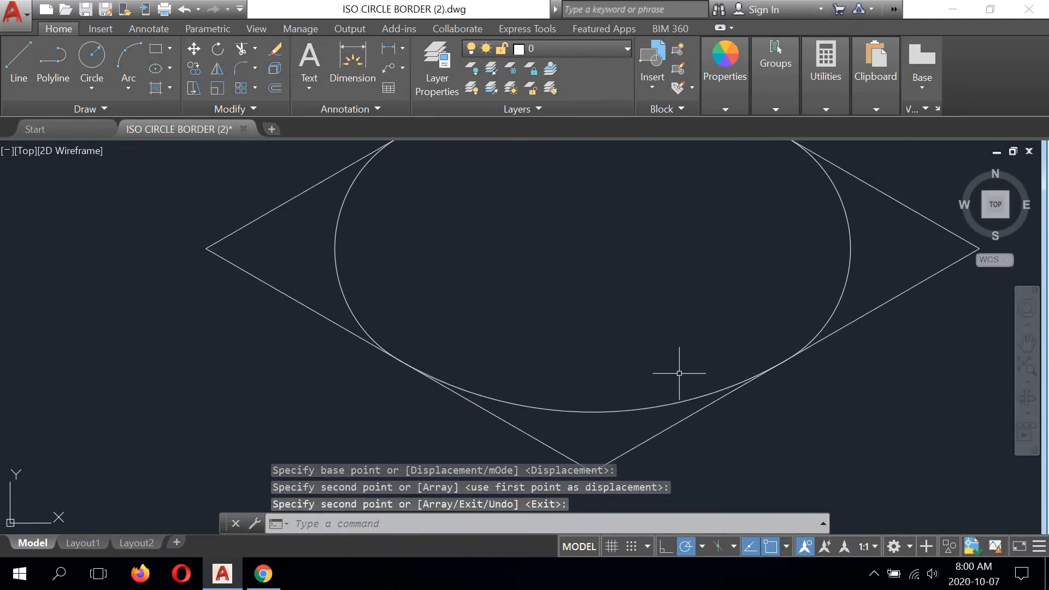
pyautogui.scroll(-6, 677, 363)
pyautogui.moveTo(659, 350); pyautogui.dragTo(555, 306, button='middle')
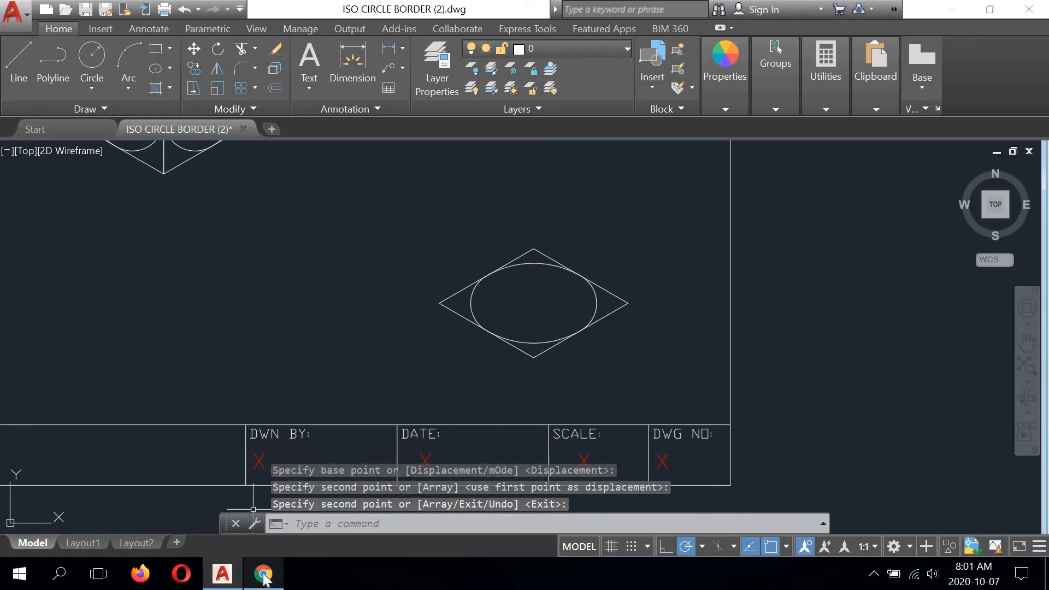
# - Recheck the peg gauge drawing in Chrome, and draw a line across the copied rhombus from its upper right edge's midpoint to its lower left edge's midpoint
pyautogui.moveTo(264, 575)
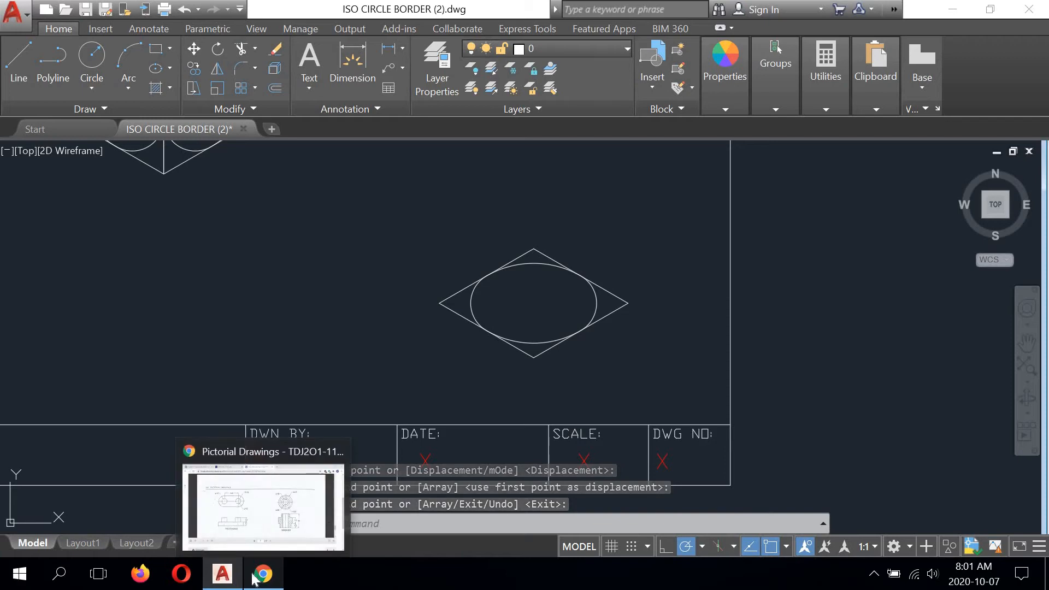
pyautogui.click(321, 477)
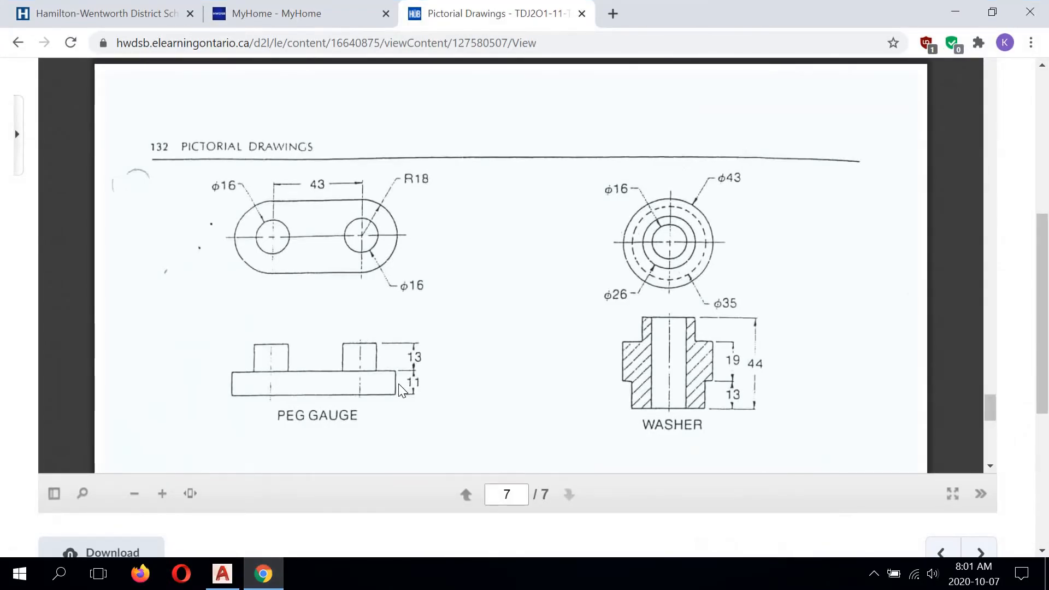
pyautogui.click(273, 575)
pyautogui.moveTo(504, 289); pyautogui.dragTo(517, 326, button='middle')
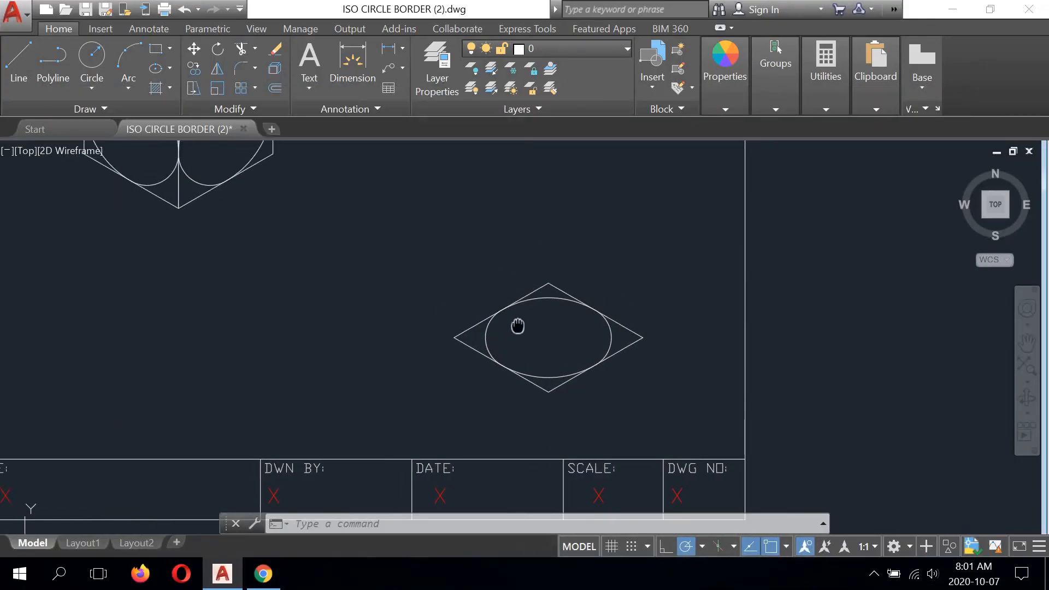
pyautogui.moveTo(336, 273); pyautogui.dragTo(396, 301, button='middle')
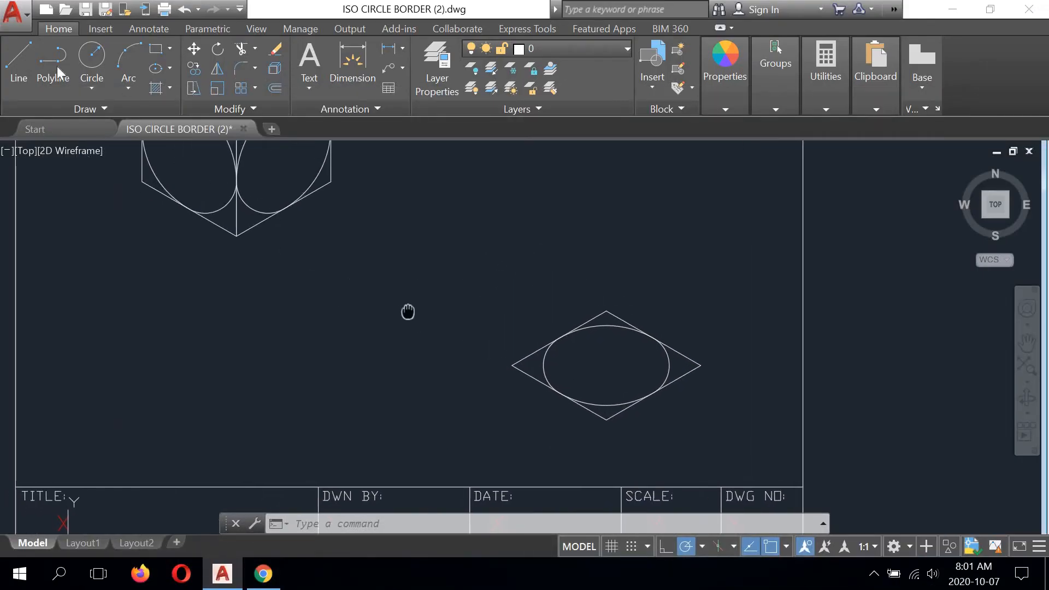
pyautogui.click(18, 63)
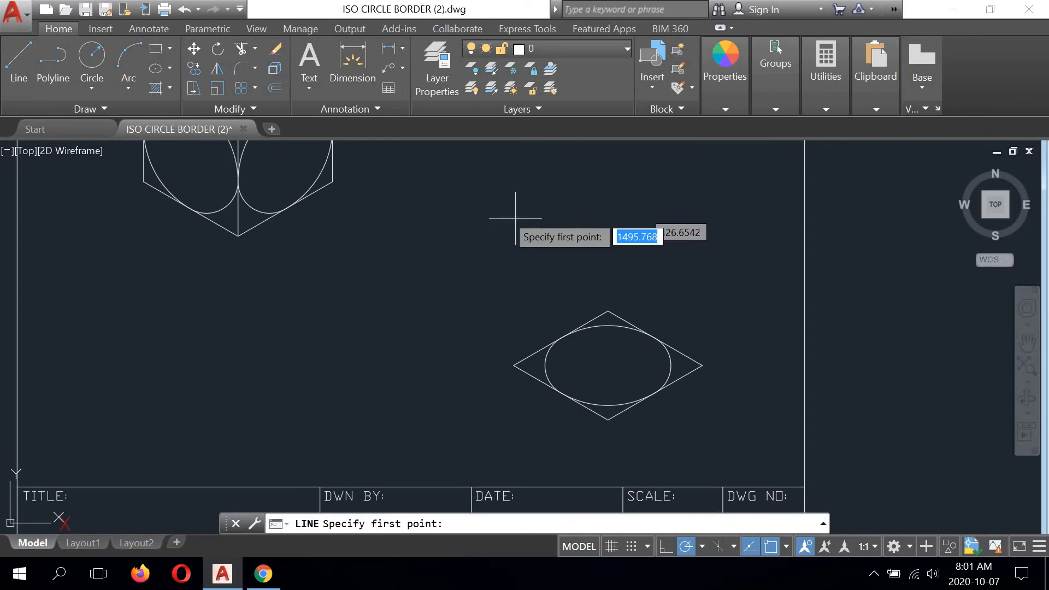
pyautogui.click(655, 338)
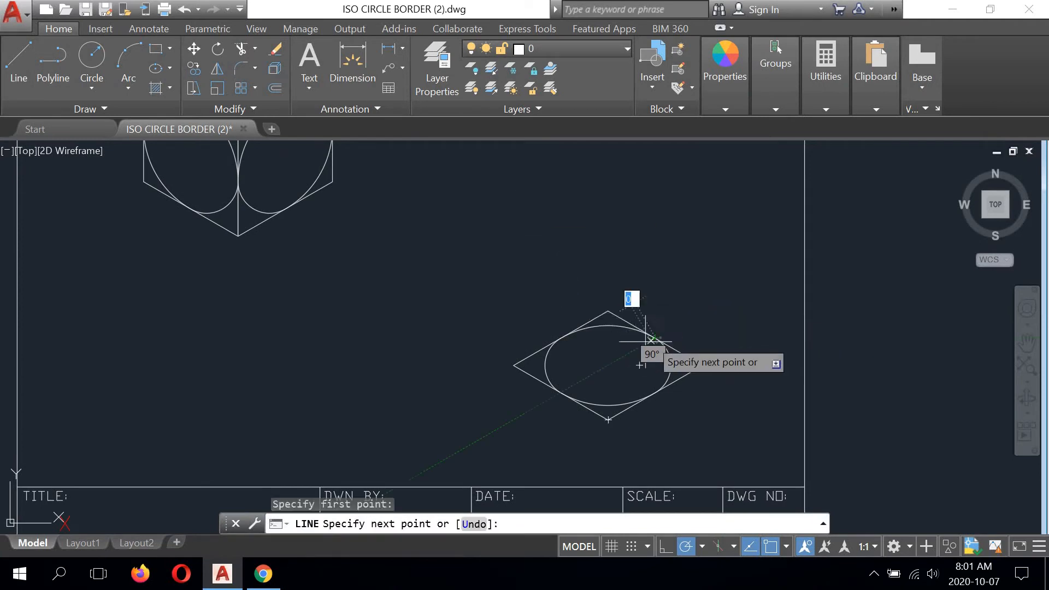
pyautogui.click(561, 392)
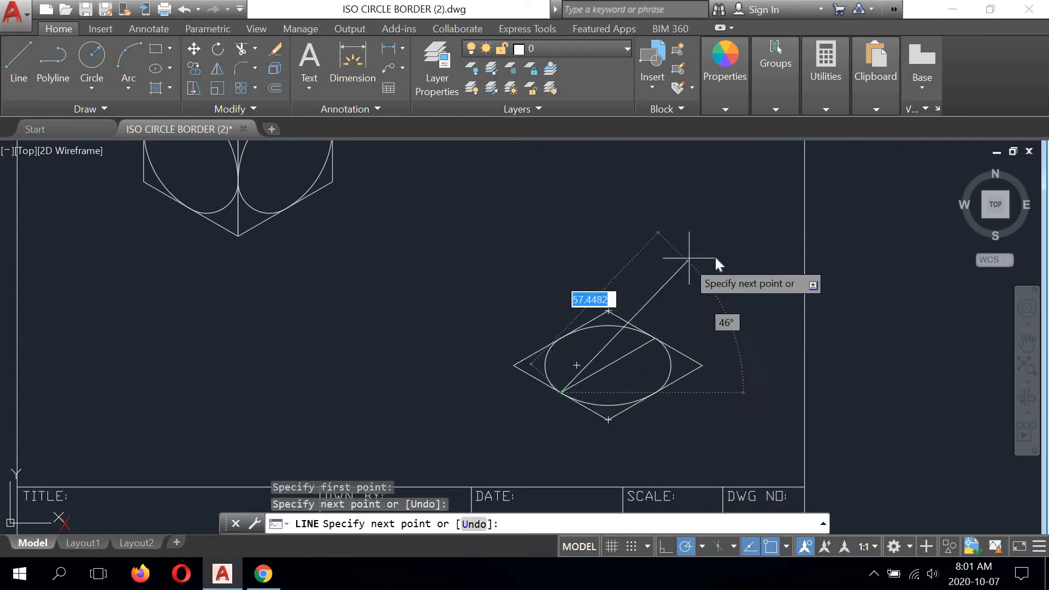
pyautogui.rightClick(705, 249)
pyautogui.click(722, 254)
# - Draw a second centre line across the copied rhombus, from its upper left edge's midpoint to its lower right edge's midpoint
pyautogui.rightClick(560, 268)
pyautogui.click(580, 277)
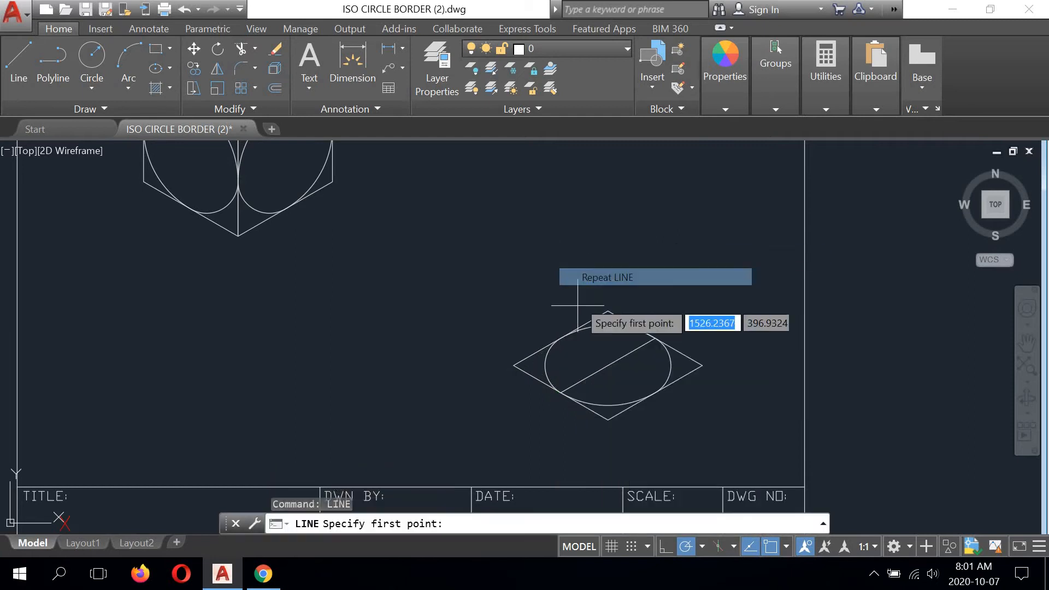
pyautogui.click(562, 339)
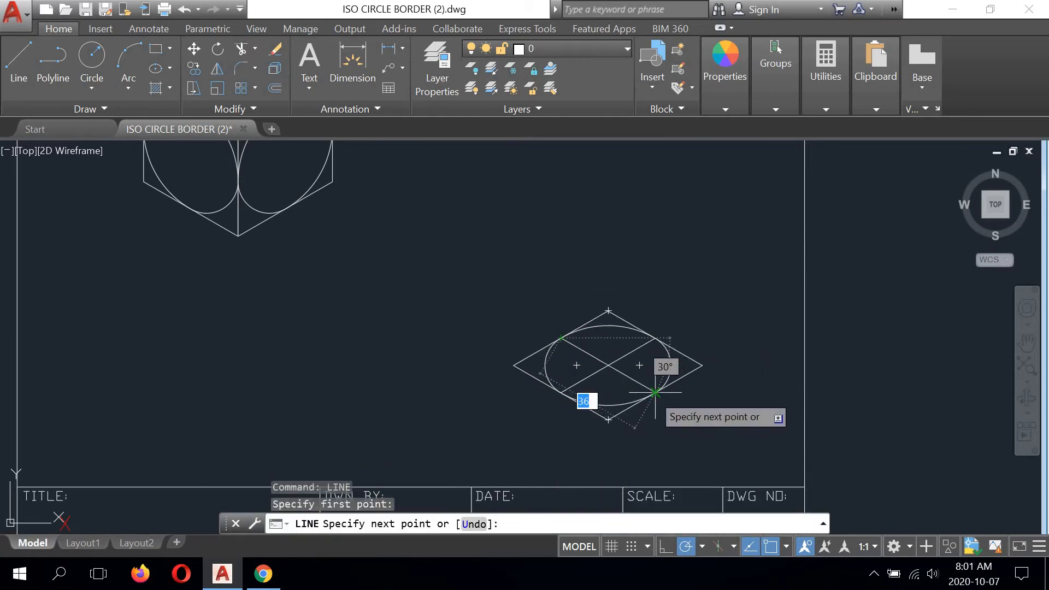
pyautogui.click(654, 394)
pyautogui.rightClick(692, 266)
pyautogui.click(702, 276)
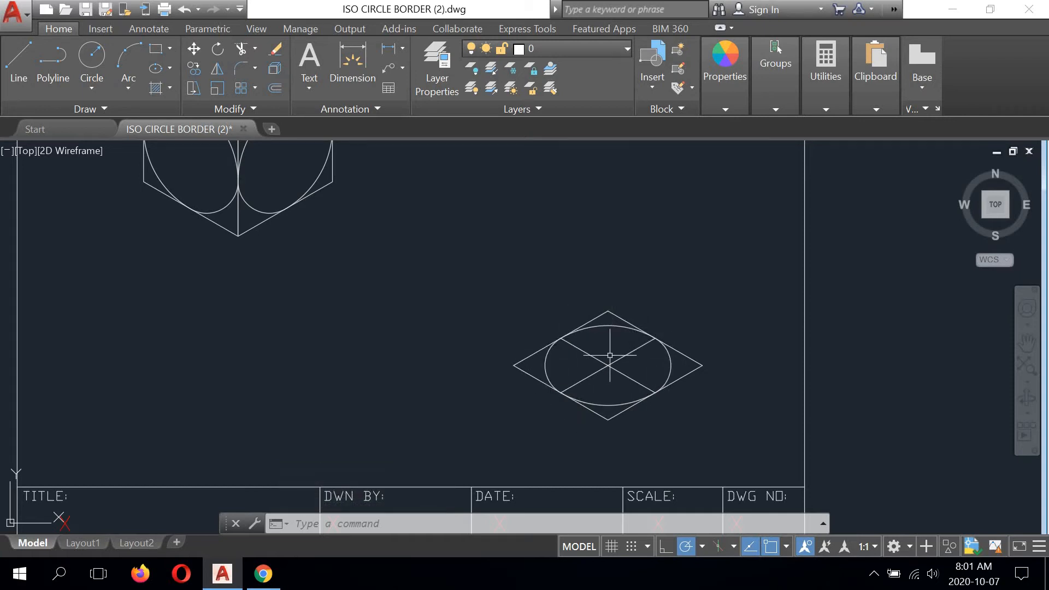
# - Check the peg gauge's hole spacing in Chrome, and draw a 43 mm line at 150° from the copied rhombus's centre in AutoCAD
pyautogui.moveTo(600, 352); pyautogui.dragTo(597, 345, button='middle')
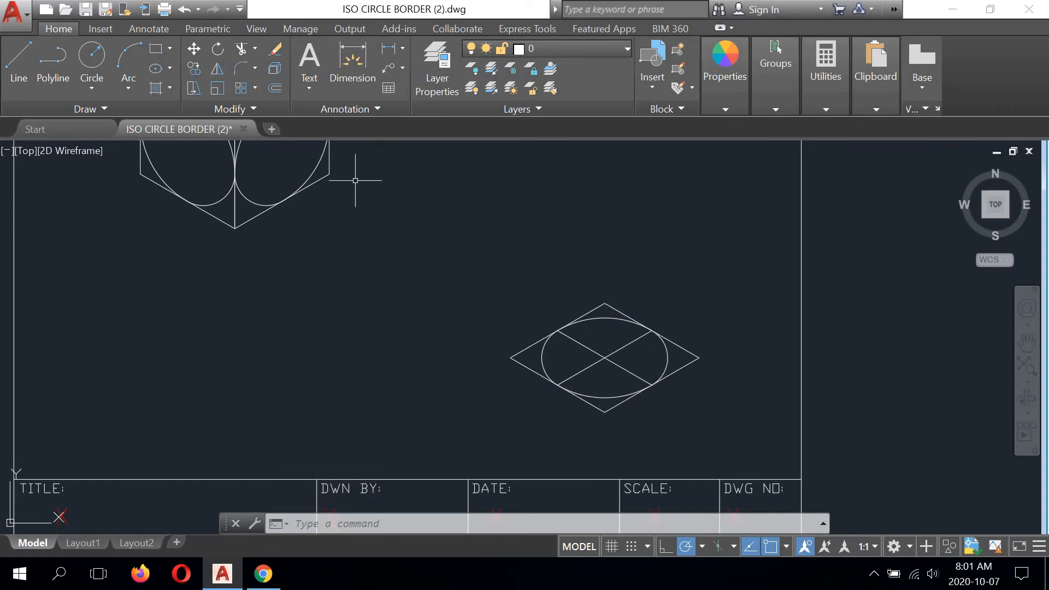
pyautogui.moveTo(499, 274); pyautogui.dragTo(525, 296, button='middle')
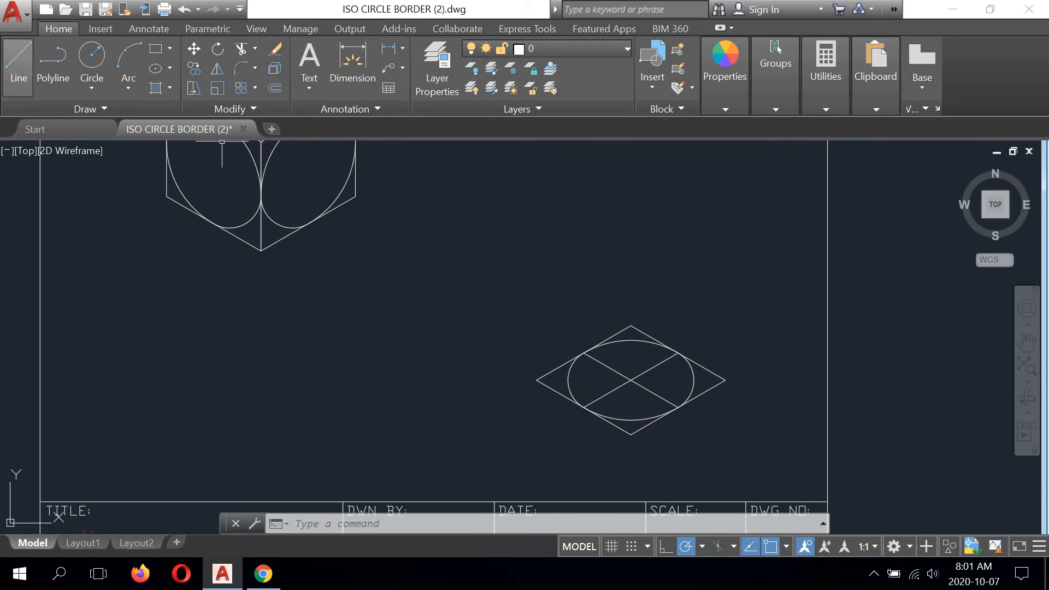
pyautogui.click(263, 574)
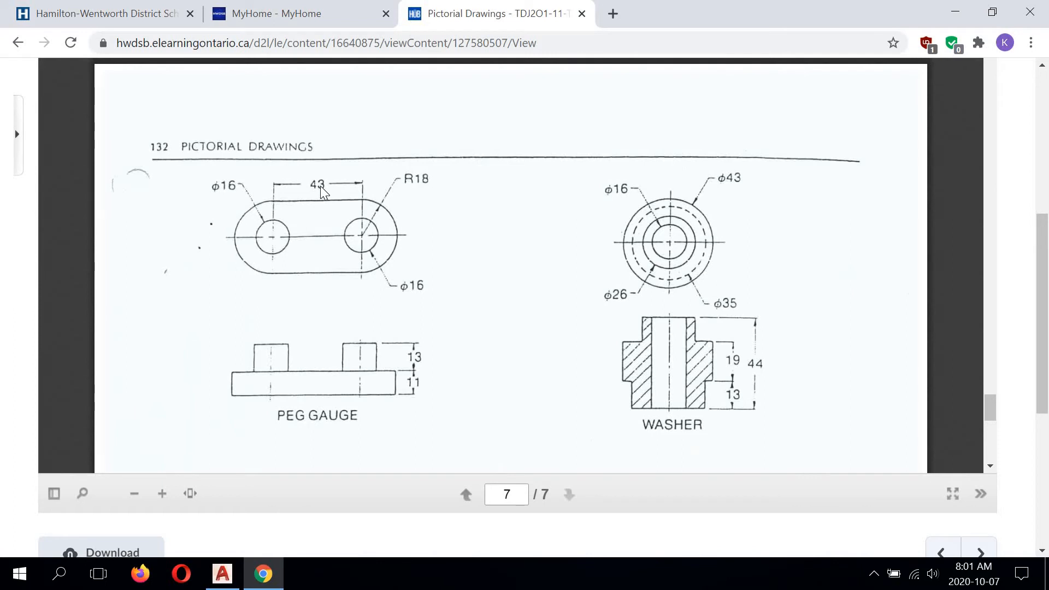
pyautogui.click(256, 575)
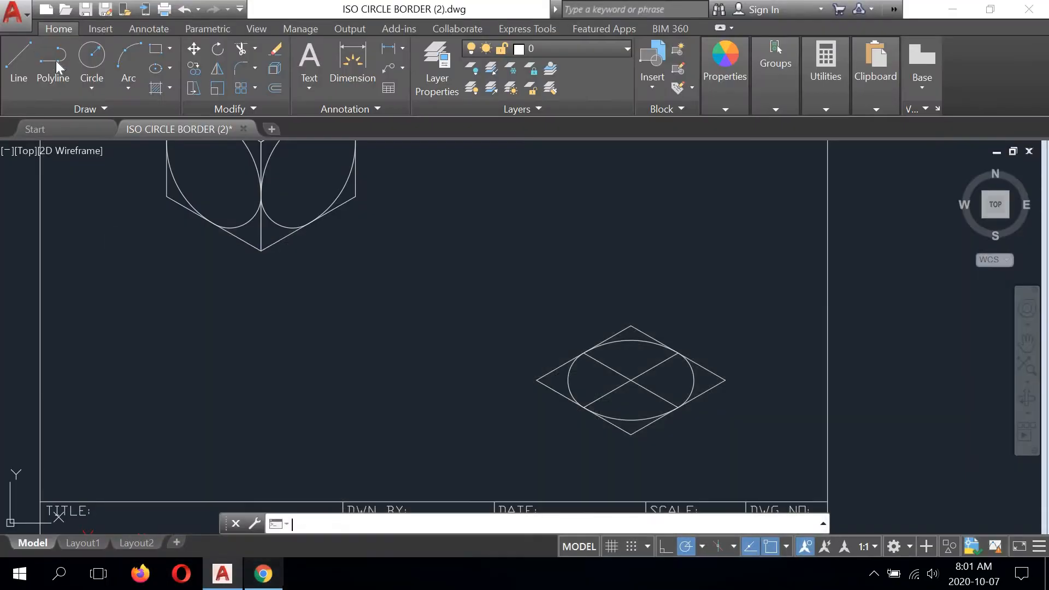
pyautogui.click(631, 381)
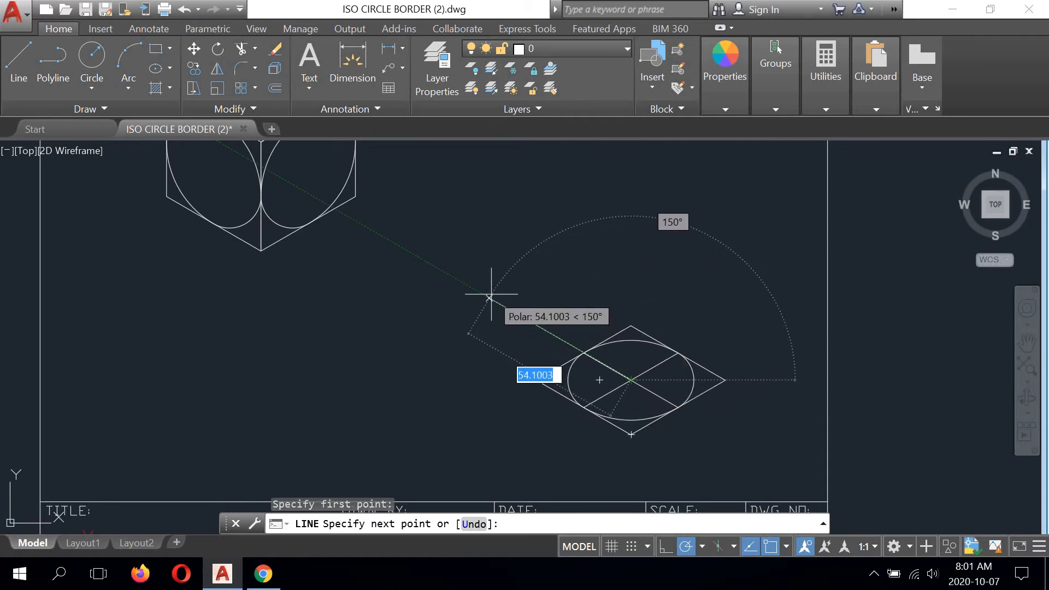
pyautogui.write('43')
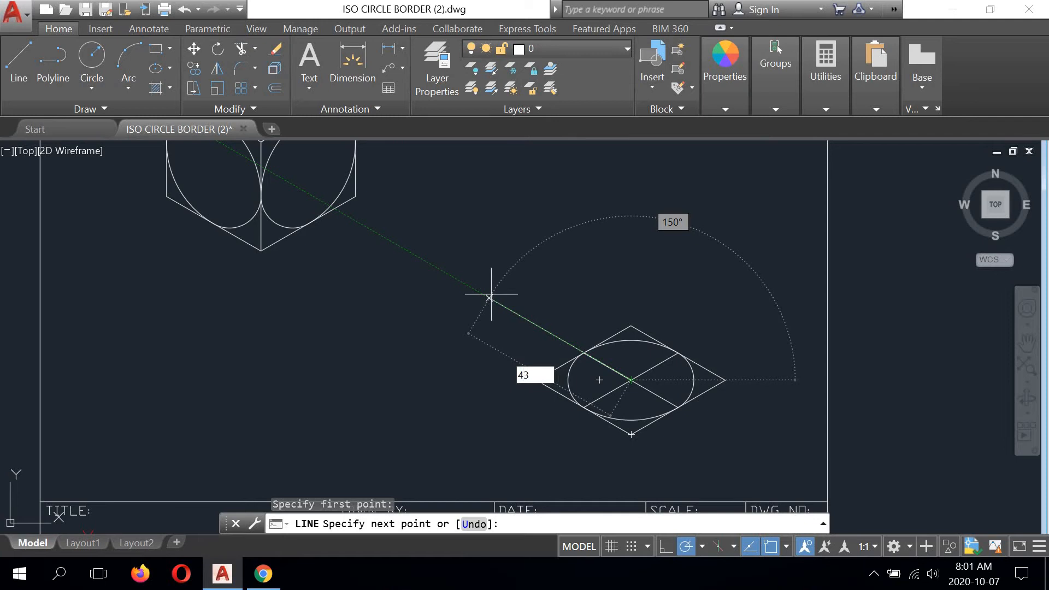
pyautogui.press('Return')
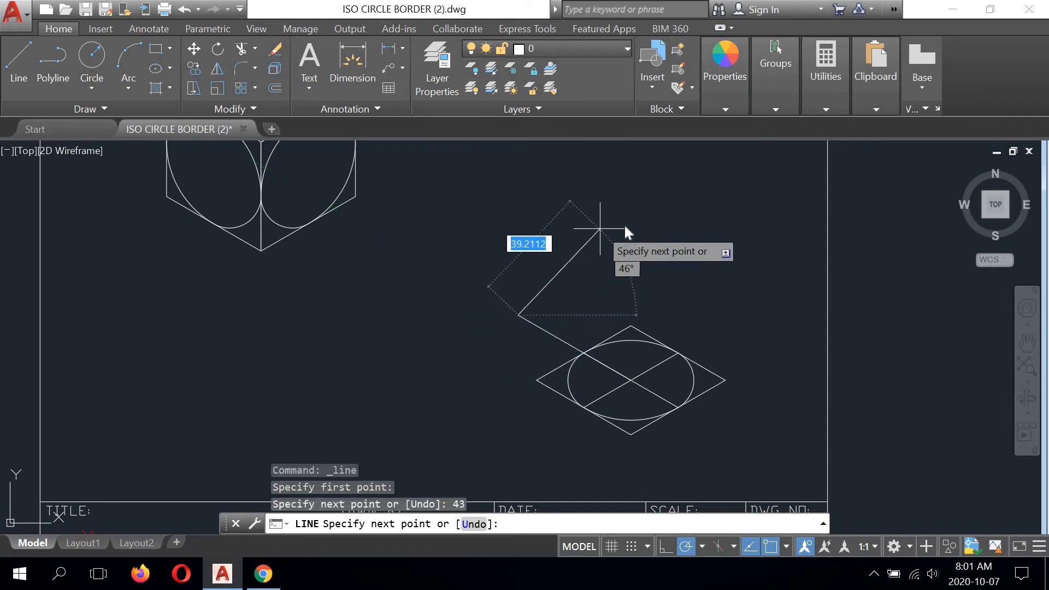
pyautogui.rightClick(606, 229)
pyautogui.click(631, 235)
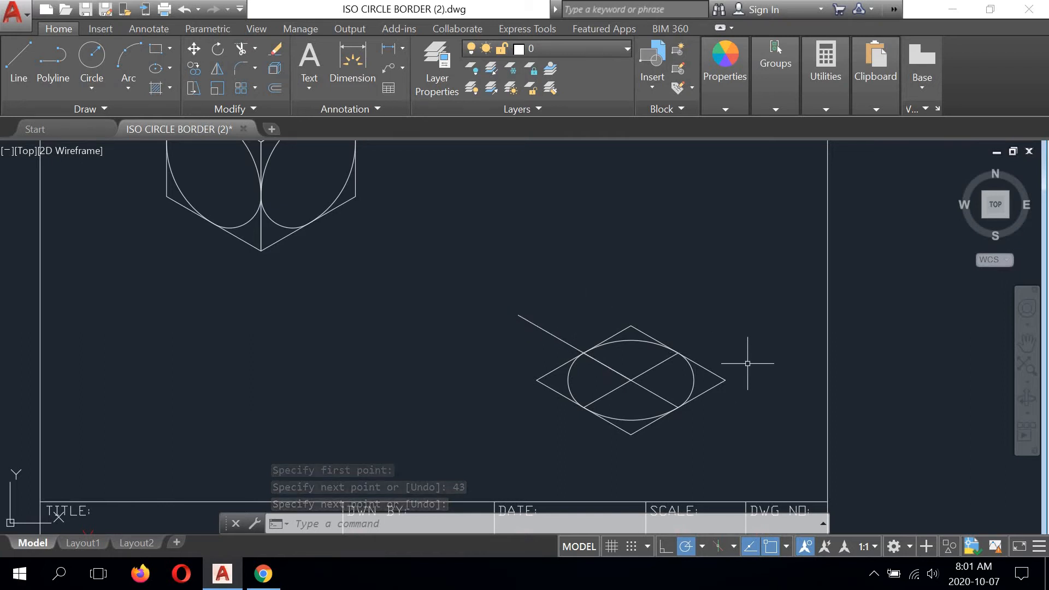
# - Copy the rhombus with its circle arcs and centre lines from its centre to the far end of the 43 mm line
pyautogui.scroll(-5, 569, 257)
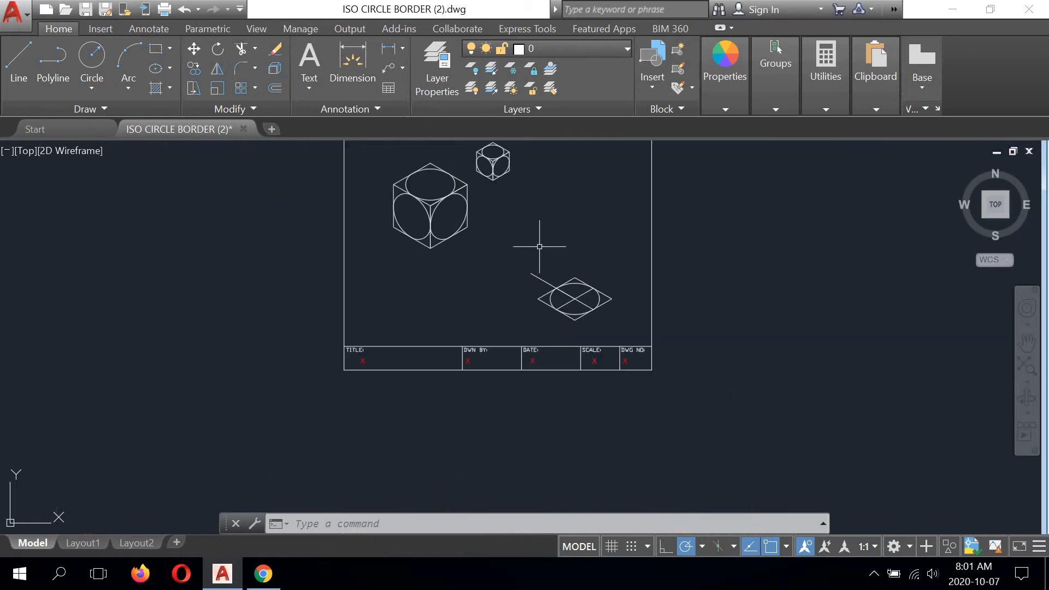
pyautogui.scroll(5, 605, 262)
pyautogui.click(654, 308)
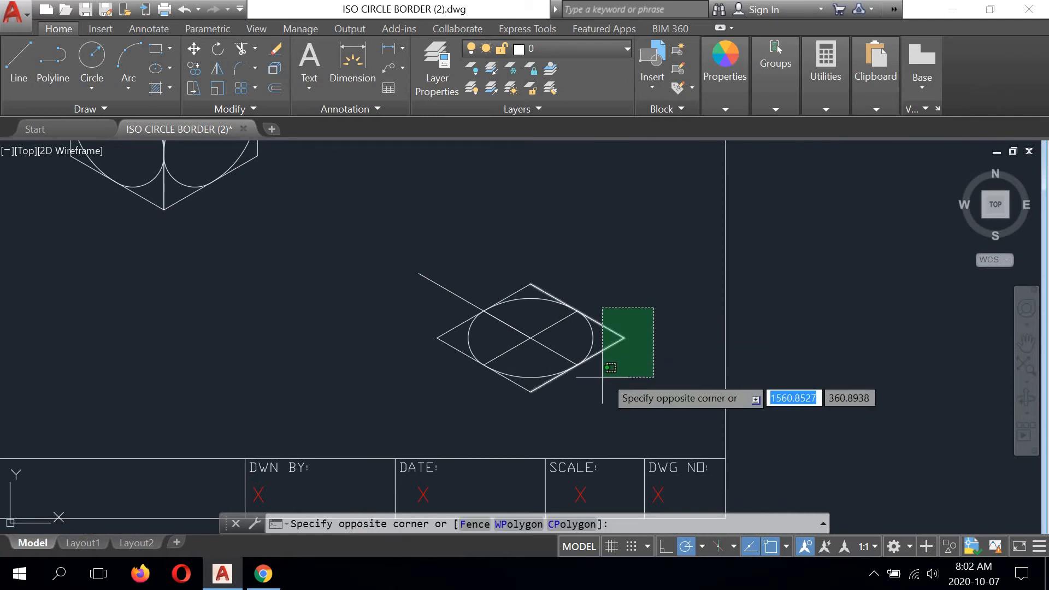
pyautogui.click(584, 387)
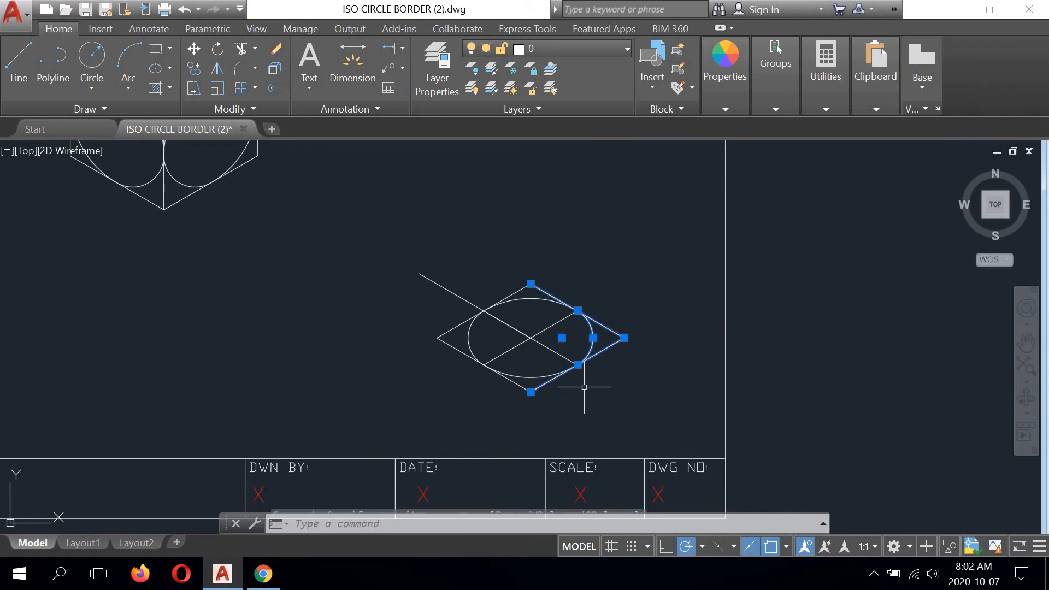
pyautogui.click(546, 328)
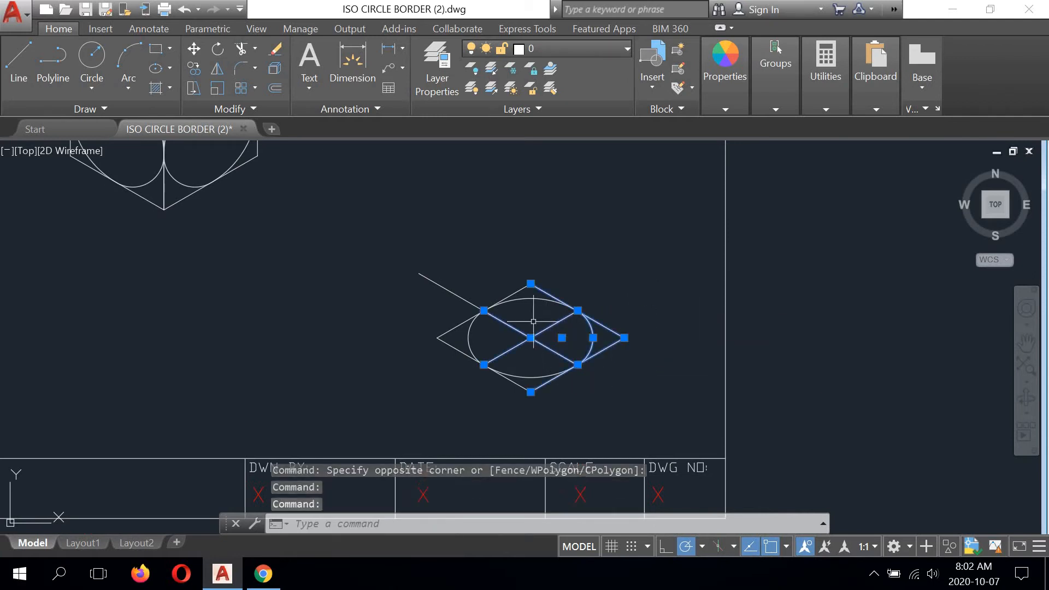
pyautogui.click(518, 290)
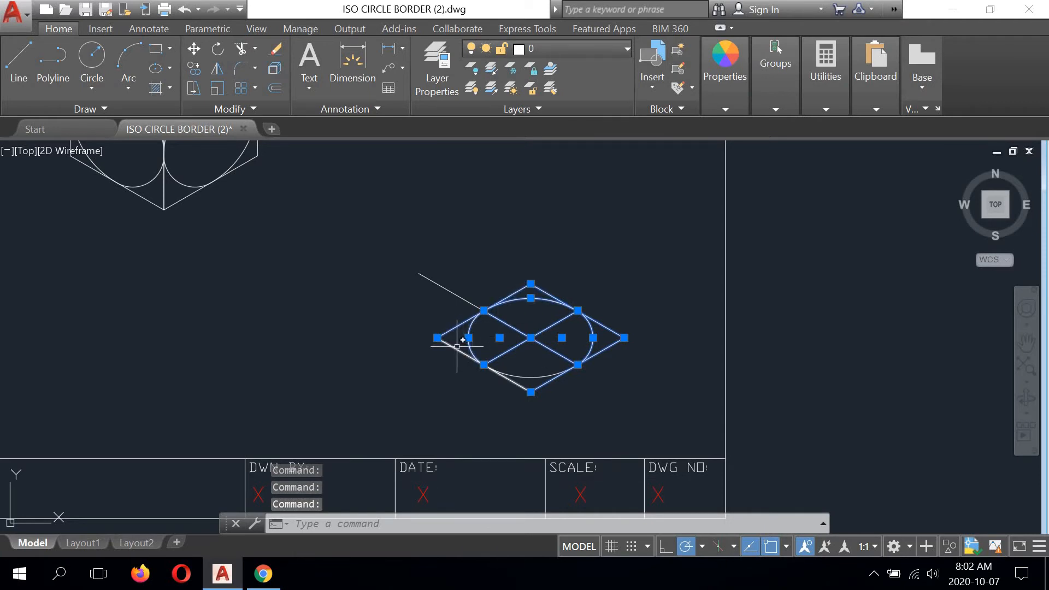
pyautogui.moveTo(528, 238); pyautogui.dragTo(601, 276, button='middle')
pyautogui.click(195, 66)
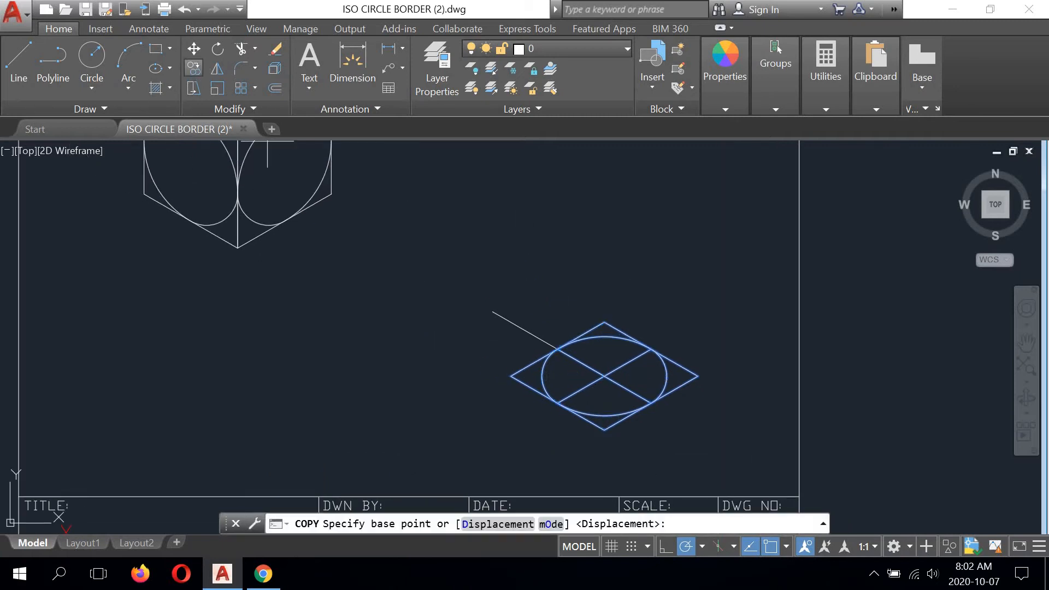
pyautogui.click(604, 376)
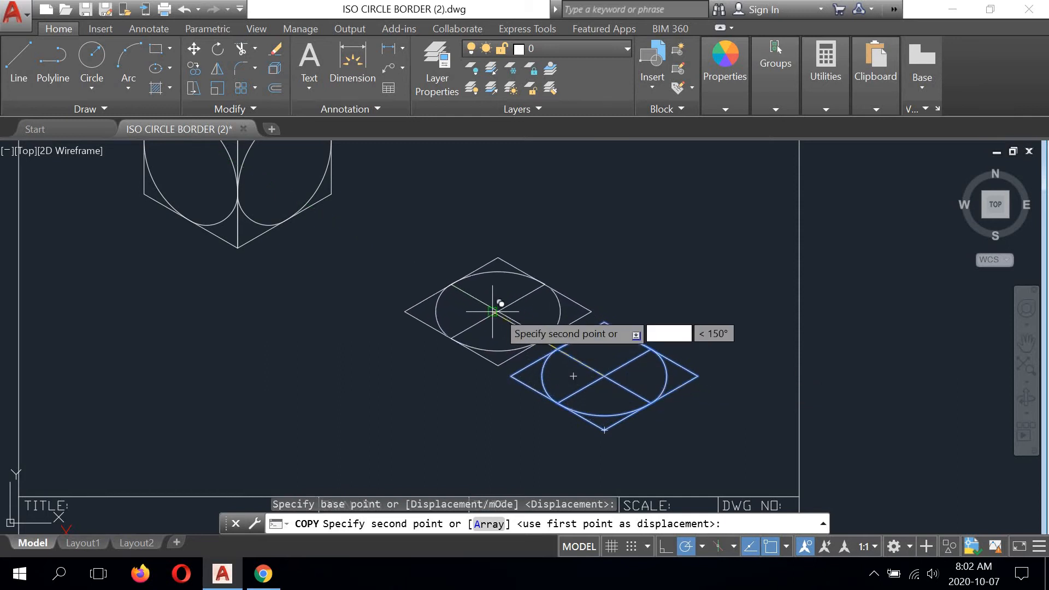
pyautogui.click(493, 312)
pyautogui.rightClick(668, 228)
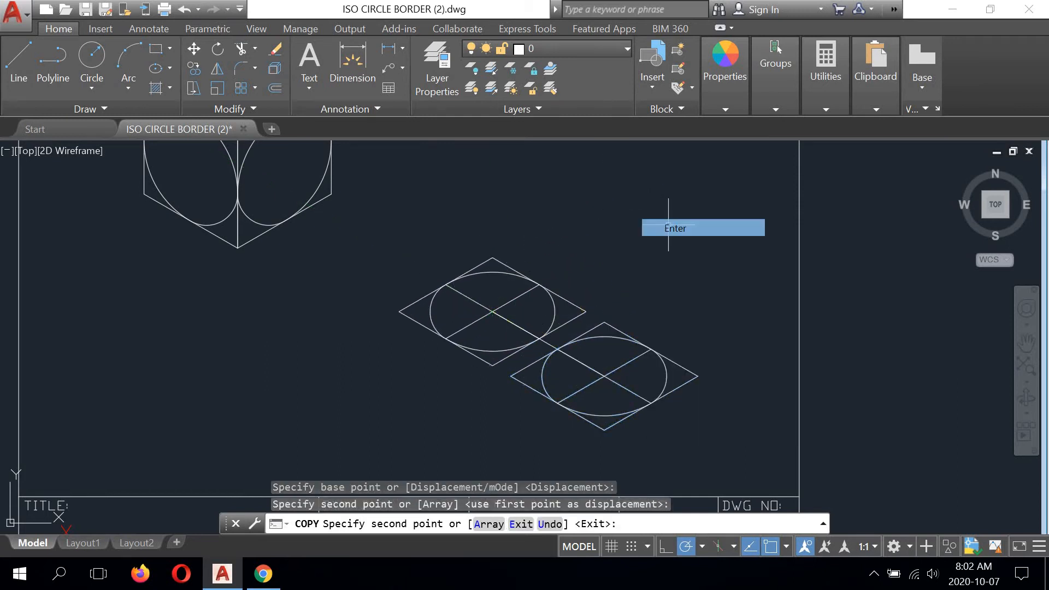
pyautogui.click(676, 228)
# - Draw an 11 mm vertical line upward from the centre of the lower right rhombus
pyautogui.scroll(-1, 547, 328)
pyautogui.scroll(-2, 544, 331)
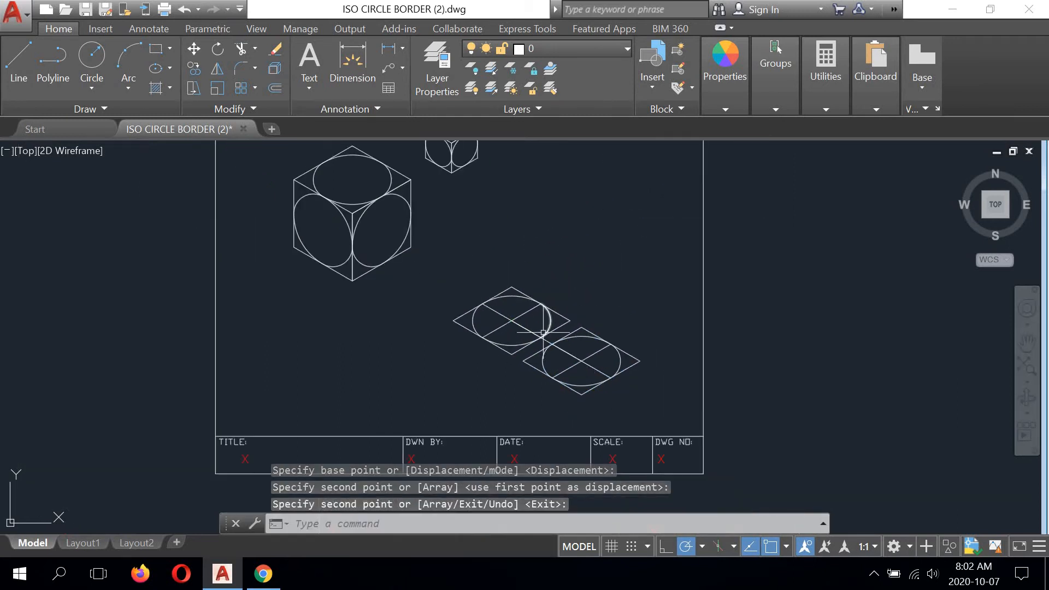
pyautogui.scroll(2, 542, 331)
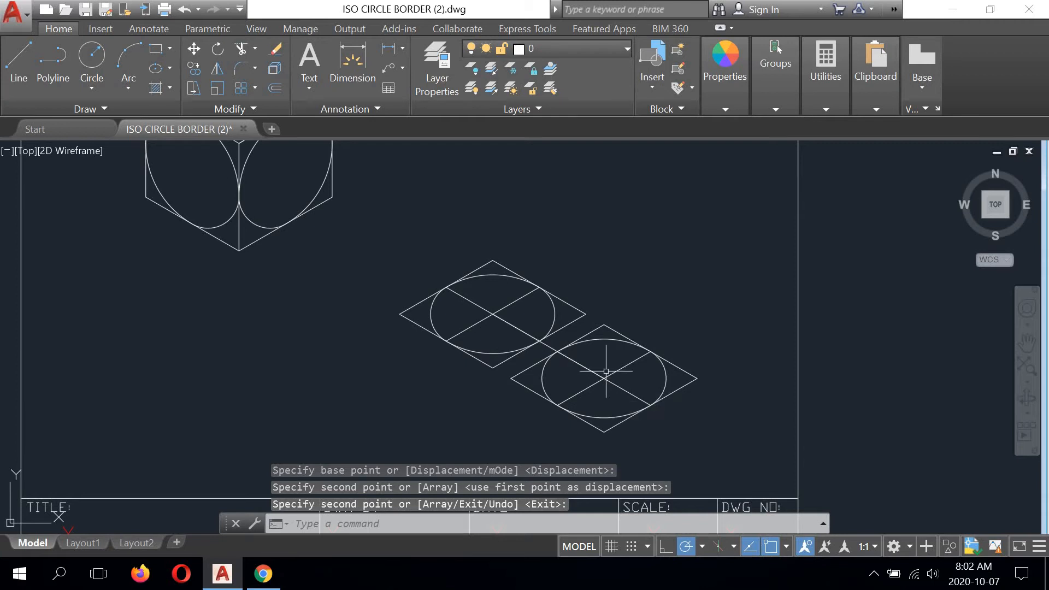
pyautogui.click(19, 60)
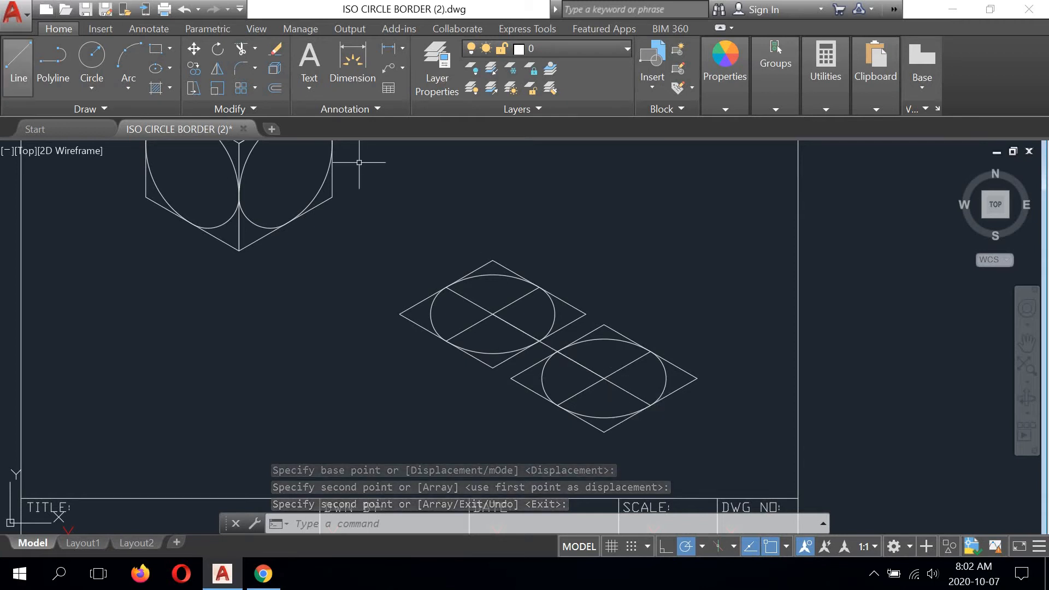
pyautogui.click(604, 378)
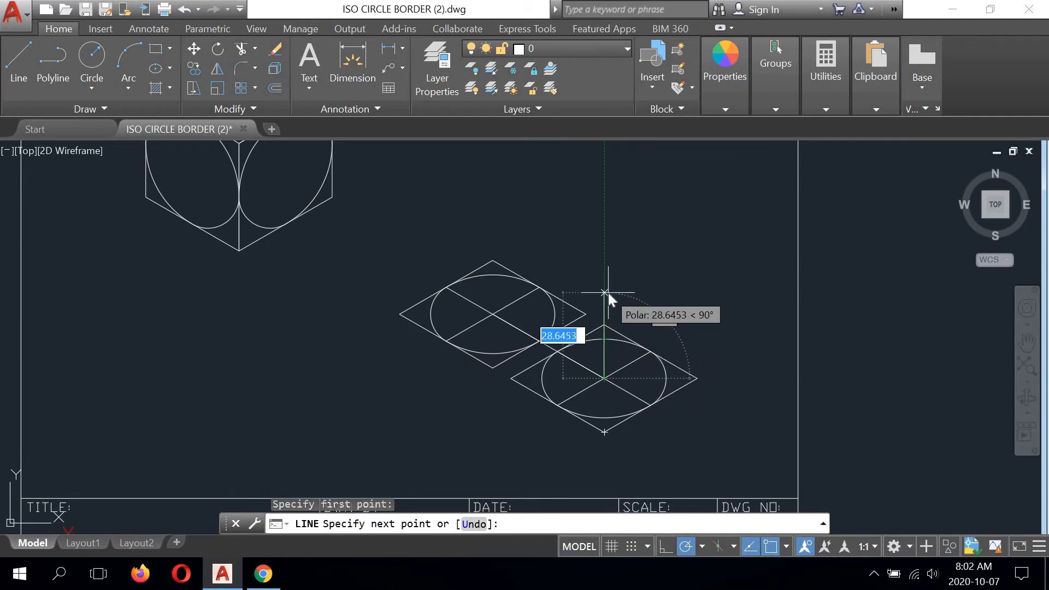
pyautogui.write('11')
pyautogui.press('Return')
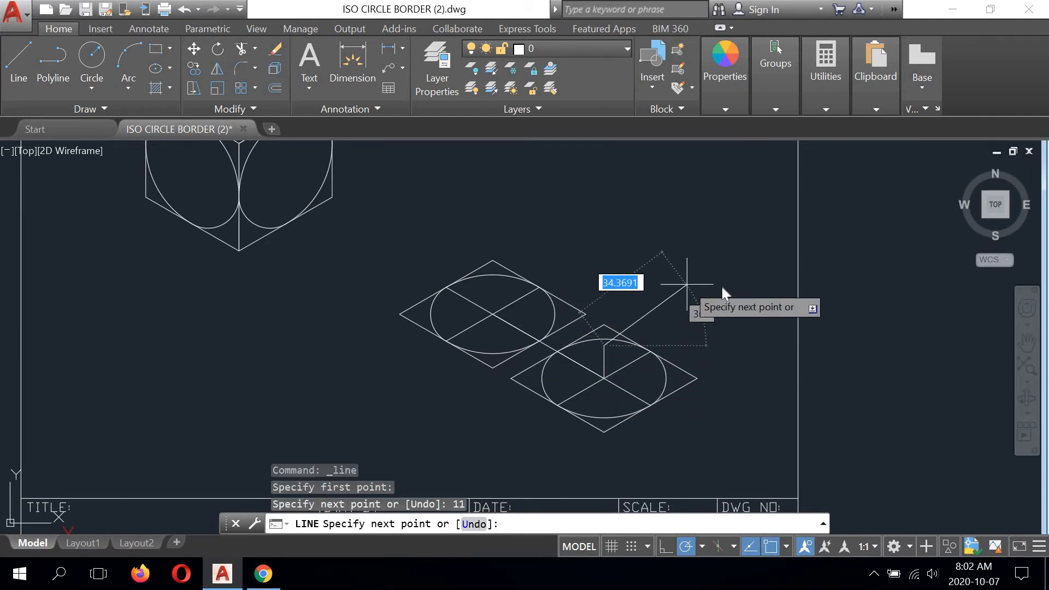
pyautogui.rightClick(687, 284)
pyautogui.click(705, 295)
# - Copy both rhombi with their circle arcs and centre lines from the lower right rhombus's centre to the top of the 11 mm vertical line
pyautogui.moveTo(642, 383); pyautogui.dragTo(644, 363, button='middle')
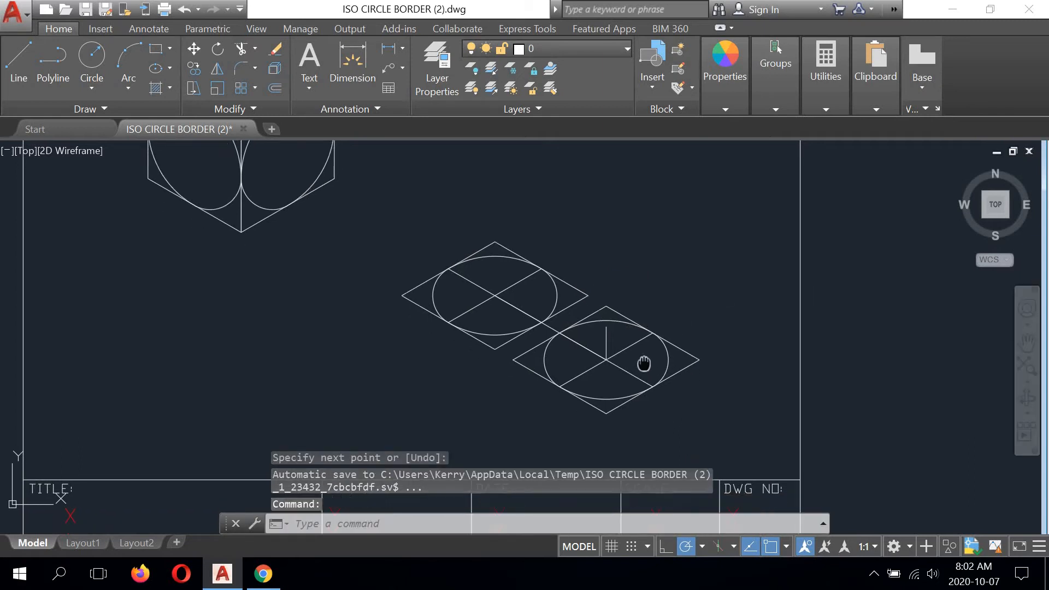
pyautogui.scroll(2, 643, 364)
pyautogui.click(764, 303)
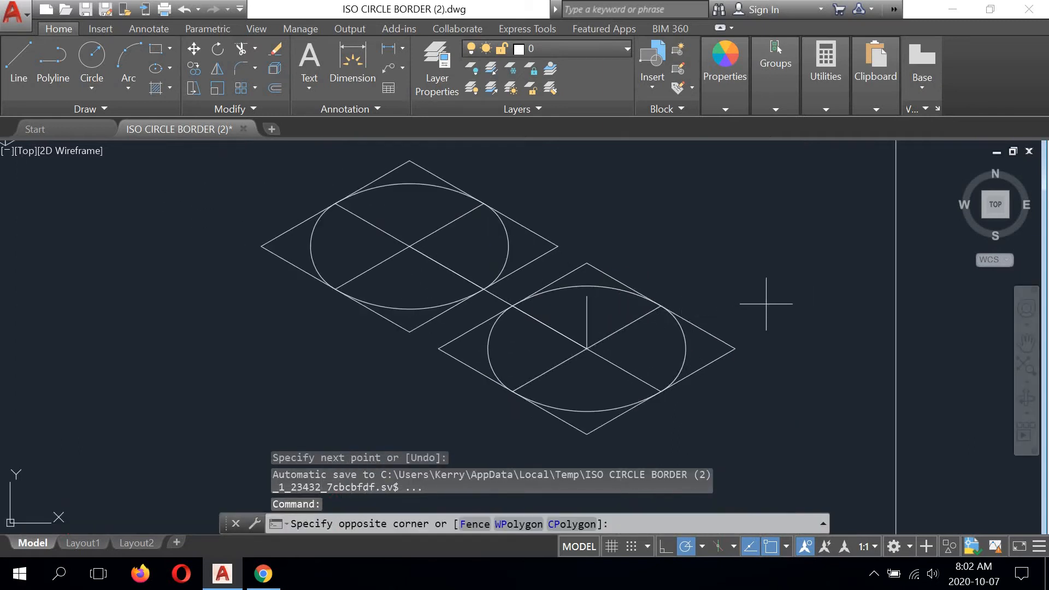
pyautogui.click(668, 386)
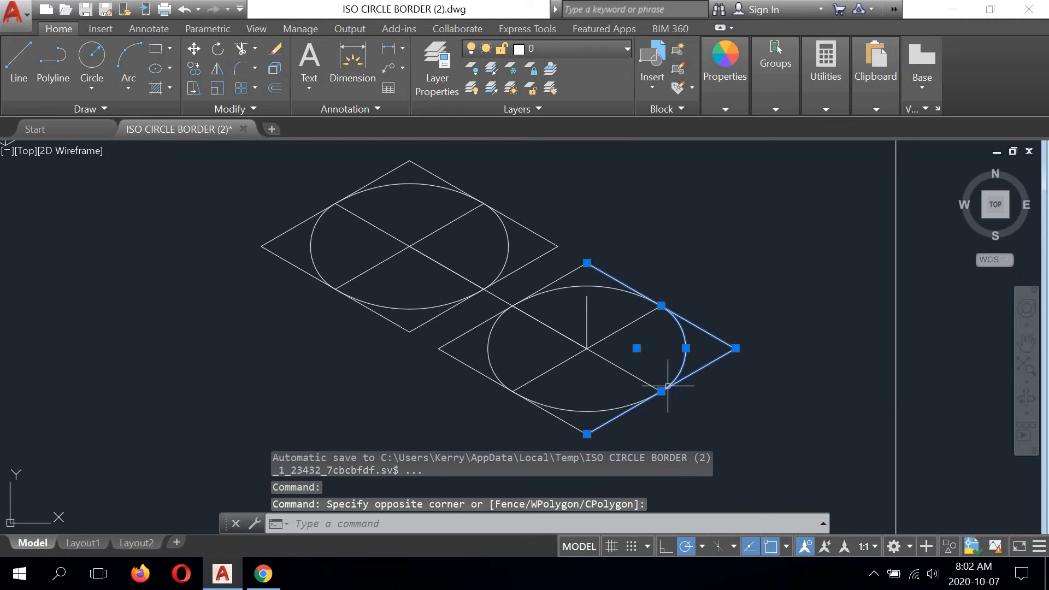
pyautogui.click(633, 316)
pyautogui.click(602, 284)
pyautogui.click(572, 272)
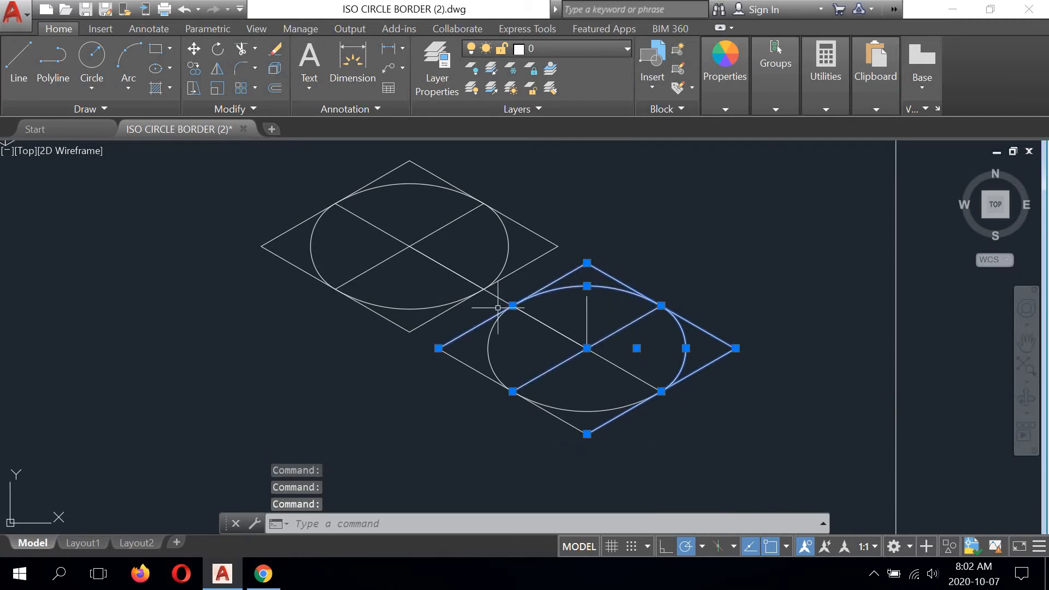
pyautogui.click(466, 359)
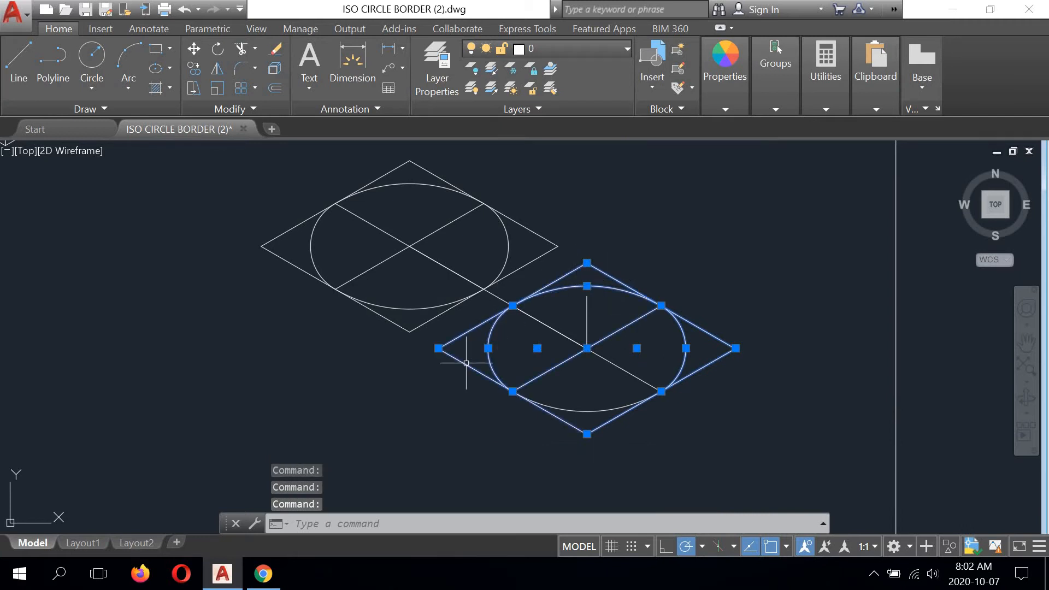
pyautogui.click(554, 412)
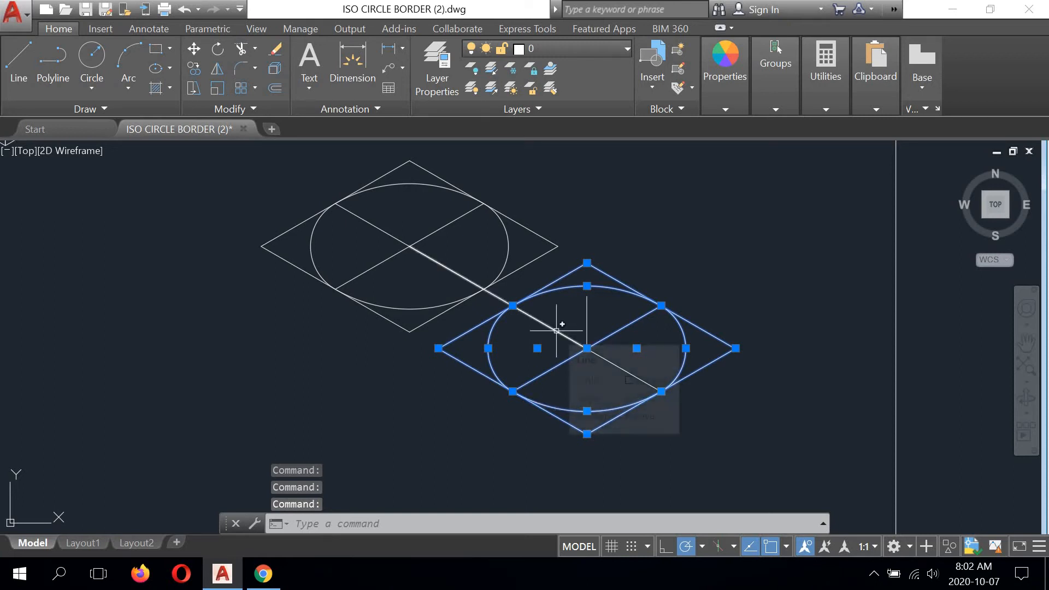
pyautogui.click(565, 210)
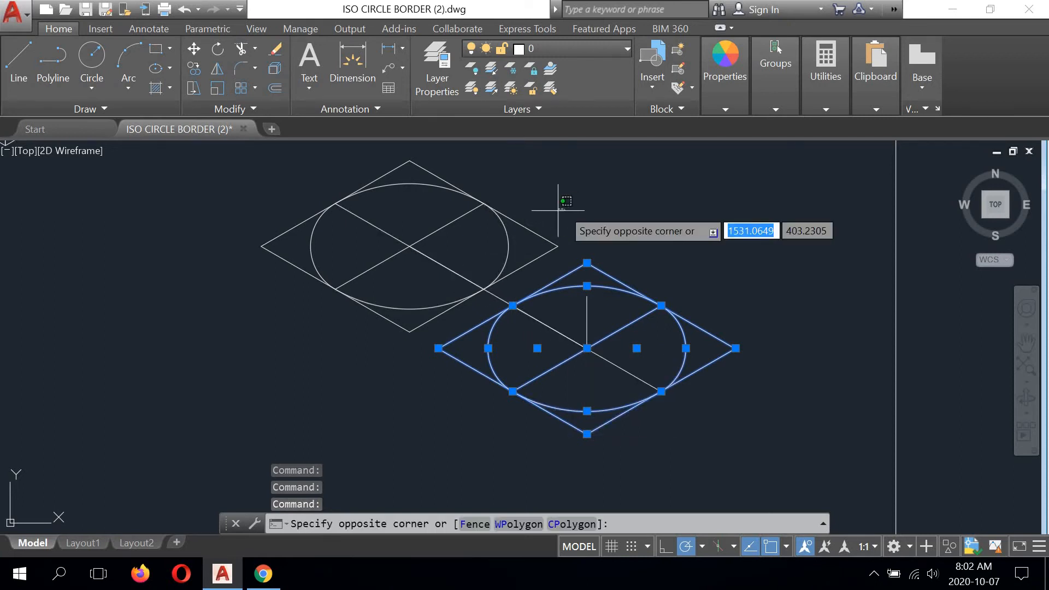
pyautogui.click(505, 257)
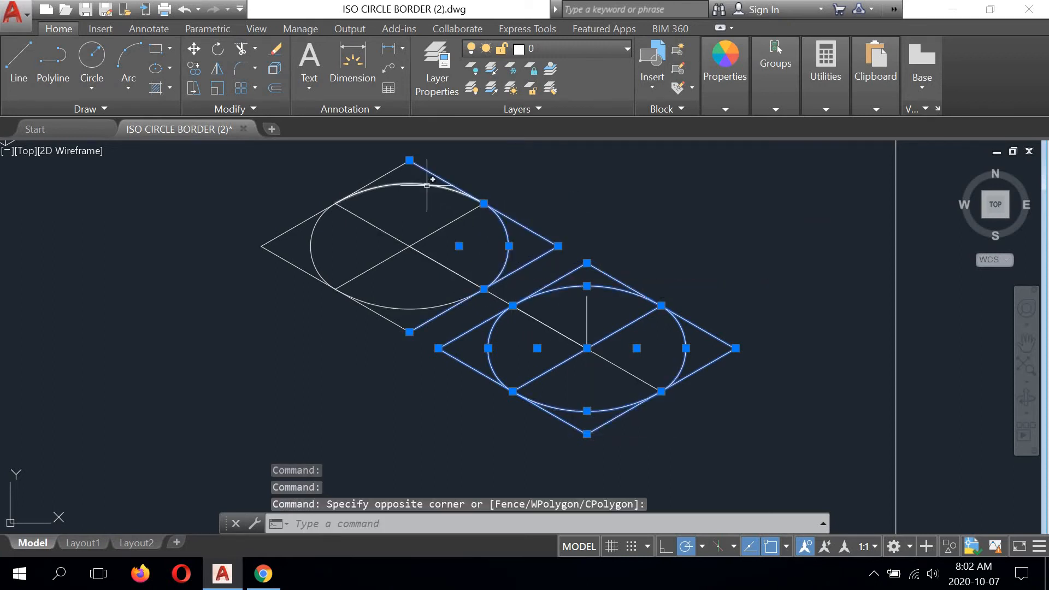
pyautogui.click(410, 182)
pyautogui.click(394, 170)
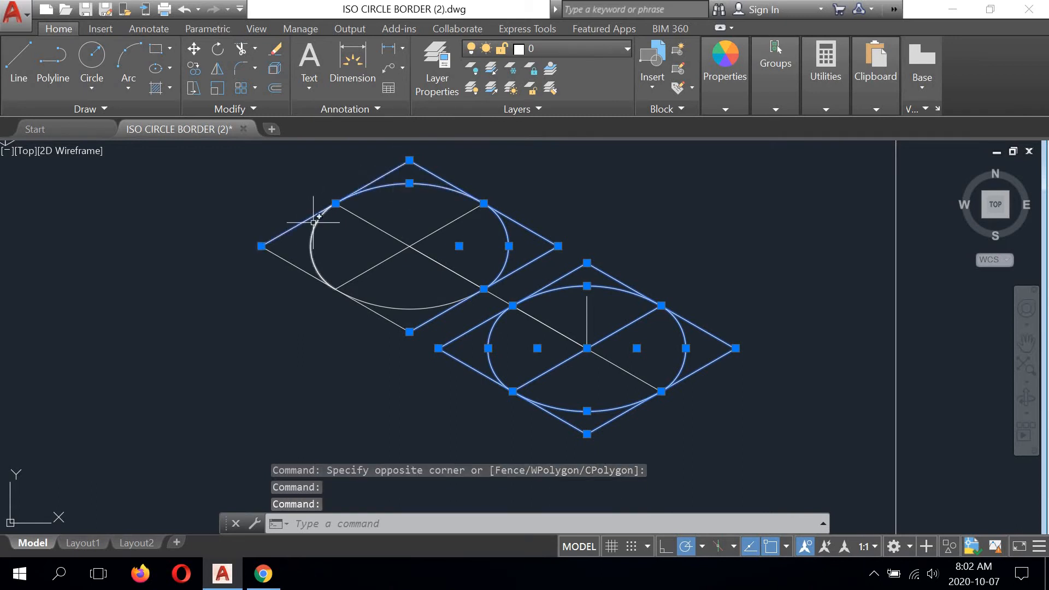
pyautogui.click(314, 222)
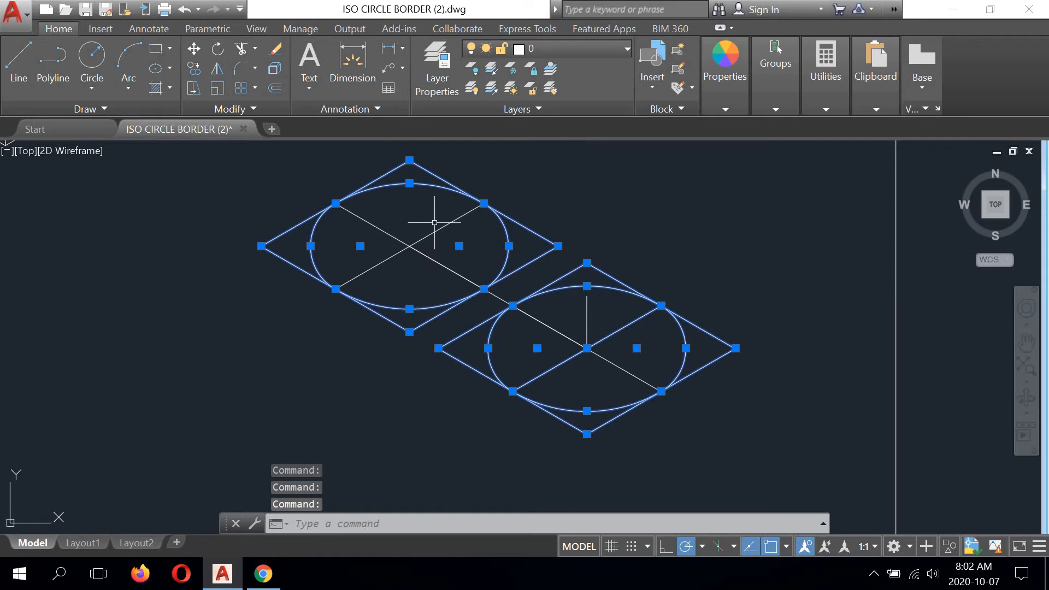
pyautogui.click(455, 220)
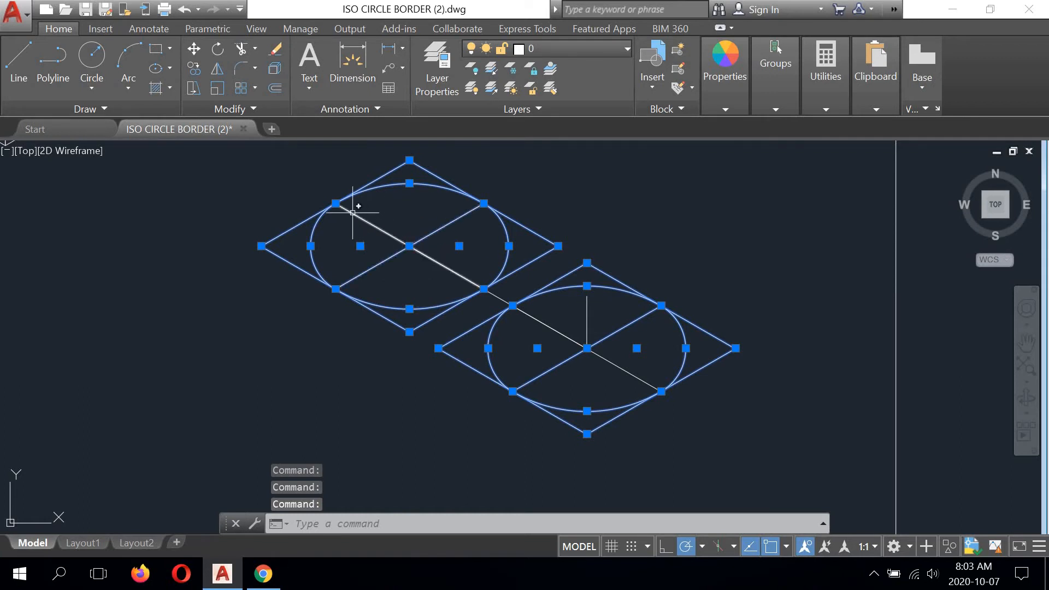
pyautogui.click(352, 212)
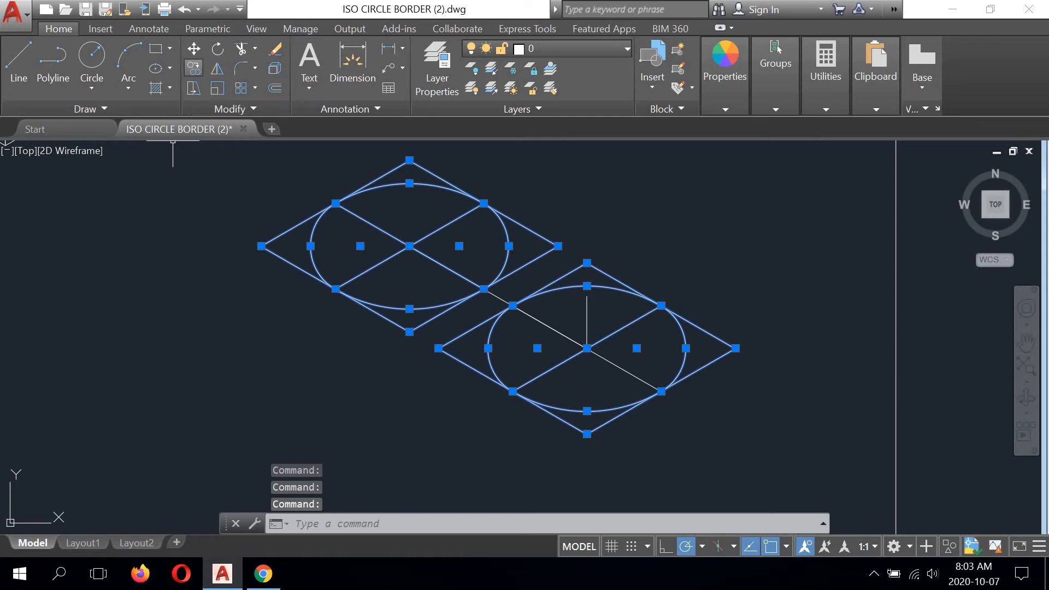
pyautogui.click(194, 67)
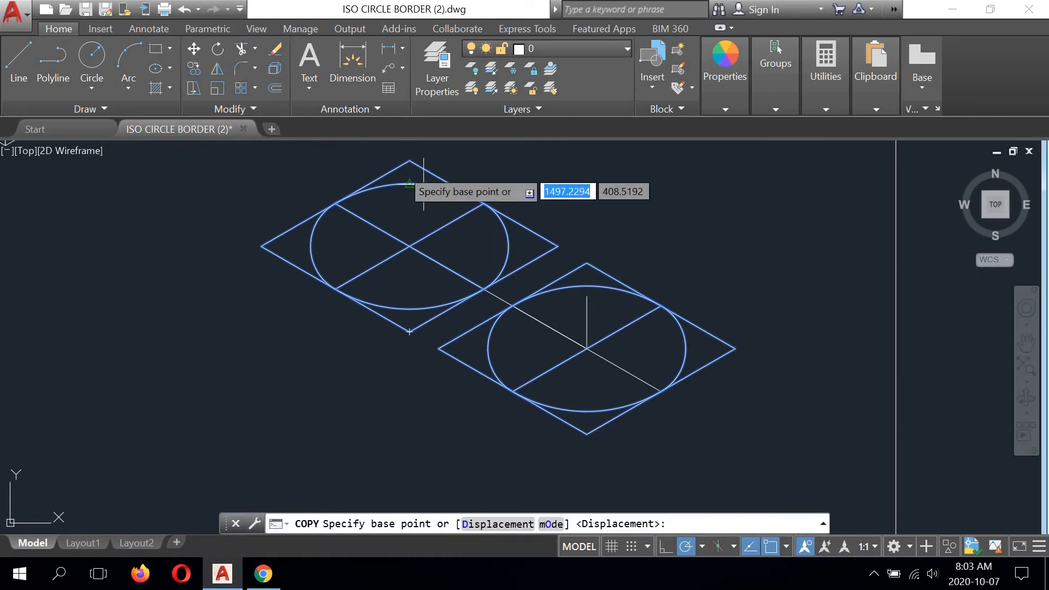
pyautogui.click(587, 349)
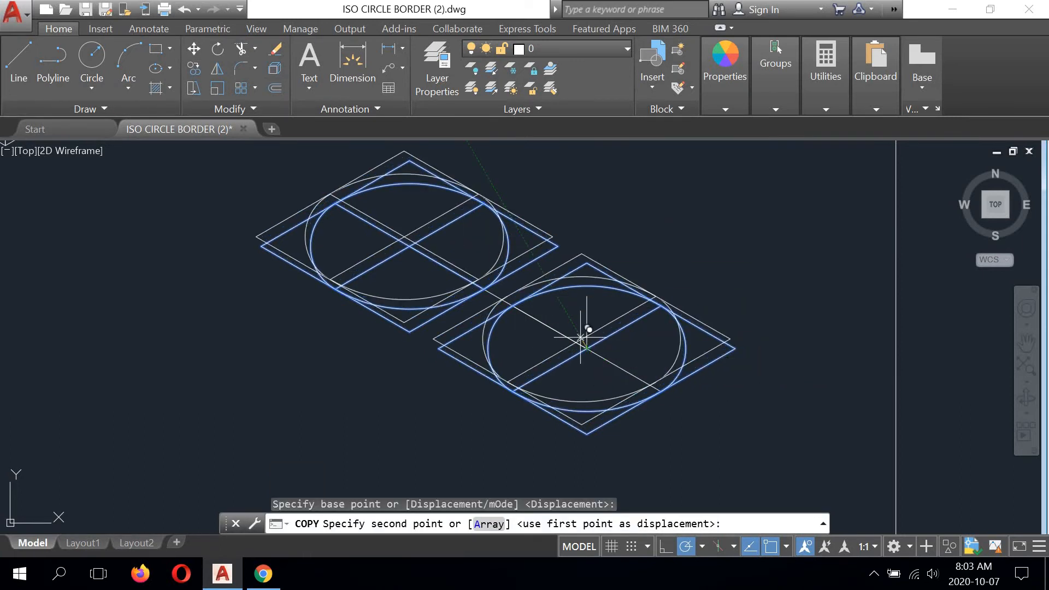
pyautogui.click(587, 296)
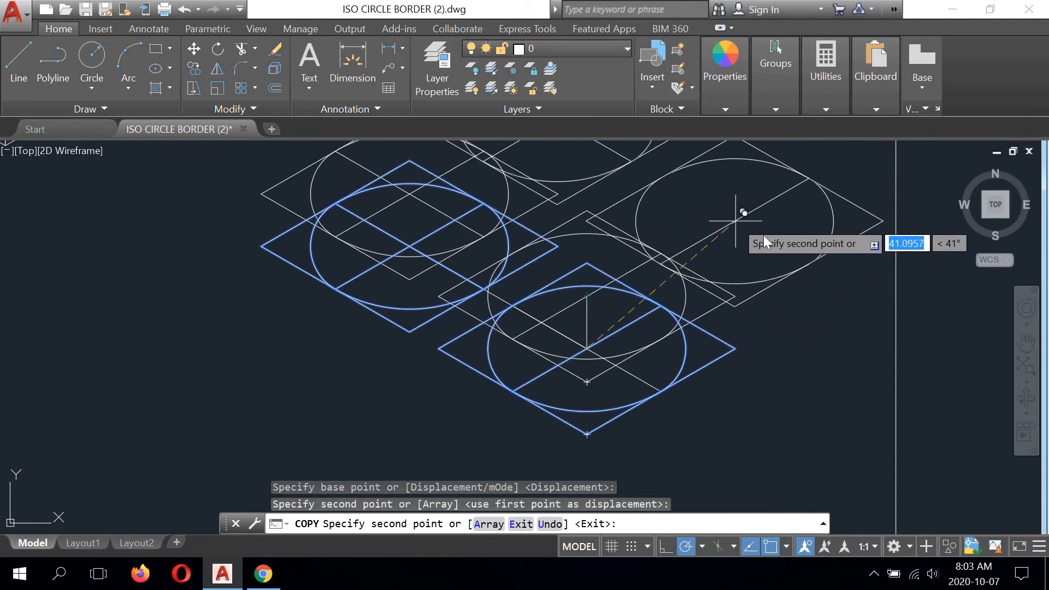
pyautogui.rightClick(737, 223)
pyautogui.click(771, 232)
pyautogui.scroll(-2, 611, 344)
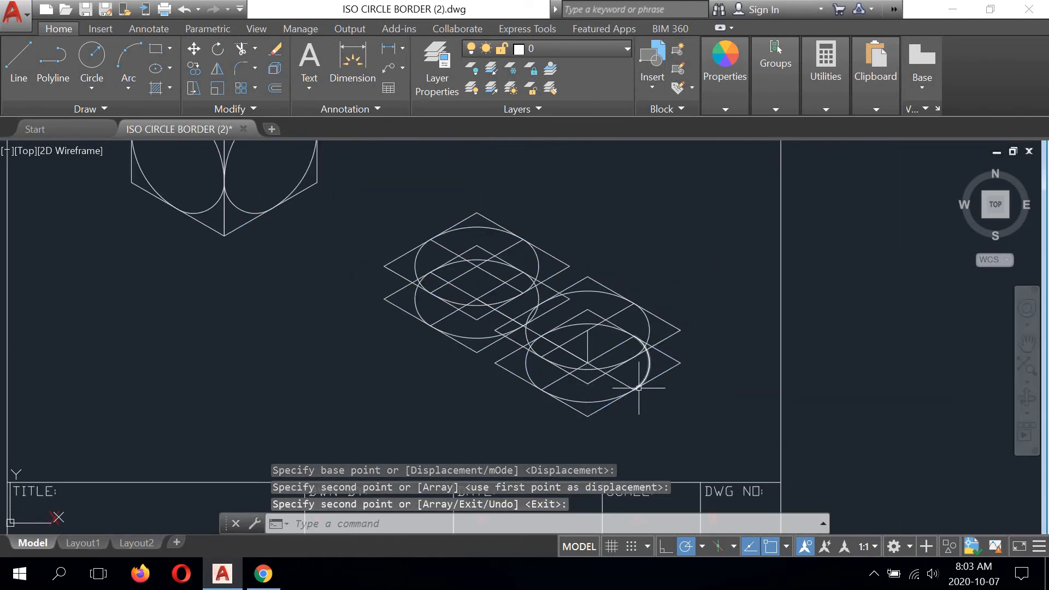
pyautogui.scroll(2, 642, 352)
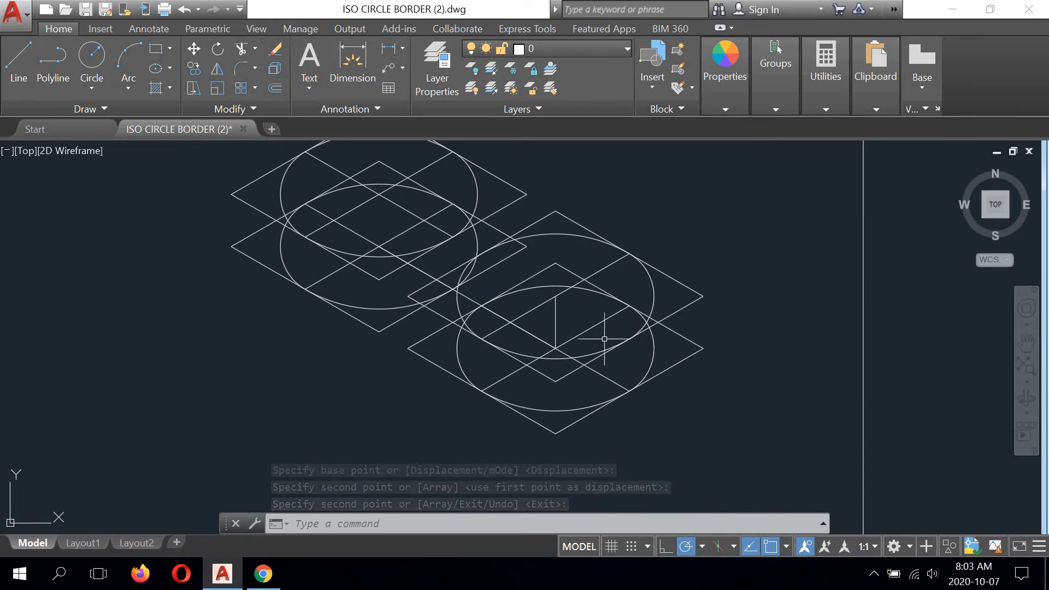
pyautogui.scroll(-2, 569, 350)
pyautogui.scroll(2, 491, 266)
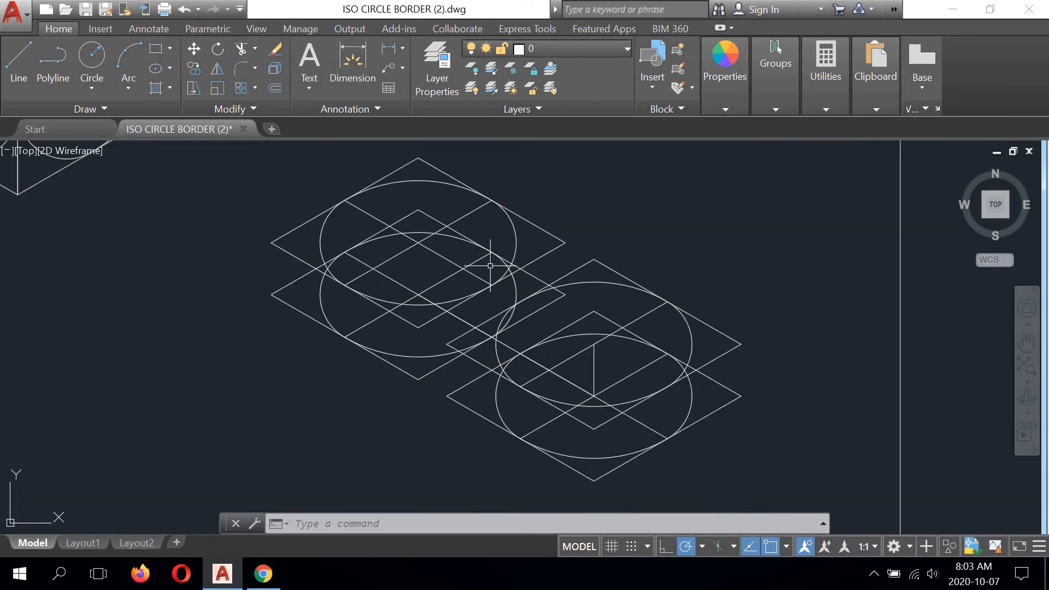
pyautogui.moveTo(596, 323)
pyautogui.mouseDown(button='middle')
pyautogui.moveTo(577, 304)
pyautogui.moveTo(583, 318)
pyautogui.mouseUp(button='middle')
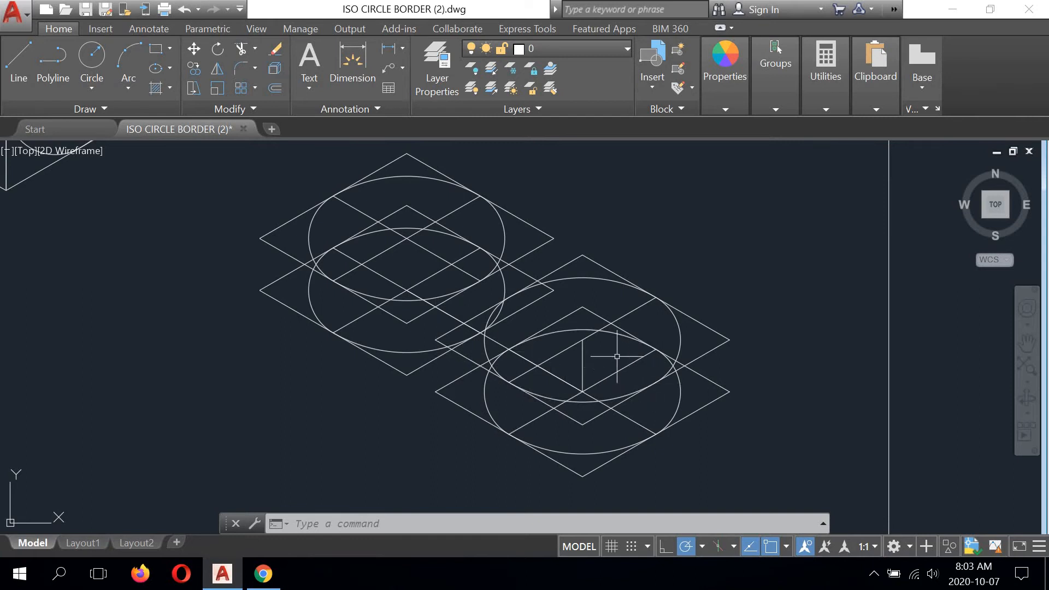
# - Copy the small cube's top circle arcs and selected rhombus edges from near its centre to the empty space above the lower right rhombi
pyautogui.scroll(-4, 614, 353)
pyautogui.moveTo(584, 220); pyautogui.dragTo(573, 297, button='middle')
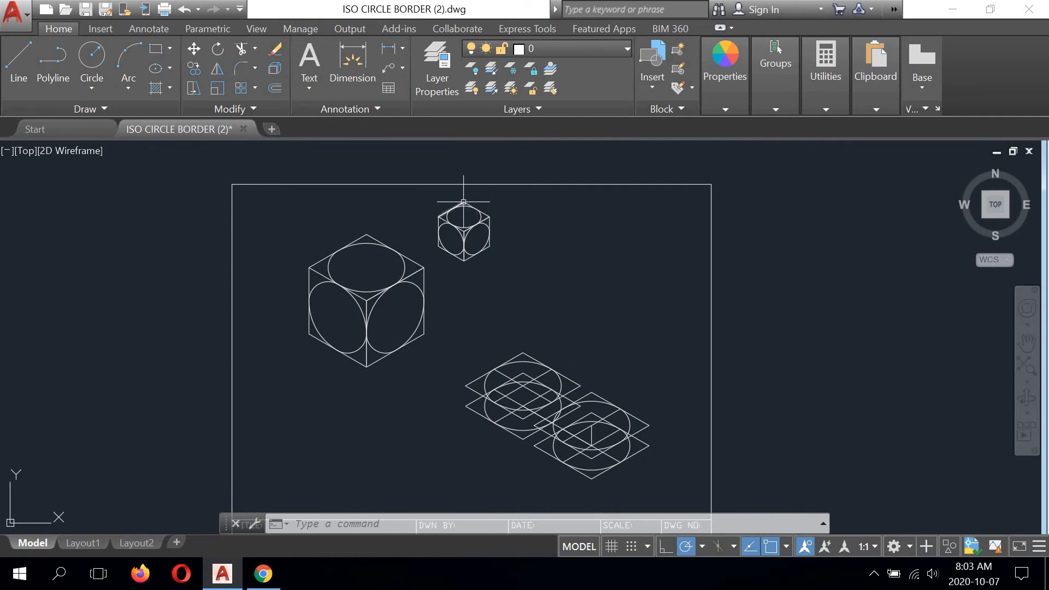
pyautogui.scroll(2, 464, 202)
pyautogui.scroll(4, 474, 189)
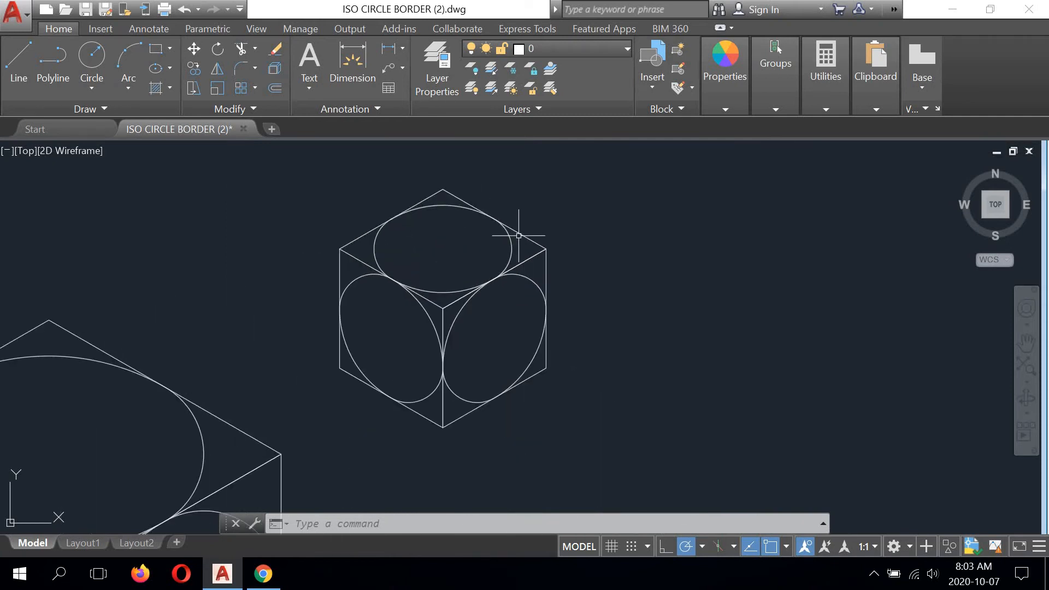
pyautogui.click(510, 254)
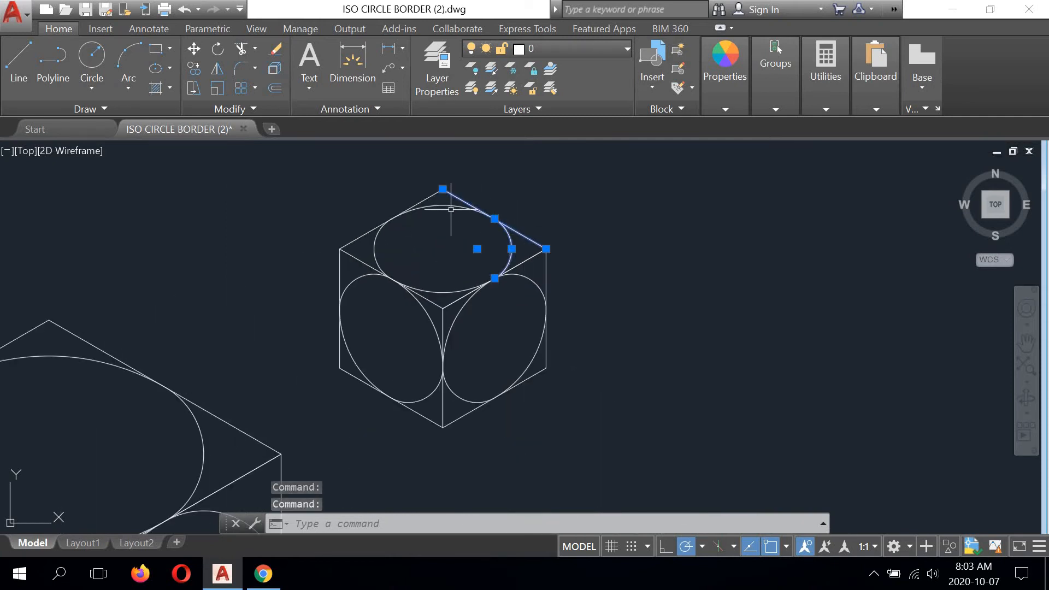
pyautogui.click(442, 205)
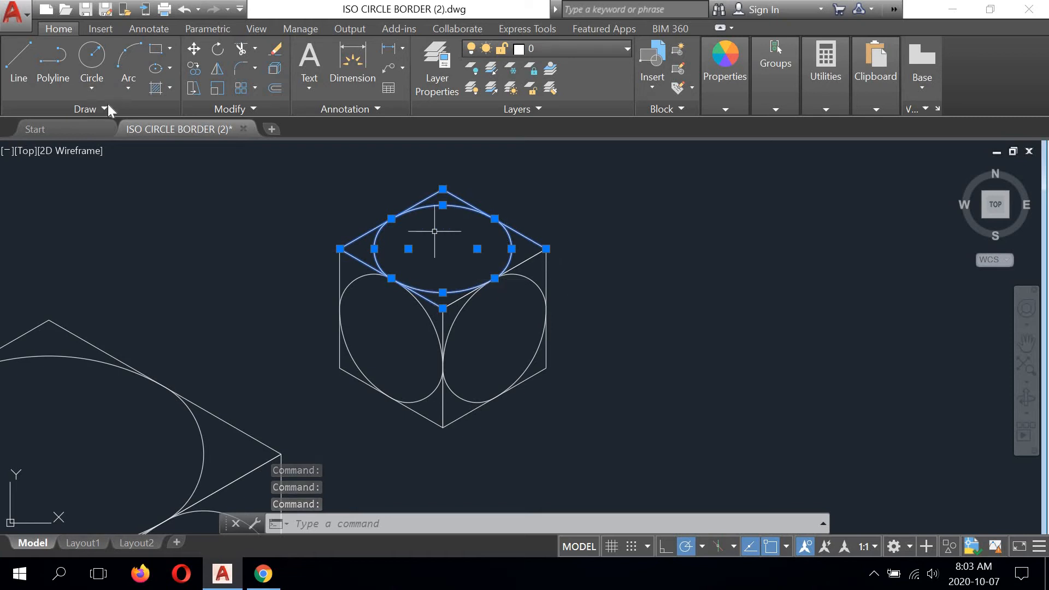
pyautogui.click(194, 68)
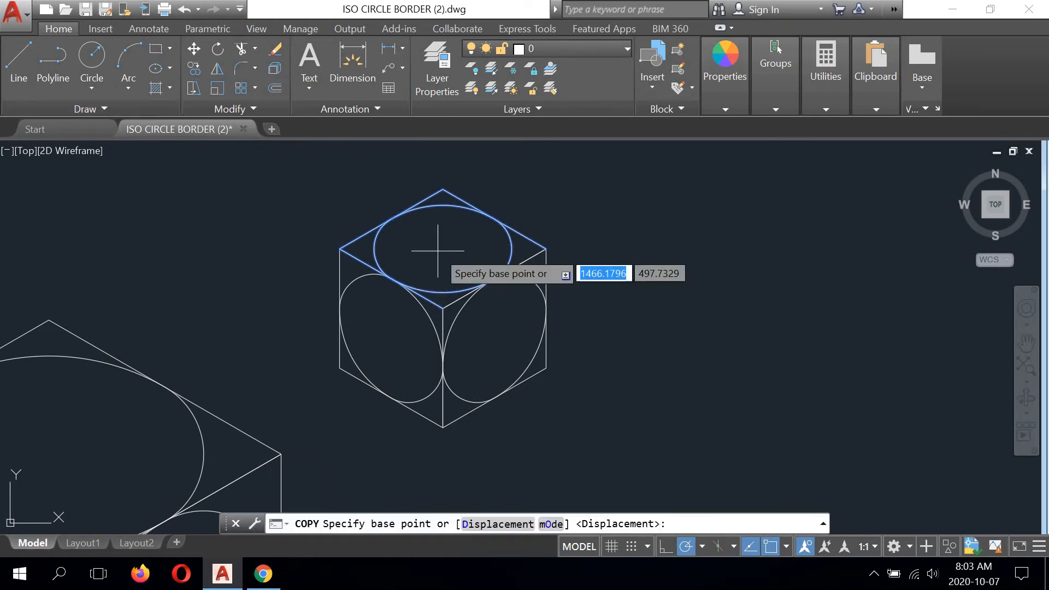
pyautogui.click(438, 251)
pyautogui.scroll(-3, 694, 328)
pyautogui.moveTo(697, 335); pyautogui.dragTo(624, 195, button='middle')
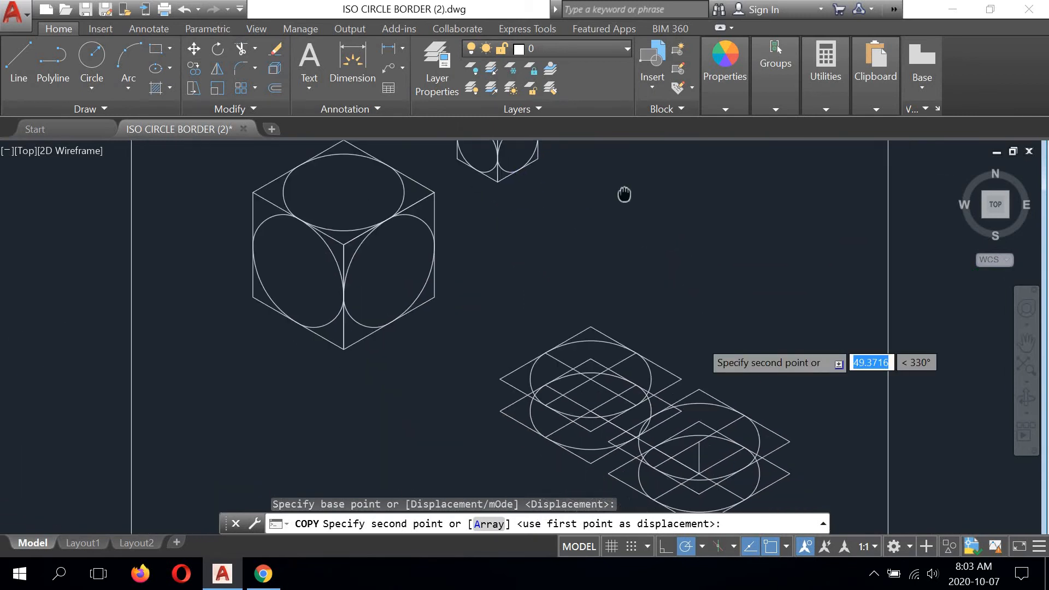
pyautogui.click(761, 325)
pyautogui.rightClick(834, 257)
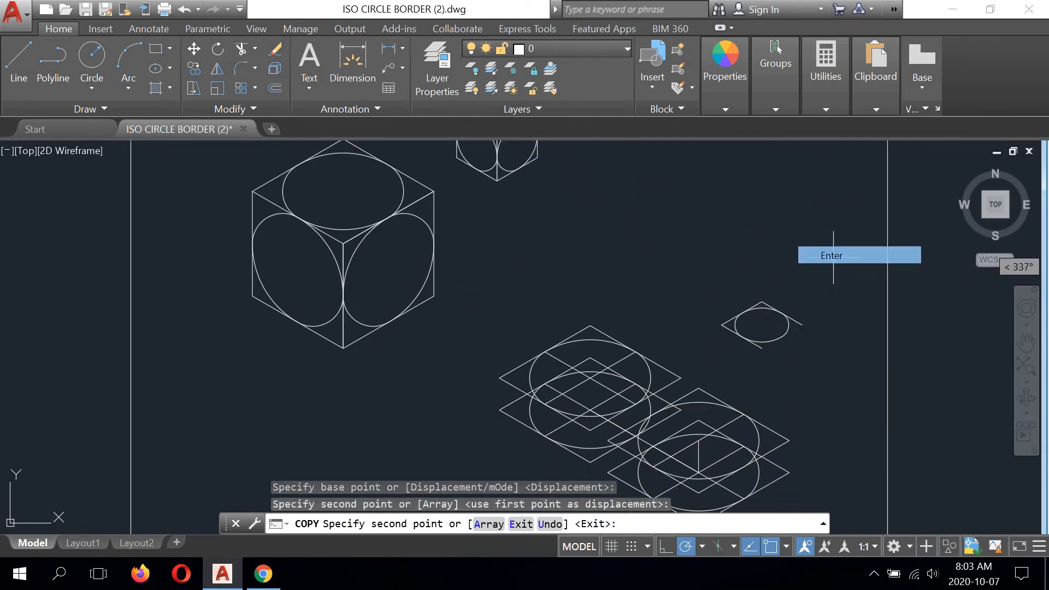
pyautogui.click(832, 255)
# - Close the copied small rhombus with a line from its right corner to its bottom corner
pyautogui.scroll(4, 803, 339)
pyautogui.click(17, 64)
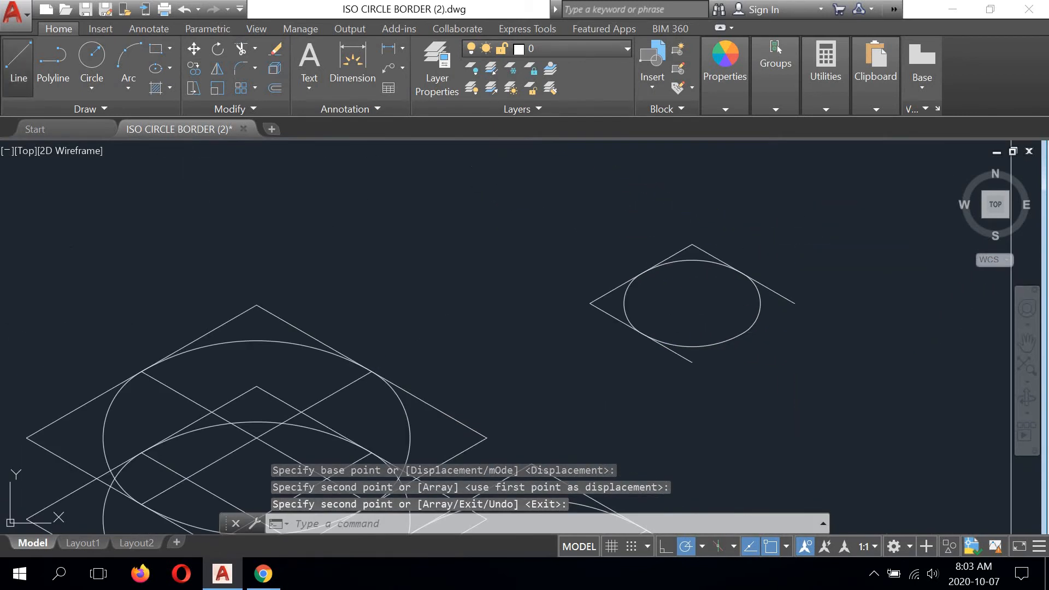
pyautogui.click(795, 303)
pyautogui.click(690, 360)
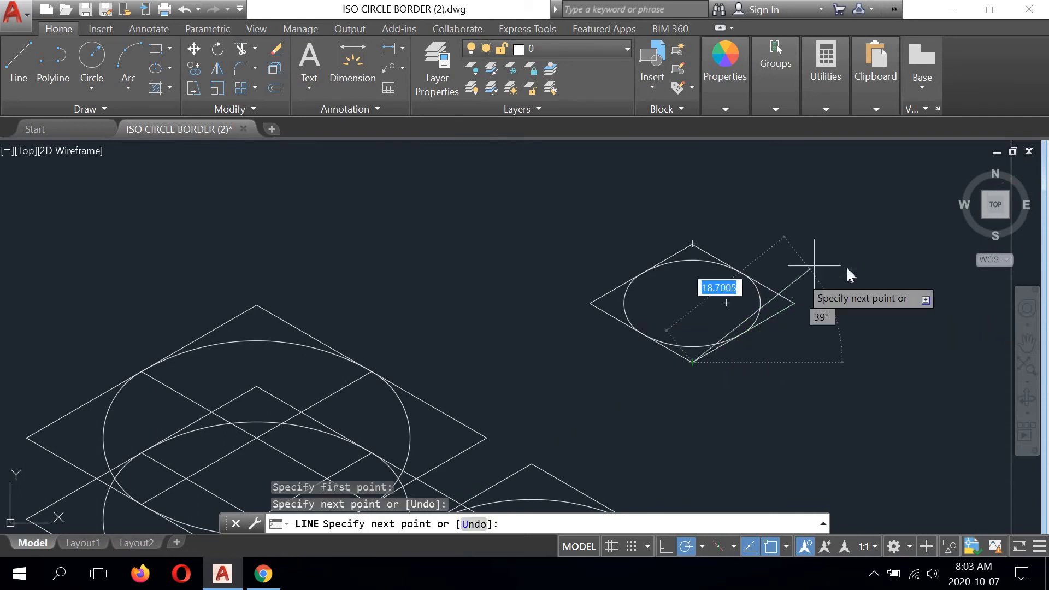
pyautogui.rightClick(828, 260)
pyautogui.click(844, 265)
# - Draw a centre line across the small rhombus from its upper right edge's midpoint to its lower left edge's midpoint
pyautogui.moveTo(761, 294); pyautogui.dragTo(710, 294, button='middle')
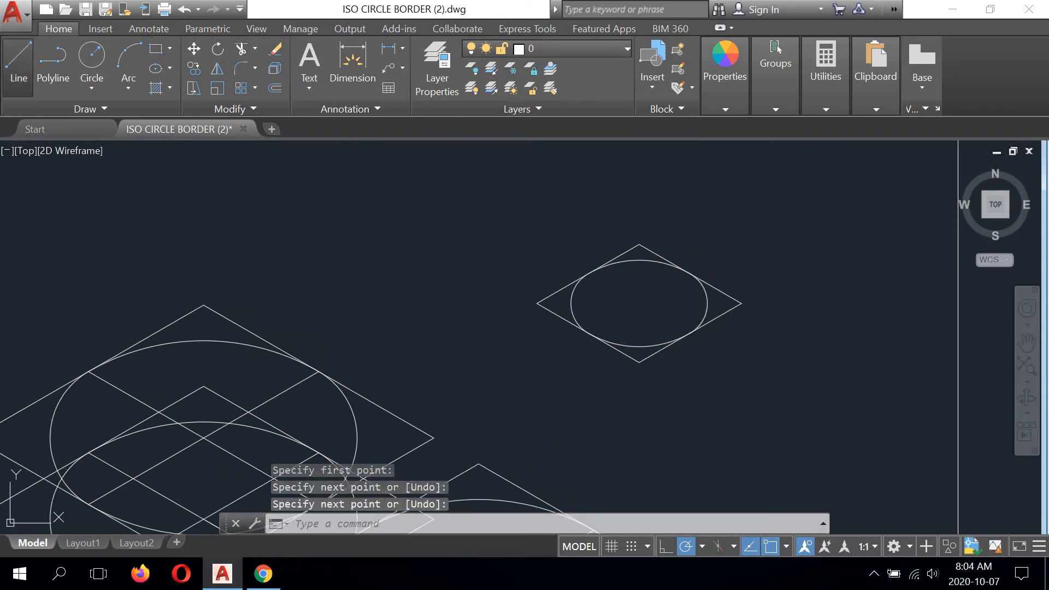
pyautogui.press('Return')
pyautogui.click(691, 274)
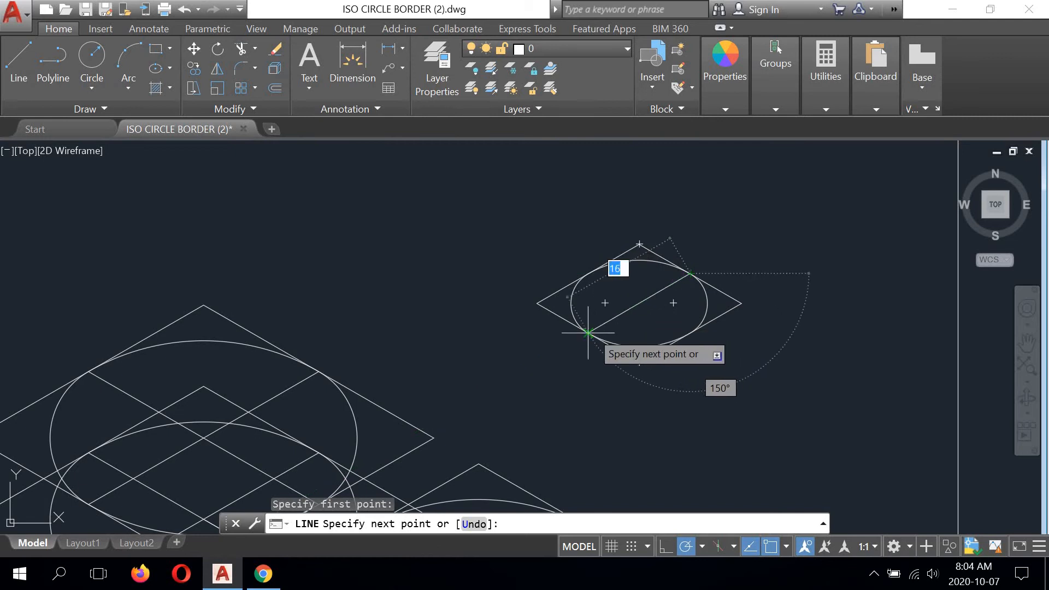
pyautogui.click(589, 333)
pyautogui.rightClick(775, 203)
pyautogui.click(805, 213)
# - Draw a second centre line across the small rhombus from its upper left edge's midpoint to its lower right edge's midpoint
pyautogui.rightClick(732, 205)
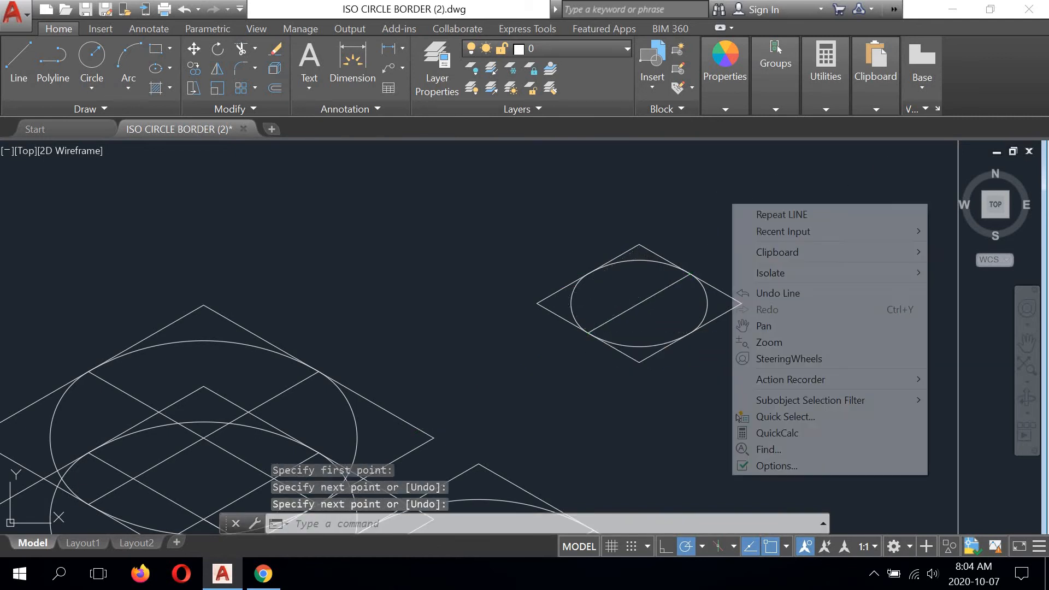
pyautogui.click(751, 212)
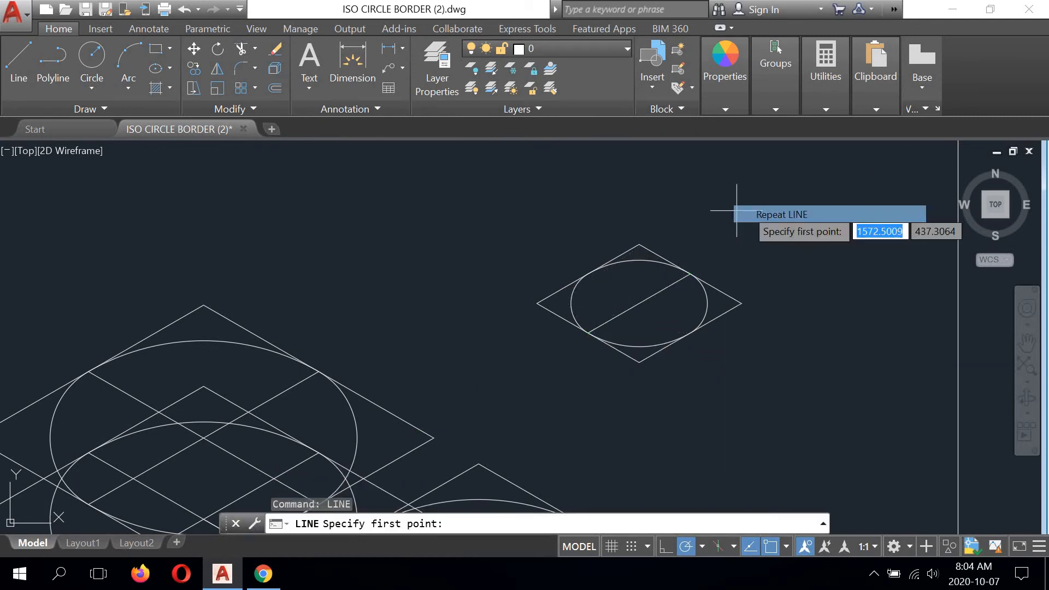
pyautogui.click(590, 272)
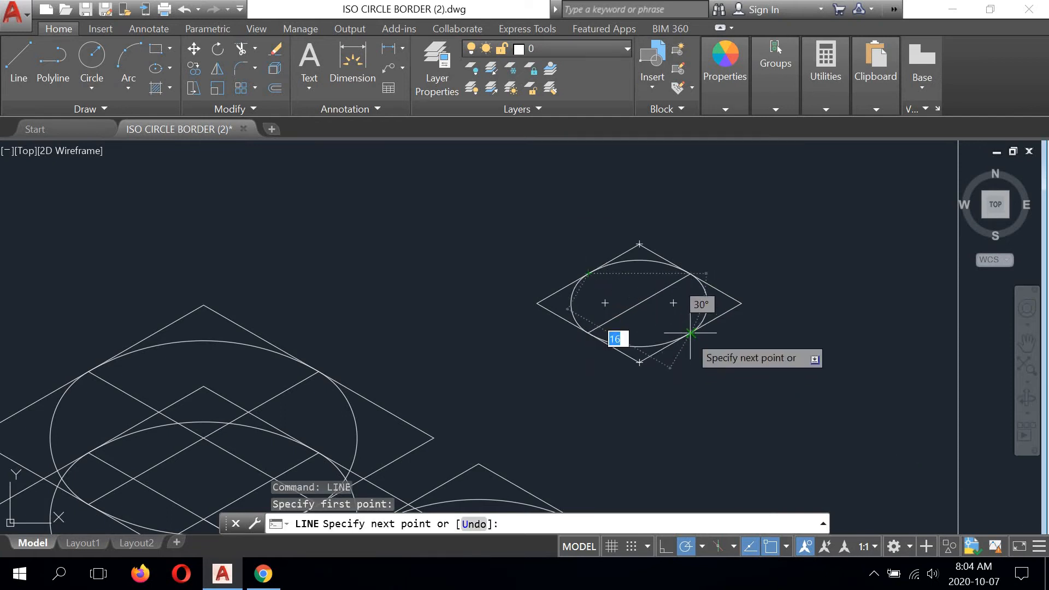
pyautogui.click(690, 332)
pyautogui.rightClick(784, 252)
pyautogui.click(809, 262)
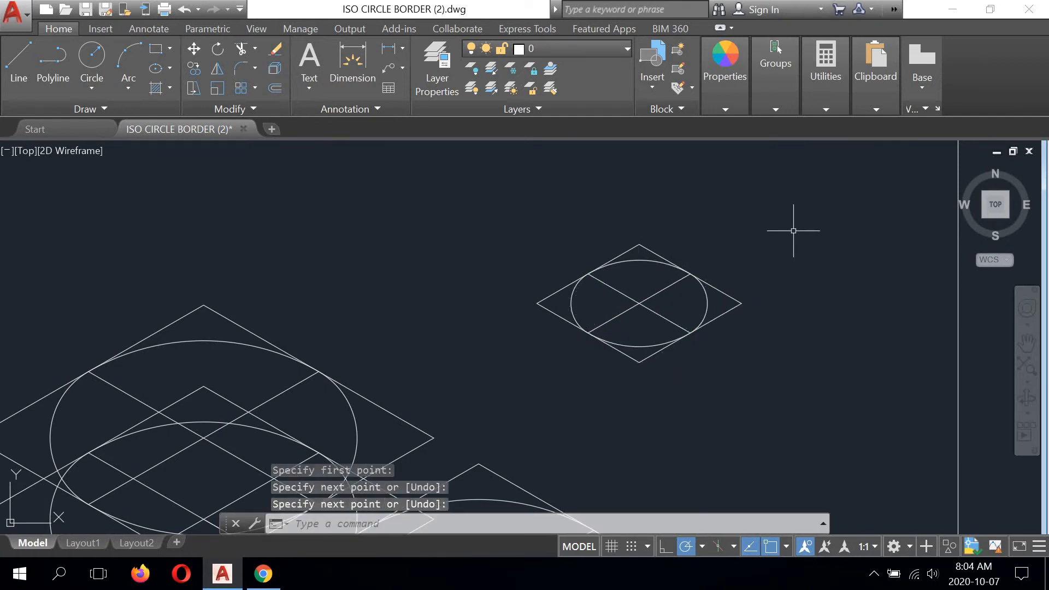
# - Copy the small rhombus with its circle and centre lines from its centre onto the upper face centre of the lower right large rhombi
pyautogui.click(777, 222)
pyautogui.click(540, 372)
pyautogui.scroll(-2, 527, 375)
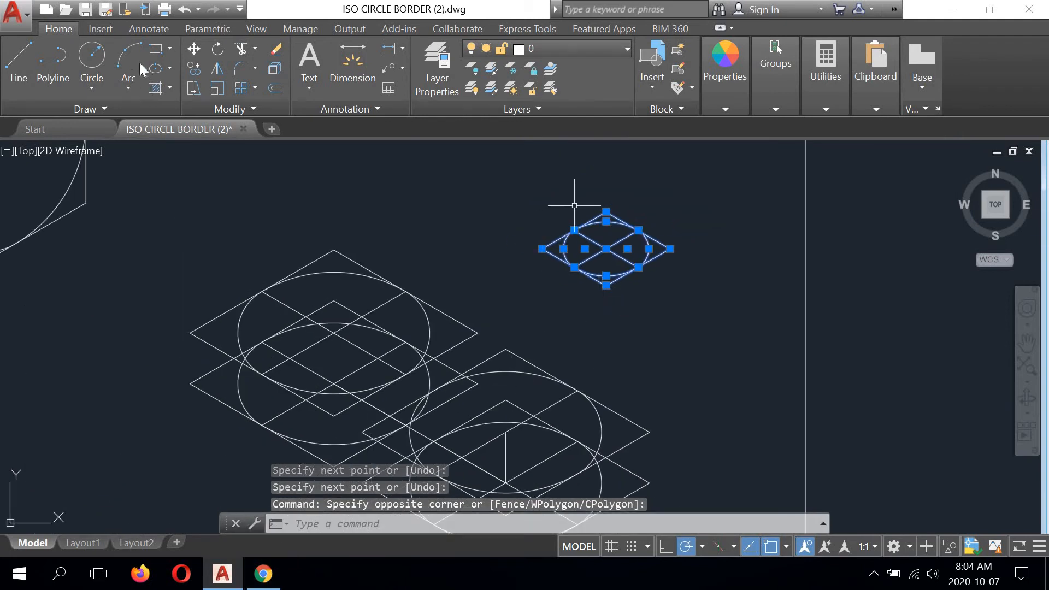
pyautogui.click(194, 68)
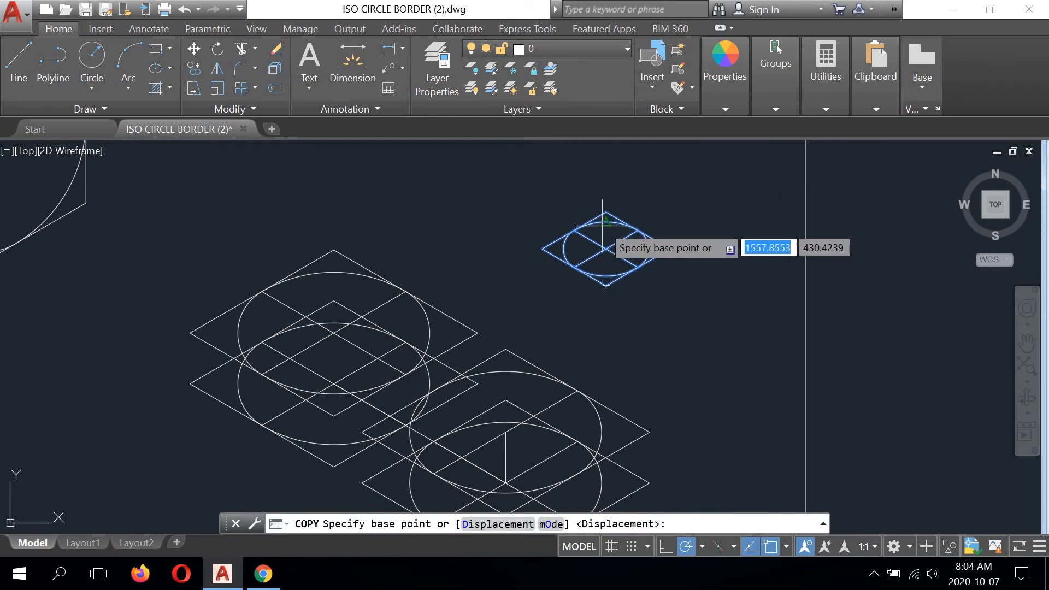
pyautogui.scroll(2, 605, 236)
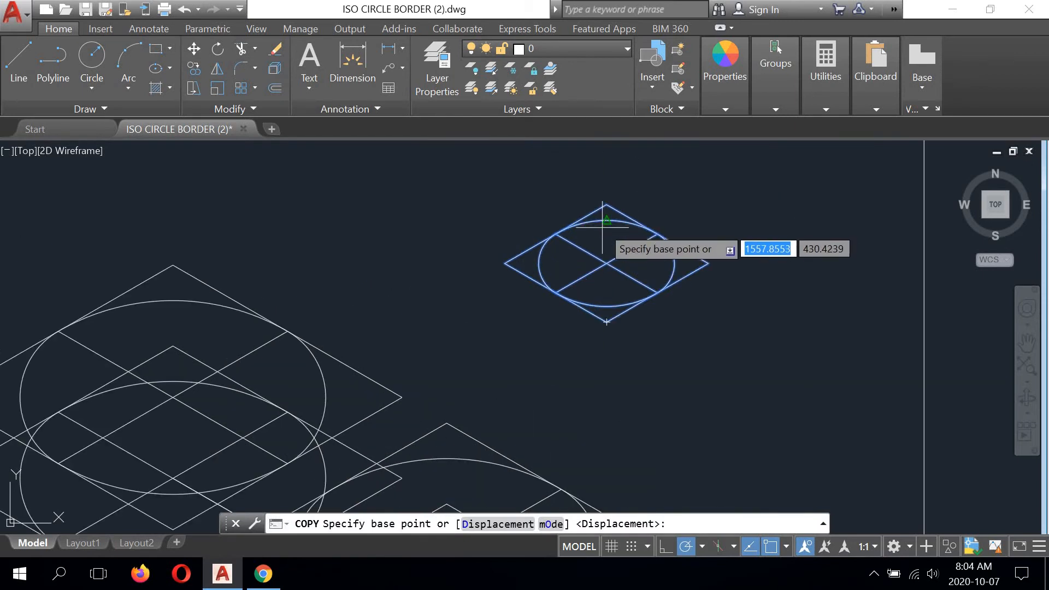
pyautogui.click(604, 263)
pyautogui.scroll(-3, 606, 240)
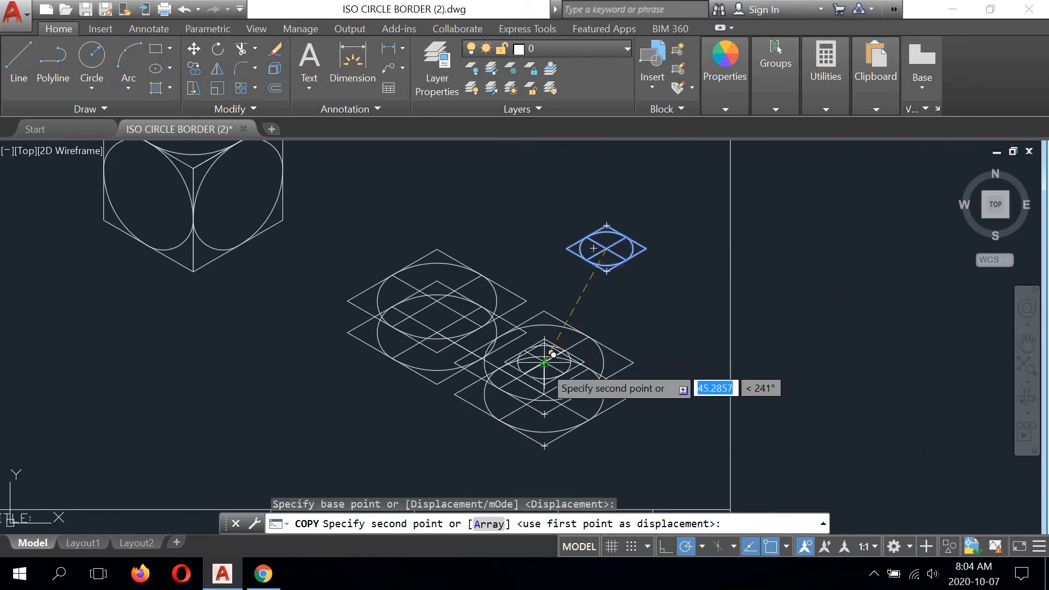
pyautogui.scroll(4, 551, 335)
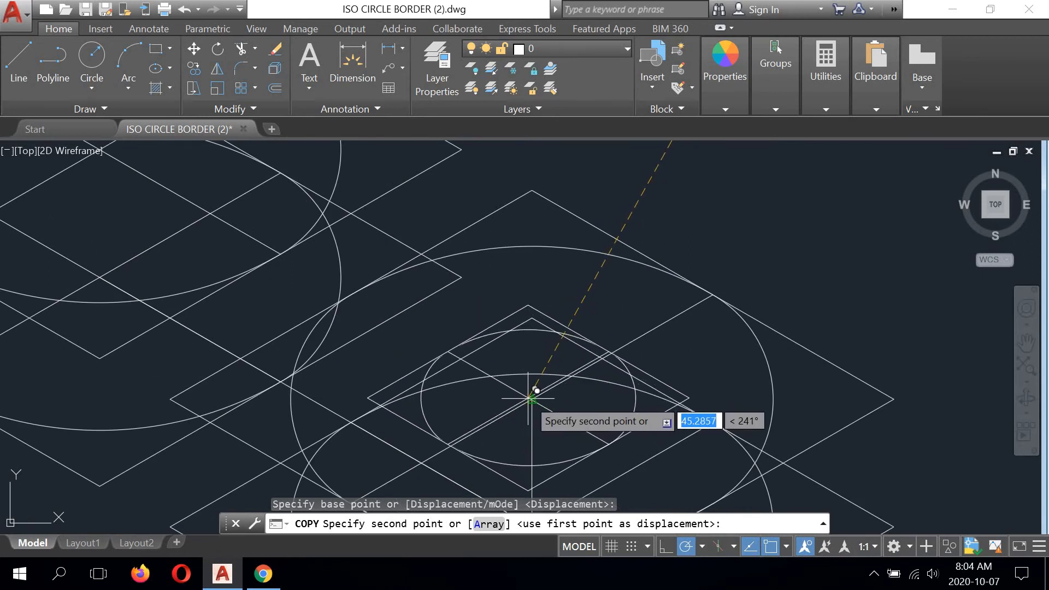
pyautogui.scroll(3, 527, 397)
pyautogui.scroll(-2, 530, 396)
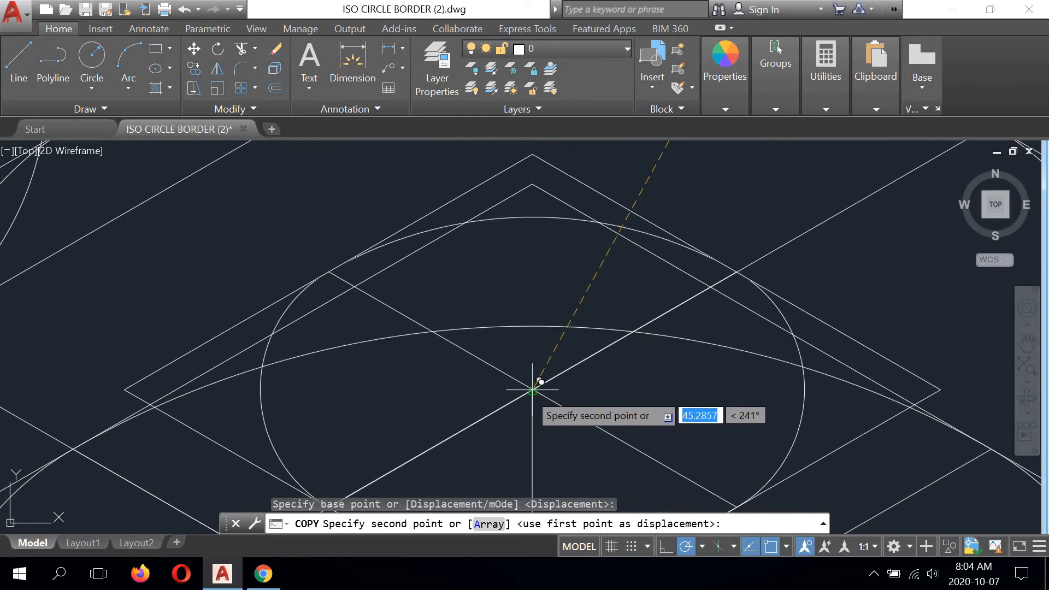
pyautogui.click(535, 391)
pyautogui.scroll(-4, 527, 377)
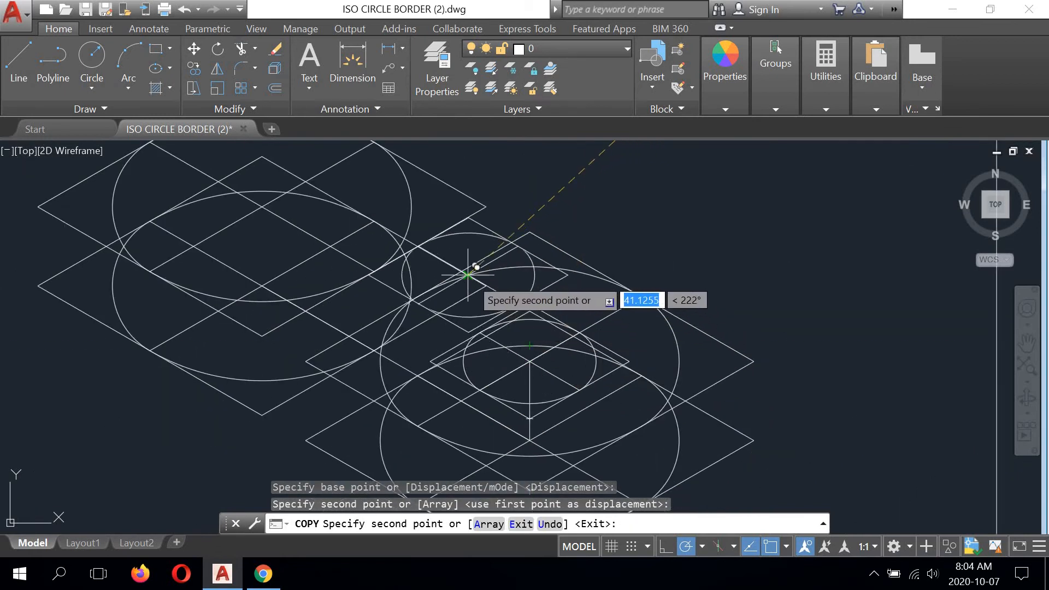
# - Place a second copy of the small rhombus and circle on the upper face centre of the upper left large rhombi
pyautogui.moveTo(470, 274); pyautogui.dragTo(573, 332, button='middle')
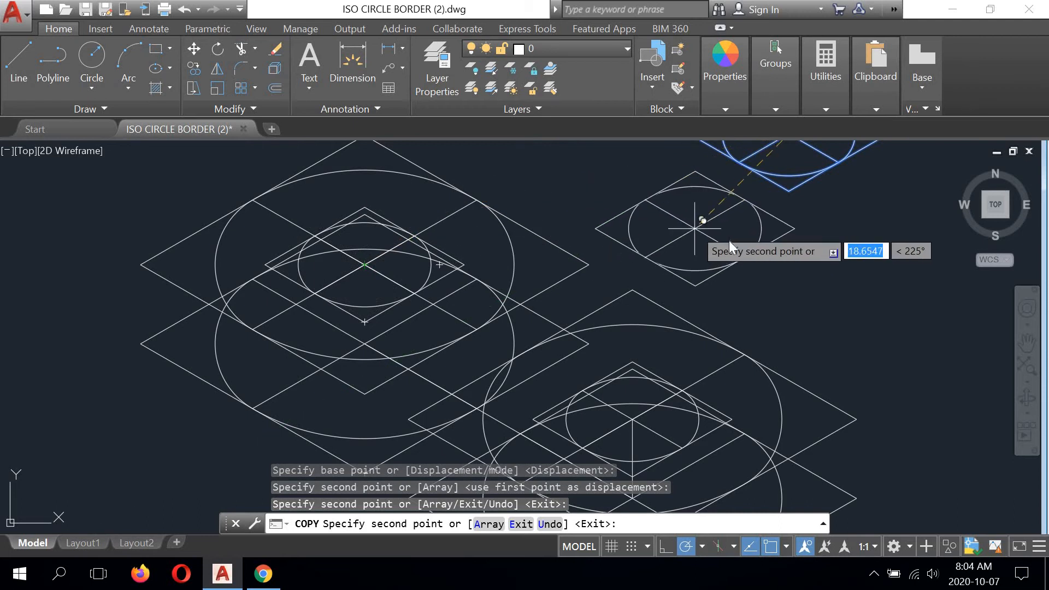
pyautogui.rightClick(693, 226)
pyautogui.click(727, 238)
pyautogui.moveTo(660, 255)
pyautogui.mouseDown(button='middle')
pyautogui.moveTo(588, 171)
pyautogui.moveTo(573, 230)
pyautogui.mouseUp(button='middle')
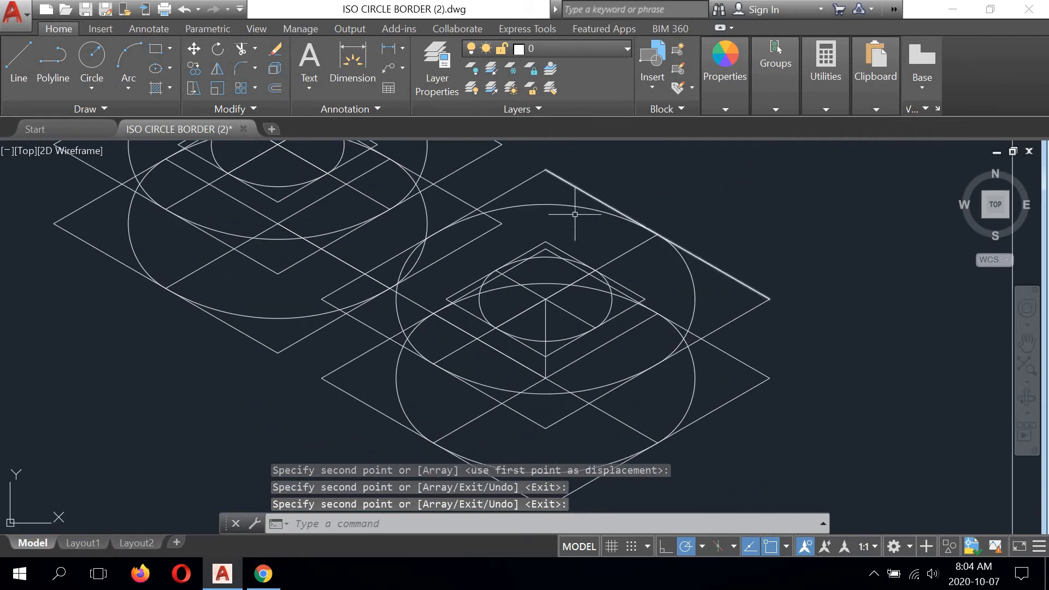
pyautogui.scroll(-2, 554, 314)
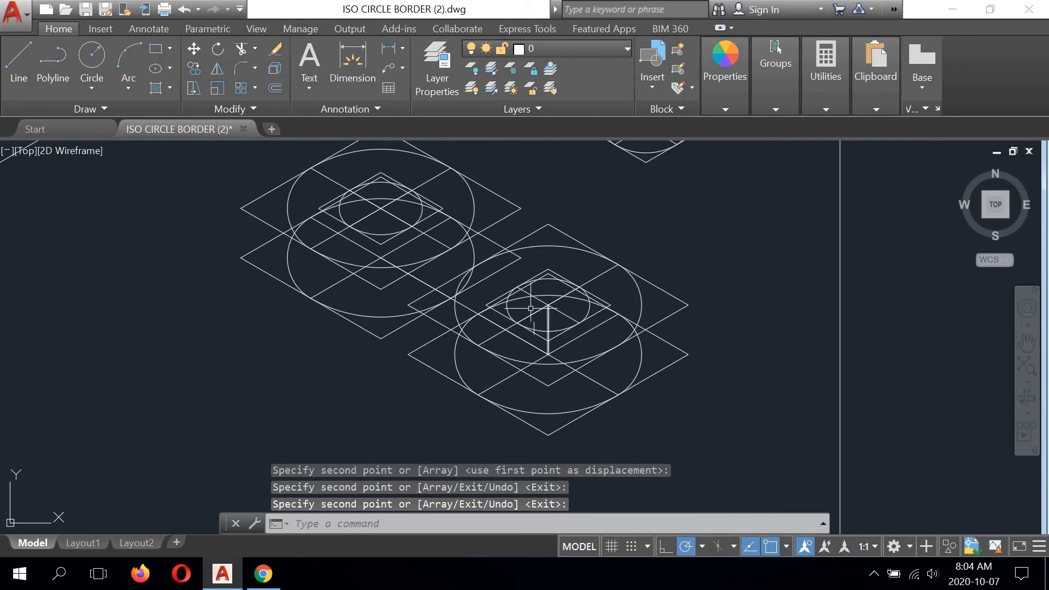
# - Check the peg height on the peg gauge drawing in Chrome, and in AutoCAD draw a 13-unit vertical line up from the lower right small circle's centre
pyautogui.click(262, 578)
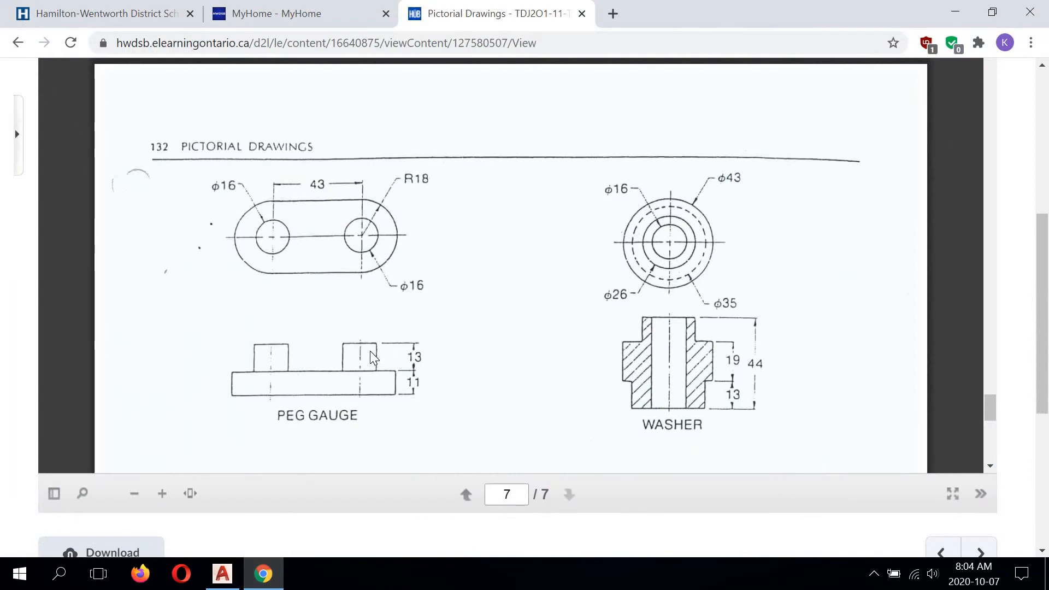
pyautogui.scroll(-3, 402, 358)
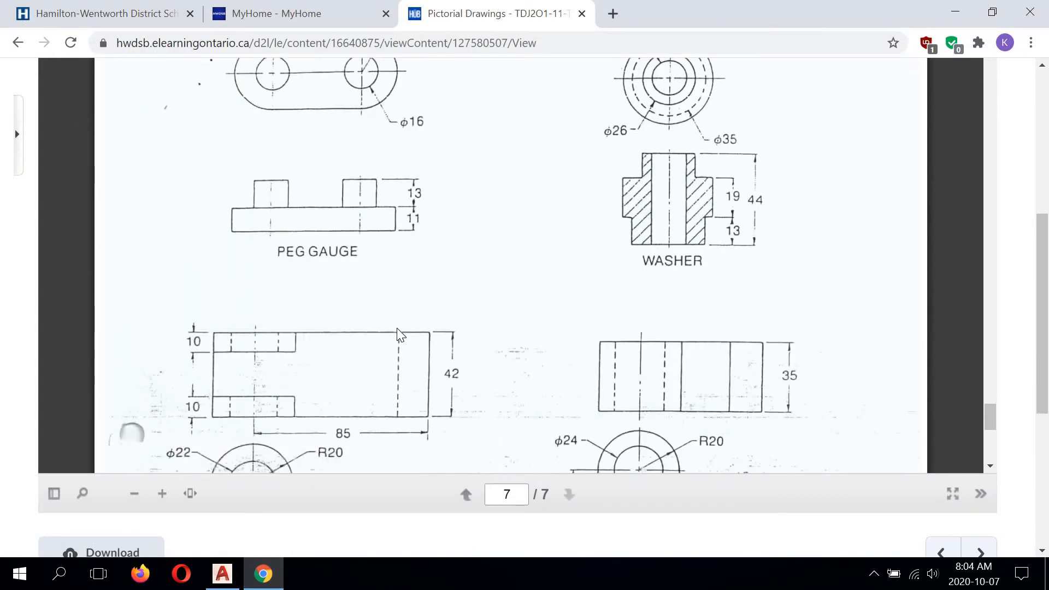
pyautogui.scroll(3, 383, 382)
pyautogui.click(222, 574)
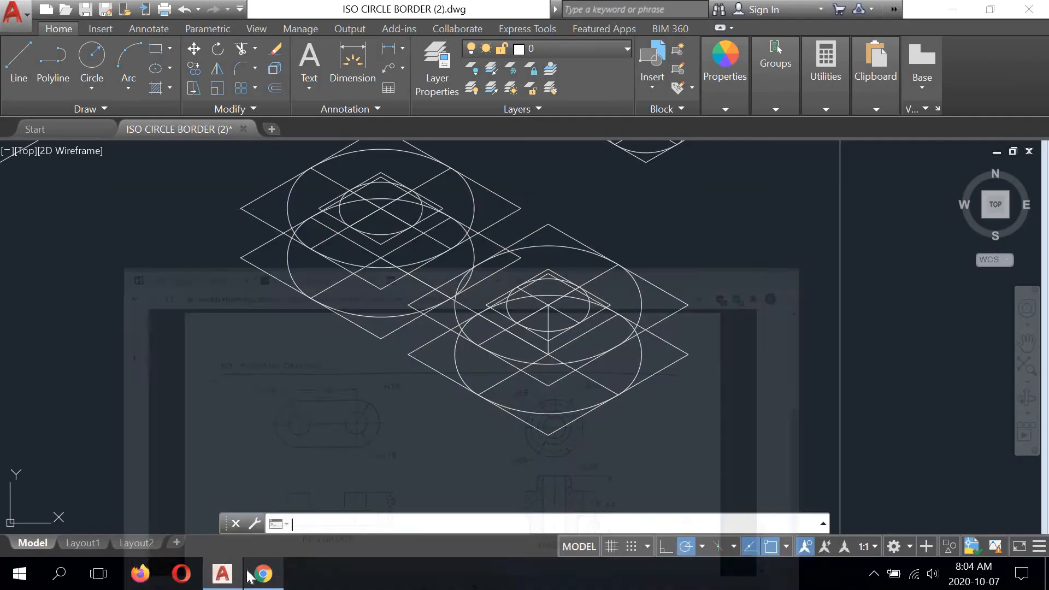
pyautogui.scroll(4, 578, 290)
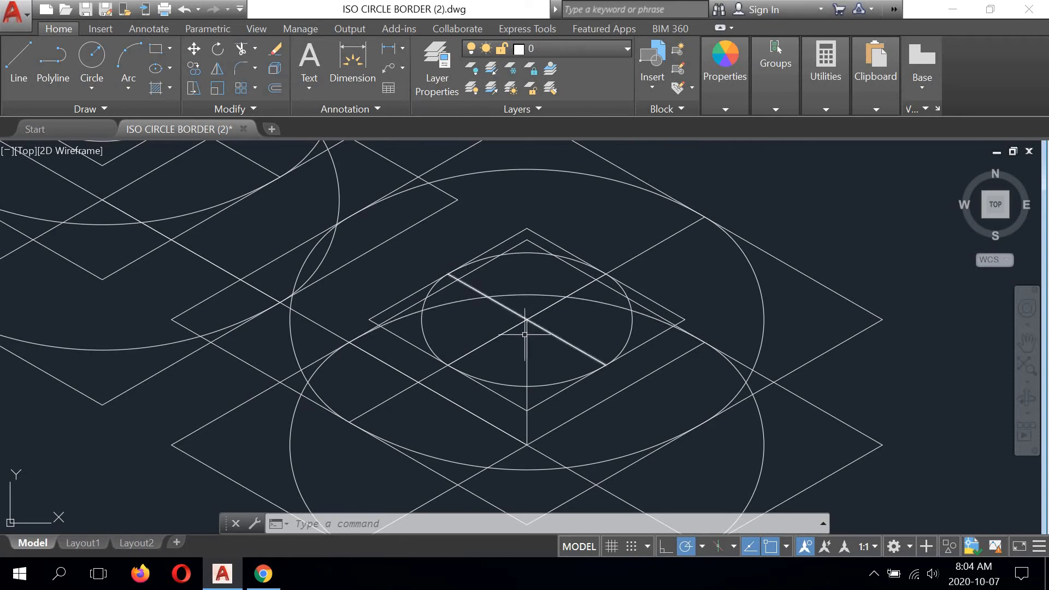
pyautogui.click(18, 48)
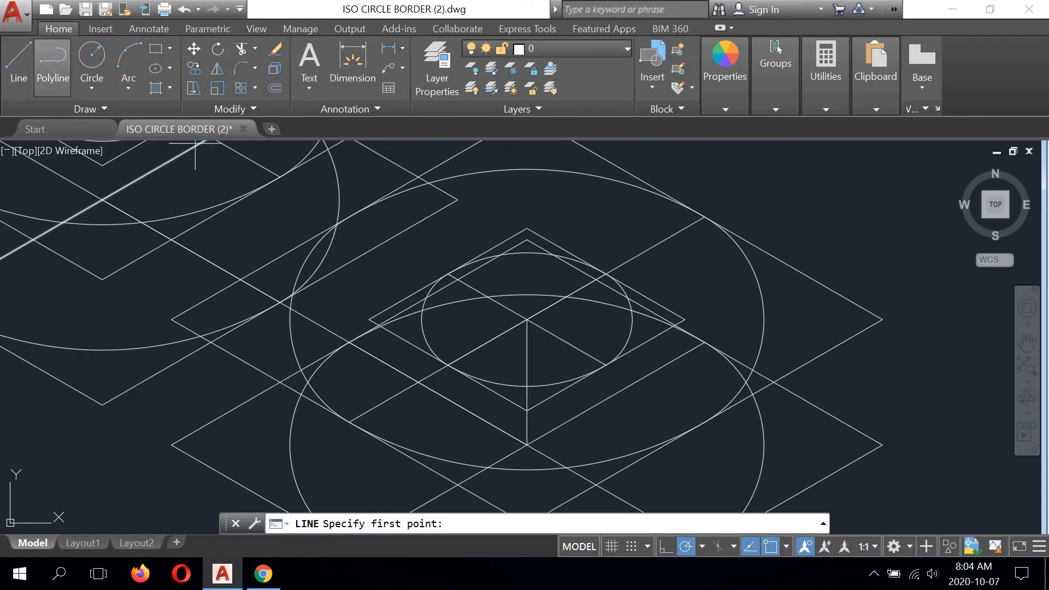
pyautogui.click(525, 320)
pyautogui.write('8')
pyautogui.moveTo(530, 236); pyautogui.dragTo(528, 263, button='middle')
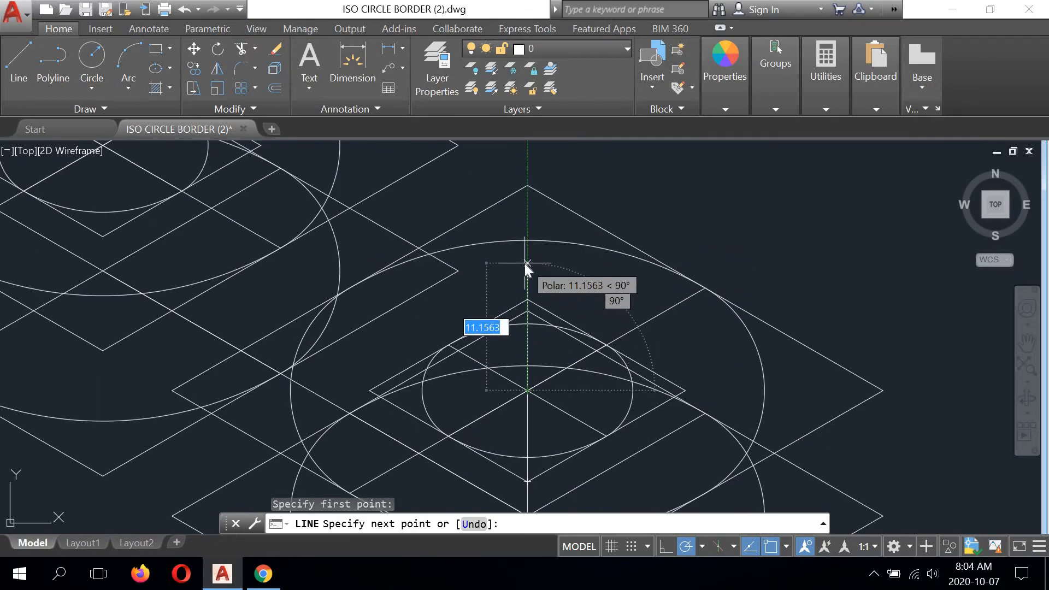
pyautogui.write('13')
pyautogui.press('Return')
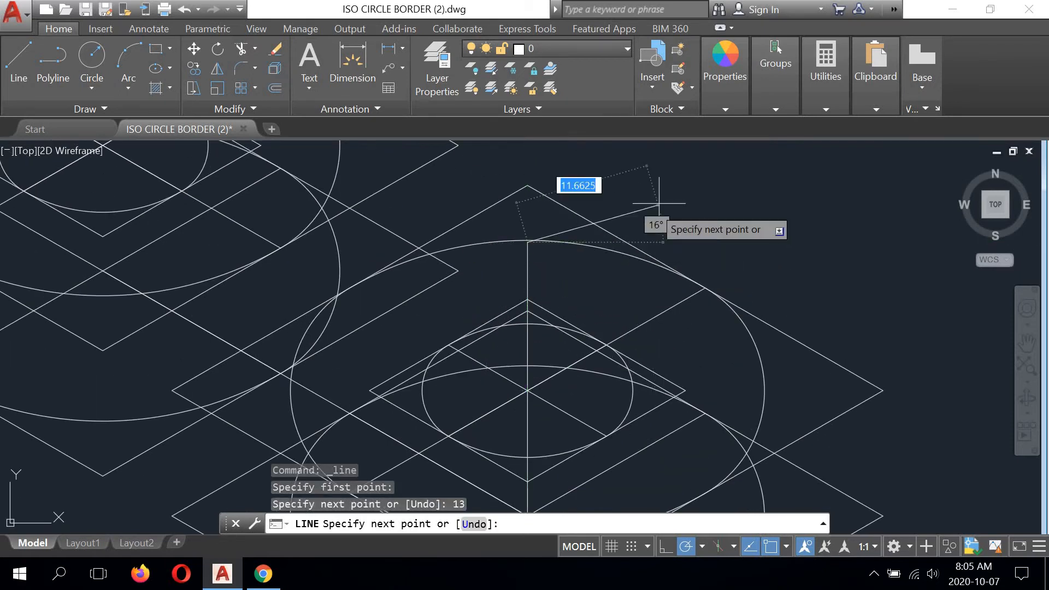
pyautogui.rightClick(712, 182)
pyautogui.click(737, 183)
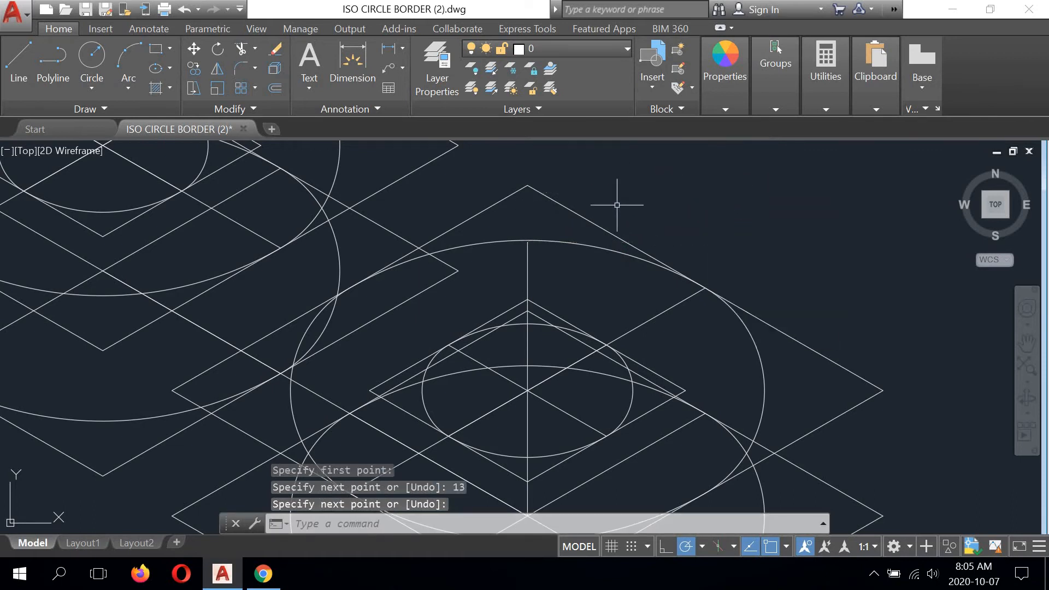
# - Copy all arcs of both small circles 13 units straight up, from the lower right small circle's centre to the vertical line's upper end
pyautogui.click(542, 325)
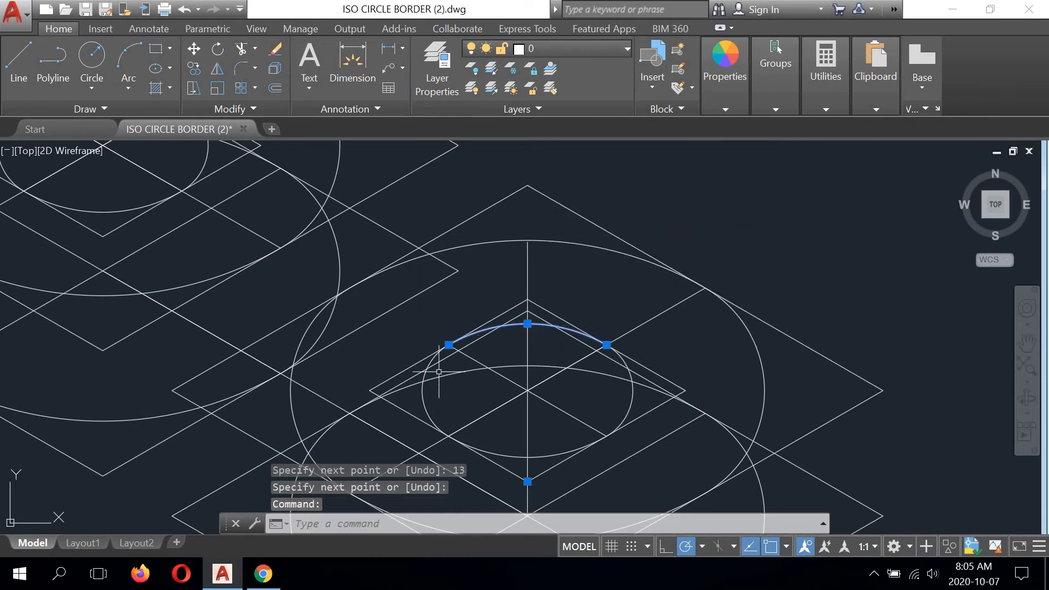
pyautogui.click(426, 399)
pyautogui.click(500, 453)
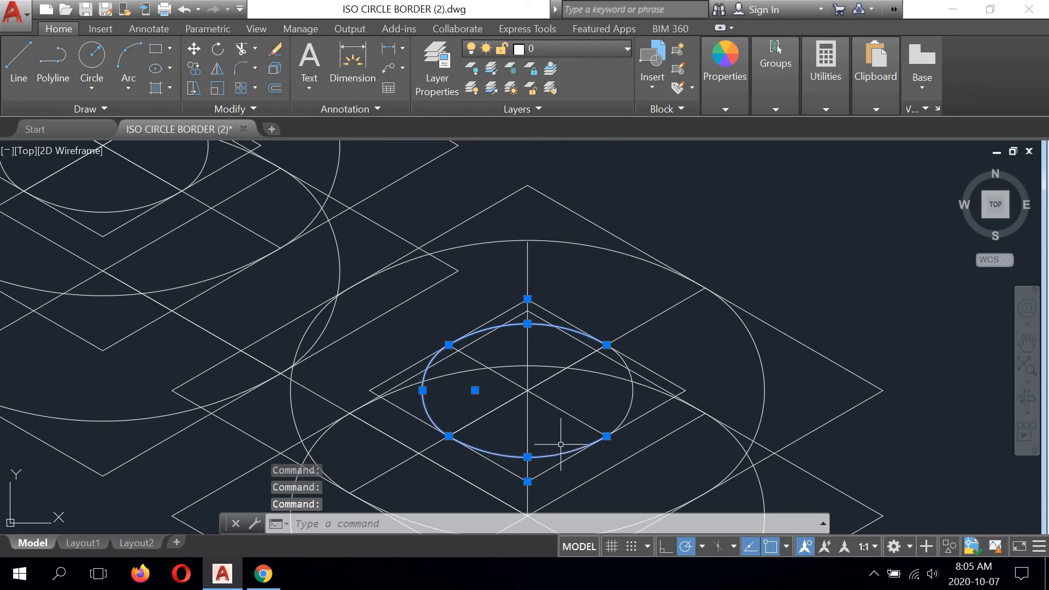
pyautogui.scroll(-2, 631, 396)
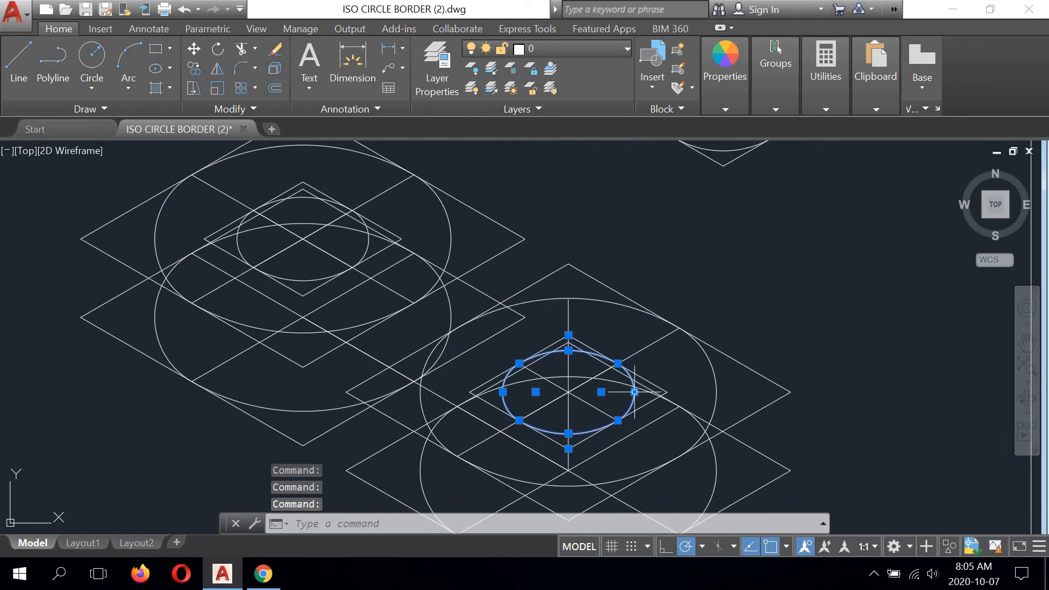
pyautogui.click(365, 245)
pyautogui.click(374, 245)
pyautogui.click(369, 243)
pyautogui.moveTo(356, 250); pyautogui.dragTo(369, 278, button='middle')
pyautogui.scroll(2, 352, 233)
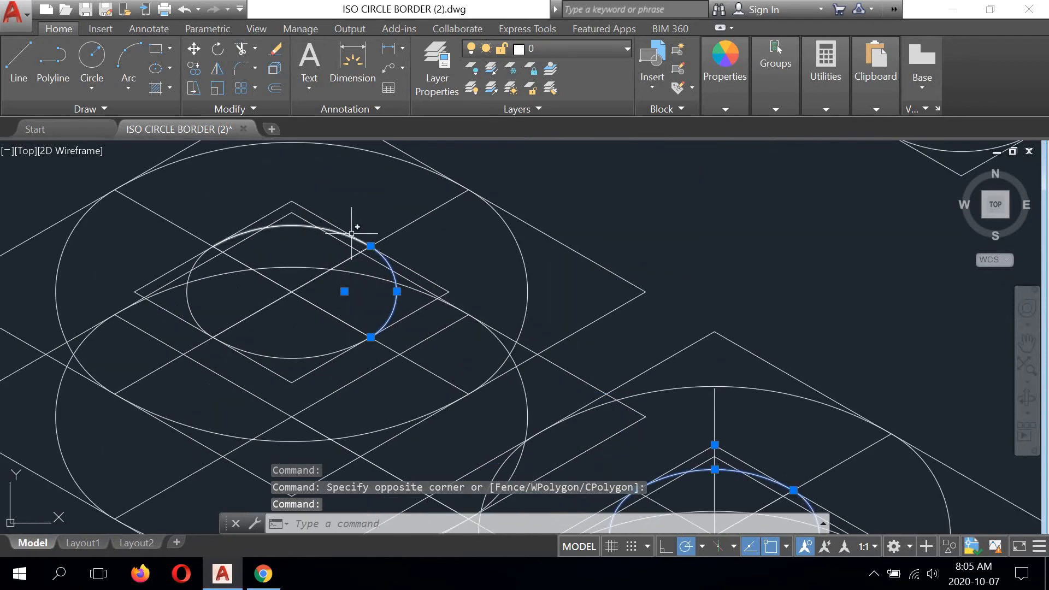
pyautogui.click(323, 229)
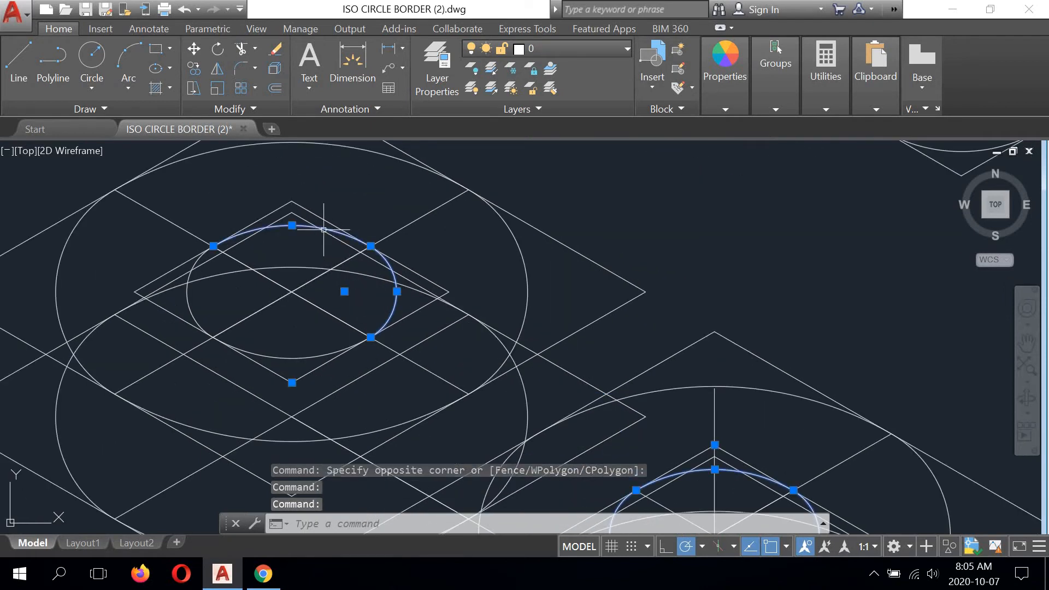
pyautogui.click(190, 276)
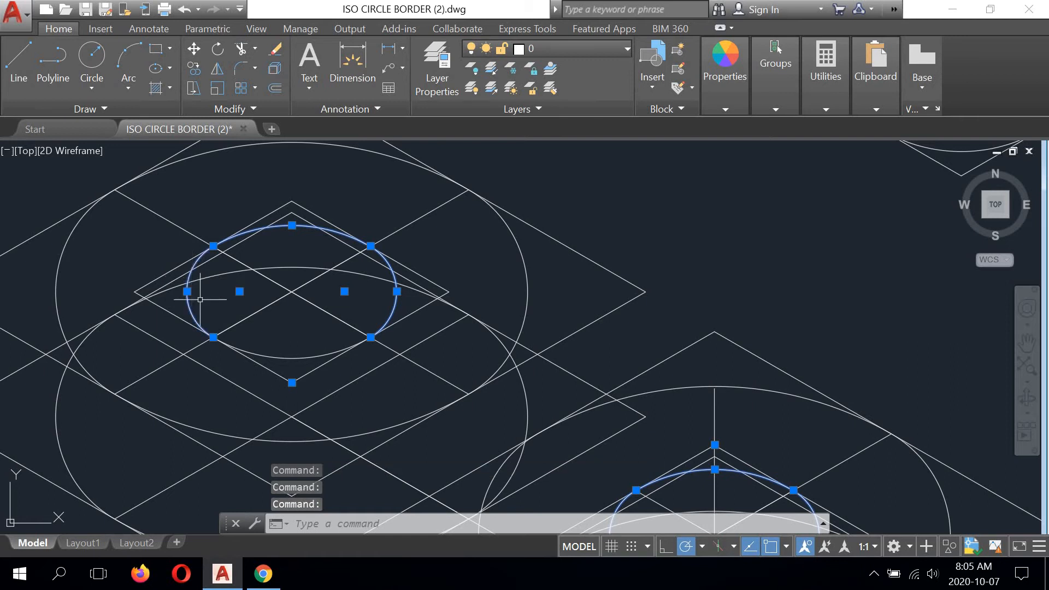
pyautogui.click(262, 353)
pyautogui.scroll(-2, 309, 290)
pyautogui.scroll(2, 565, 446)
pyautogui.moveTo(563, 436); pyautogui.dragTo(526, 354, button='middle')
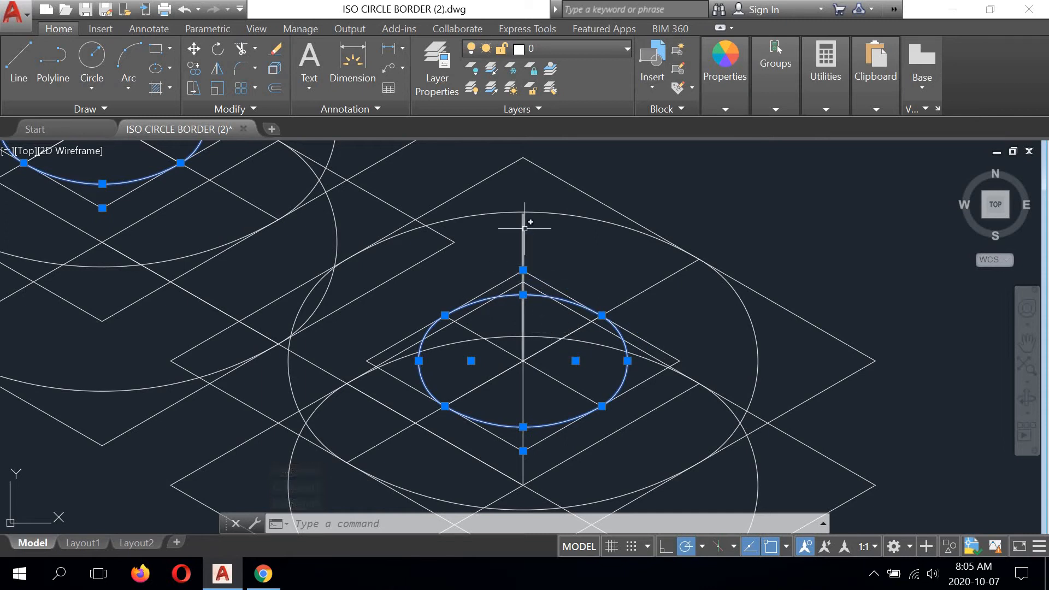
pyautogui.click(194, 68)
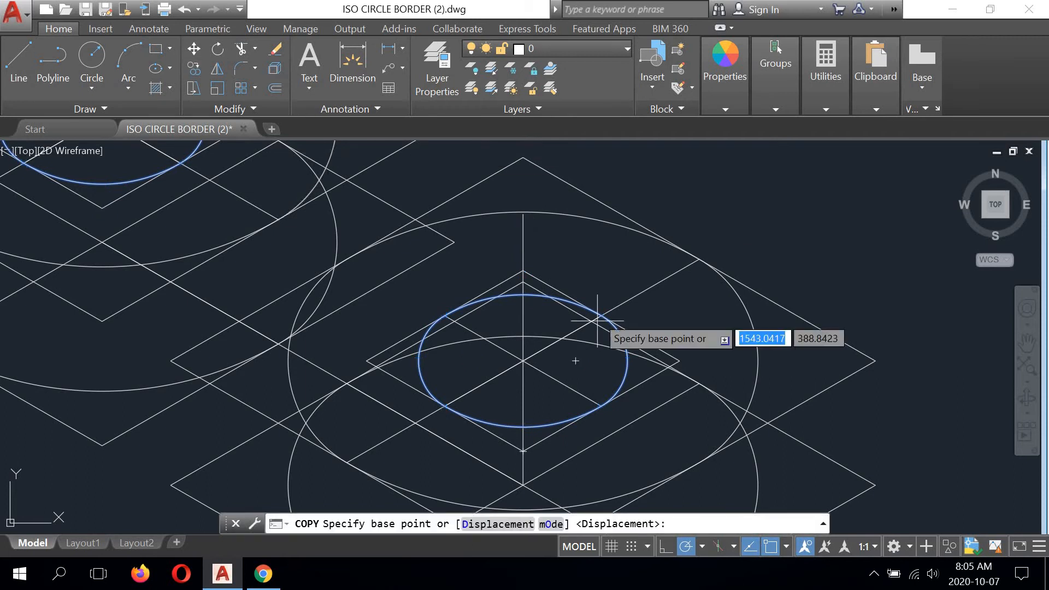
pyautogui.click(523, 361)
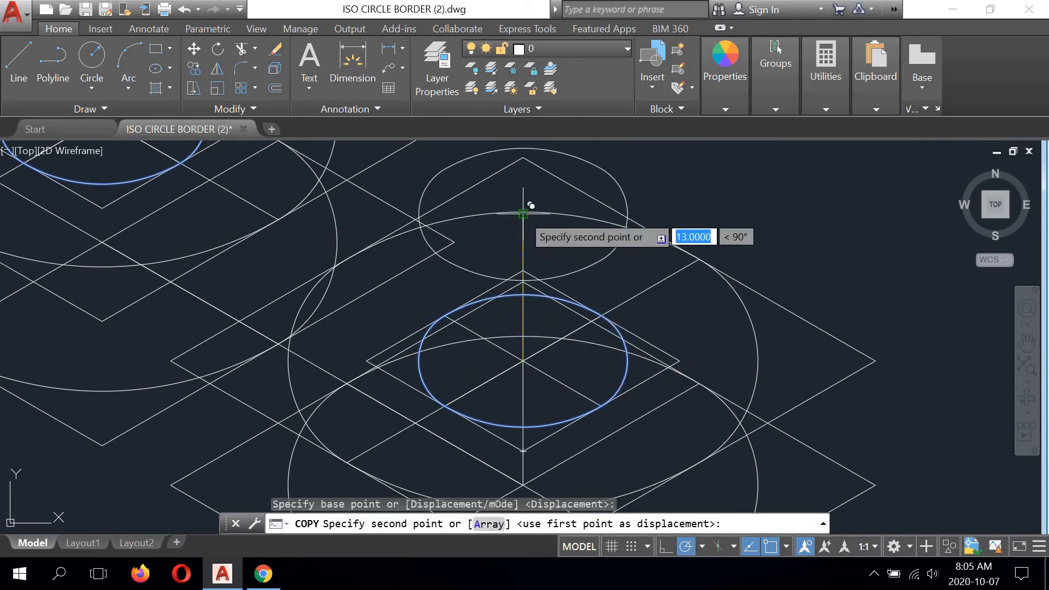
pyautogui.scroll(3, 525, 213)
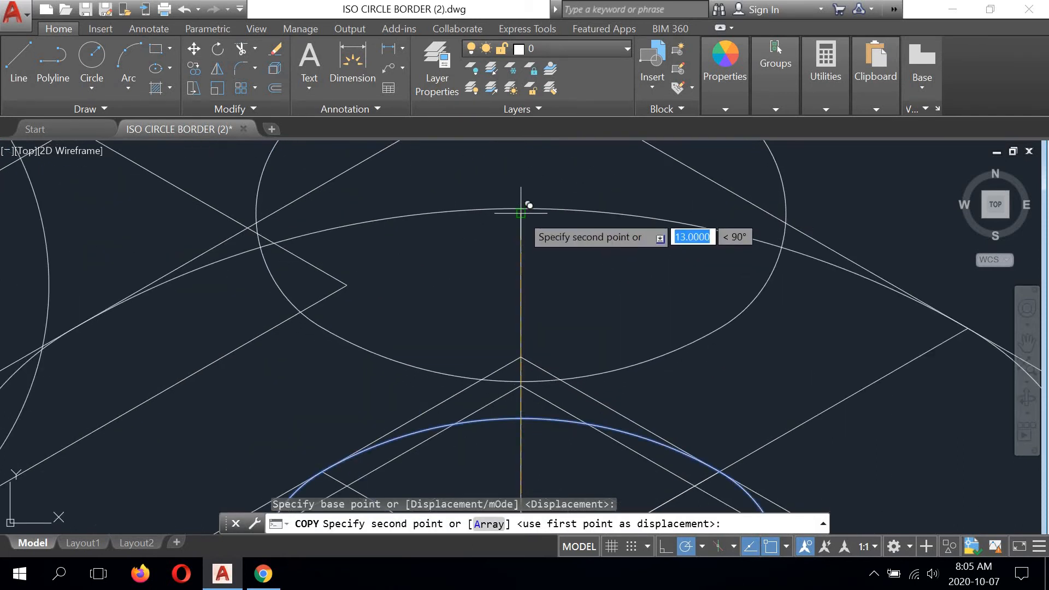
pyautogui.click(525, 211)
pyautogui.scroll(-4, 574, 230)
pyautogui.rightClick(632, 193)
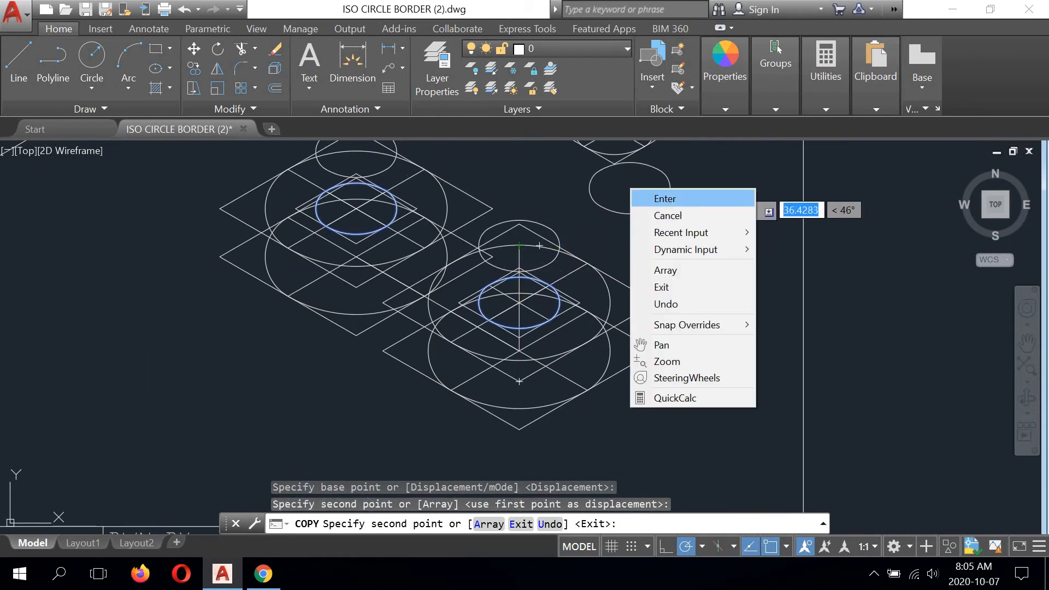
pyautogui.click(646, 198)
# - Erase the centre line rising to the right on the upper large rhombus of each pair
pyautogui.scroll(-3, 496, 240)
pyautogui.scroll(5, 496, 241)
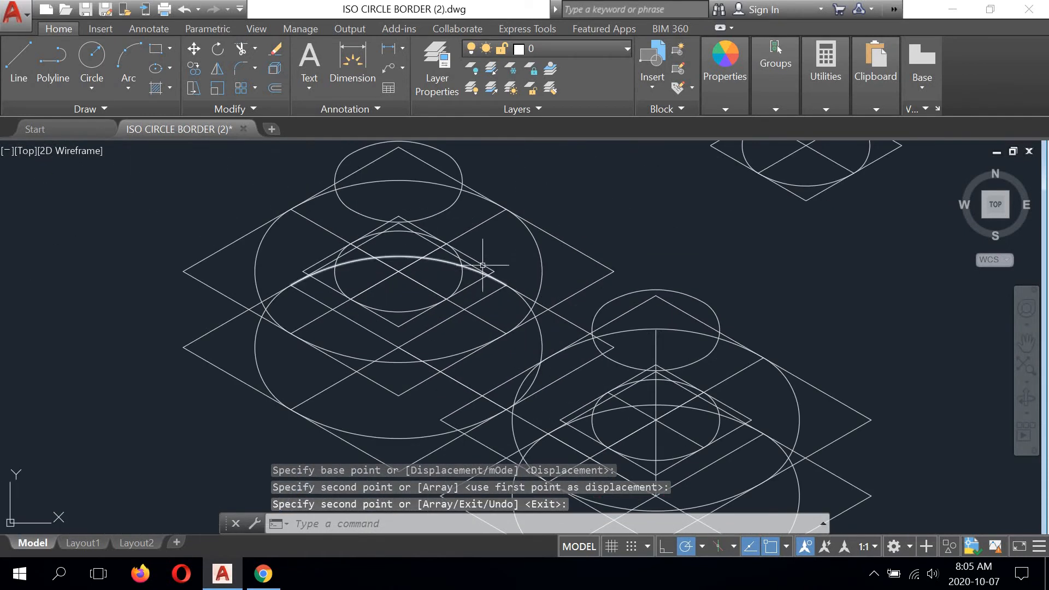
pyautogui.scroll(-3, 591, 233)
pyautogui.scroll(1, 539, 241)
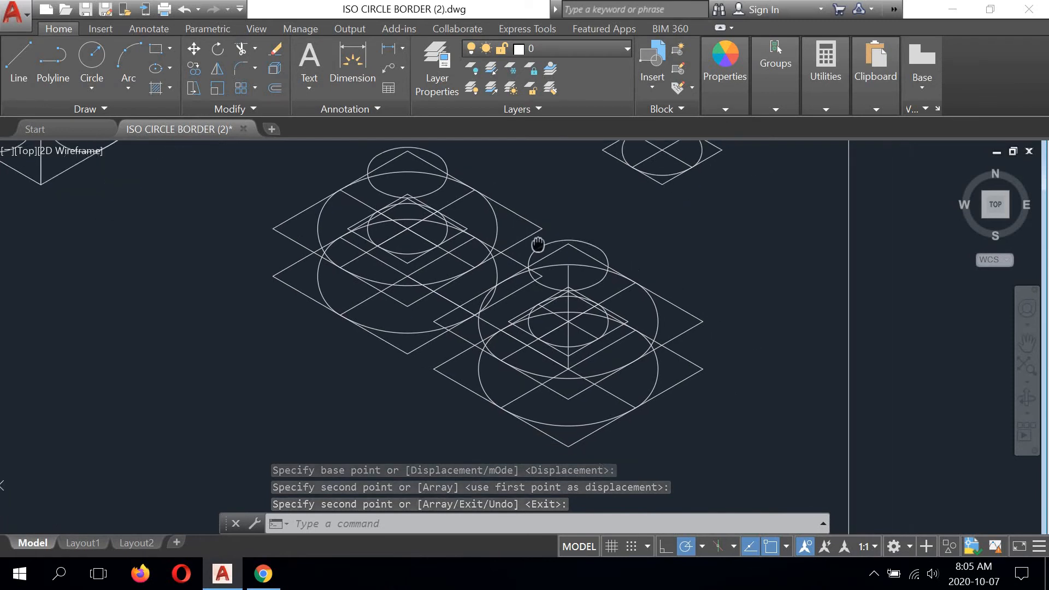
pyautogui.moveTo(539, 241)
pyautogui.mouseDown(button='middle')
pyautogui.moveTo(485, 234)
pyautogui.moveTo(508, 253)
pyautogui.mouseUp(button='middle')
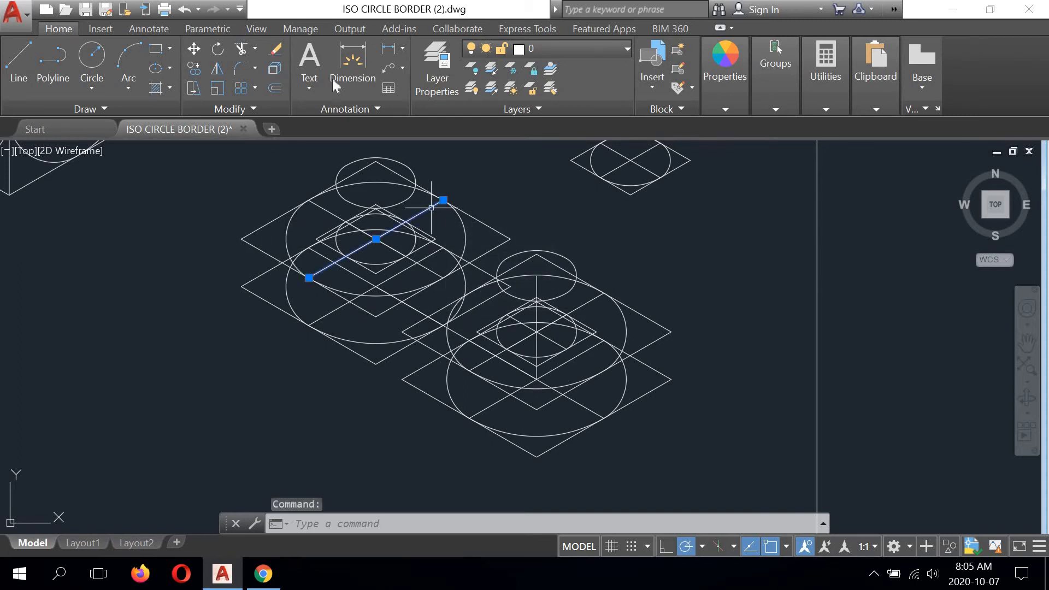
pyautogui.press('Delete')
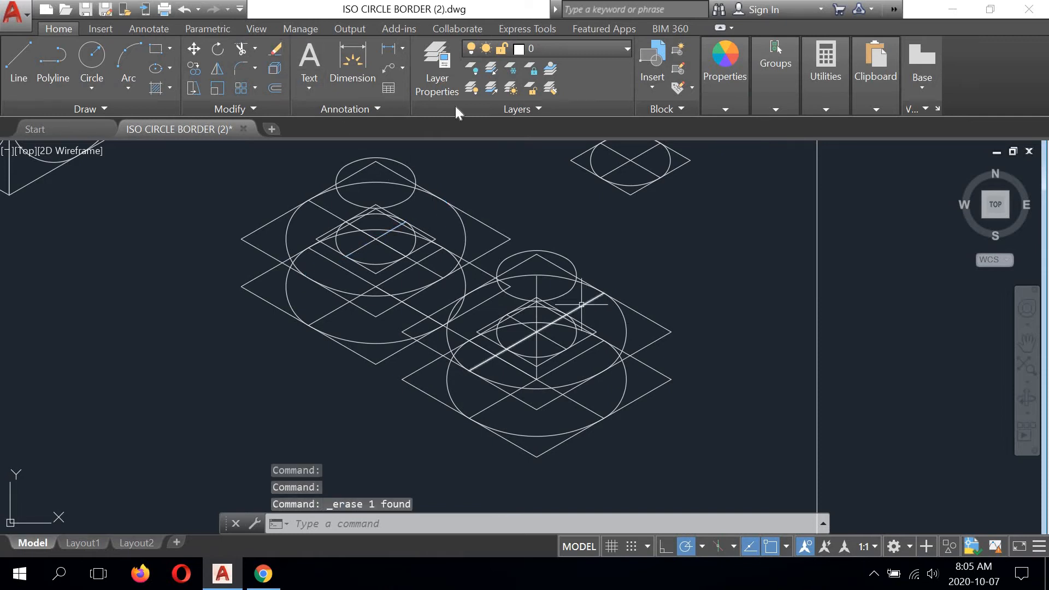
pyautogui.click(581, 304)
pyautogui.click(279, 46)
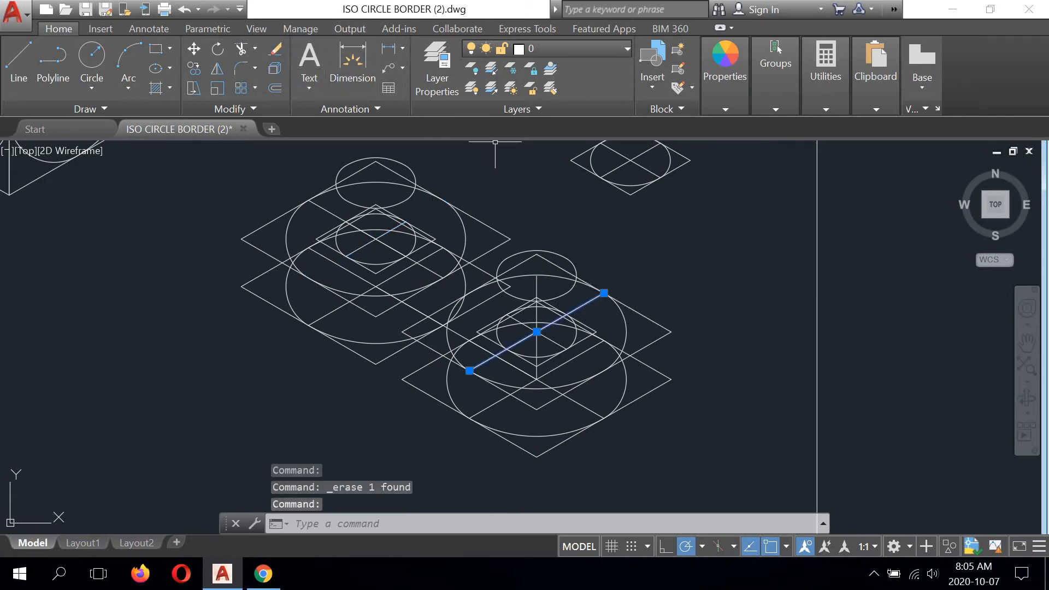
# - Erase the four right-hand sides of the two large rhombi around the lower right pair of large circles
pyautogui.click(648, 311)
pyautogui.click(697, 321)
pyautogui.click(738, 292)
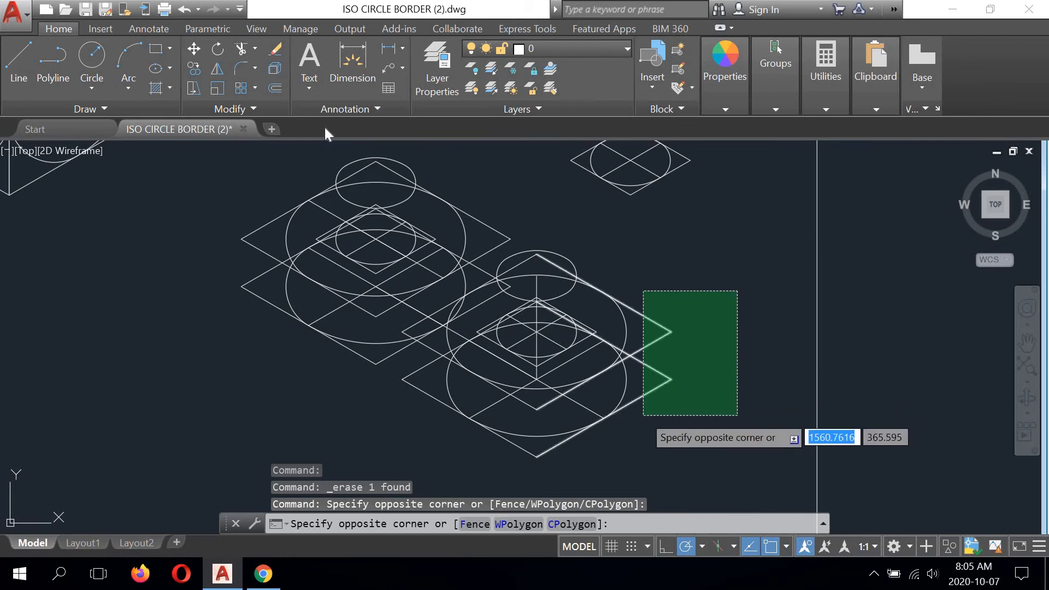
pyautogui.click(643, 415)
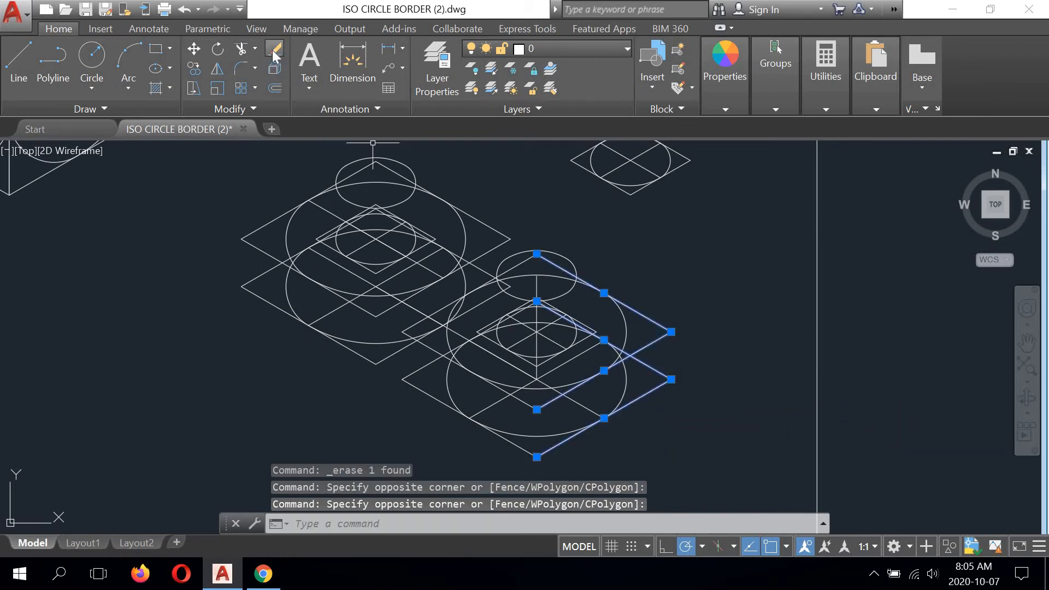
pyautogui.click(275, 52)
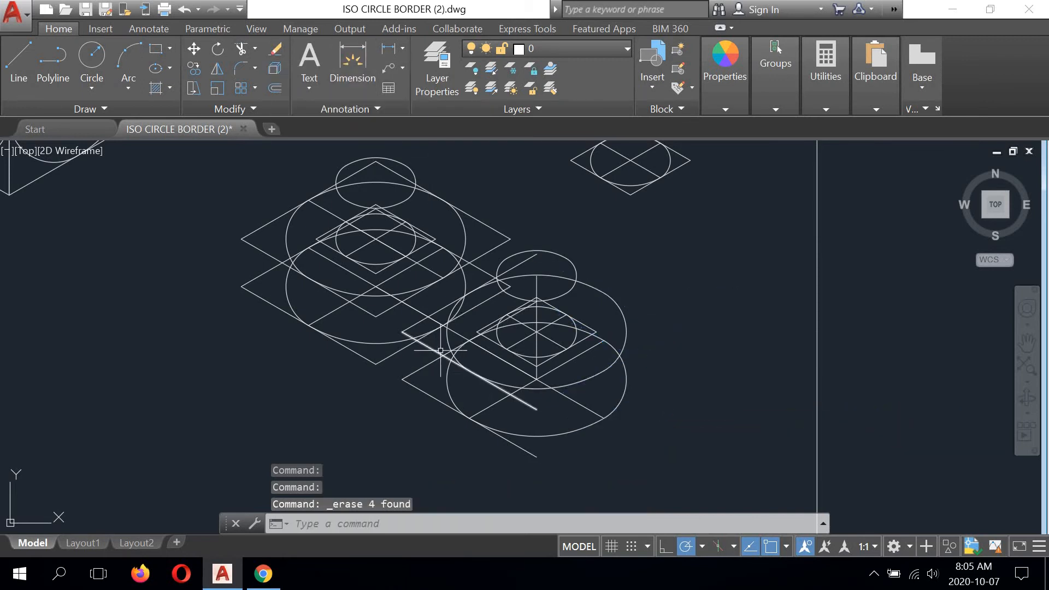
# - Erase the four remaining left-hand sides of the large rhombi around the lower right pair of large circles
pyautogui.click(434, 371)
pyautogui.click(396, 404)
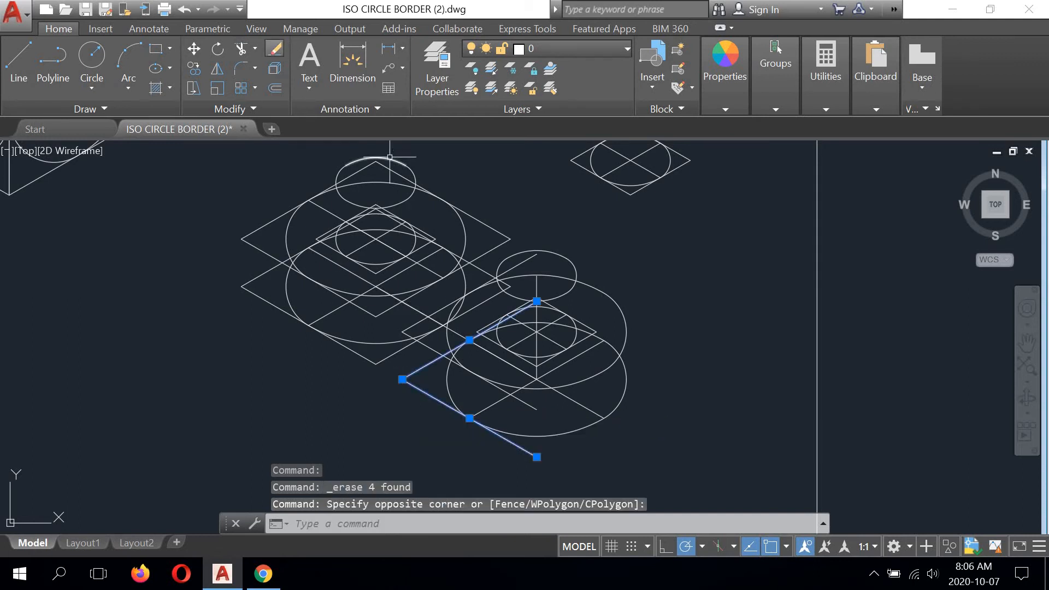
pyautogui.click(275, 49)
pyautogui.click(415, 323)
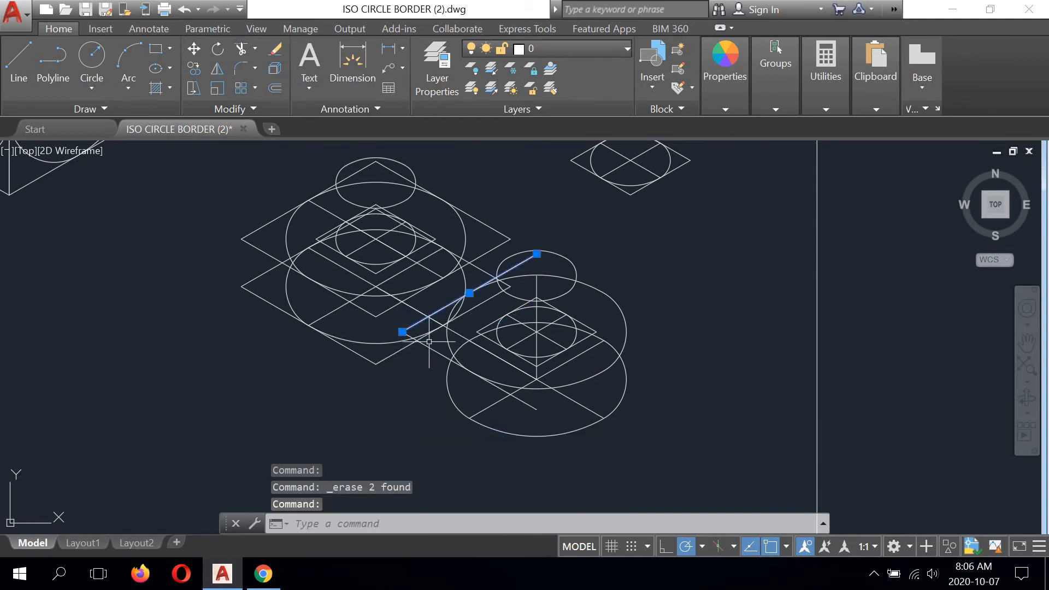
pyautogui.click(429, 343)
pyautogui.click(430, 345)
pyautogui.click(430, 346)
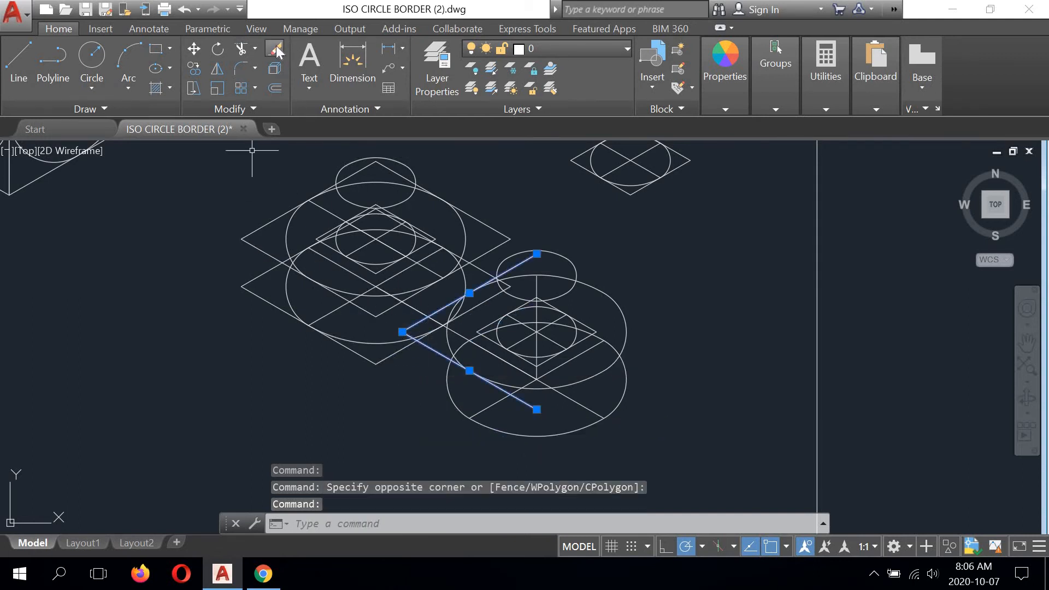
pyautogui.click(276, 49)
# - Erase the four left-hand sides of the two large rhombi around the upper left pair of large circles
pyautogui.click(300, 201)
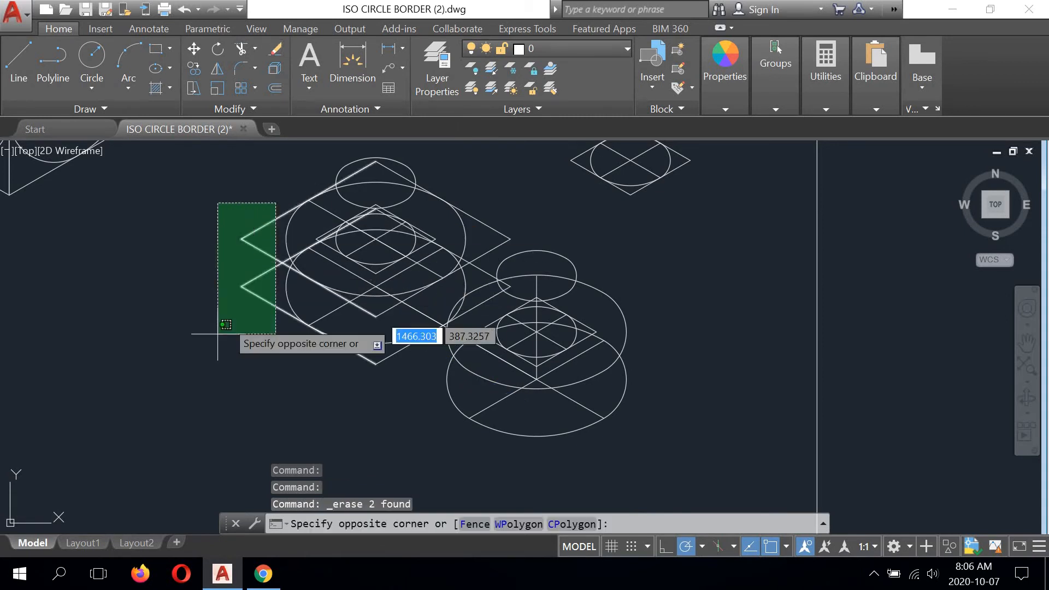
pyautogui.click(218, 328)
pyautogui.click(275, 49)
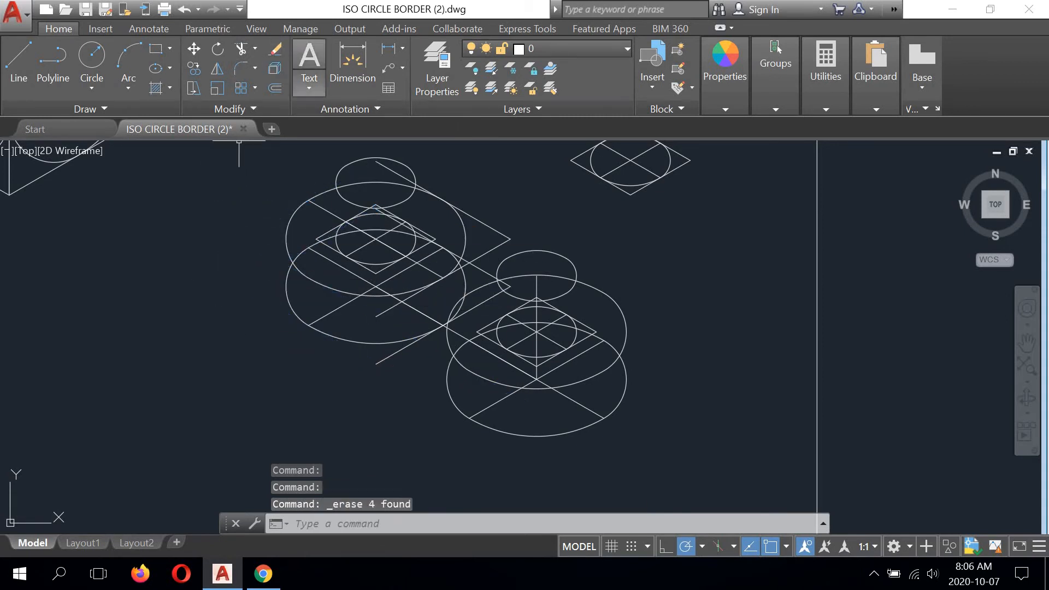
# - Erase the four remaining right-hand sides of the large rhombi around the upper left pair of large circles
pyautogui.click(503, 207)
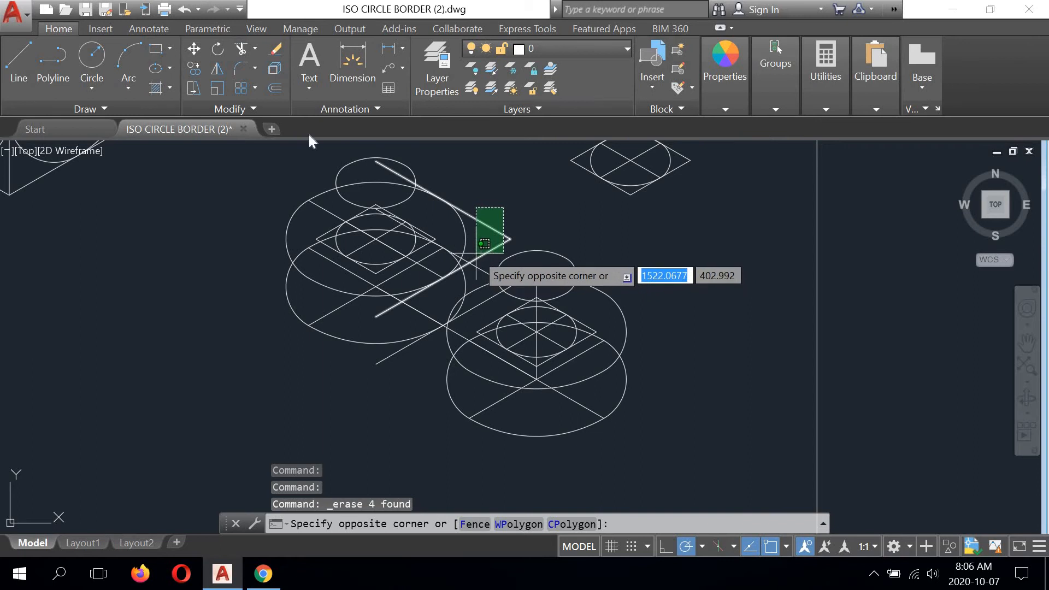
pyautogui.click(485, 248)
pyautogui.click(275, 49)
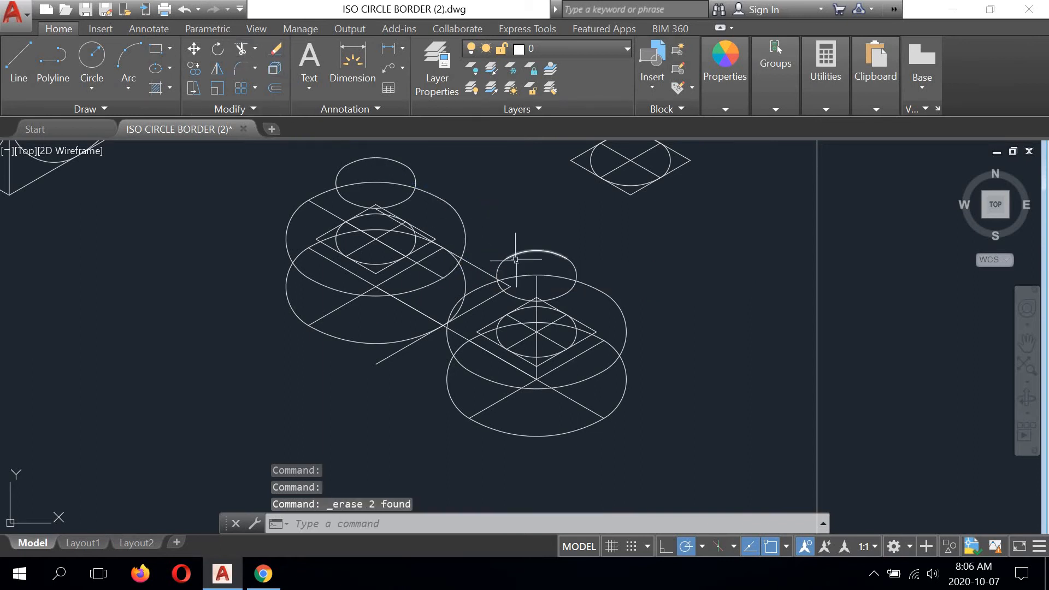
pyautogui.click(478, 247)
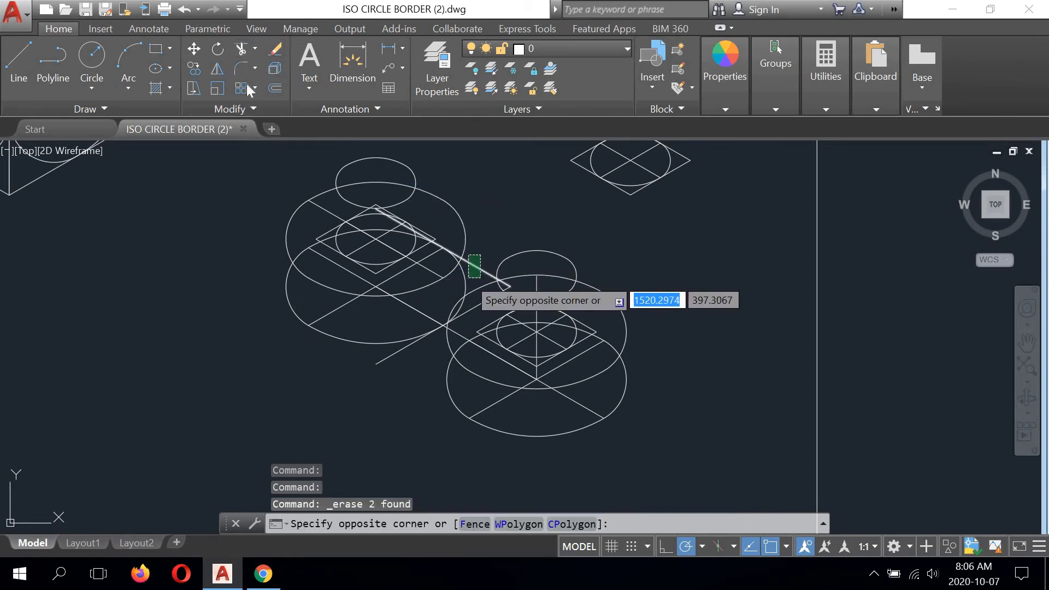
pyautogui.click(467, 278)
pyautogui.click(275, 55)
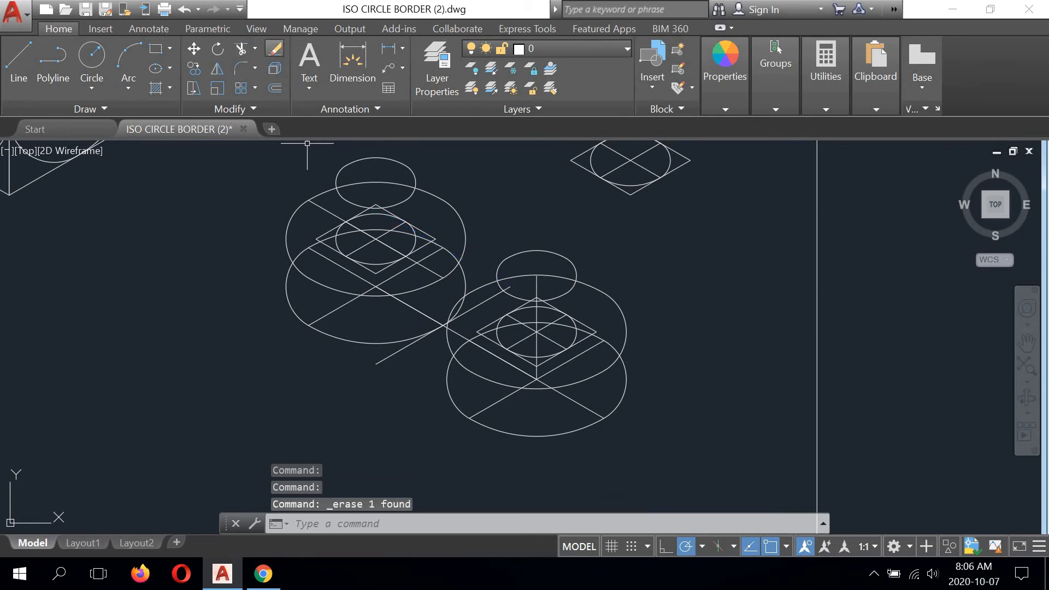
pyautogui.click(483, 302)
pyautogui.click(274, 49)
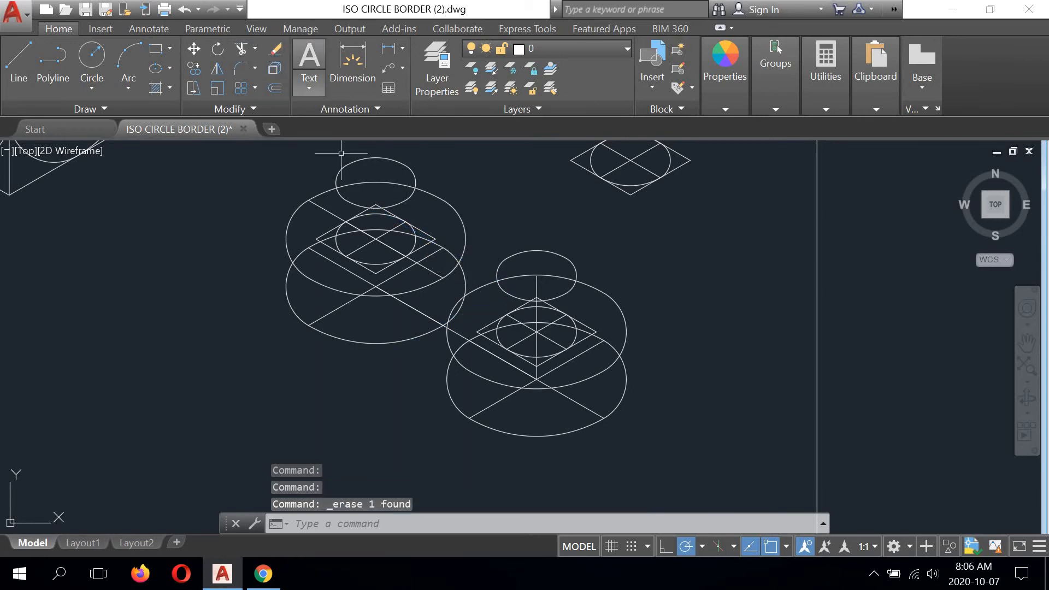
# - Erase the two crossing centre lines of the bottom large circle in the lower right pair
pyautogui.scroll(4, 576, 322)
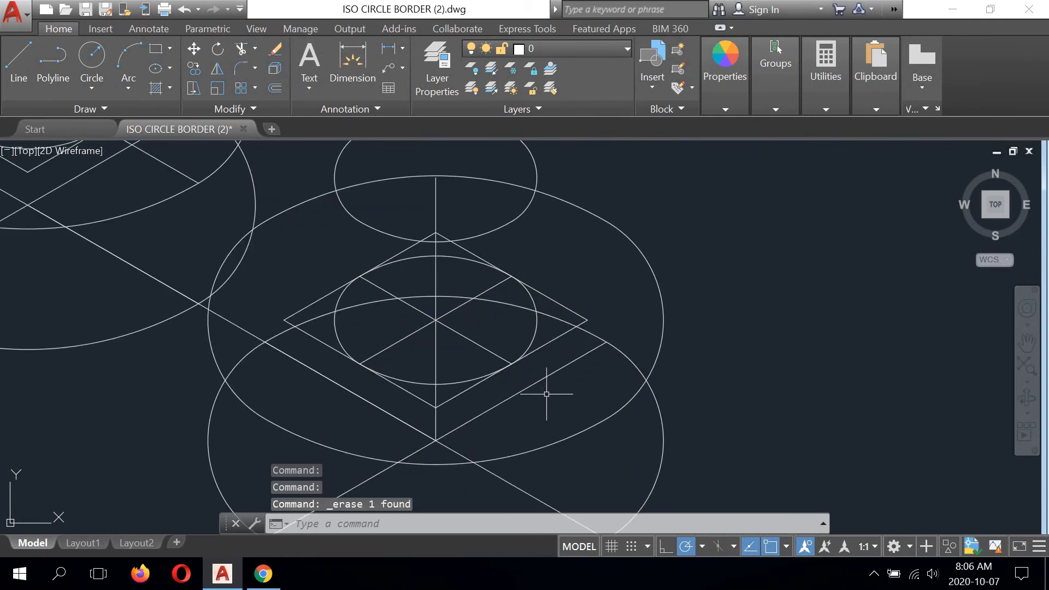
pyautogui.scroll(-3, 547, 393)
pyautogui.click(505, 332)
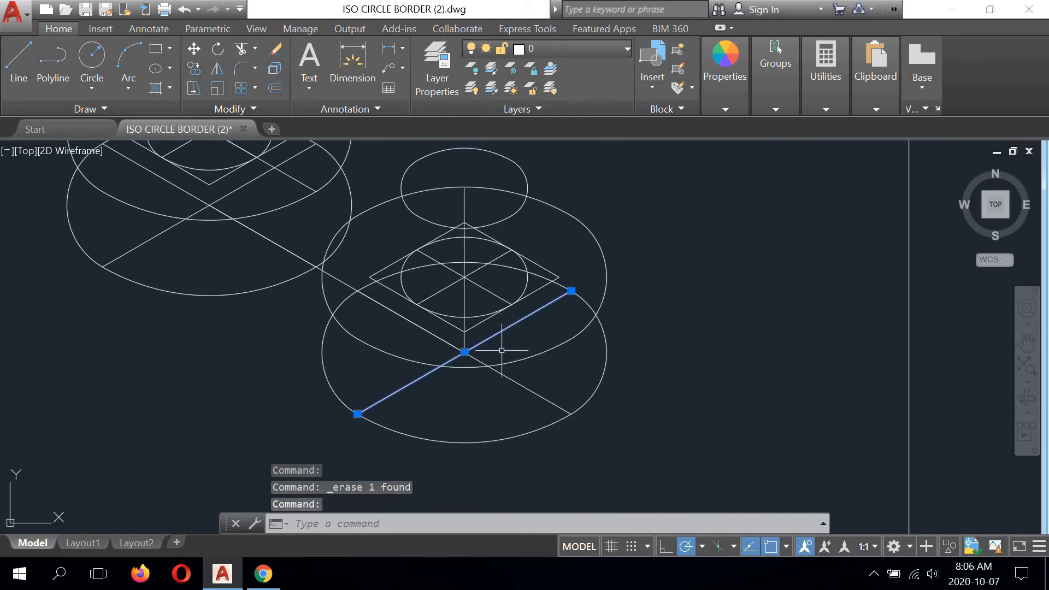
pyautogui.click(515, 381)
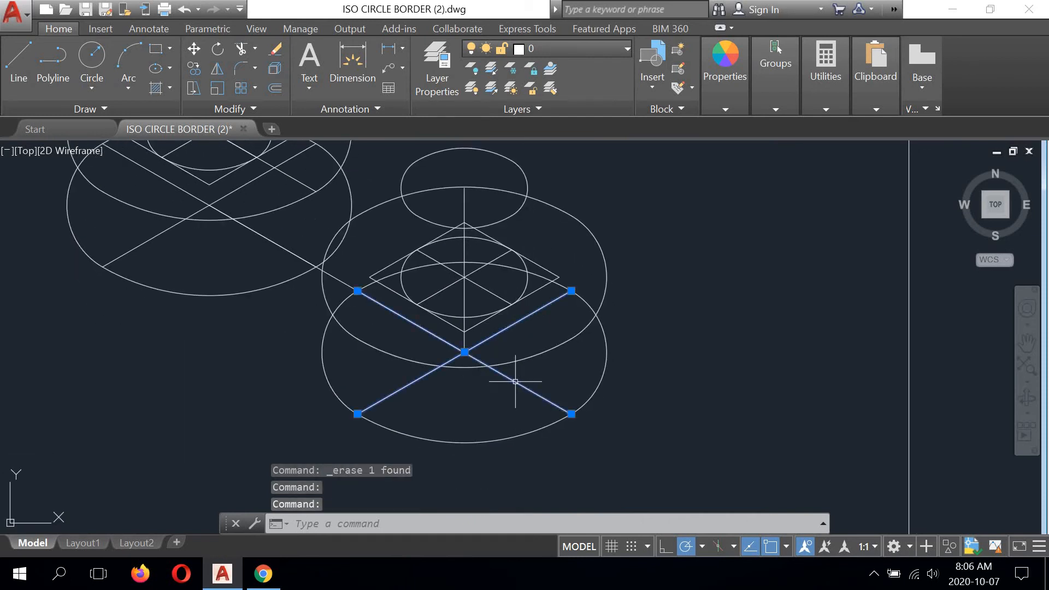
pyautogui.click(275, 50)
# - Erase both centre lines of the upper left pair's bottom large circle and the slanted line joining the two bottom circles' centres
pyautogui.click(276, 243)
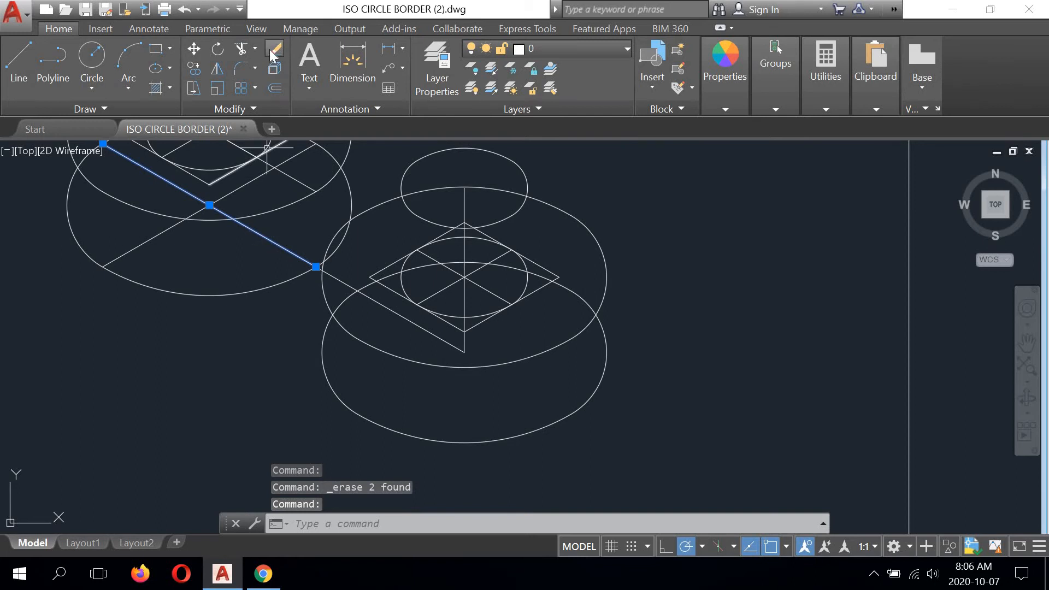
pyautogui.click(275, 49)
pyautogui.moveTo(265, 231); pyautogui.dragTo(322, 300, button='middle')
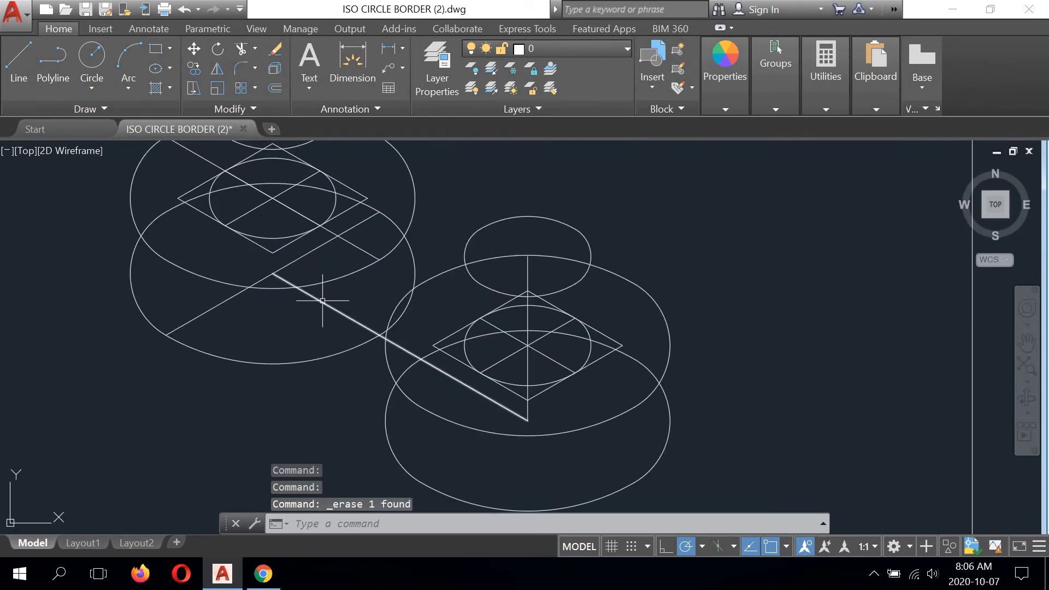
pyautogui.click(327, 303)
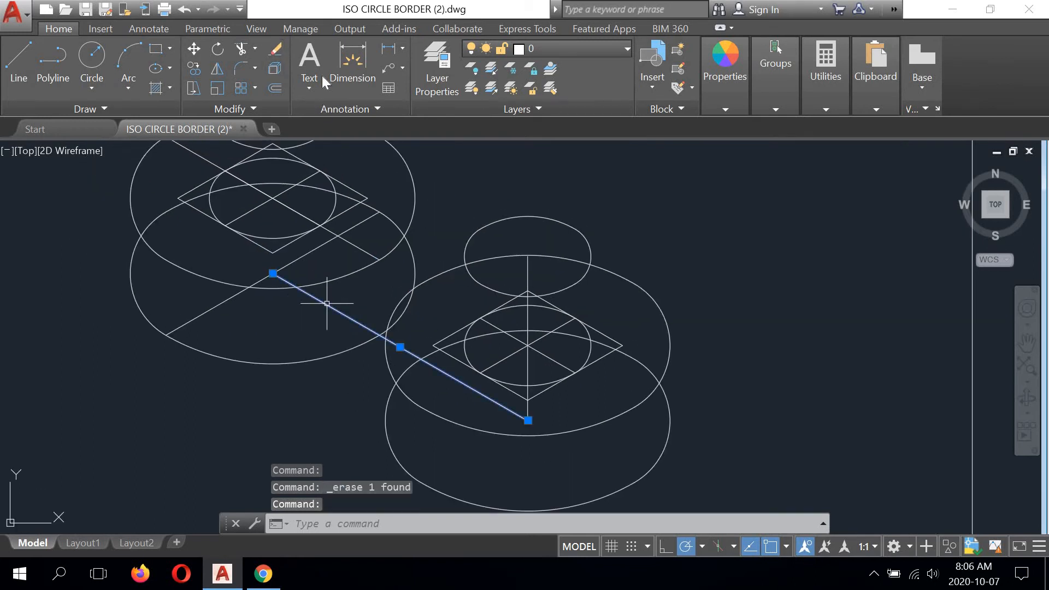
pyautogui.click(275, 49)
pyautogui.click(257, 283)
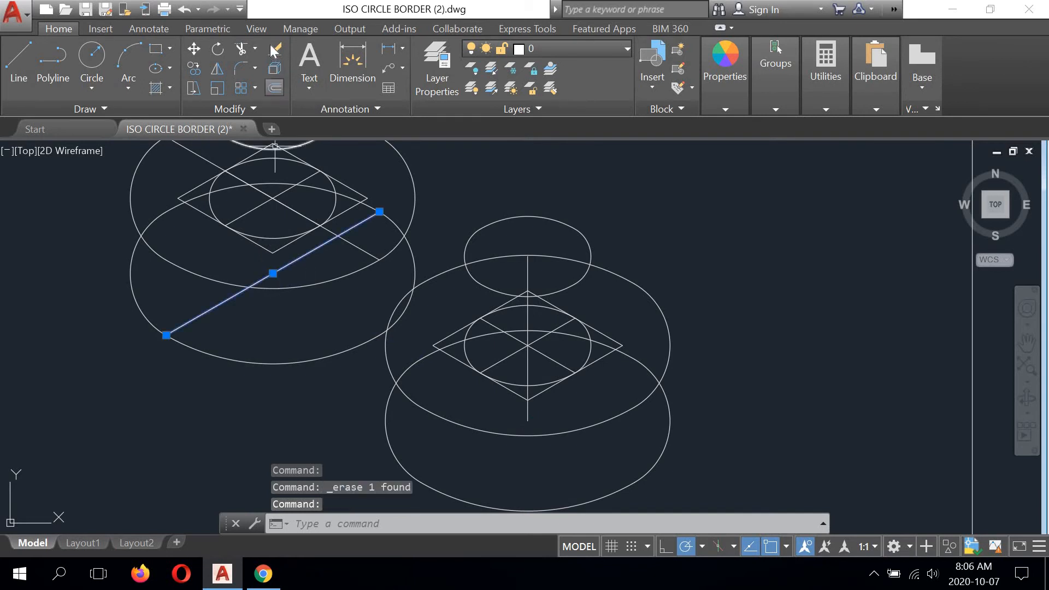
pyautogui.click(274, 49)
# - Erase the four sides of the small rhombus around the upper left peg's base circle
pyautogui.moveTo(310, 249); pyautogui.dragTo(333, 289, button='middle')
pyautogui.click(369, 250)
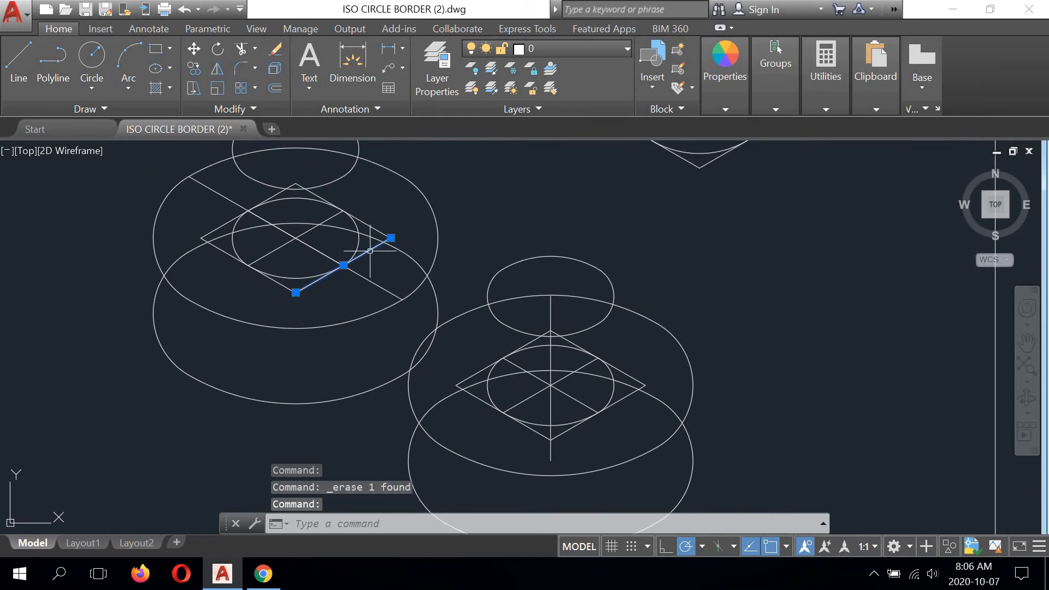
pyautogui.click(369, 225)
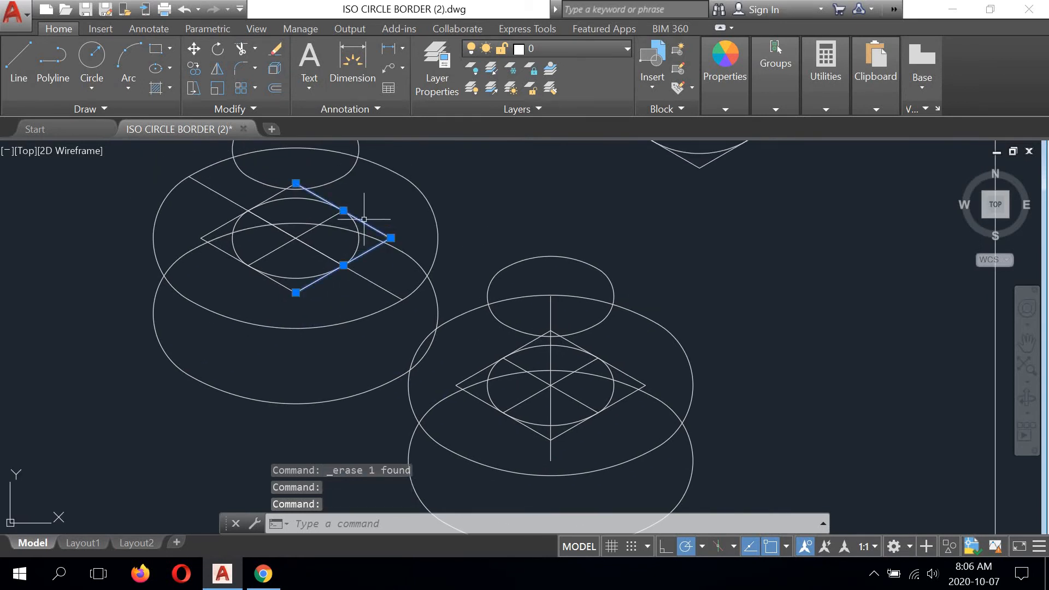
pyautogui.click(279, 194)
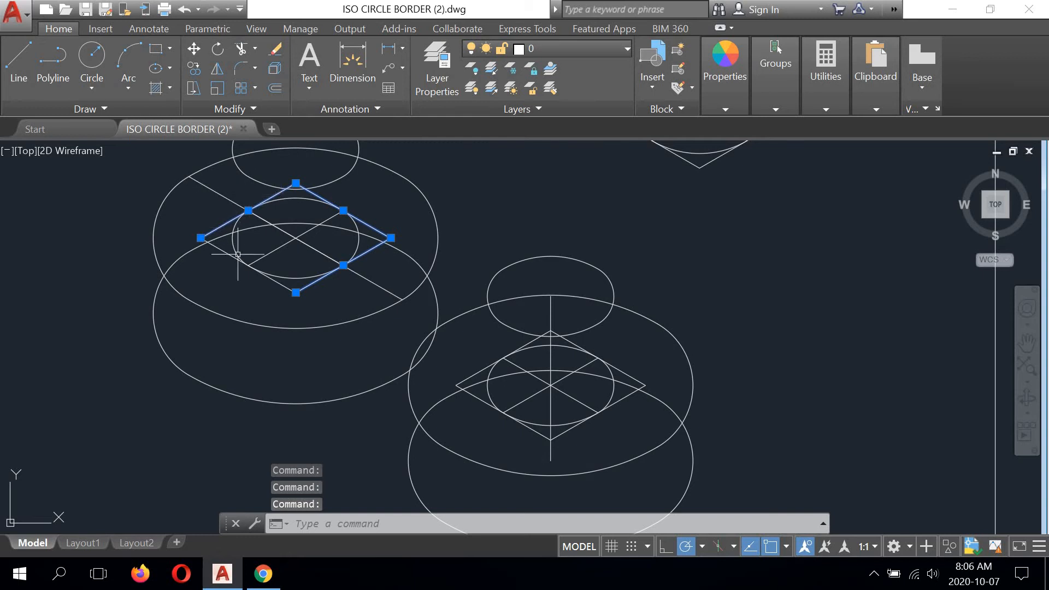
pyautogui.click(274, 48)
# - Erase the small circle's two centre lines and the remaining large-circle centre line on the upper left cylinder's top face
pyautogui.moveTo(313, 228); pyautogui.dragTo(327, 290, button='middle')
pyautogui.click(325, 292)
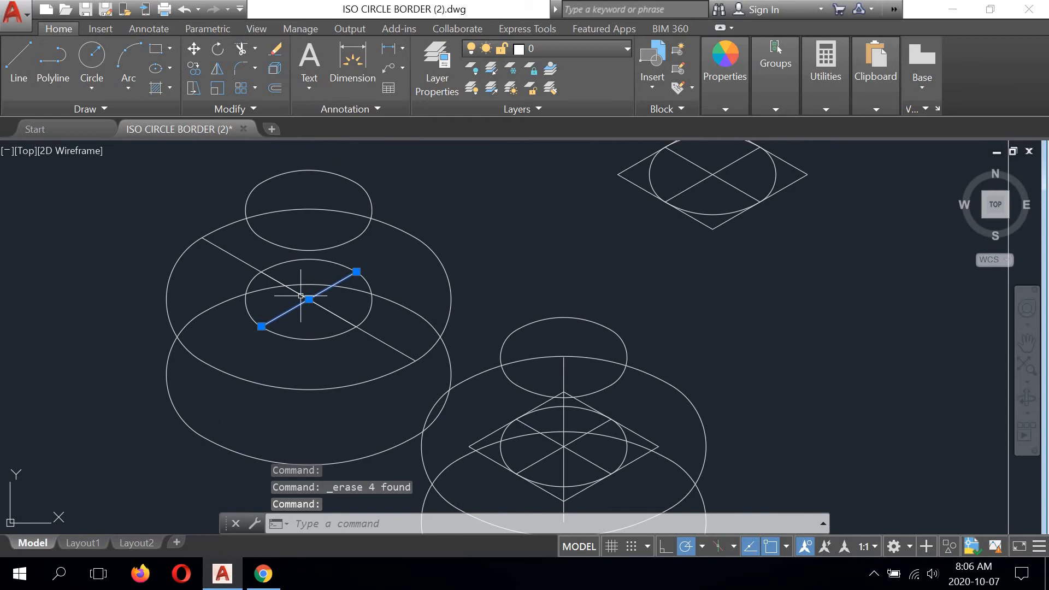
pyautogui.click(271, 280)
pyautogui.click(227, 251)
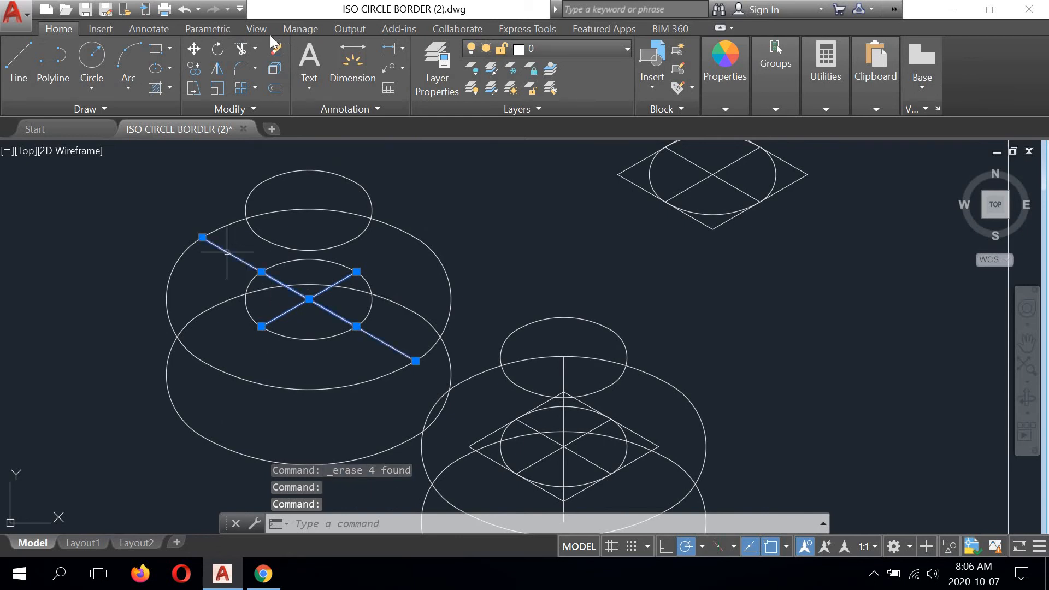
pyautogui.click(275, 49)
# - Erase the small rhombus and its two crossing centre lines around the lower right peg's base circle
pyautogui.scroll(-2, 497, 292)
pyautogui.moveTo(497, 293); pyautogui.dragTo(439, 238, button='middle')
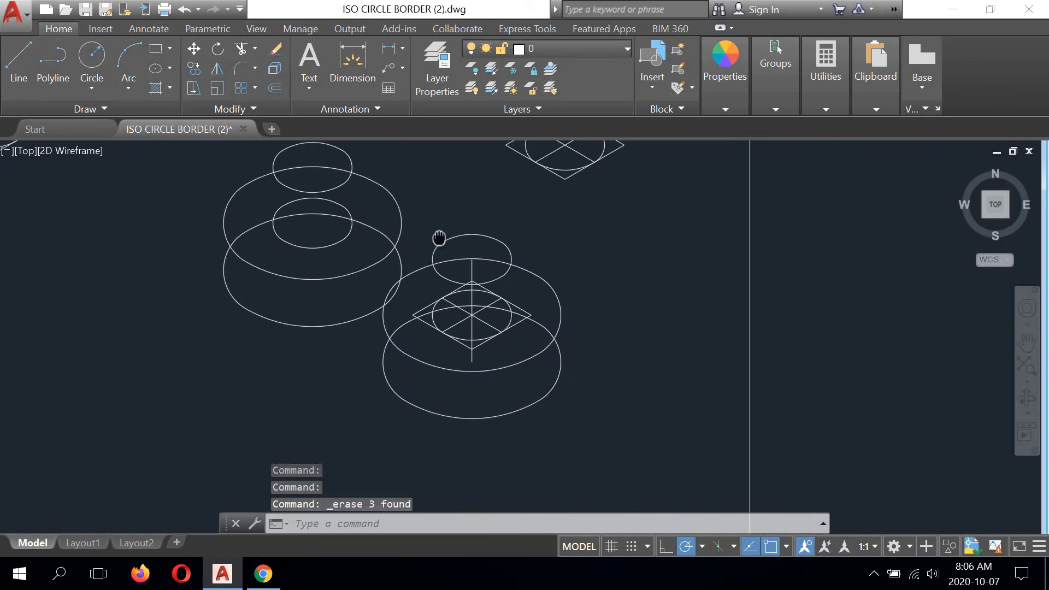
pyautogui.scroll(2, 496, 324)
pyautogui.click(530, 295)
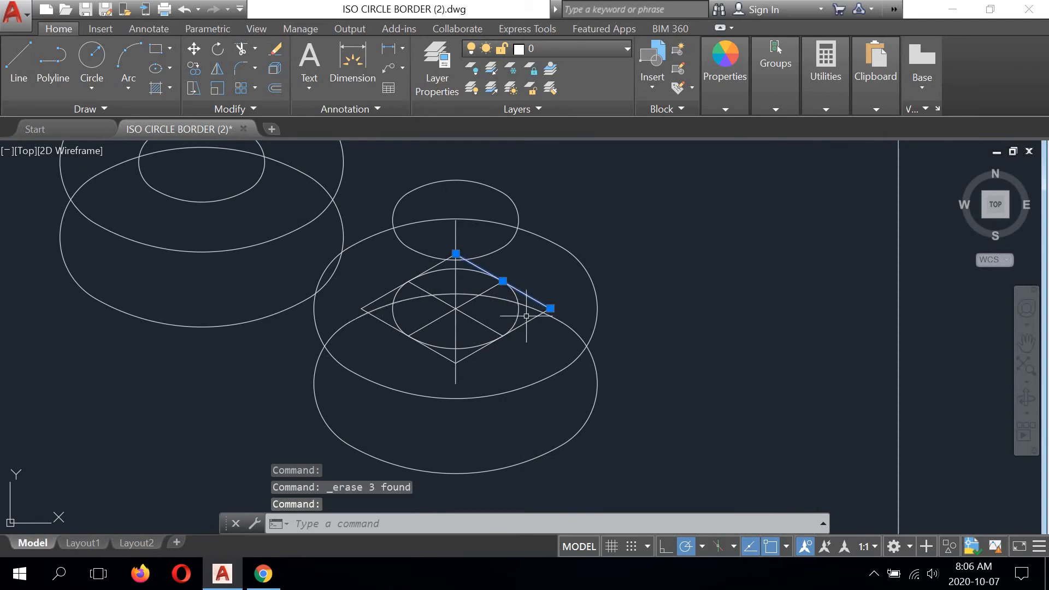
pyautogui.click(469, 355)
pyautogui.click(425, 350)
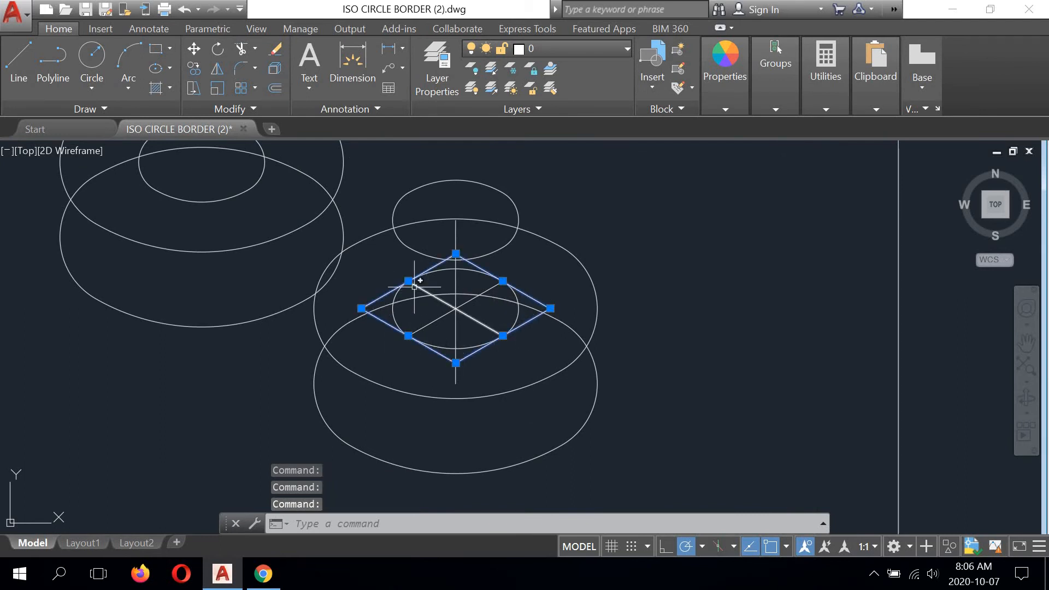
pyautogui.click(276, 48)
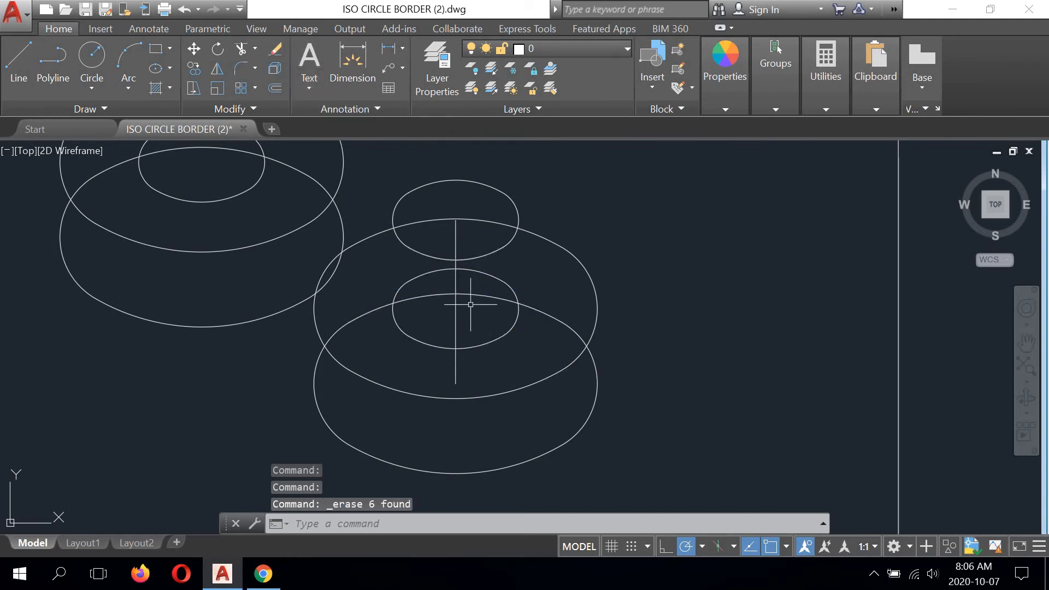
# - Erase the two vertical construction lines through the centres of the lower right circles
pyautogui.click(454, 313)
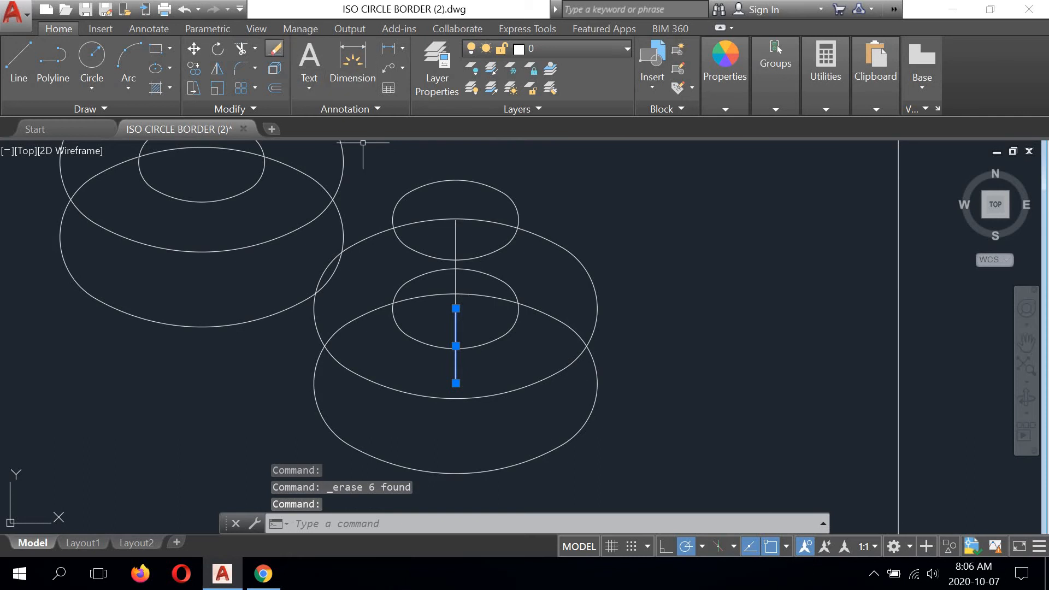
pyautogui.click(276, 49)
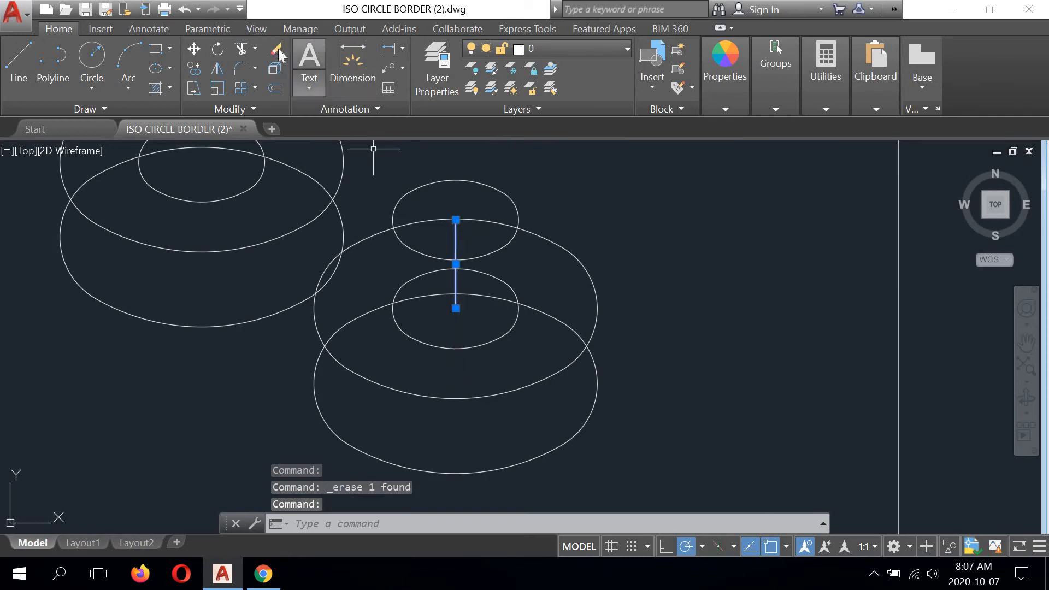
pyautogui.press('Delete')
# - Clear all running object snap modes and enable only the Tangent snap in the drafting settings
pyautogui.scroll(-3, 454, 314)
pyautogui.moveTo(459, 329)
pyautogui.mouseDown(button='middle')
pyautogui.moveTo(511, 364)
pyautogui.moveTo(513, 311)
pyautogui.mouseUp(button='middle')
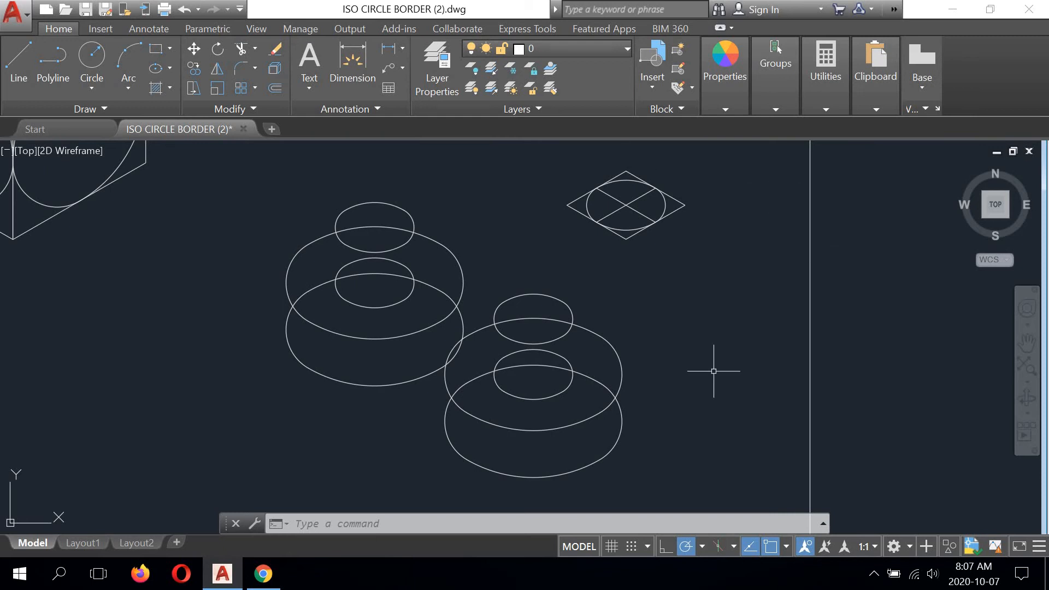
pyautogui.moveTo(376, 338); pyautogui.dragTo(363, 313, button='middle')
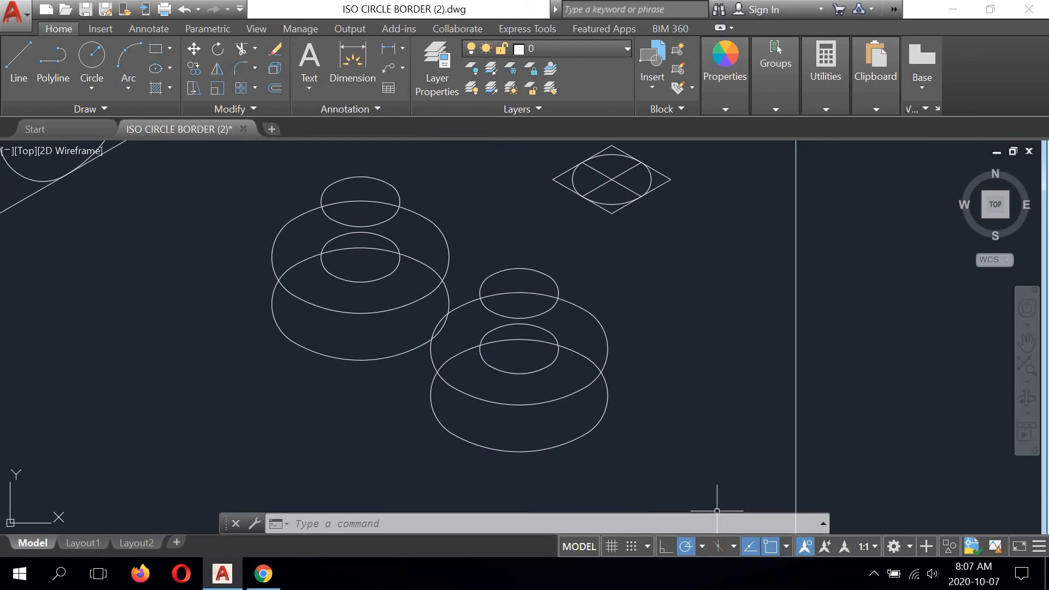
pyautogui.rightClick(770, 545)
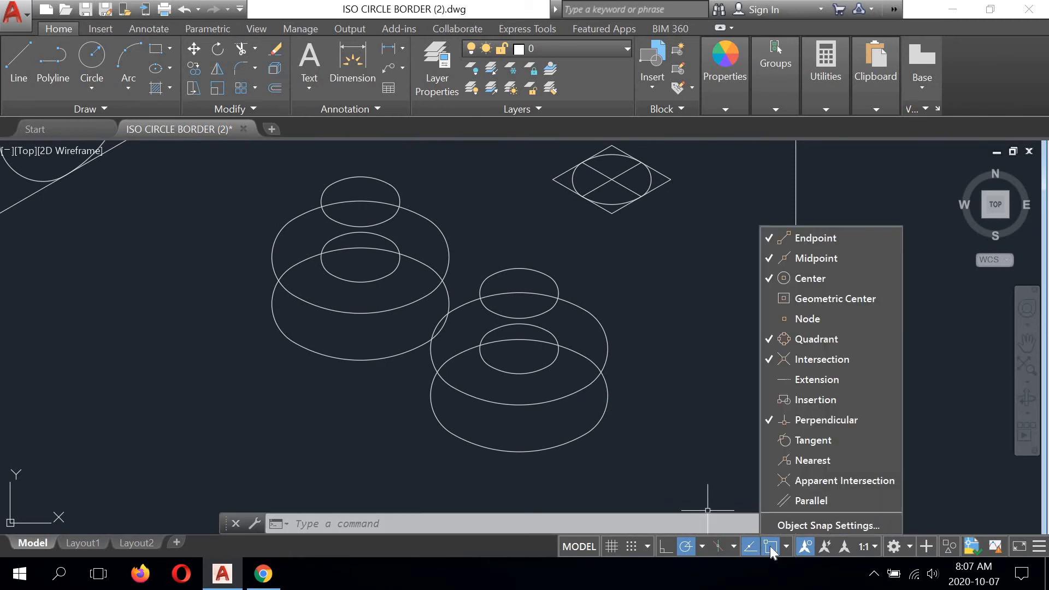
pyautogui.press('Escape')
pyautogui.rightClick(769, 546)
pyautogui.click(789, 527)
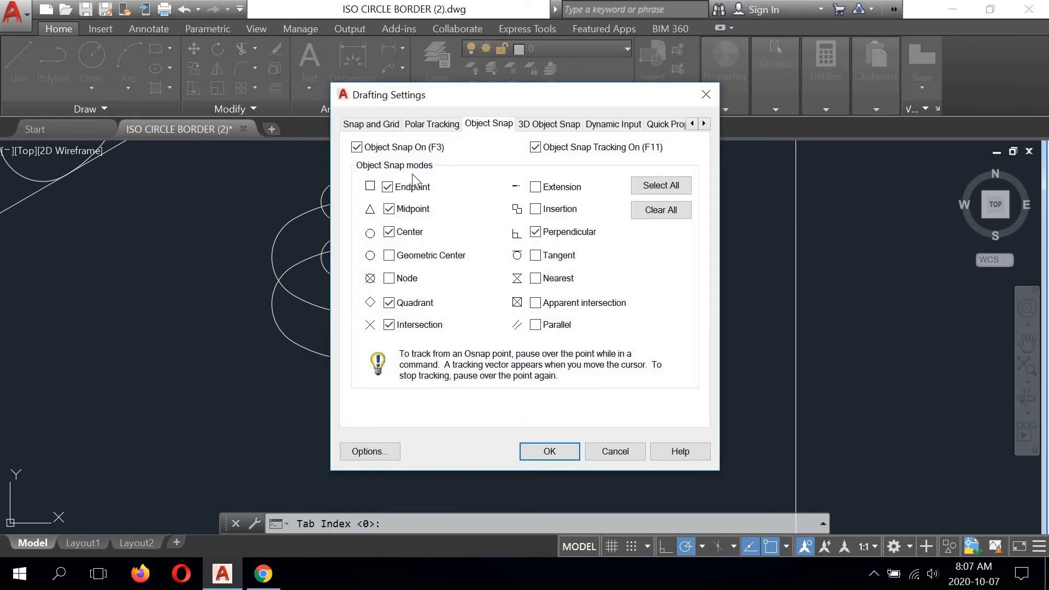
pyautogui.click(642, 214)
pyautogui.click(550, 451)
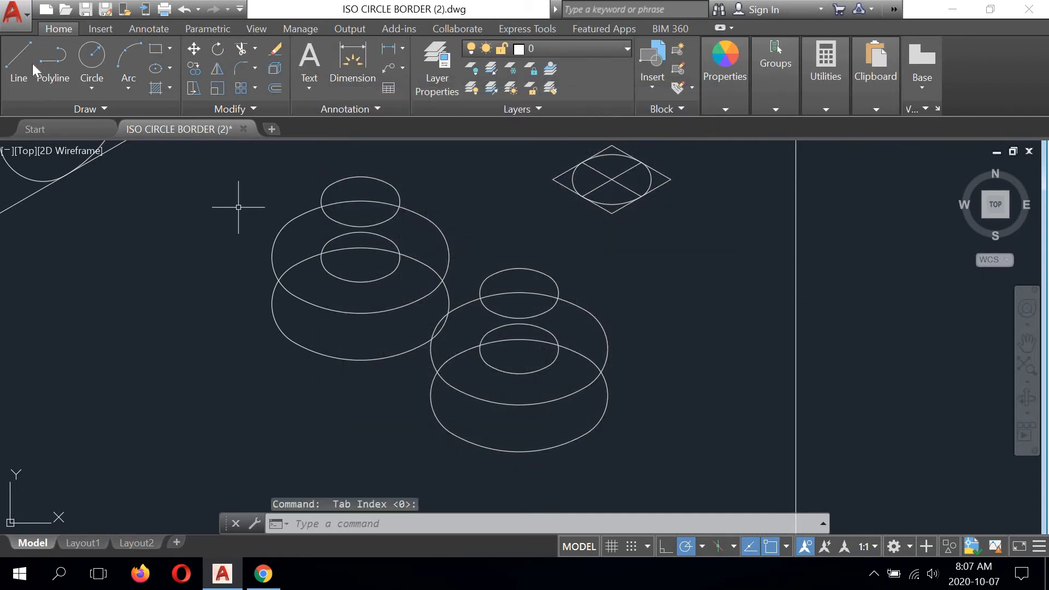
# - Draw a vertical line tangent to the outer left sides of the upper left cylinder's large top and bottom circles
pyautogui.write('l')
pyautogui.press('Return')
pyautogui.scroll(2, 244, 244)
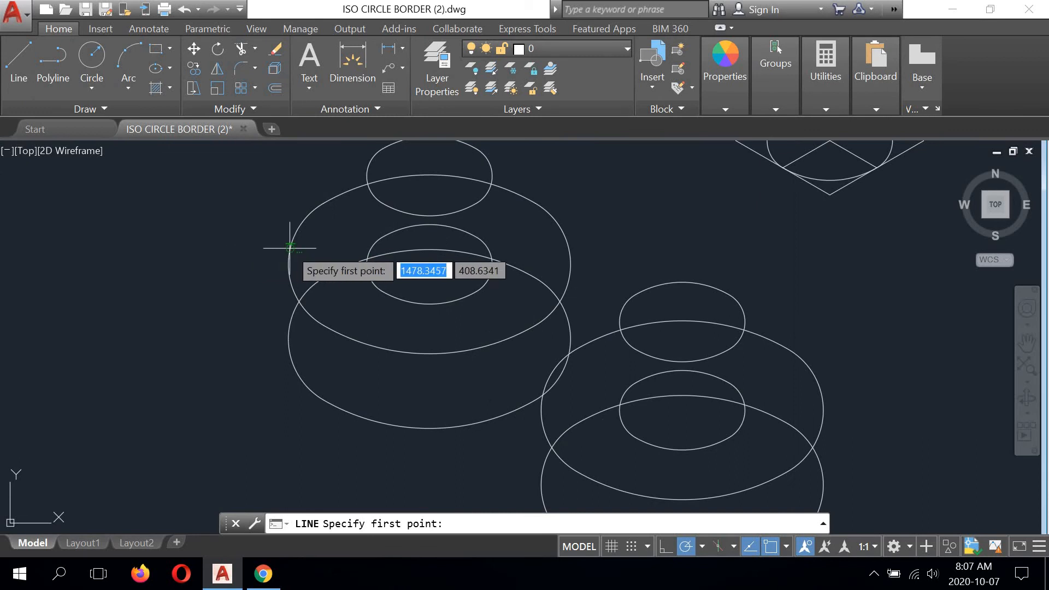
pyautogui.click(289, 263)
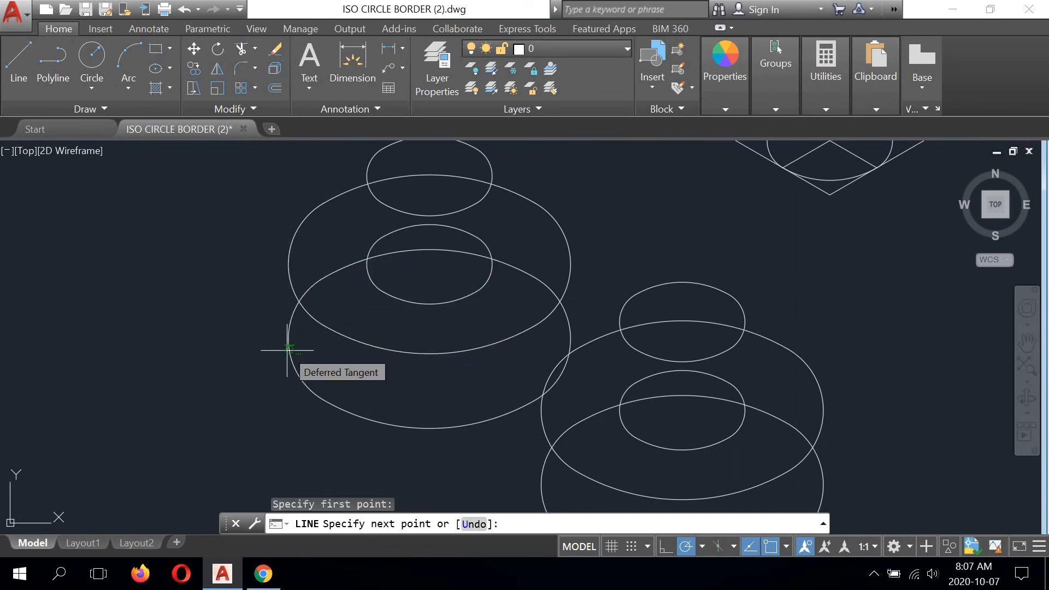
pyautogui.click(289, 351)
pyautogui.rightClick(210, 292)
pyautogui.click(258, 301)
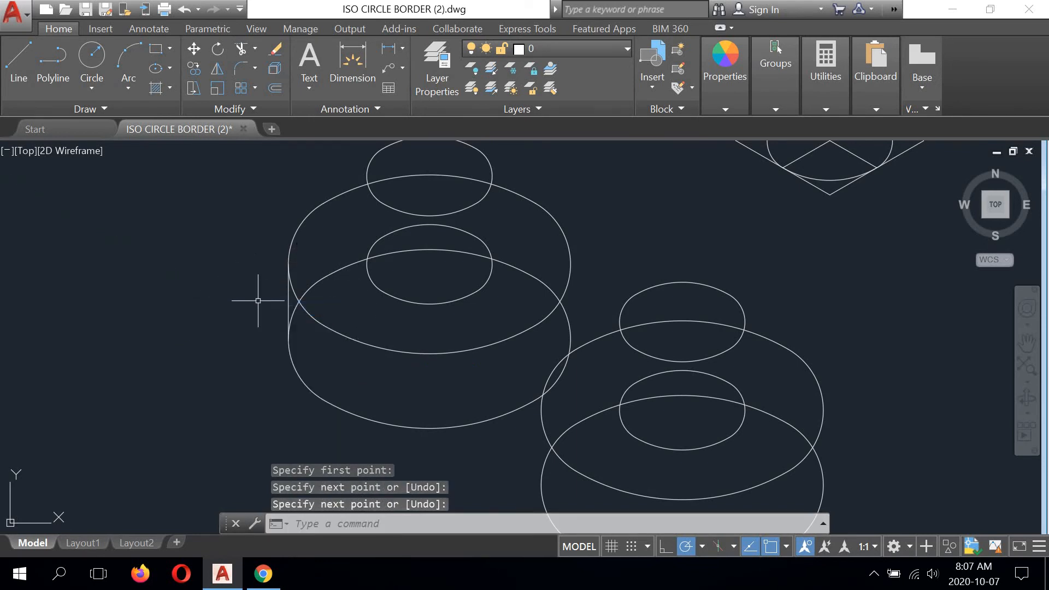
# - Draw a line tangent to the lower left sides of the two large bottom circles, joining the two cylinders
pyautogui.rightClick(597, 165)
pyautogui.click(615, 171)
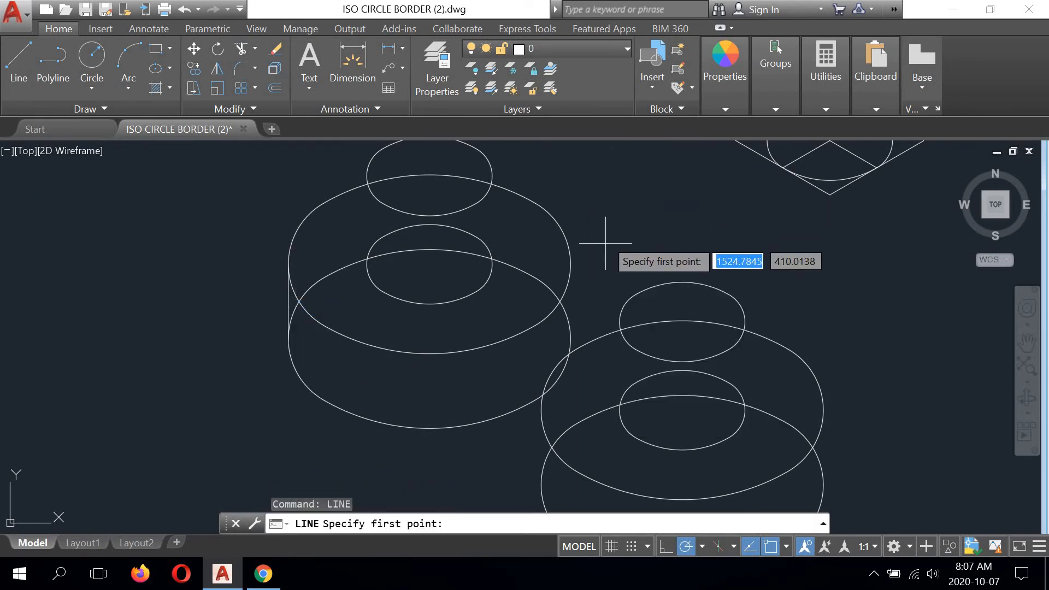
pyautogui.moveTo(606, 233); pyautogui.dragTo(543, 188, button='middle')
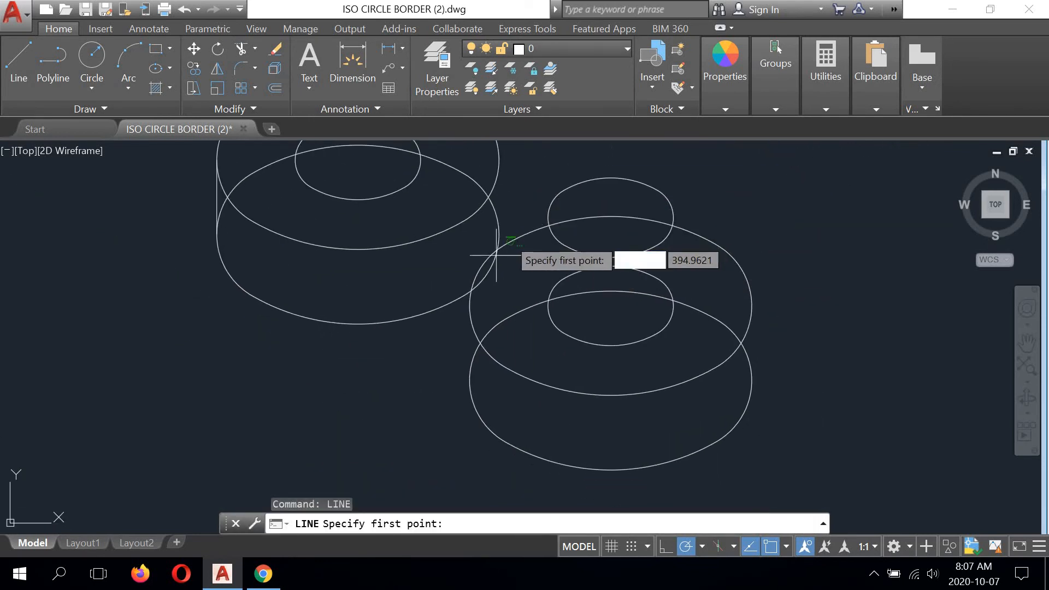
pyautogui.click(239, 287)
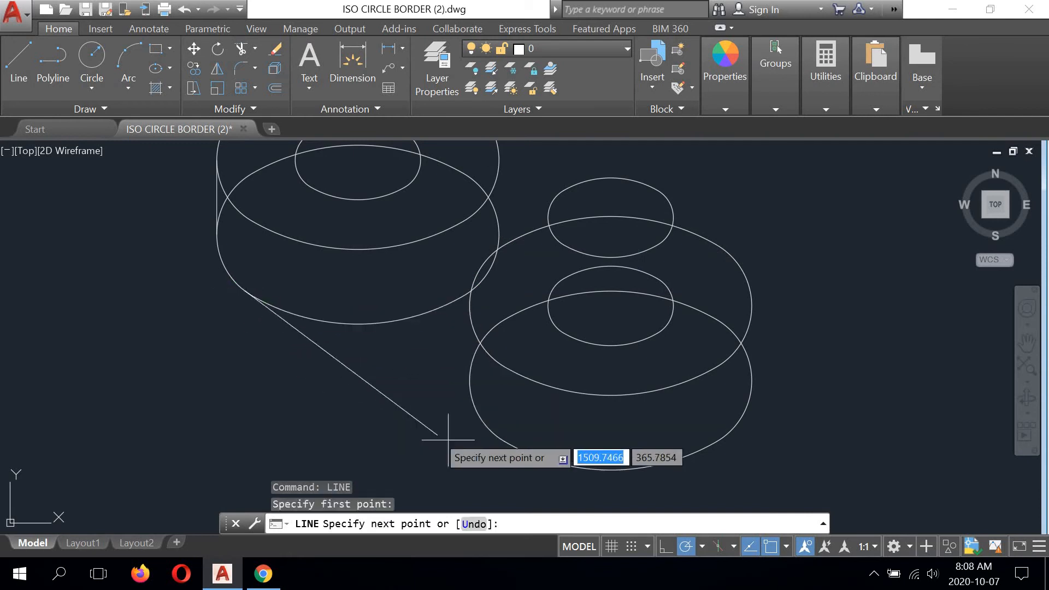
pyautogui.click(488, 437)
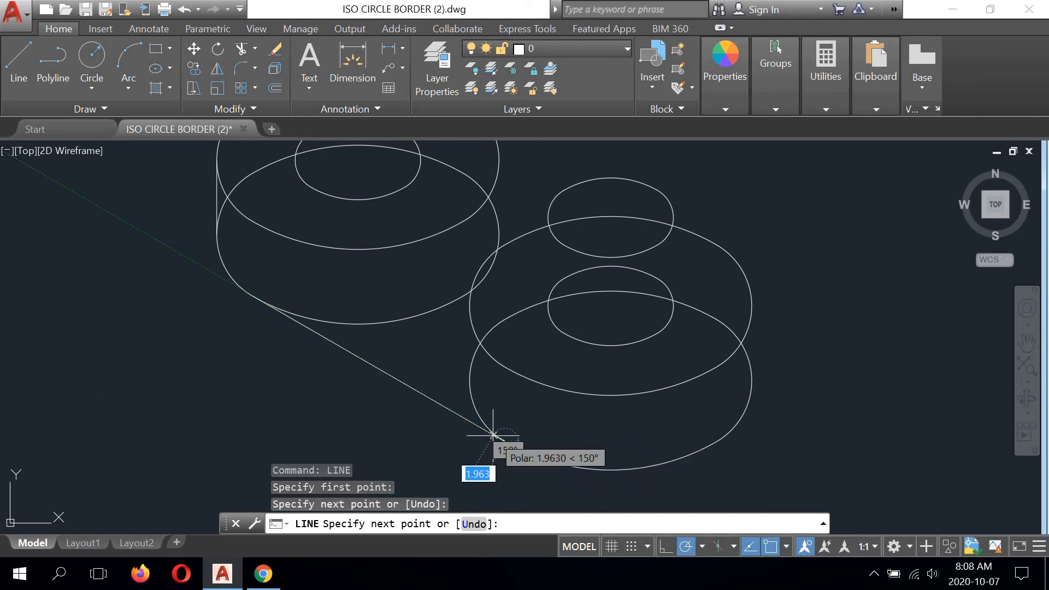
pyautogui.rightClick(340, 402)
pyautogui.click(377, 245)
pyautogui.scroll(2, 346, 339)
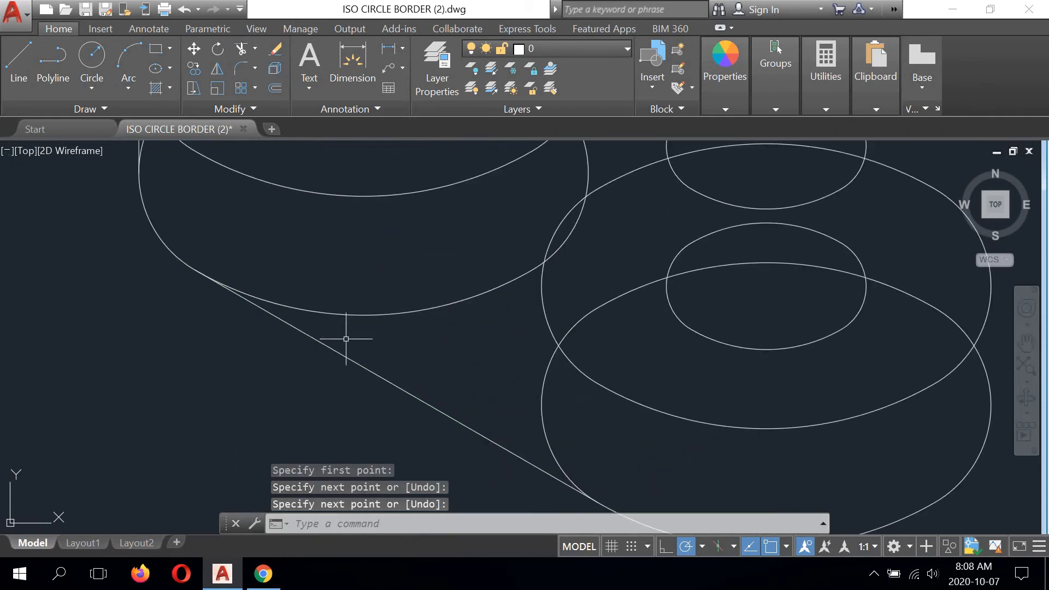
# - Draw a vertical line tangent to the outer right sides of the lower right cylinder's large top and bottom circles
pyautogui.scroll(-4, 363, 332)
pyautogui.rightClick(648, 217)
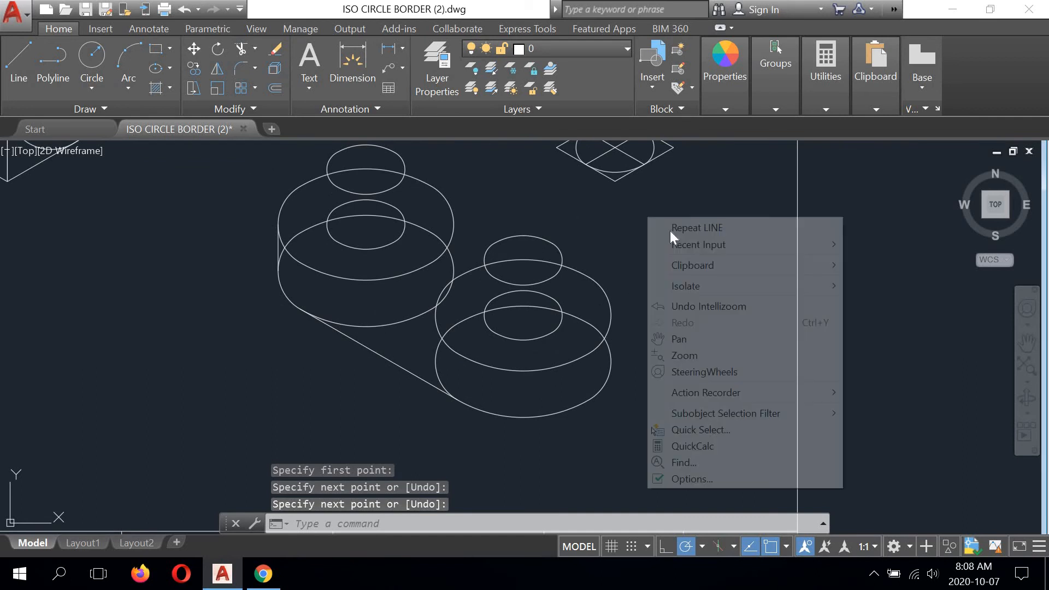
pyautogui.click(690, 228)
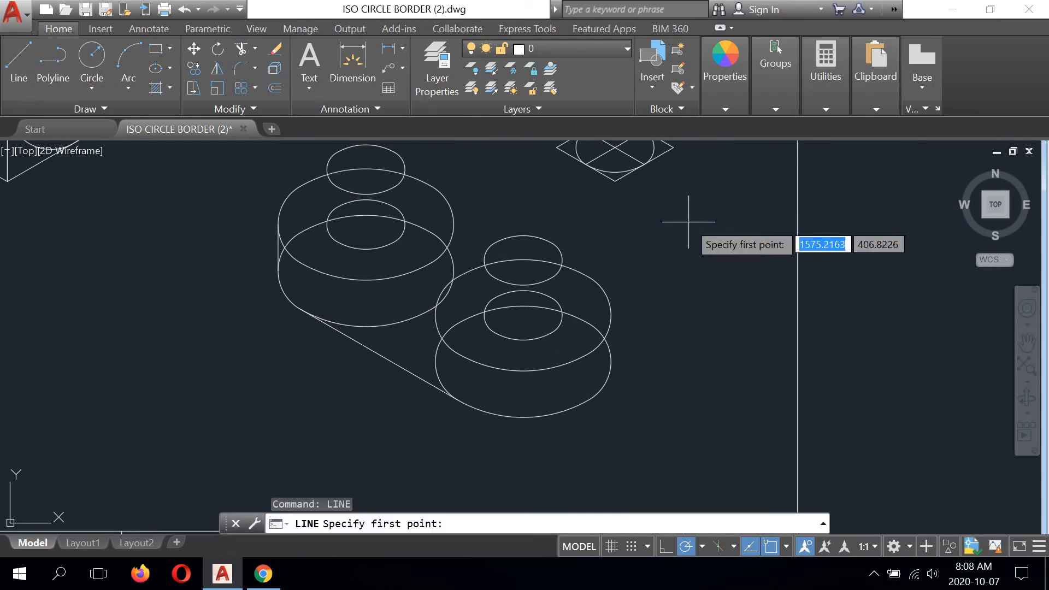
pyautogui.click(612, 313)
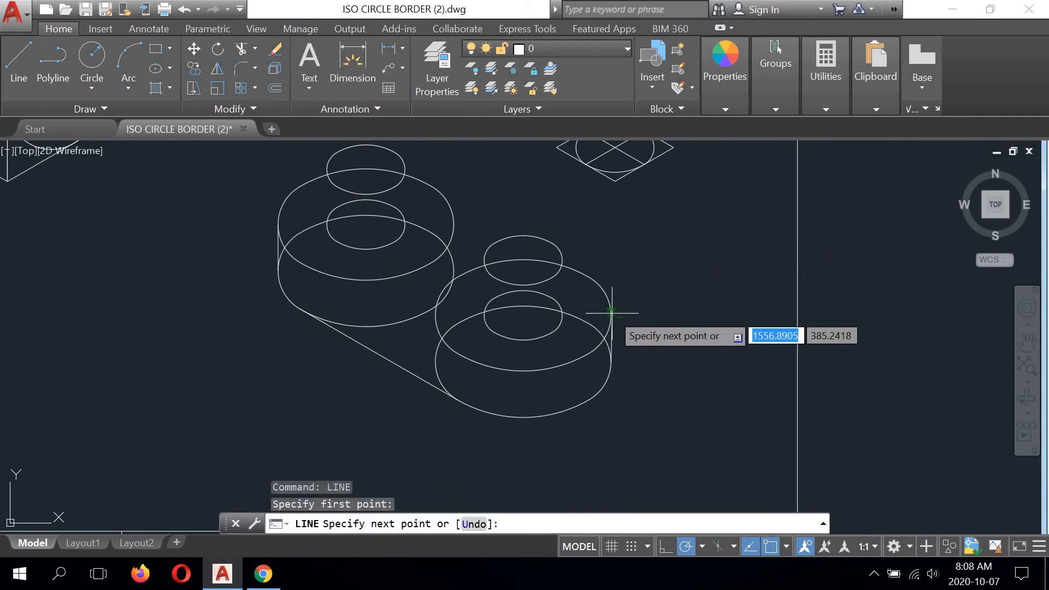
pyautogui.click(611, 361)
pyautogui.rightClick(678, 252)
pyautogui.click(722, 282)
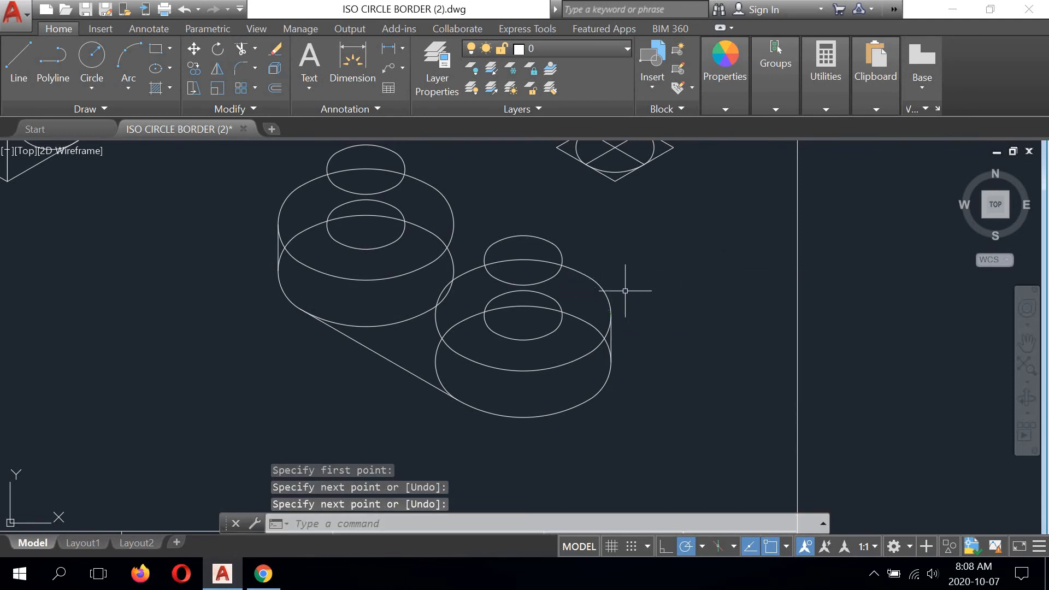
# - Draw a line tangent to the upper right sides of the two large top circles, joining the two cylinders
pyautogui.moveTo(628, 286); pyautogui.dragTo(606, 320, button='middle')
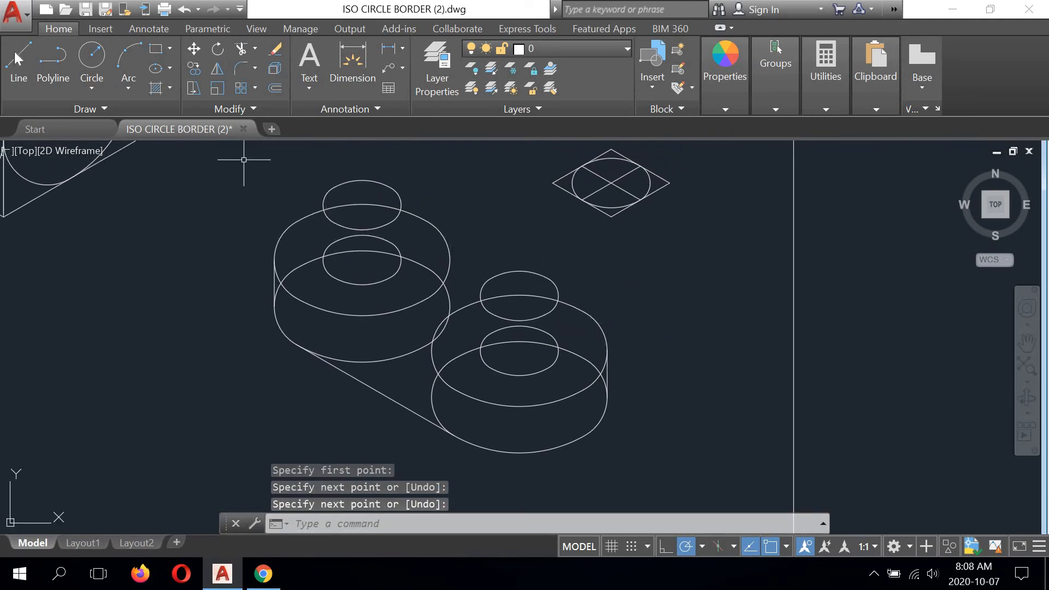
pyautogui.rightClick(189, 182)
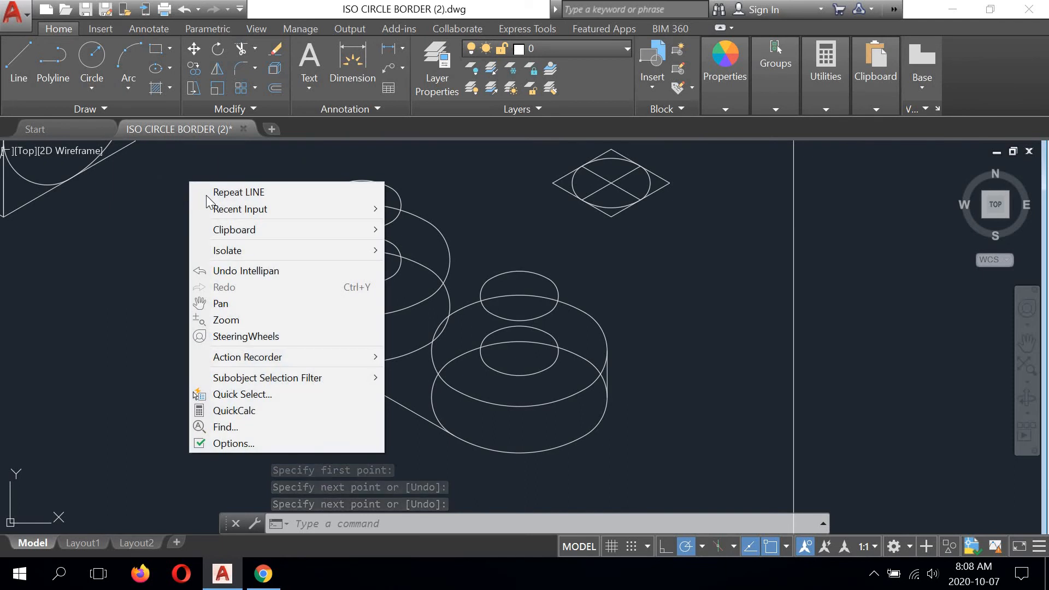
pyautogui.click(210, 192)
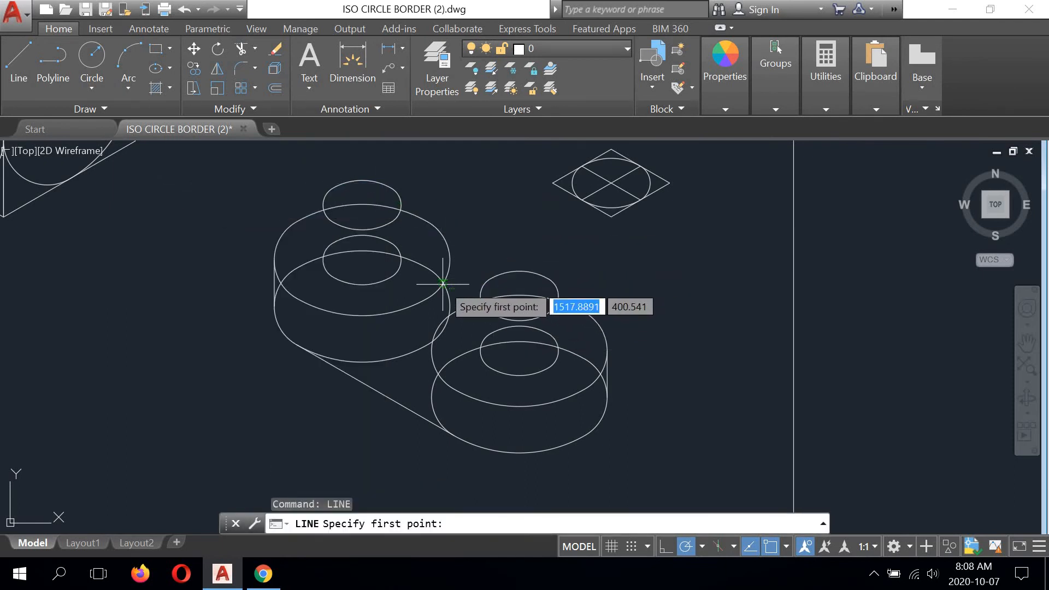
pyautogui.click(500, 296)
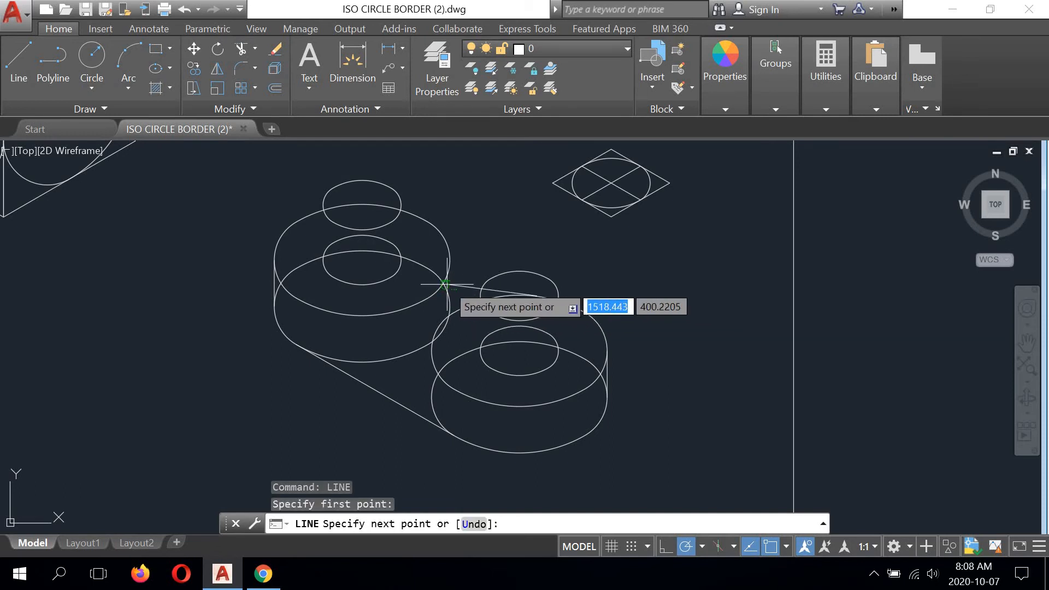
pyautogui.click(426, 215)
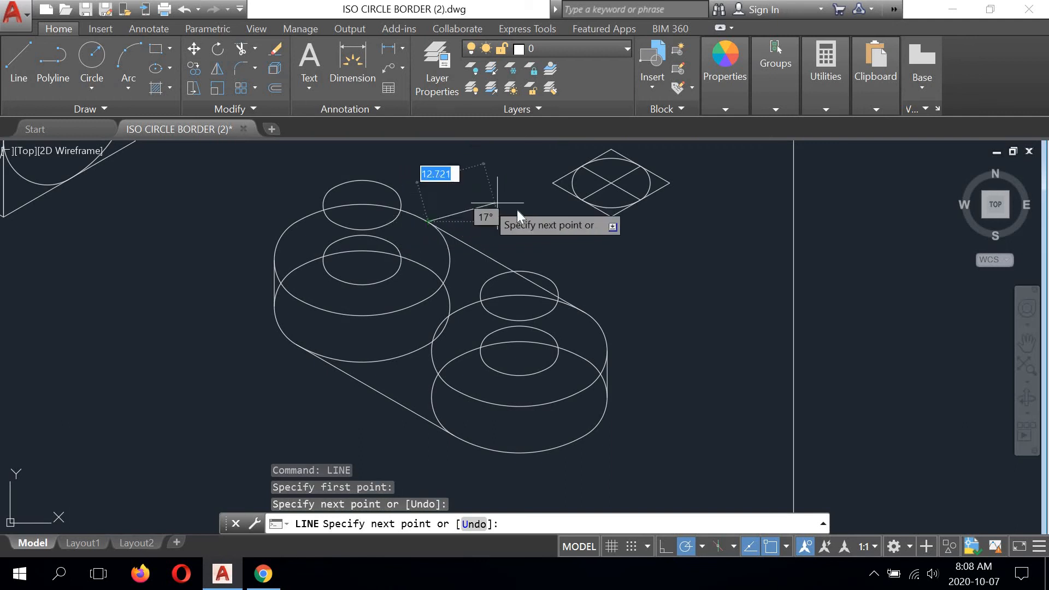
pyautogui.rightClick(504, 203)
pyautogui.click(534, 214)
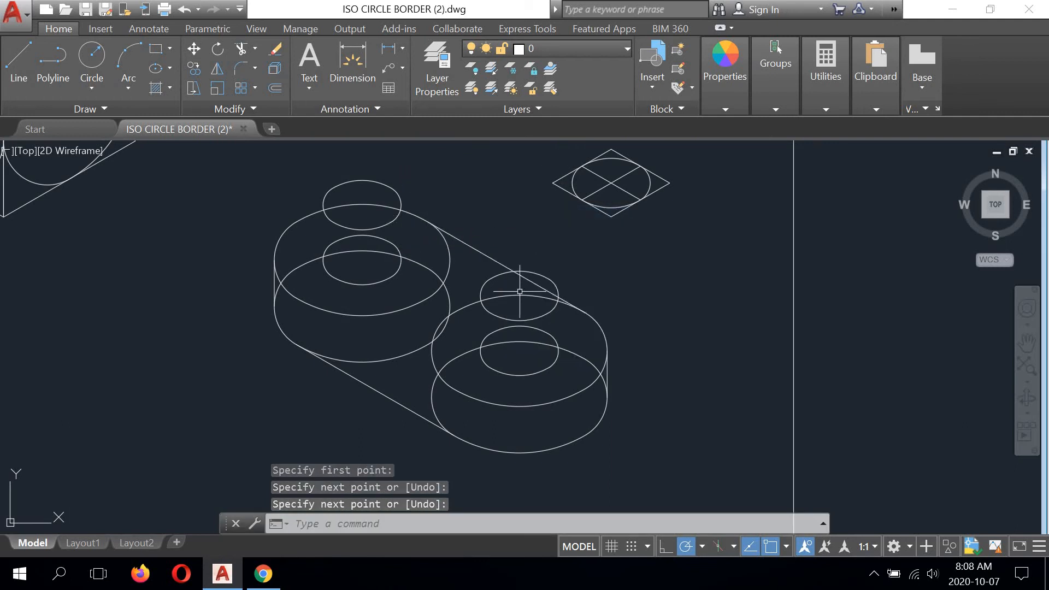
# - Draw a line tangent to the lower left sides of the two large top circles for the front top edge
pyautogui.click(21, 56)
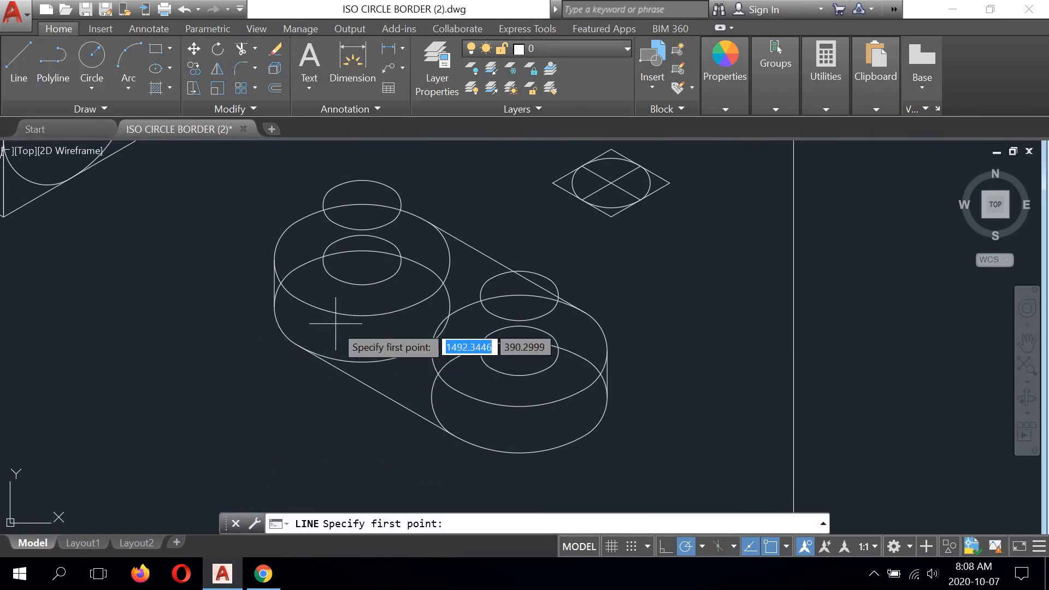
pyautogui.click(314, 306)
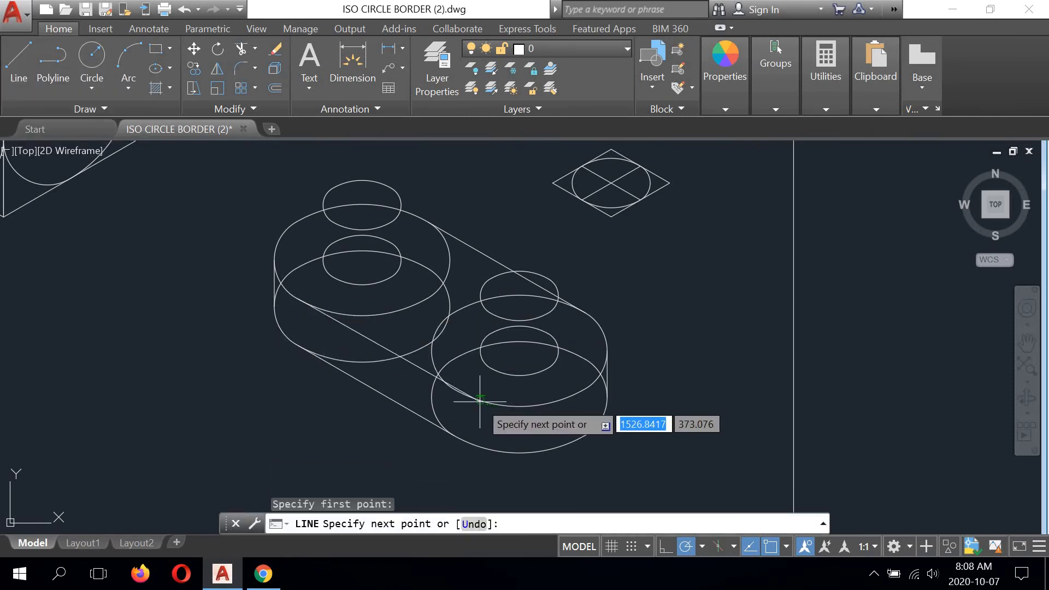
pyautogui.click(437, 373)
pyautogui.rightClick(692, 287)
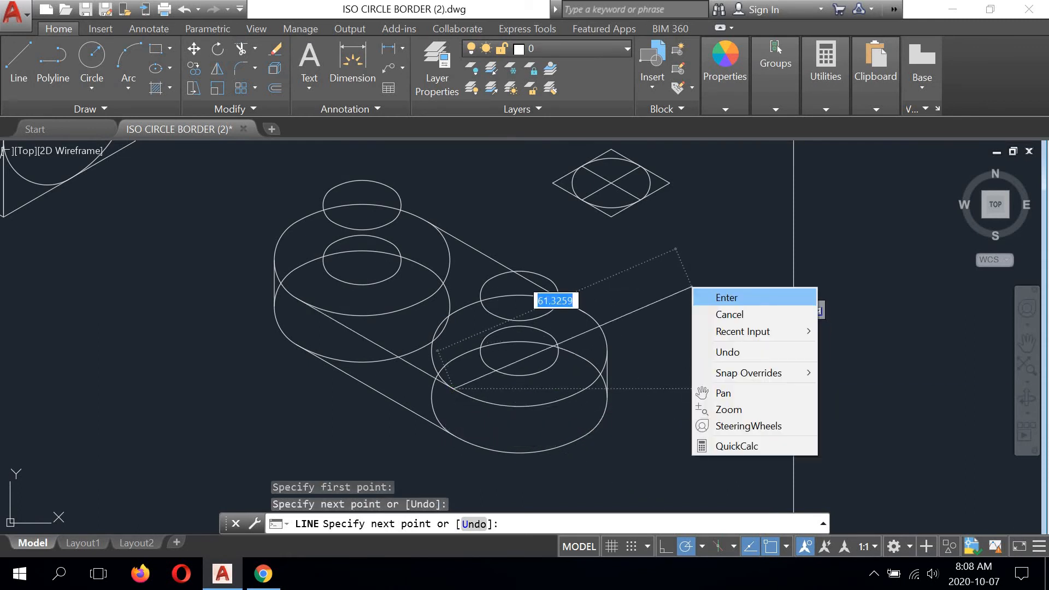
pyautogui.click(720, 295)
pyautogui.moveTo(411, 345); pyautogui.dragTo(419, 340, button='middle')
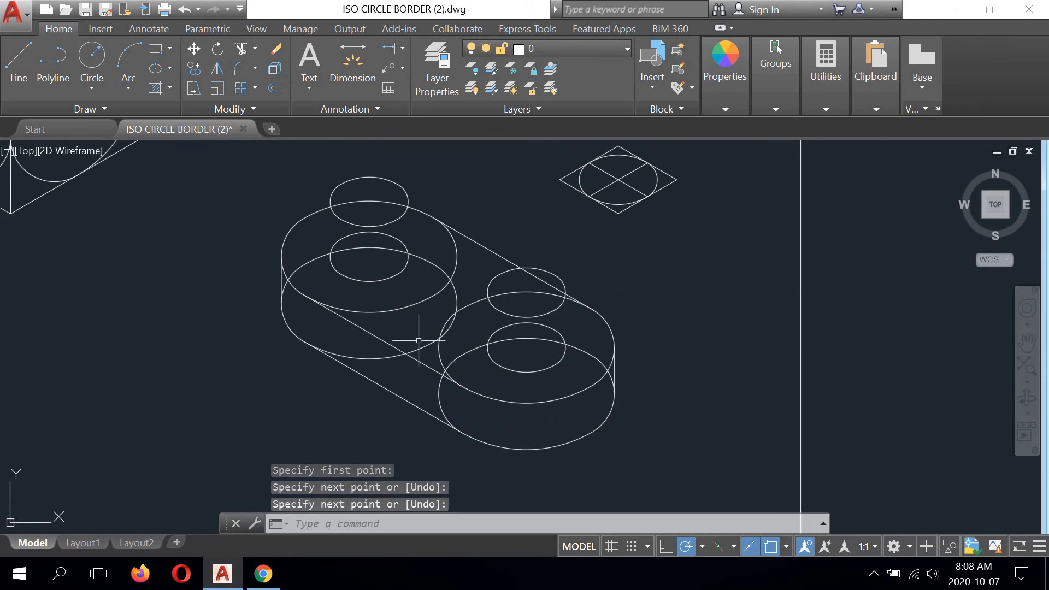
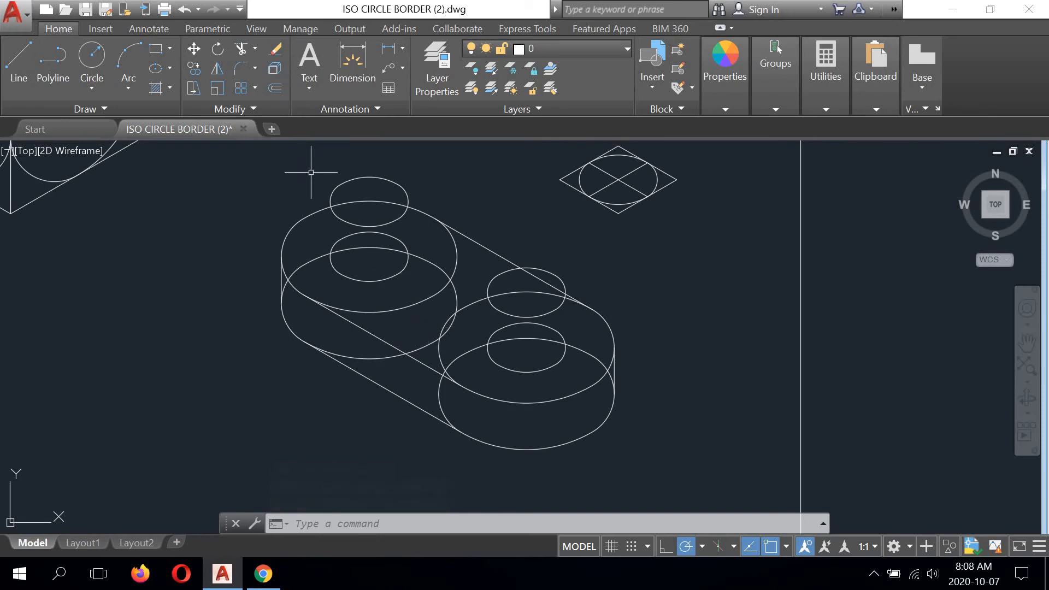
# - Trim away the parts of the two large bottom circles lying between the front top and front bottom tangent lines
pyautogui.click(241, 48)
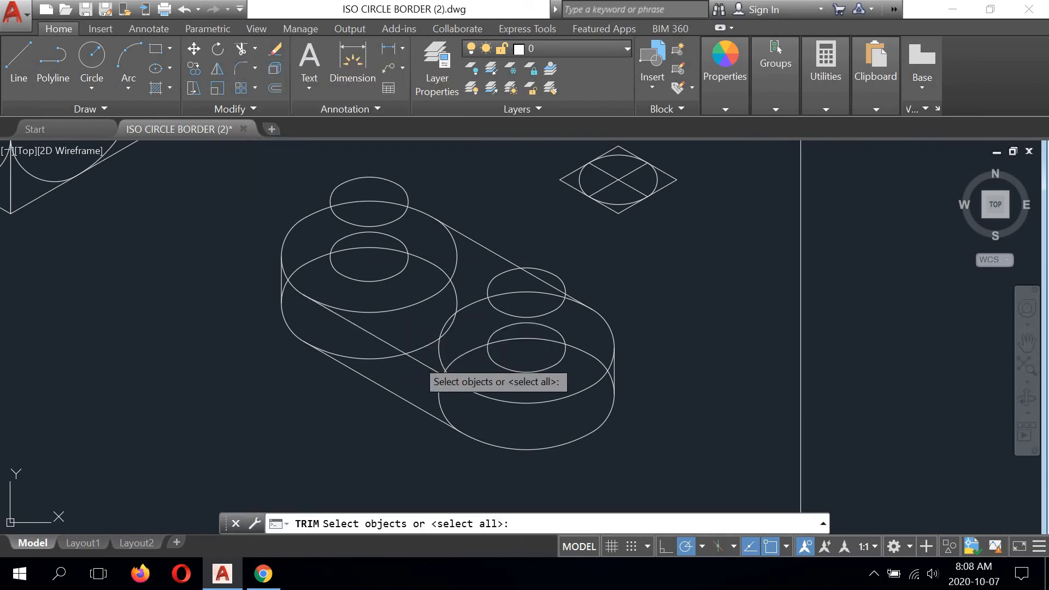
pyautogui.click(407, 354)
pyautogui.click(384, 387)
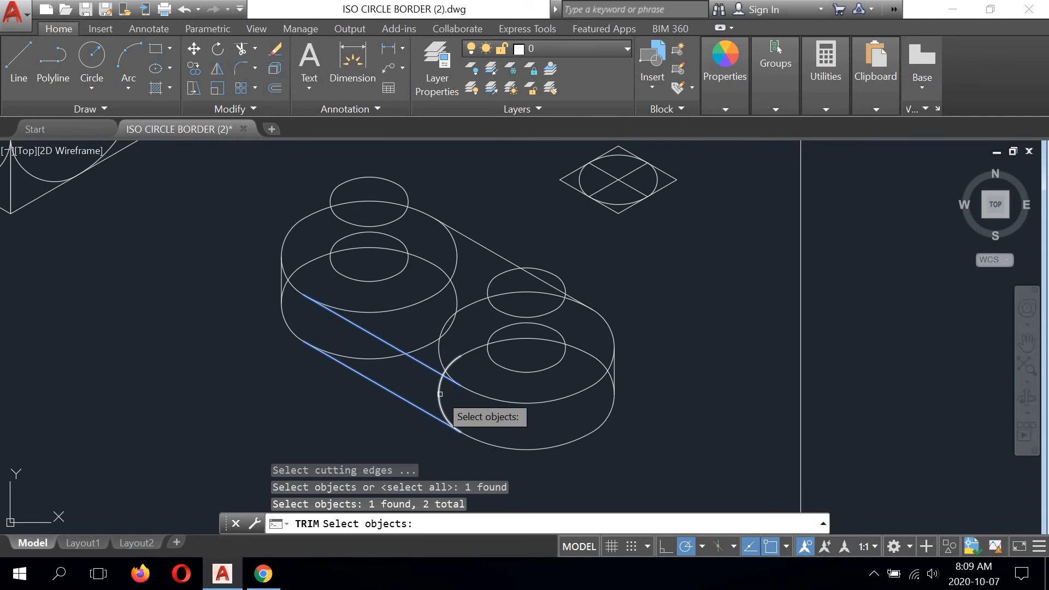
pyautogui.press('Return')
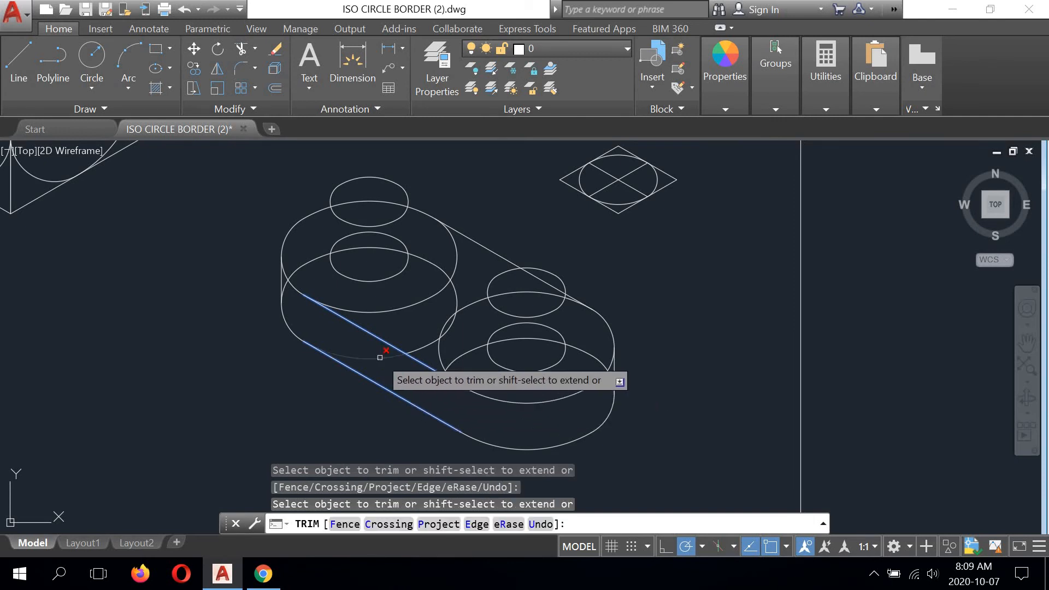
pyautogui.rightClick(242, 341)
pyautogui.click(258, 348)
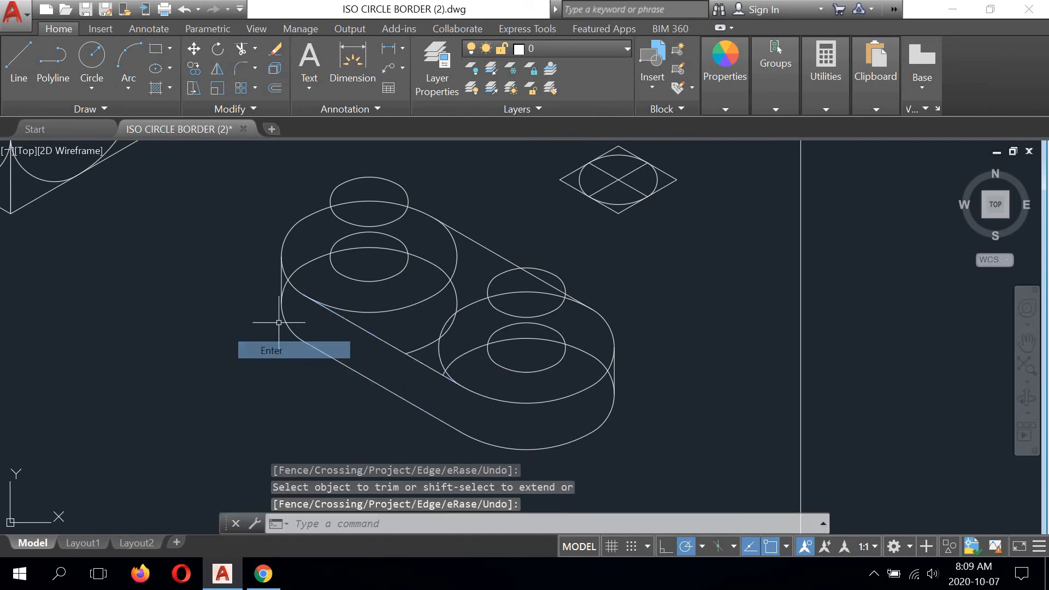
# - Try to trim the upper left cylinder's large bottom circle using only its top circle as cutting edge, and undo that trim
pyautogui.scroll(3, 301, 291)
pyautogui.rightClick(199, 217)
pyautogui.click(235, 226)
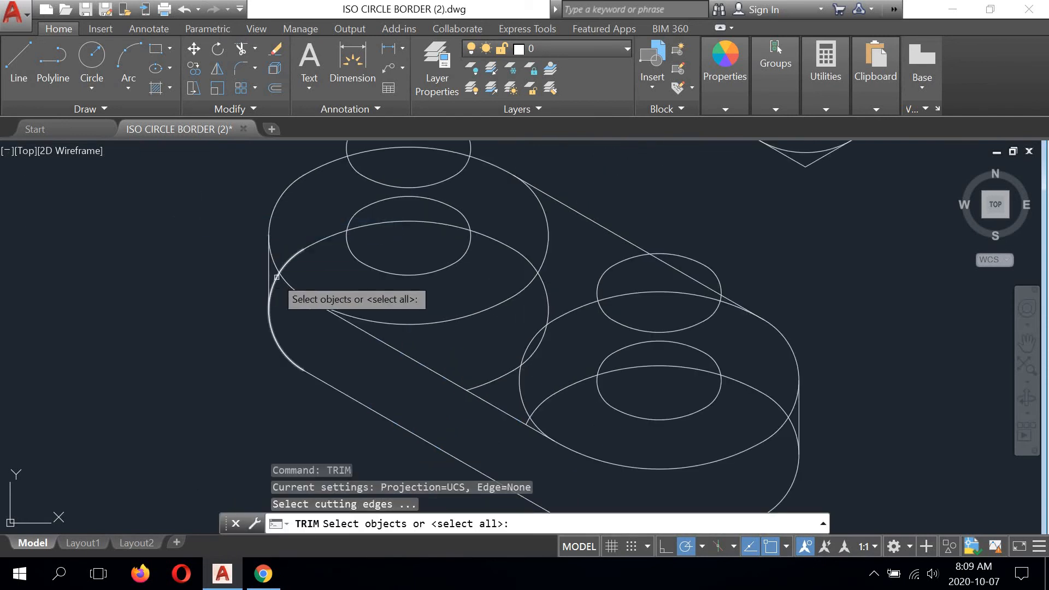
pyautogui.click(273, 281)
pyautogui.press('Return')
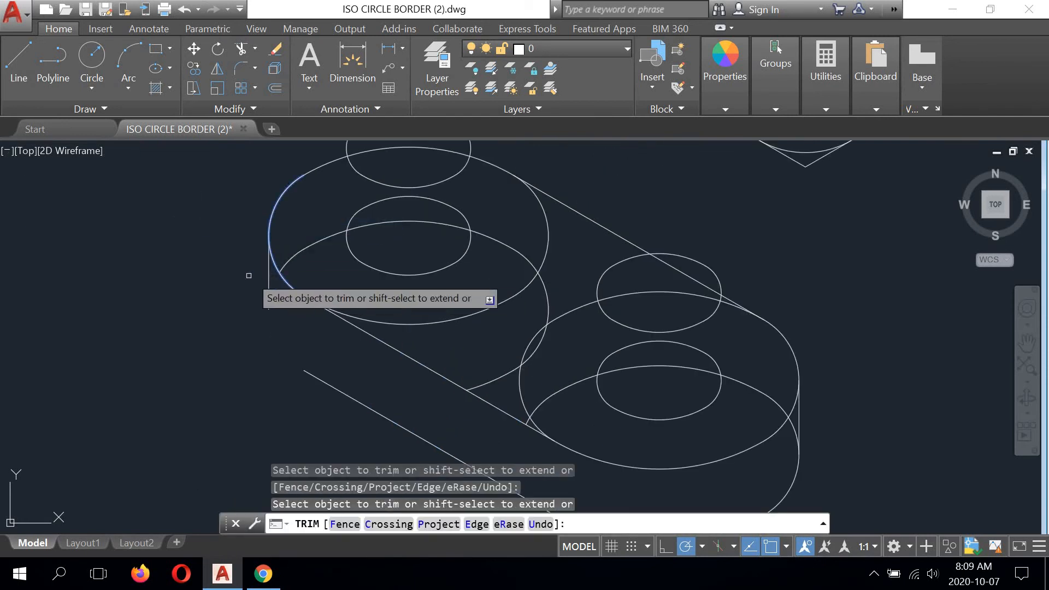
pyautogui.rightClick(200, 249)
pyautogui.click(236, 260)
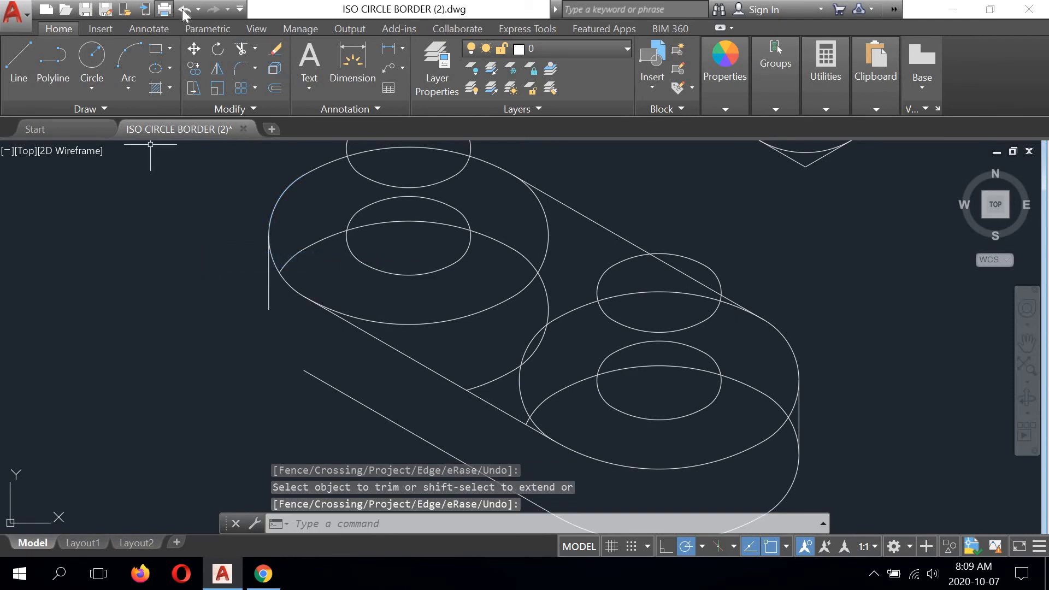
pyautogui.click(182, 9)
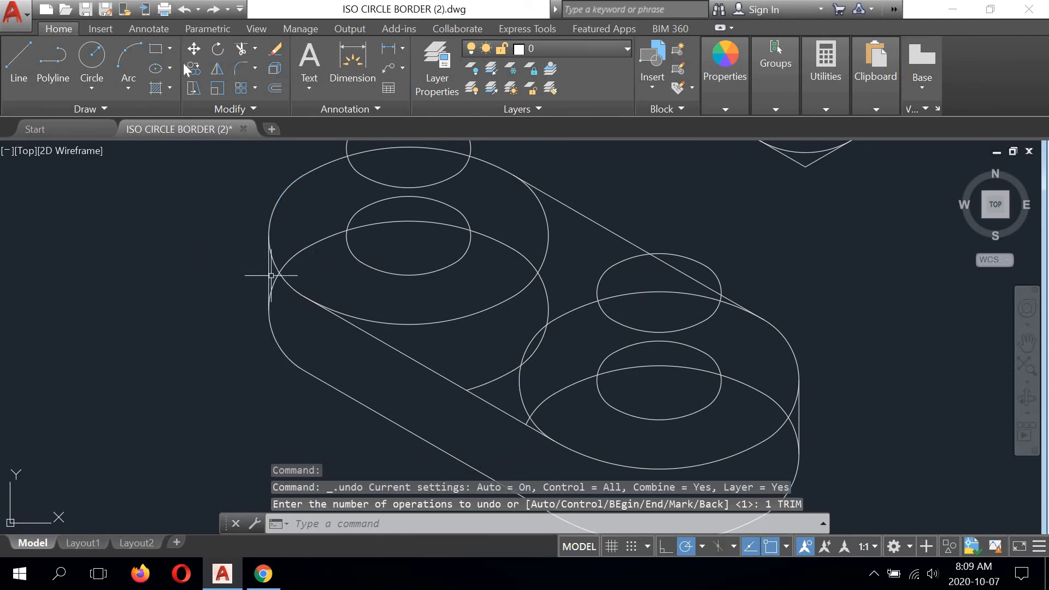
# - Trim the upper left cylinder's large bottom circle between the vertical outer edge and the large top circle's left arc
pyautogui.click(241, 48)
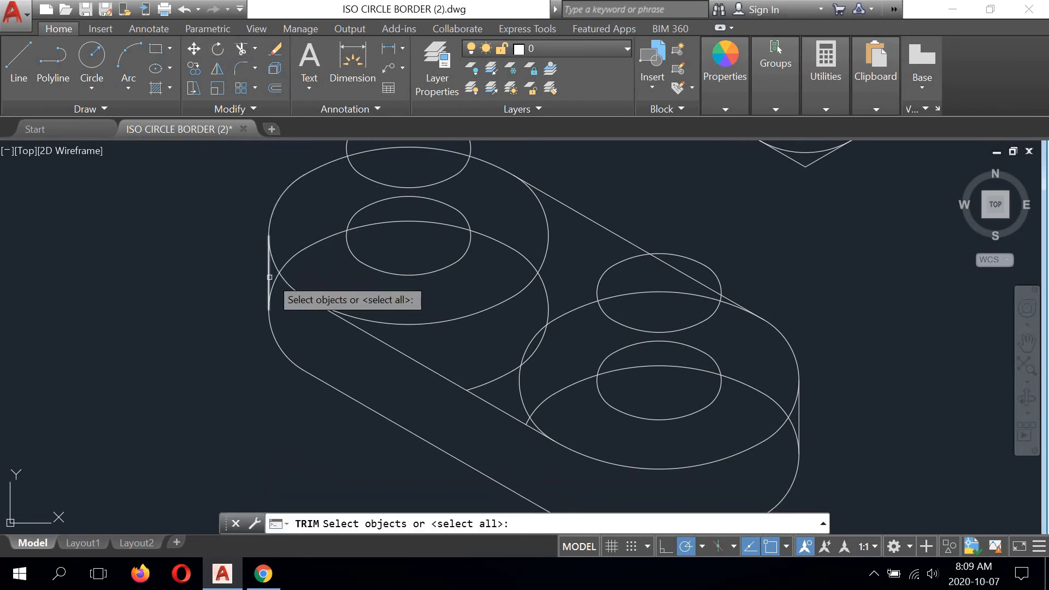
pyautogui.click(274, 277)
pyautogui.click(272, 277)
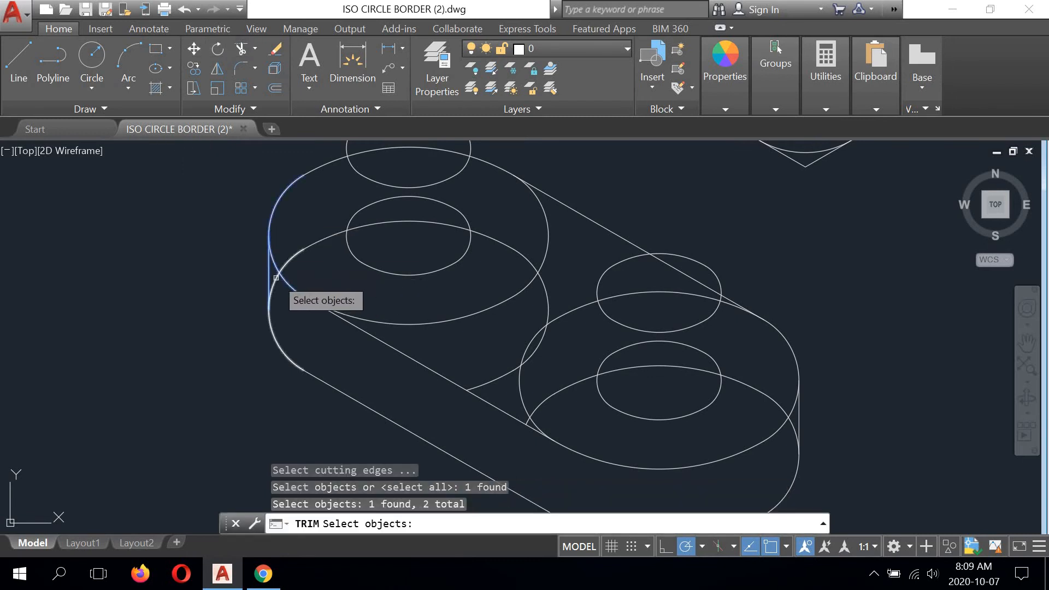
pyautogui.press('Return')
pyautogui.rightClick(215, 236)
pyautogui.click(240, 251)
# - Draw a vertical line joining the left sides of the upper left peg's small top and bottom circles
pyautogui.scroll(-4, 217, 224)
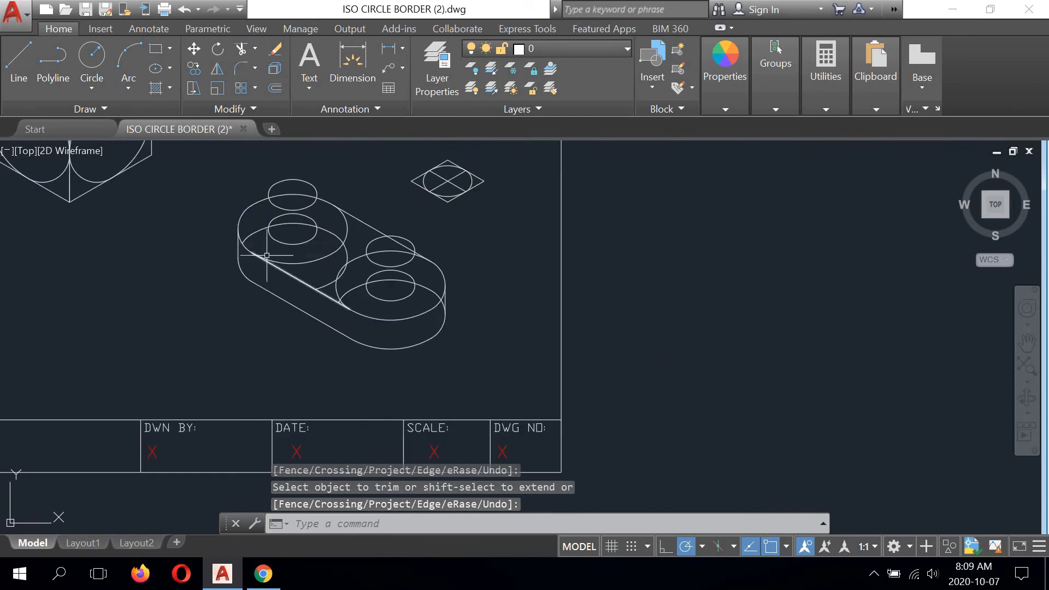
pyautogui.moveTo(316, 255)
pyautogui.mouseDown(button='middle')
pyautogui.moveTo(380, 281)
pyautogui.moveTo(387, 309)
pyautogui.mouseUp(button='middle')
pyautogui.scroll(2, 381, 282)
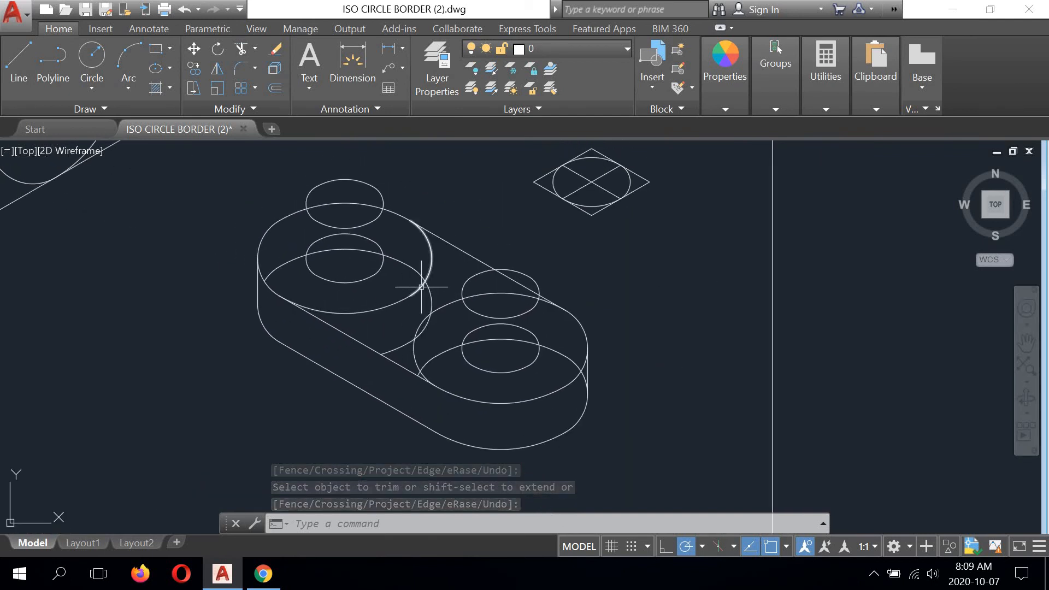
pyautogui.moveTo(539, 371); pyautogui.dragTo(506, 345, button='middle')
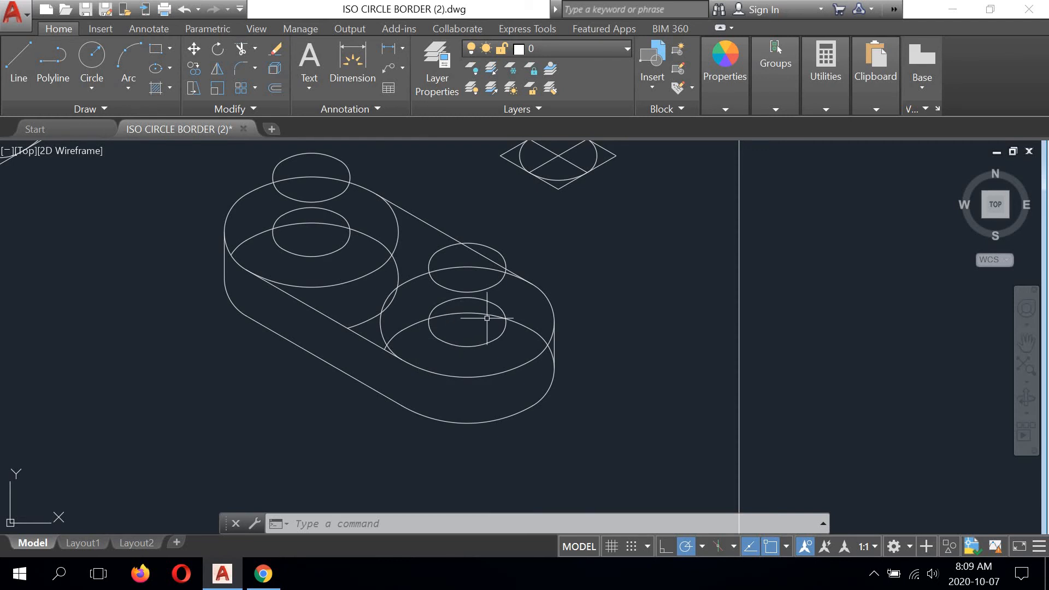
pyautogui.moveTo(368, 269); pyautogui.dragTo(455, 345, button='middle')
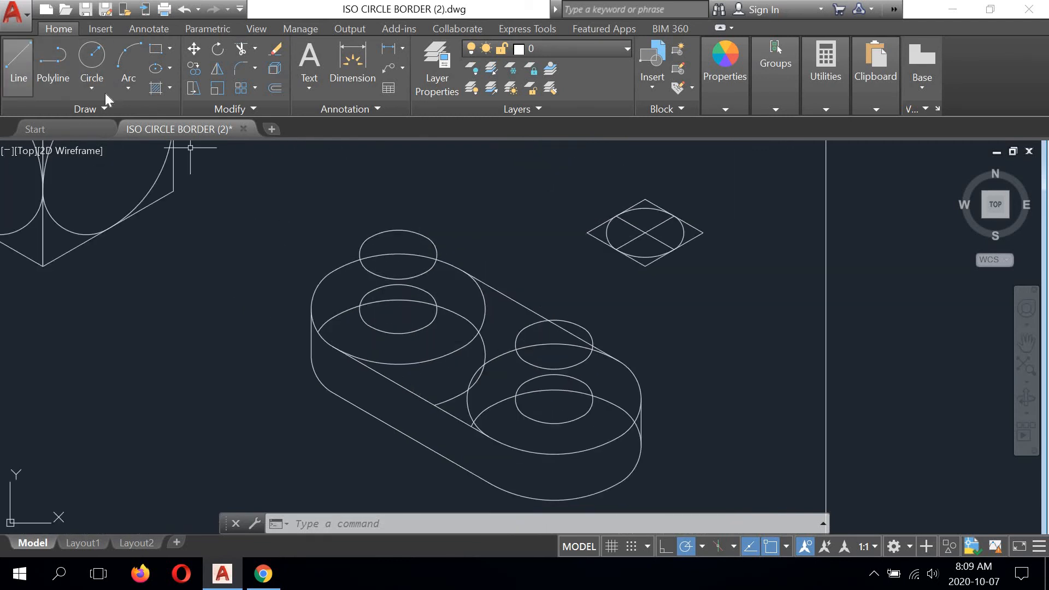
pyautogui.click(19, 60)
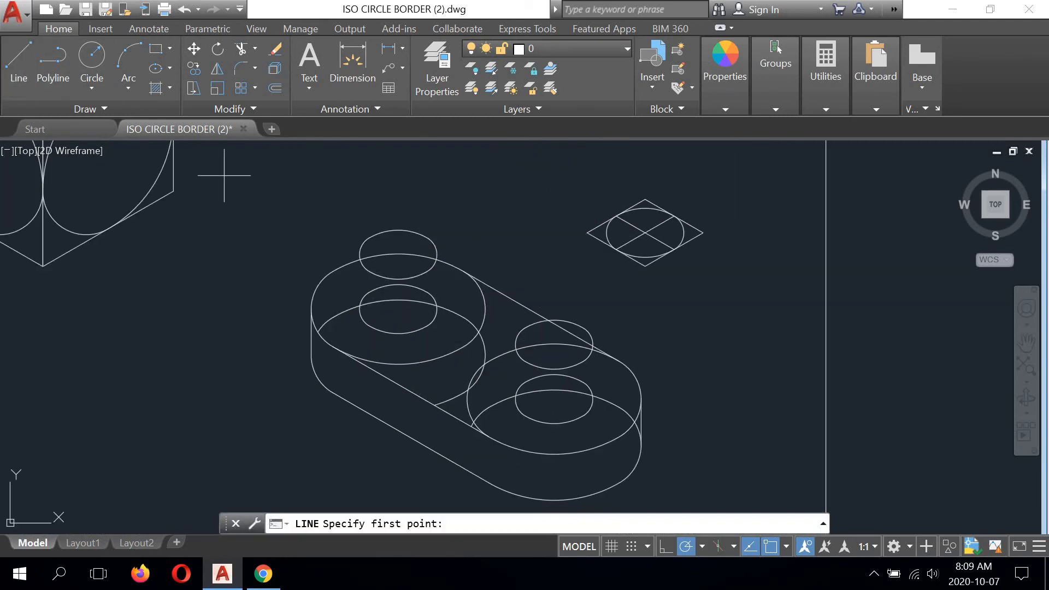
pyautogui.click(359, 254)
pyautogui.click(361, 312)
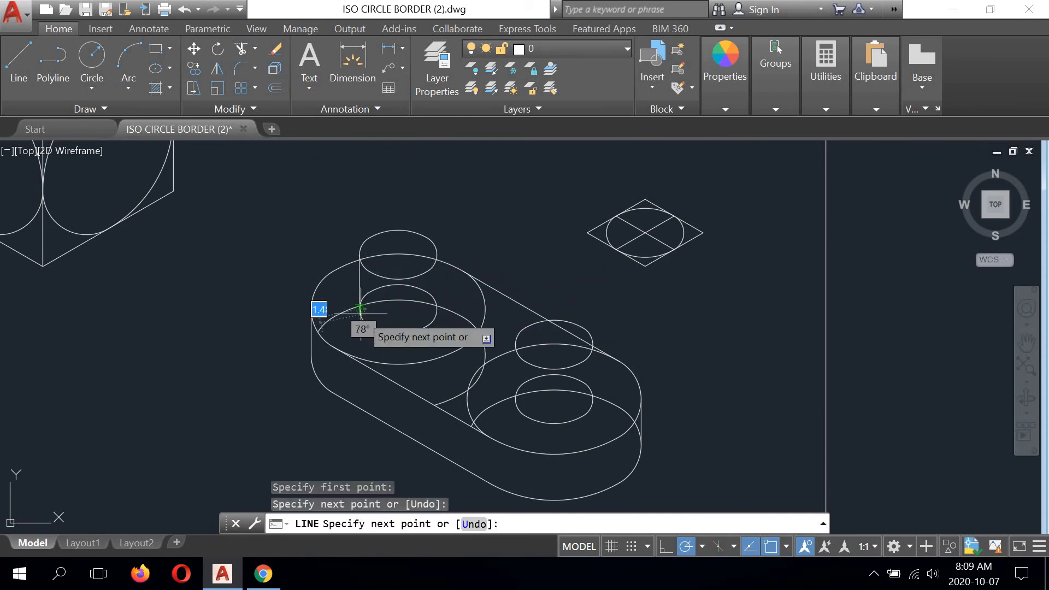
pyautogui.rightClick(509, 198)
pyautogui.click(516, 207)
# - Draw a vertical line joining the right sides of the upper left peg's small top and bottom circles
pyautogui.rightClick(487, 197)
pyautogui.click(537, 207)
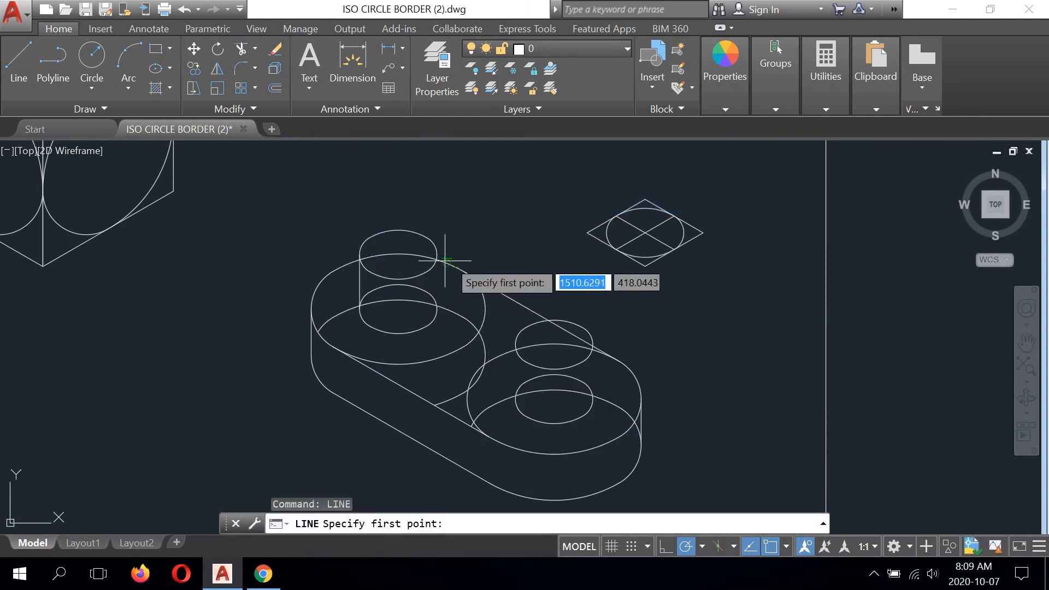
pyautogui.click(436, 254)
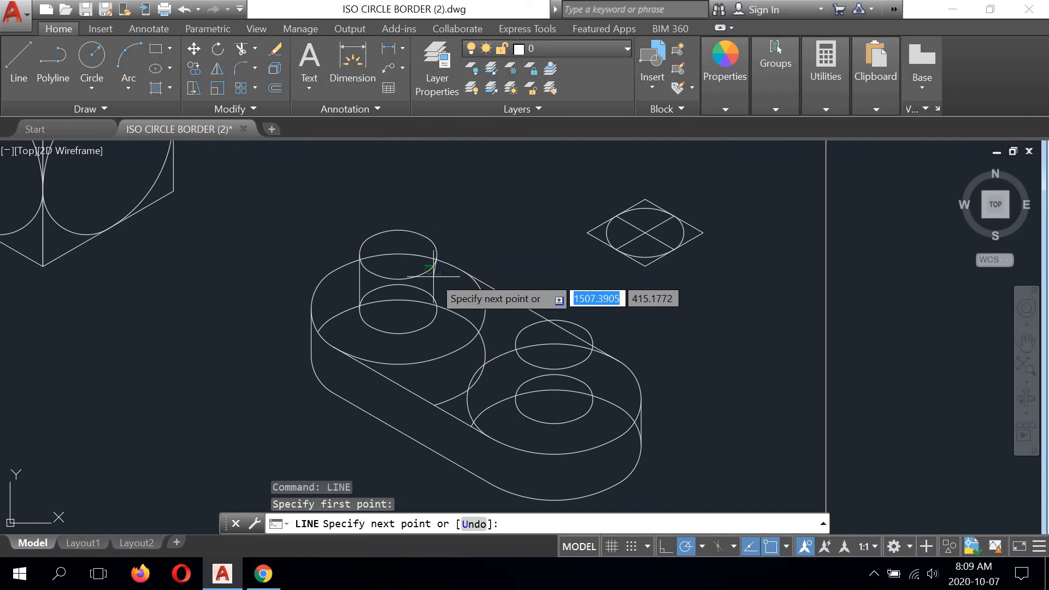
pyautogui.click(436, 310)
pyautogui.rightClick(523, 223)
pyautogui.click(538, 231)
# - Draw a vertical line joining the left sides of the lower right peg's small top and bottom circles
pyautogui.moveTo(539, 261); pyautogui.dragTo(479, 213, button='middle')
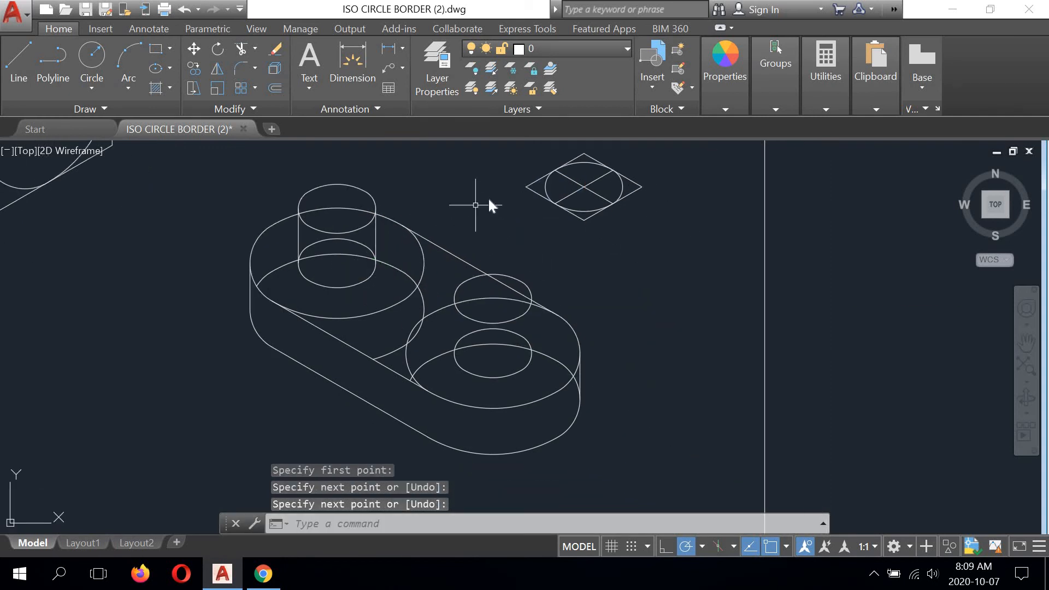
pyautogui.rightClick(471, 185)
pyautogui.click(494, 194)
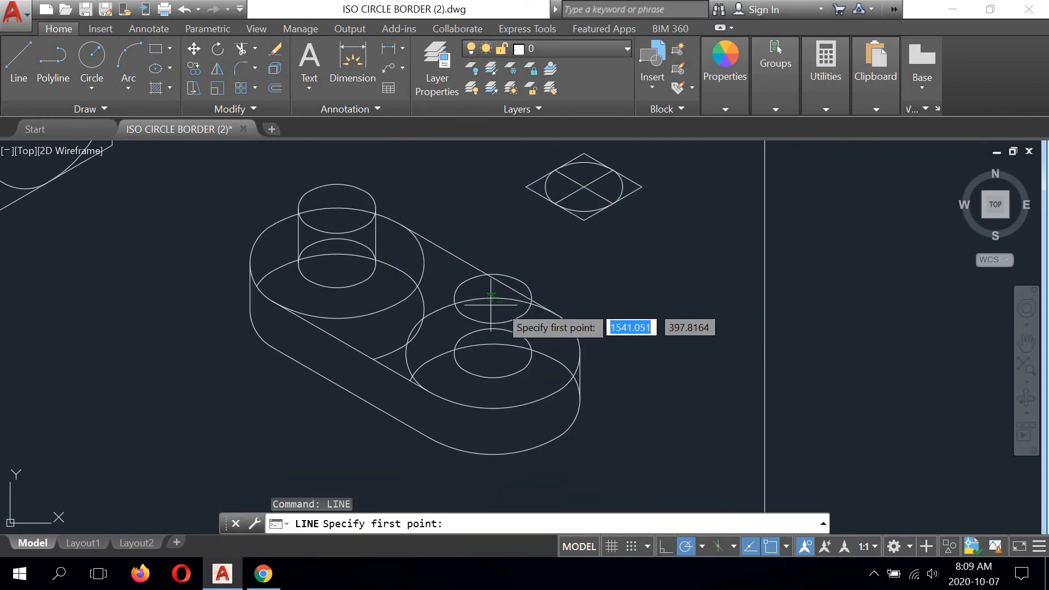
pyautogui.click(449, 350)
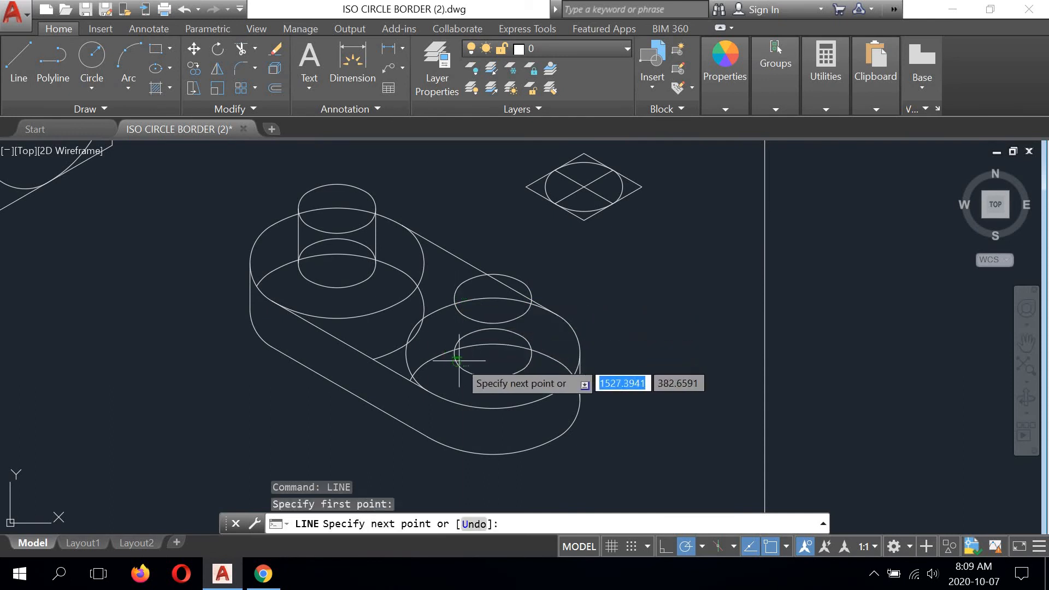
pyautogui.rightClick(647, 263)
pyautogui.click(651, 271)
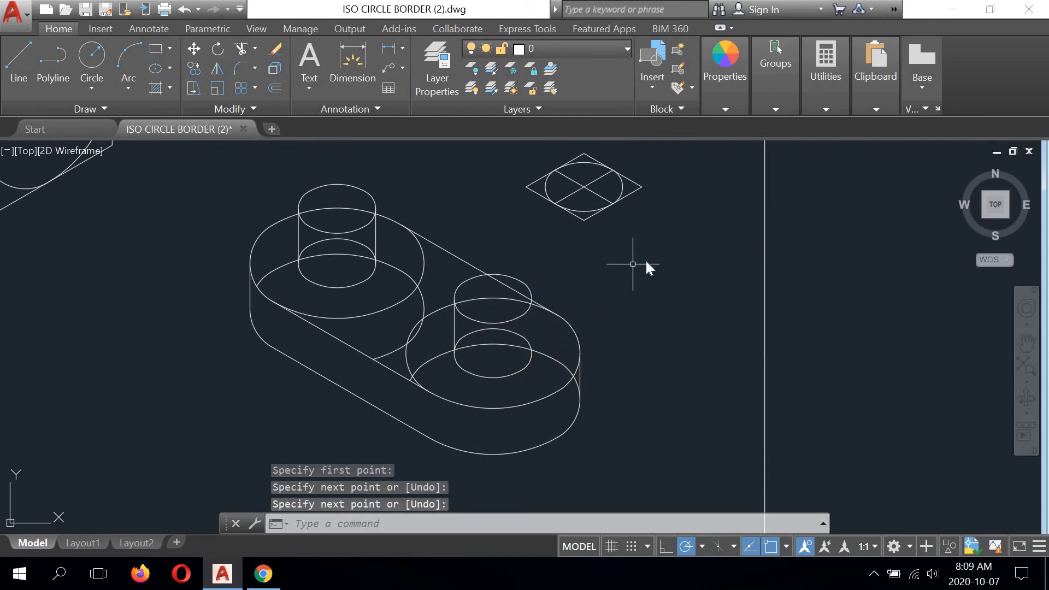
# - Draw a vertical line joining the right sides of the lower right peg's small top and bottom circles
pyautogui.rightClick(621, 258)
pyautogui.click(634, 264)
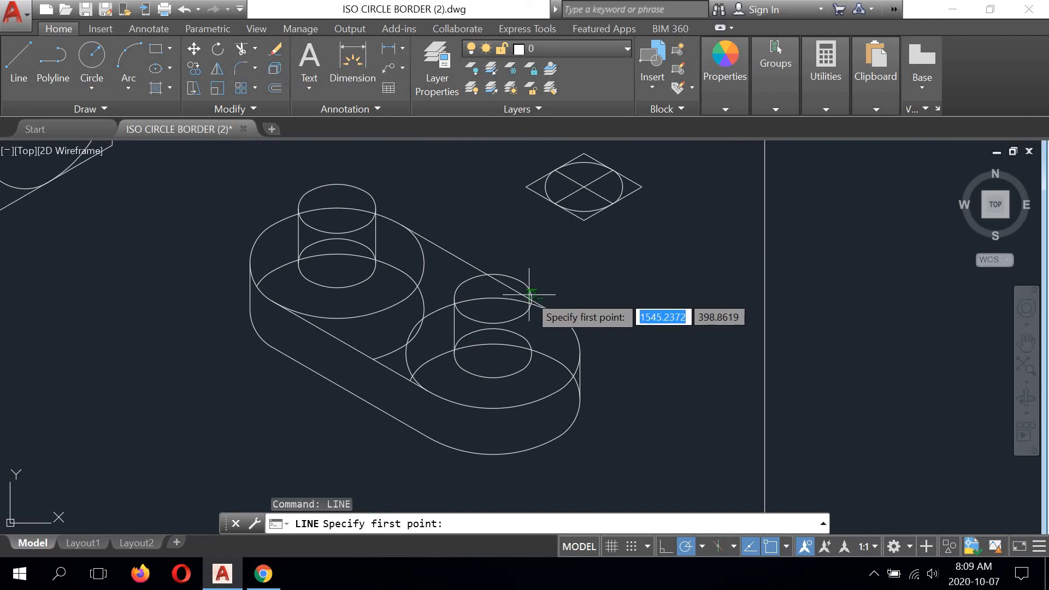
pyautogui.click(531, 299)
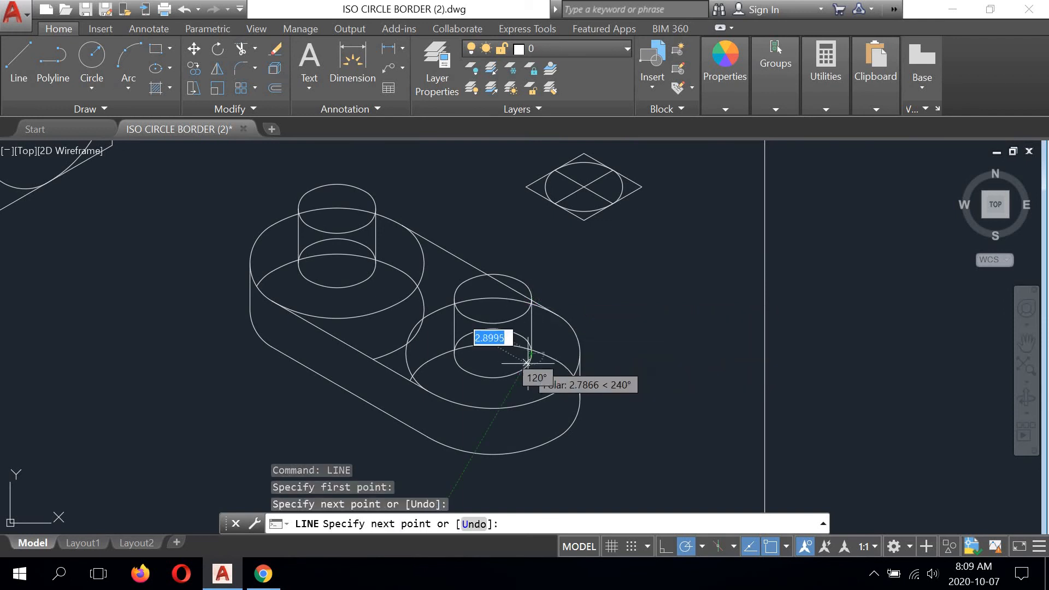
pyautogui.rightClick(680, 273)
pyautogui.click(705, 272)
# - Try to trim the large circles' arcs inside the top face, using its front and back tangent lines as cutting edges
pyautogui.moveTo(455, 327); pyautogui.dragTo(500, 330, button='middle')
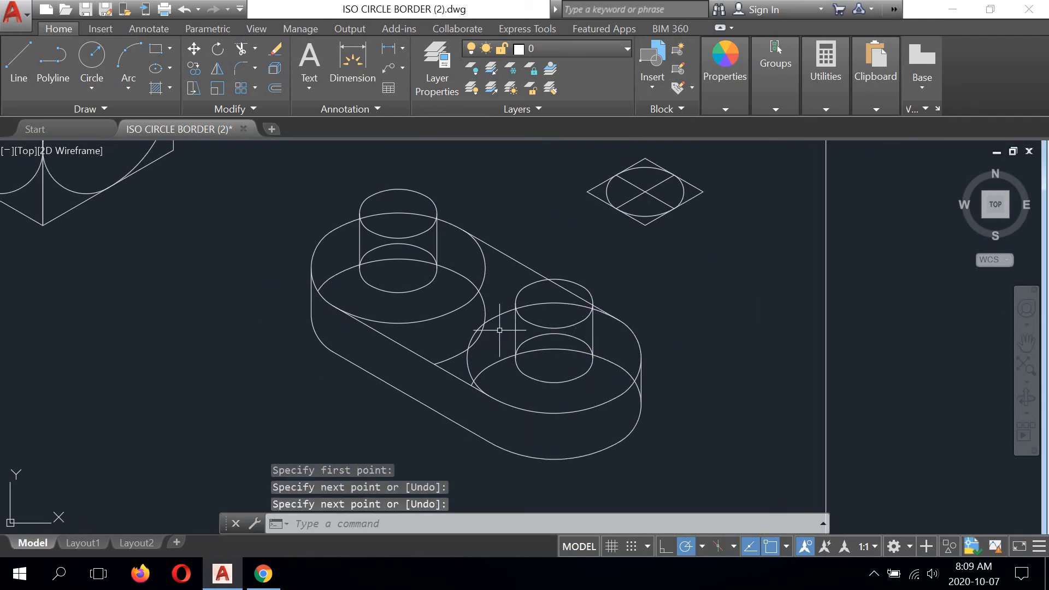
pyautogui.click(241, 48)
pyautogui.click(529, 266)
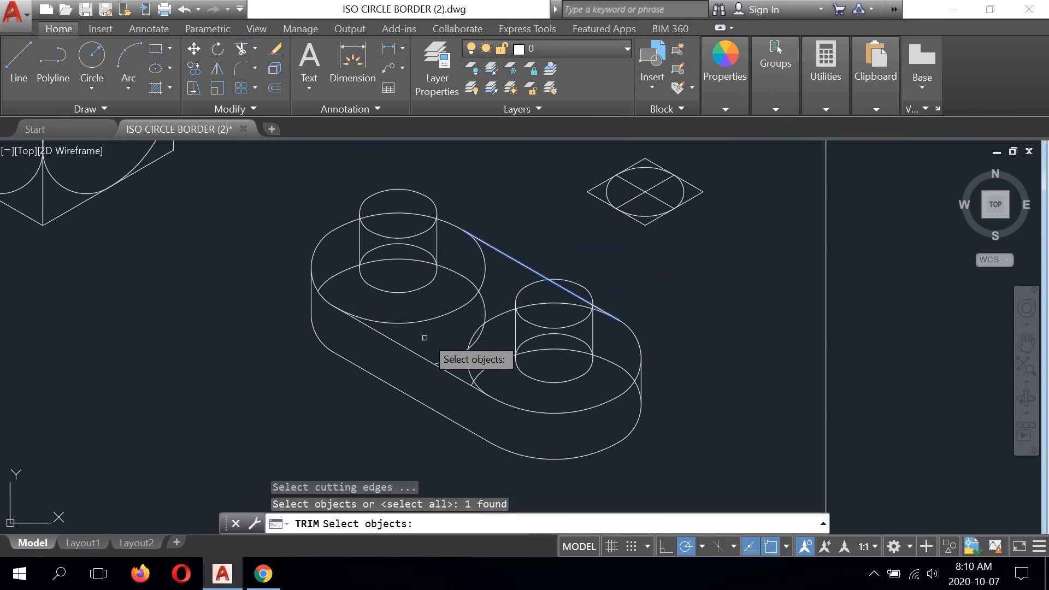
pyautogui.click(403, 345)
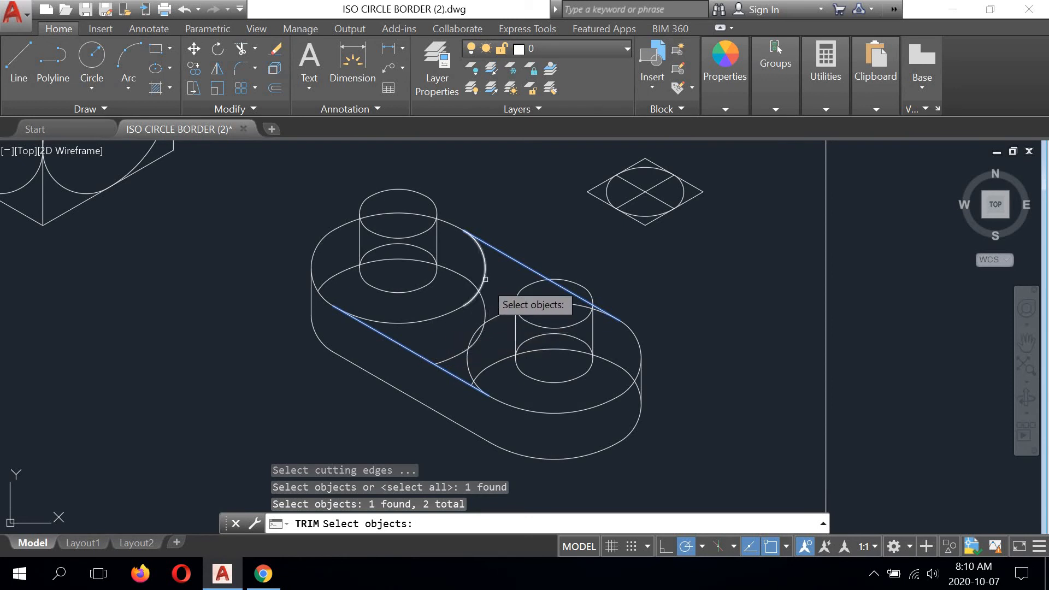
pyautogui.press('Return')
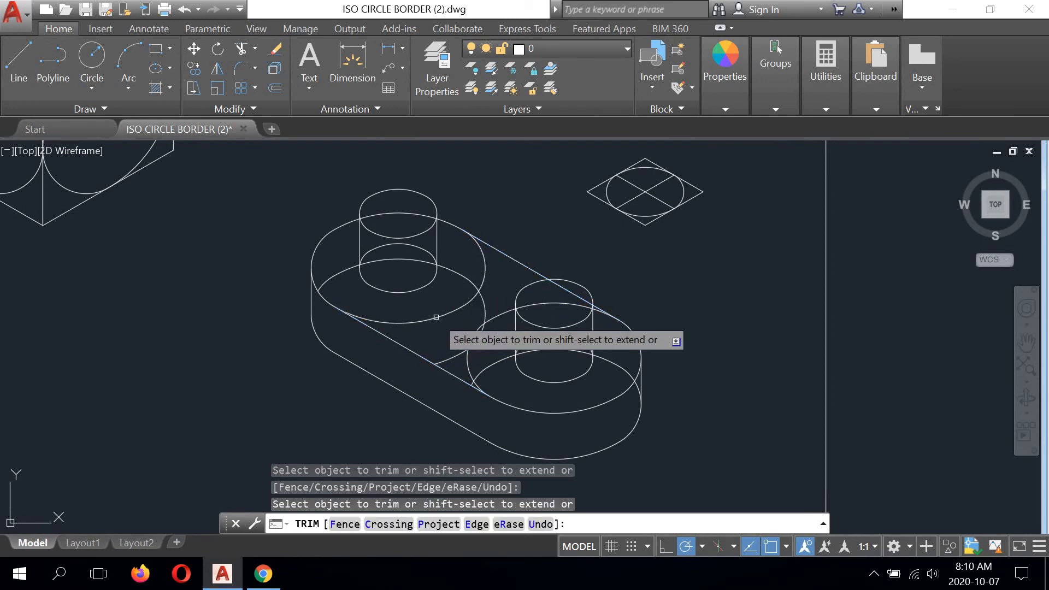
pyautogui.rightClick(498, 203)
pyautogui.click(523, 211)
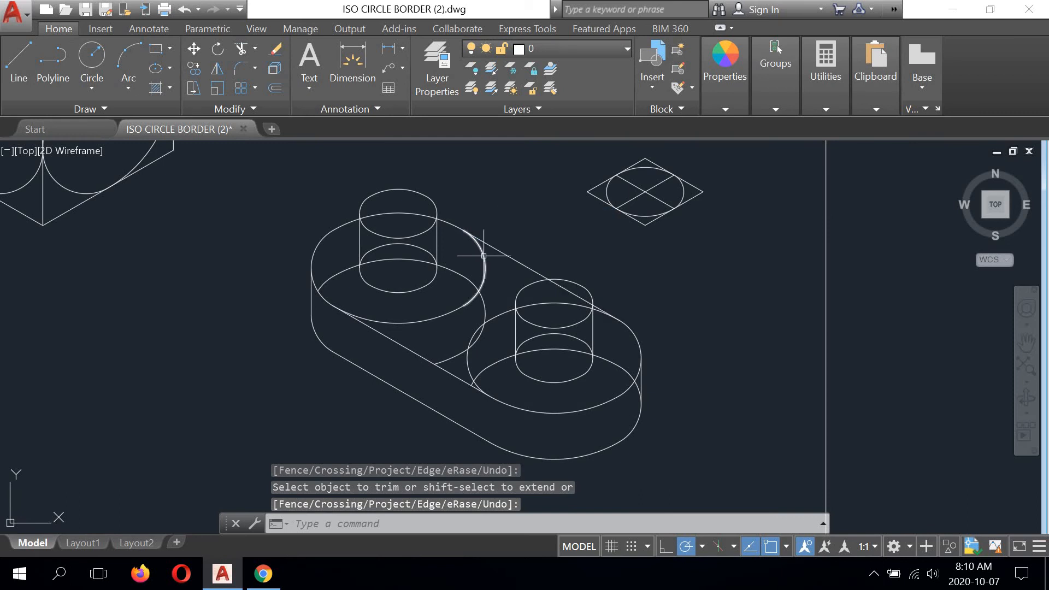
# - Erase the right and lower arcs of the upper left cylinder's large top circle inside the top face
pyautogui.click(275, 48)
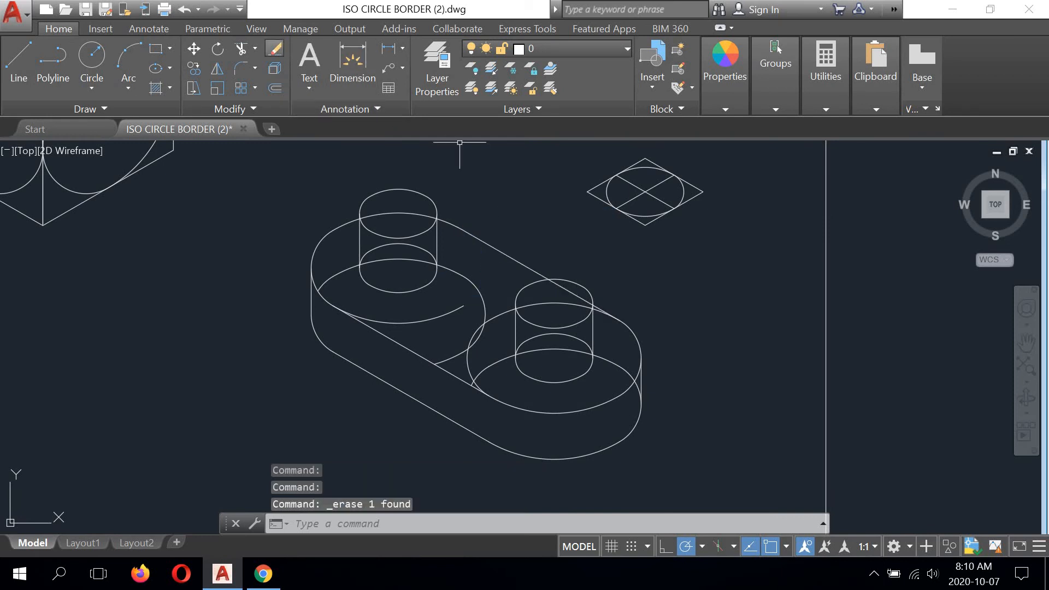
pyautogui.click(442, 316)
pyautogui.click(276, 48)
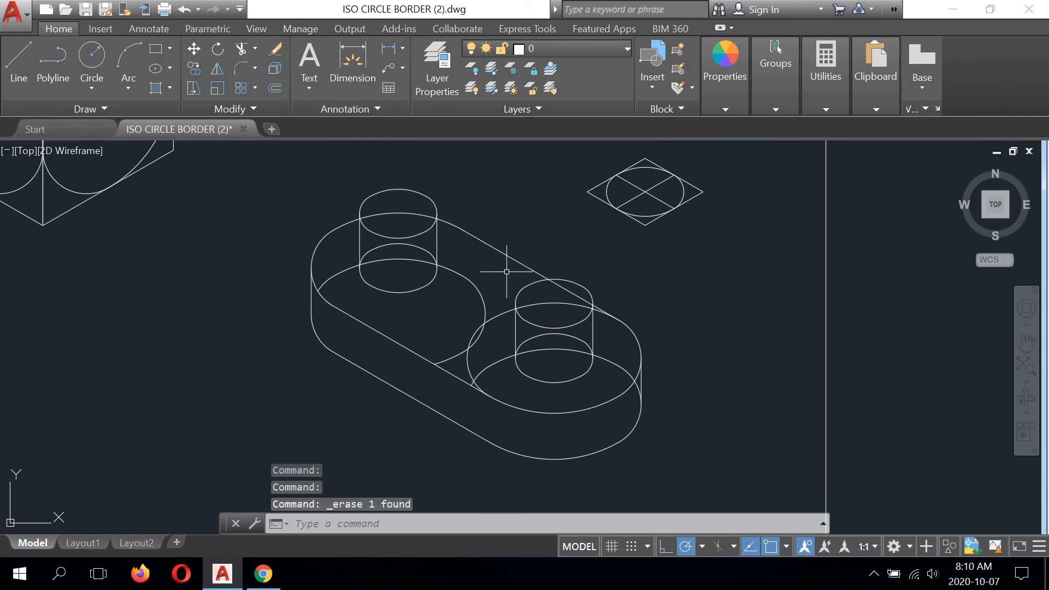
# - Erase all remaining arc segments of the upper left cylinder's large bottom circle that show through the top face
pyautogui.click(477, 290)
pyautogui.press('Delete')
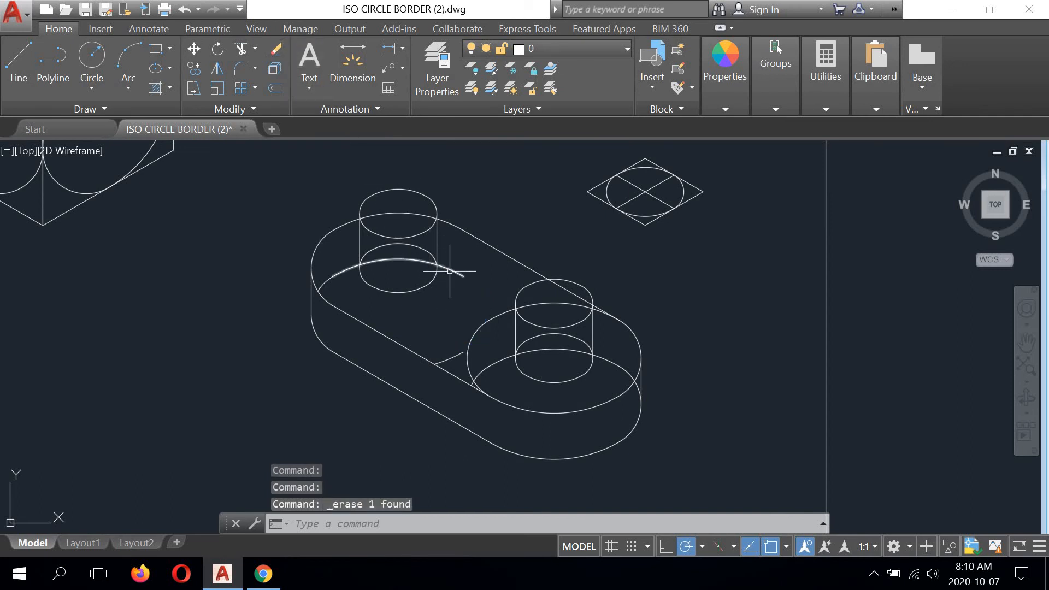
pyautogui.click(449, 265)
pyautogui.click(276, 49)
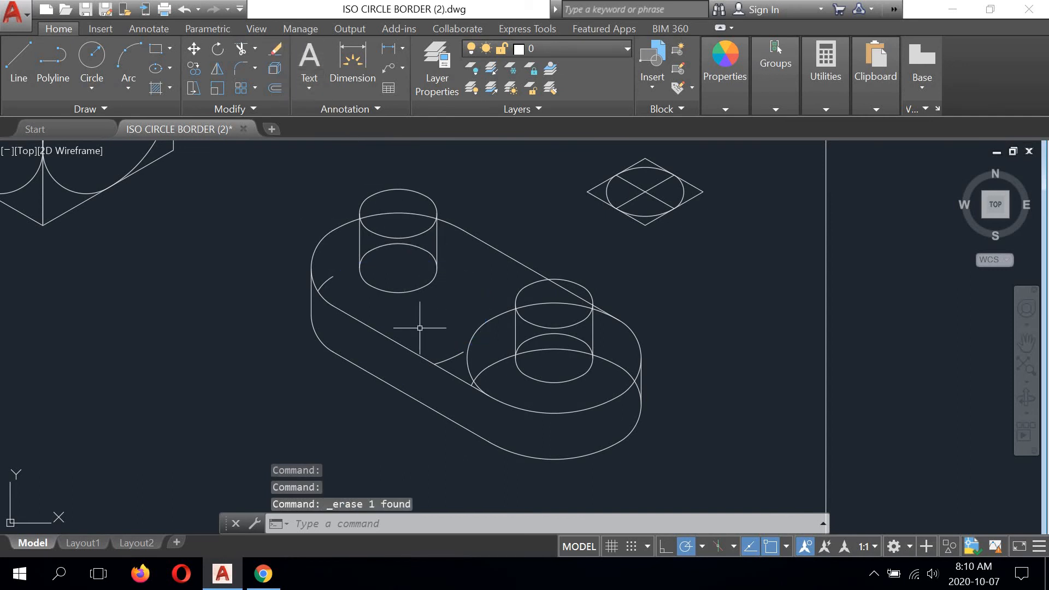
pyautogui.click(448, 357)
pyautogui.press('Delete')
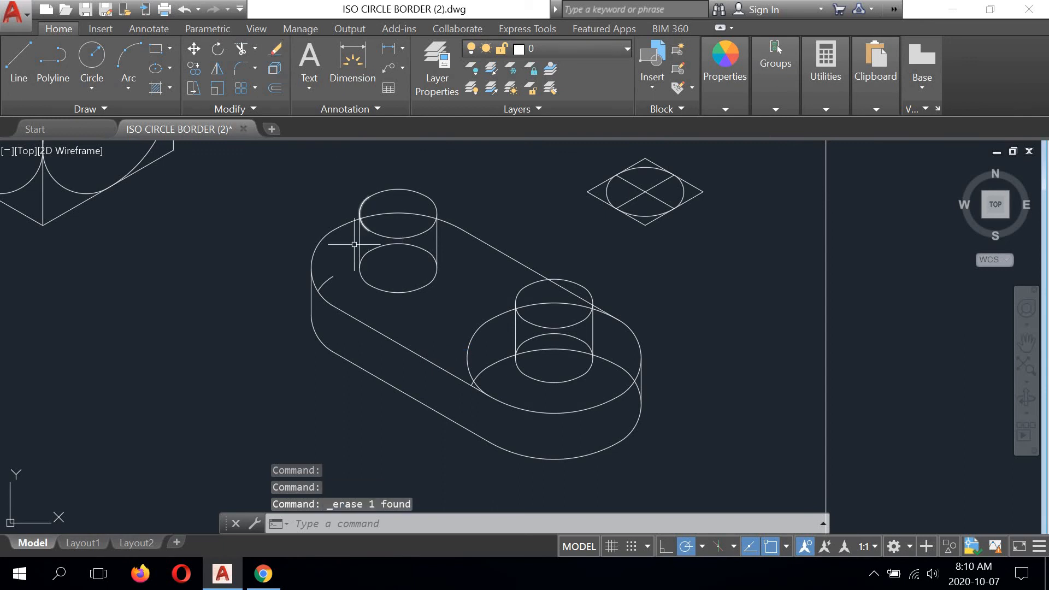
pyautogui.click(332, 277)
pyautogui.click(275, 48)
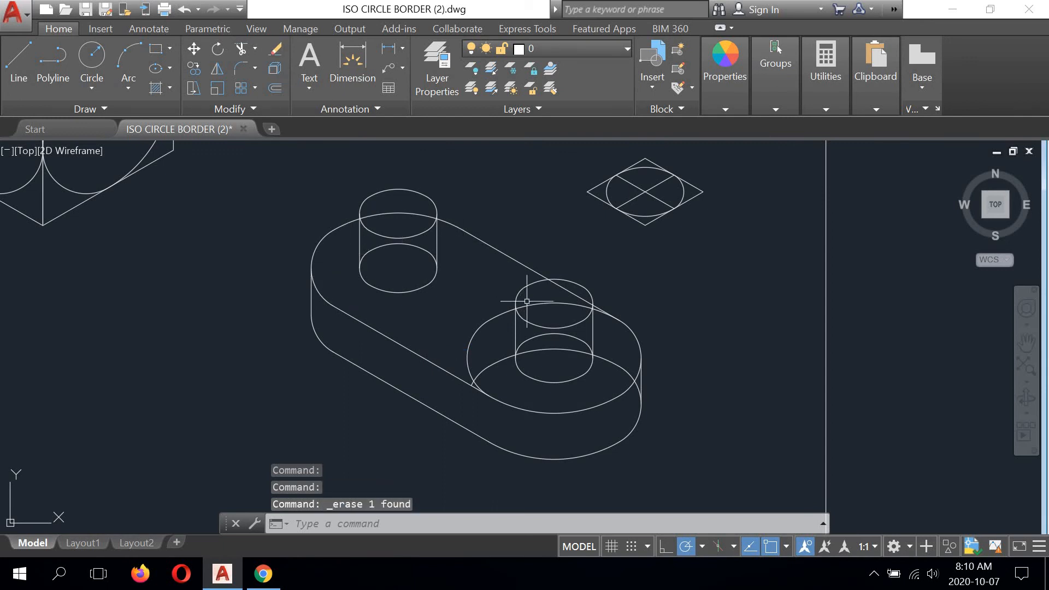
# - Erase the lower right large bottom circle's back arc and trim its right arc inside the top face against the outer vertical line
pyautogui.moveTo(527, 301); pyautogui.dragTo(505, 265, button='middle')
pyautogui.click(480, 324)
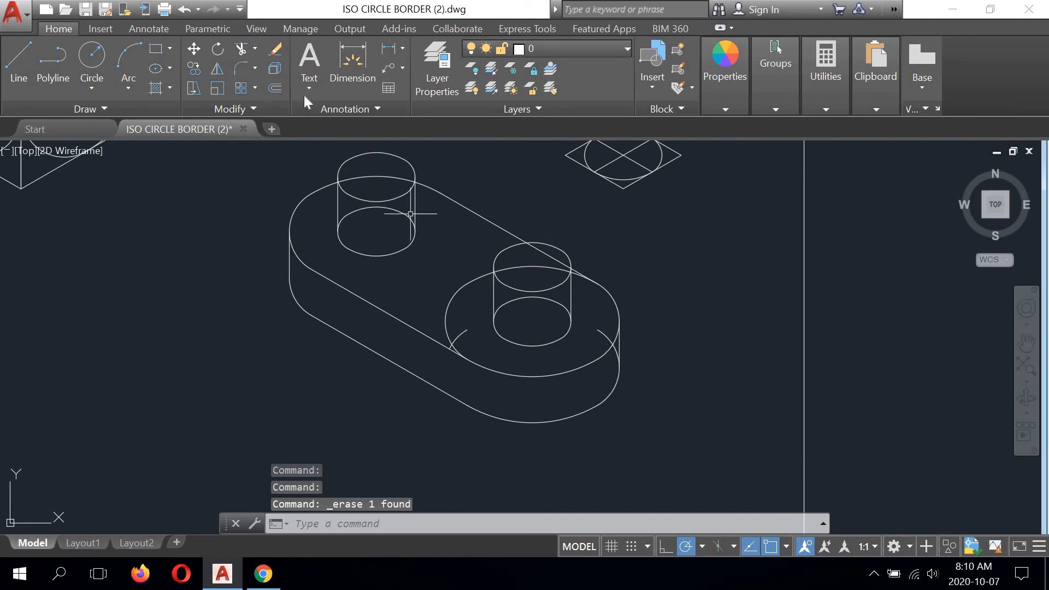
pyautogui.click(250, 49)
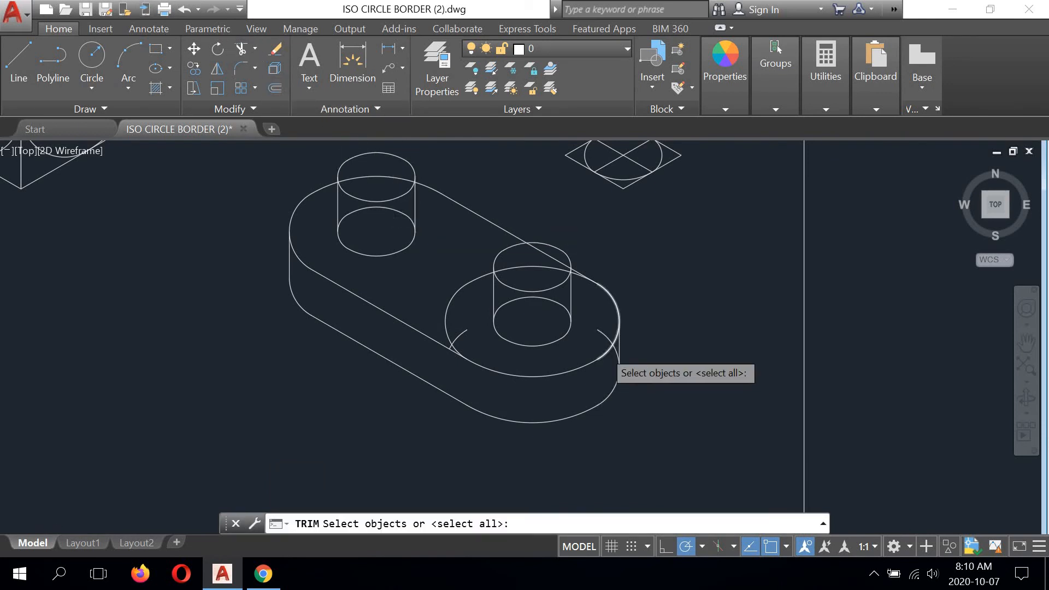
pyautogui.scroll(4, 637, 342)
pyautogui.click(637, 342)
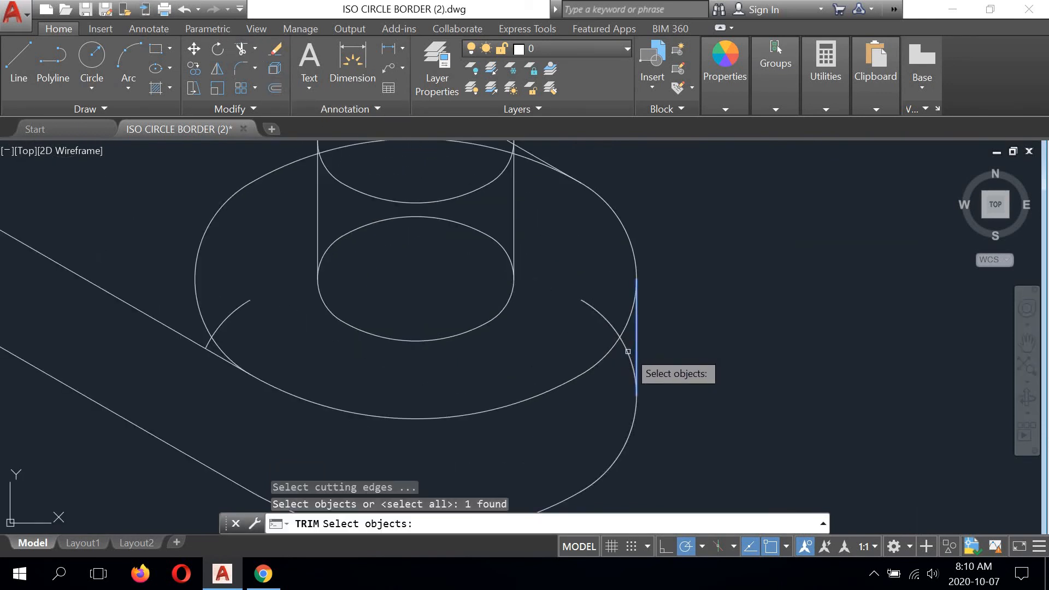
pyautogui.press('Return')
pyautogui.rightClick(685, 287)
pyautogui.click(716, 297)
pyautogui.scroll(-2, 661, 294)
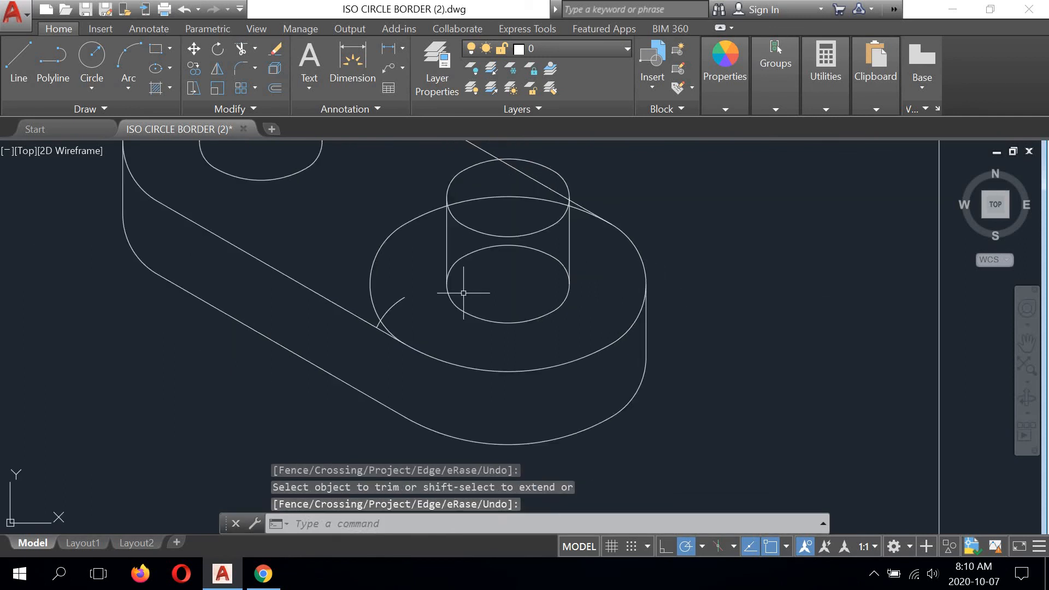
# - Erase the leftover left arc of the lower right large bottom circle that shows through the top face
pyautogui.click(398, 304)
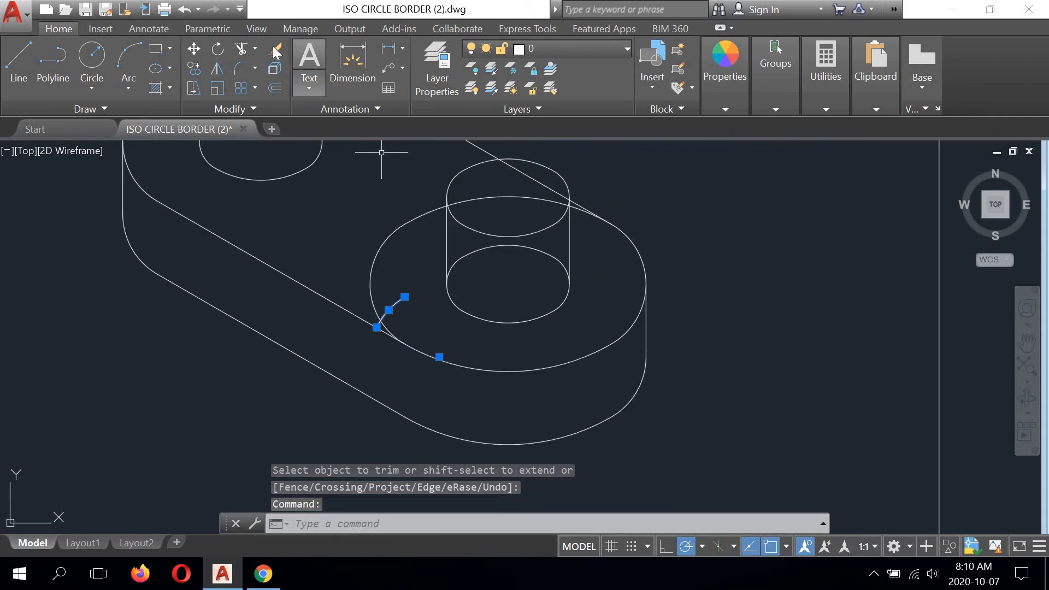
pyautogui.click(275, 49)
pyautogui.scroll(-2, 512, 280)
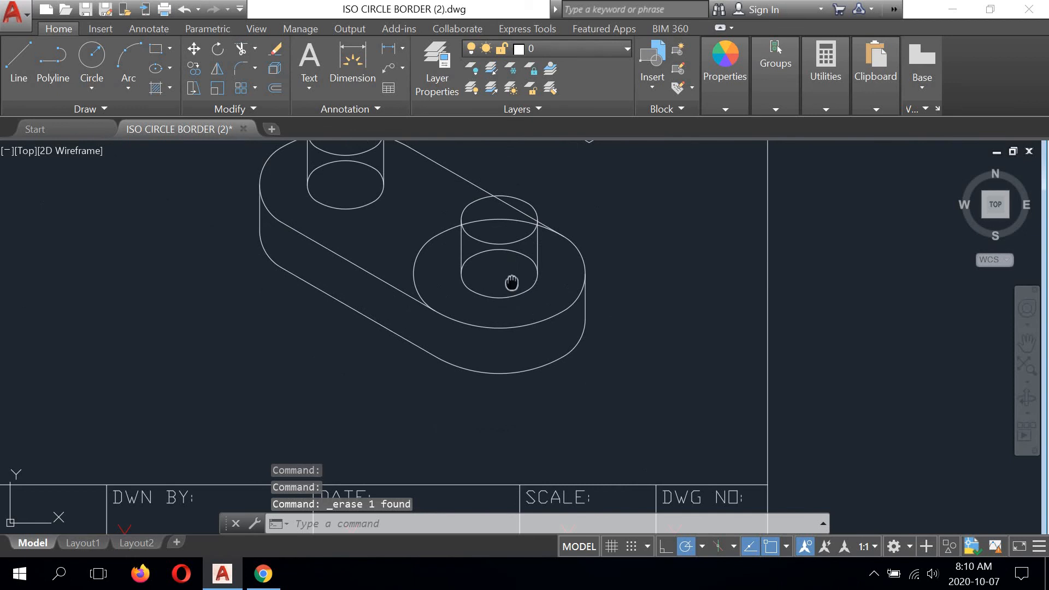
pyautogui.moveTo(512, 282); pyautogui.dragTo(592, 384, button='middle')
pyautogui.scroll(2, 419, 235)
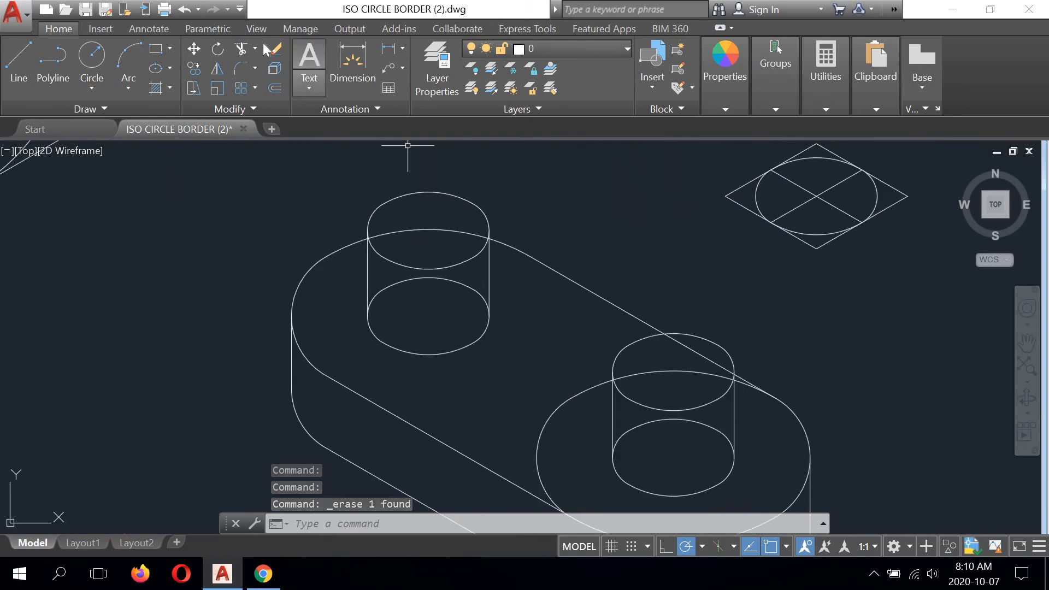
pyautogui.click(275, 48)
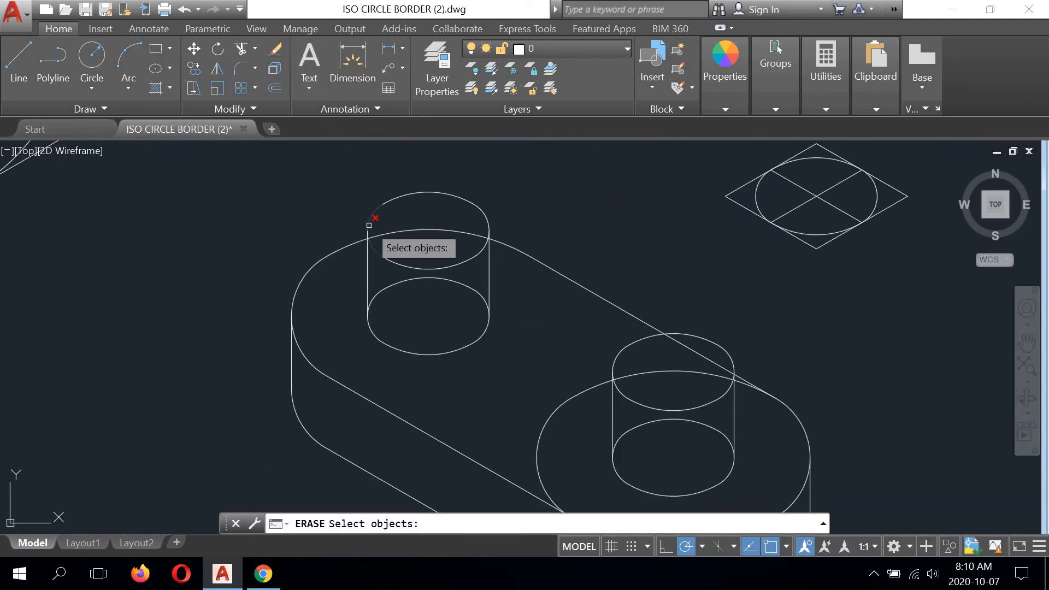
pyautogui.scroll(6, 367, 234)
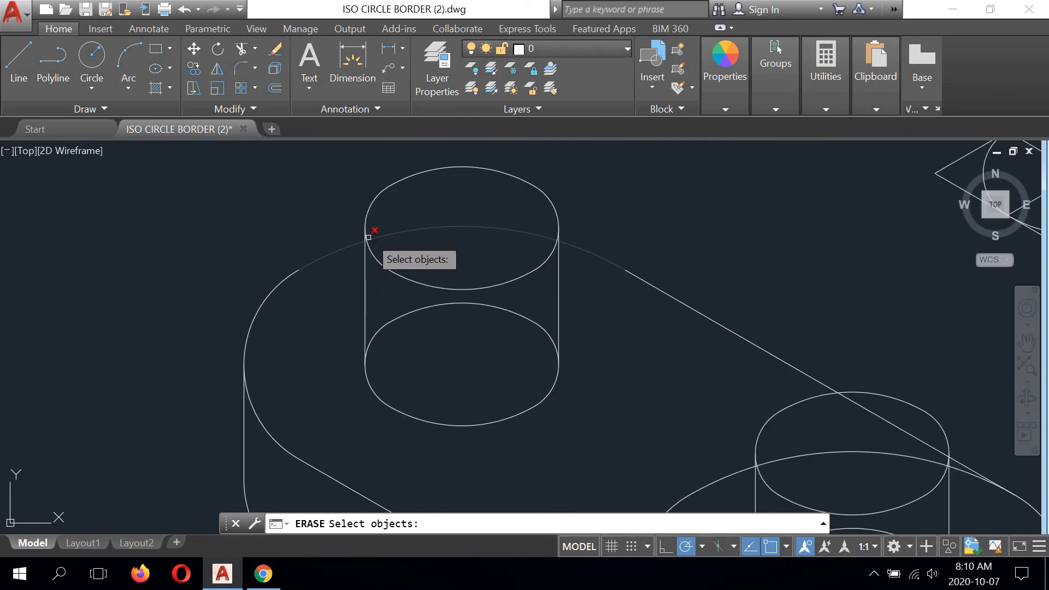
pyautogui.click(365, 218)
pyautogui.scroll(2, 387, 241)
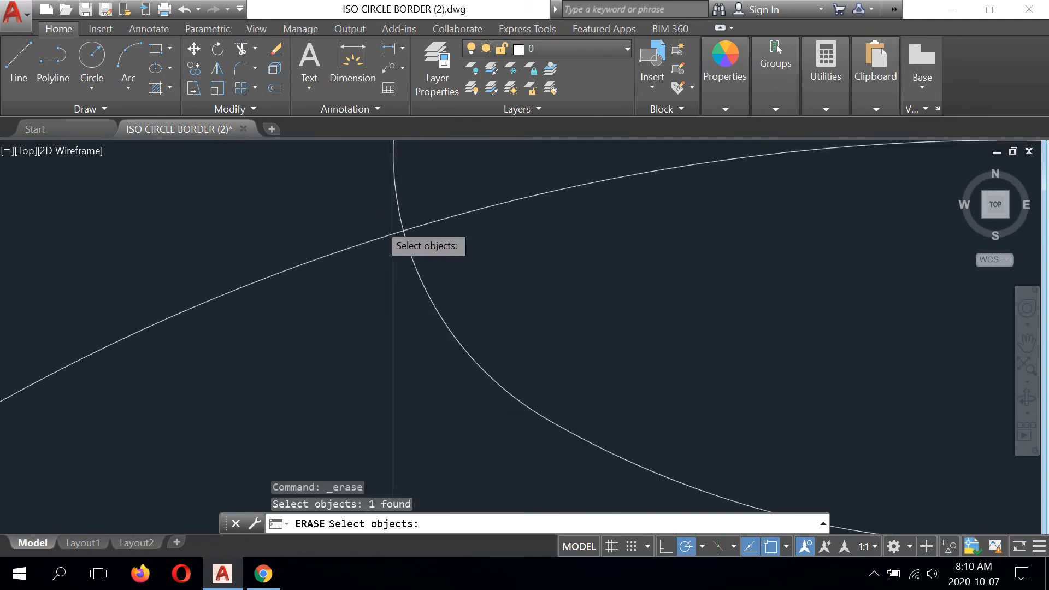
pyautogui.scroll(-5, 656, 235)
pyautogui.scroll(6, 704, 241)
pyautogui.click(695, 231)
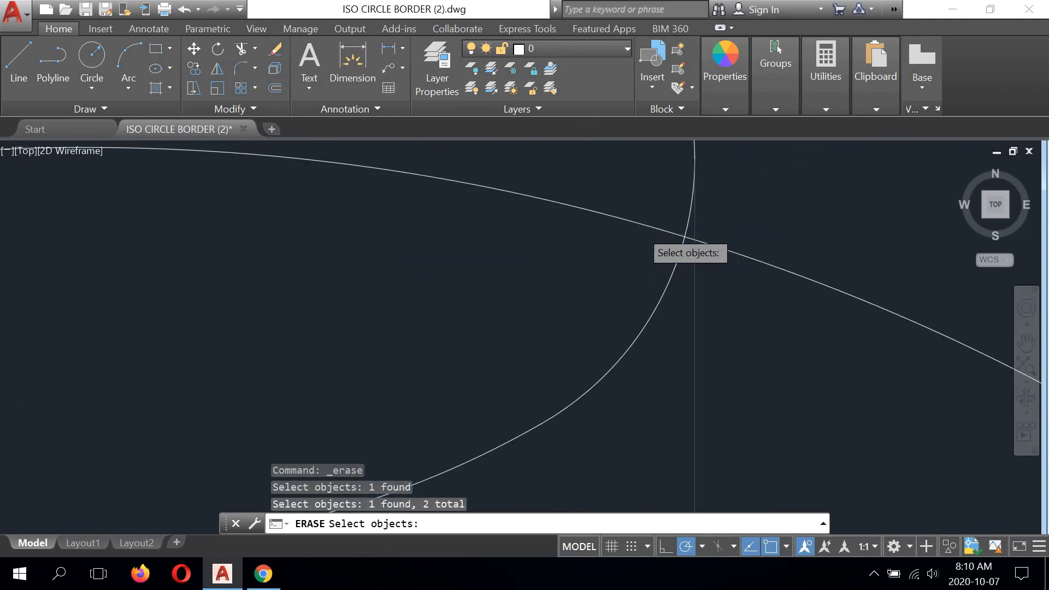
pyautogui.scroll(-4, 590, 211)
pyautogui.press('Return')
pyautogui.click(537, 202)
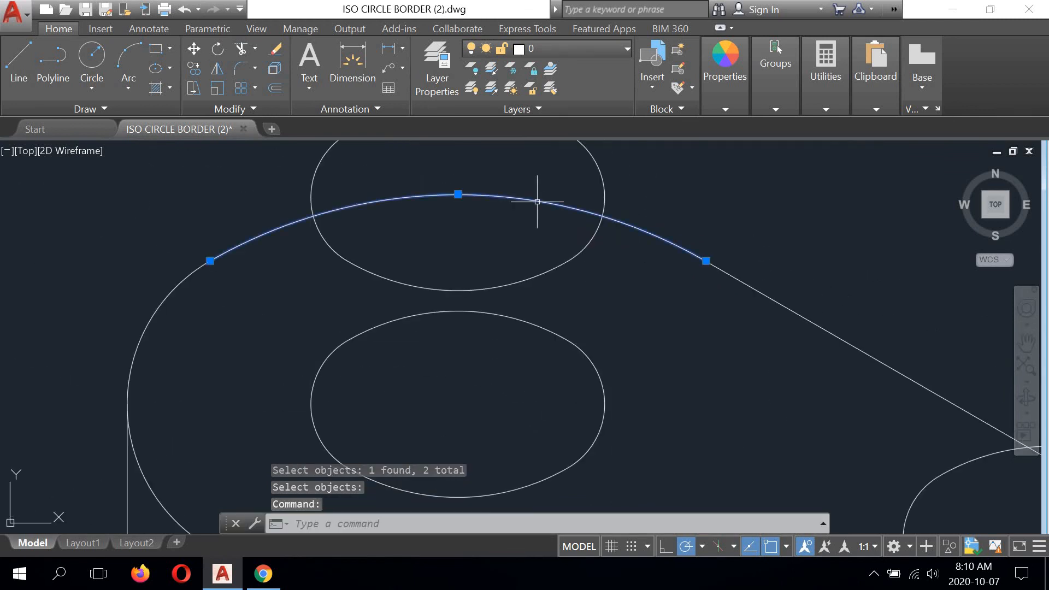
pyautogui.scroll(-4, 454, 201)
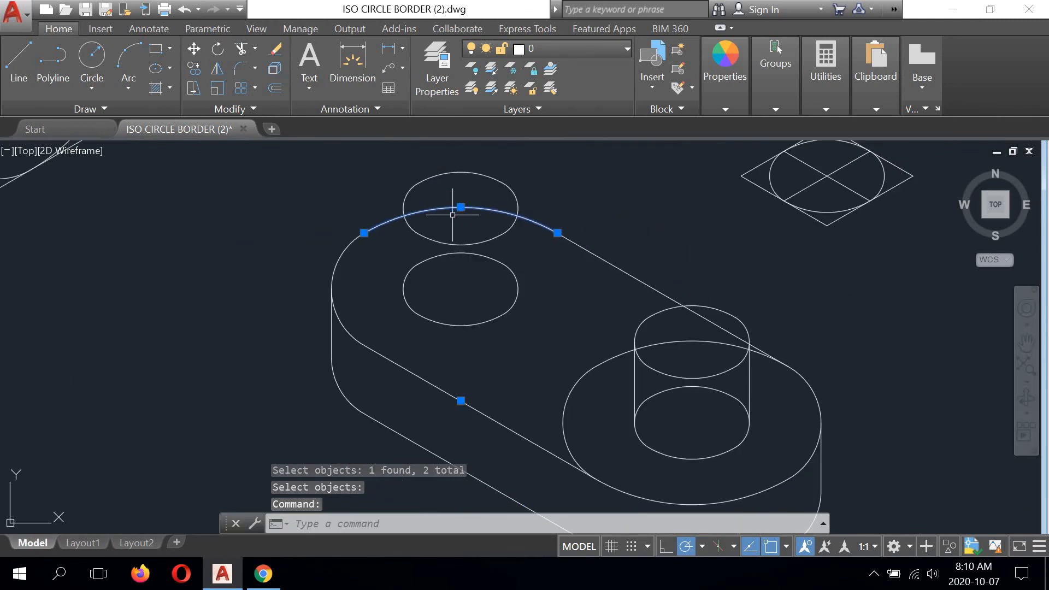
pyautogui.click(186, 9)
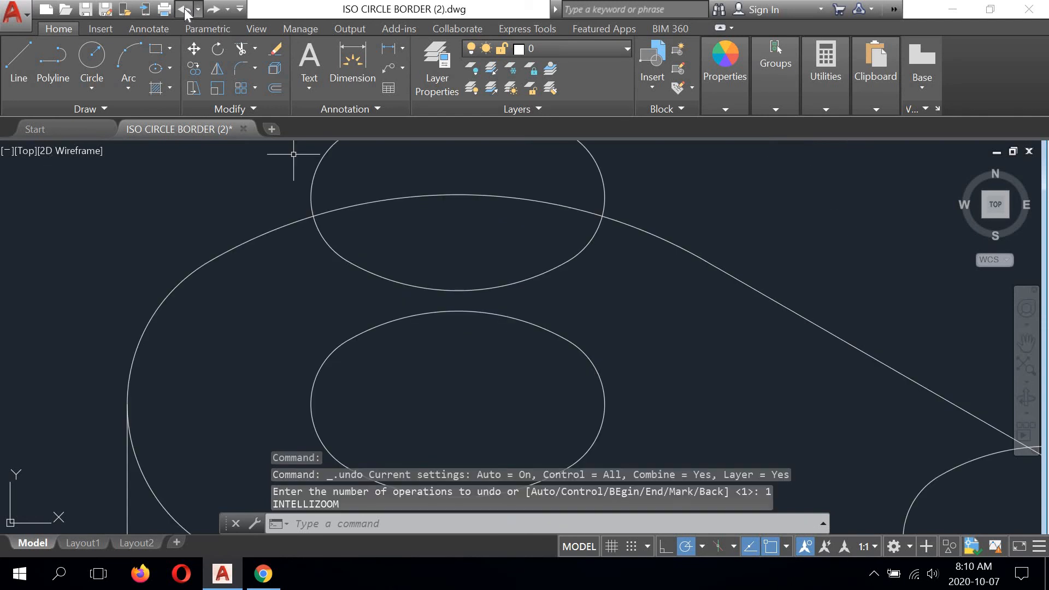
pyautogui.click(186, 10)
pyautogui.scroll(2, 435, 243)
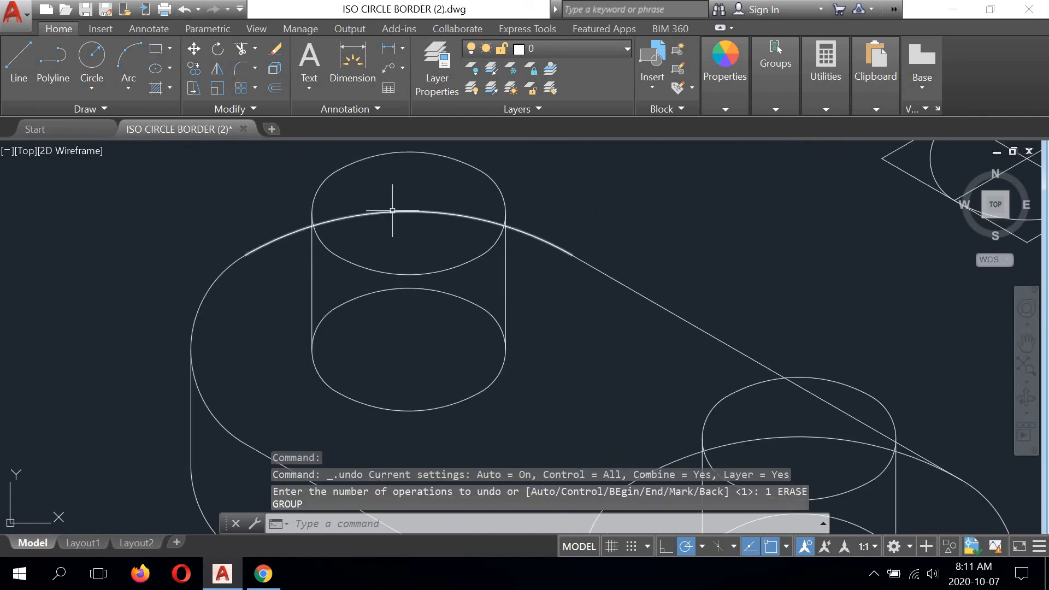
# - Trim the hidden left and right arcs of the upper left peg's bottom circle, using the peg's two vertical lines as cutting edges
pyautogui.scroll(3, 457, 245)
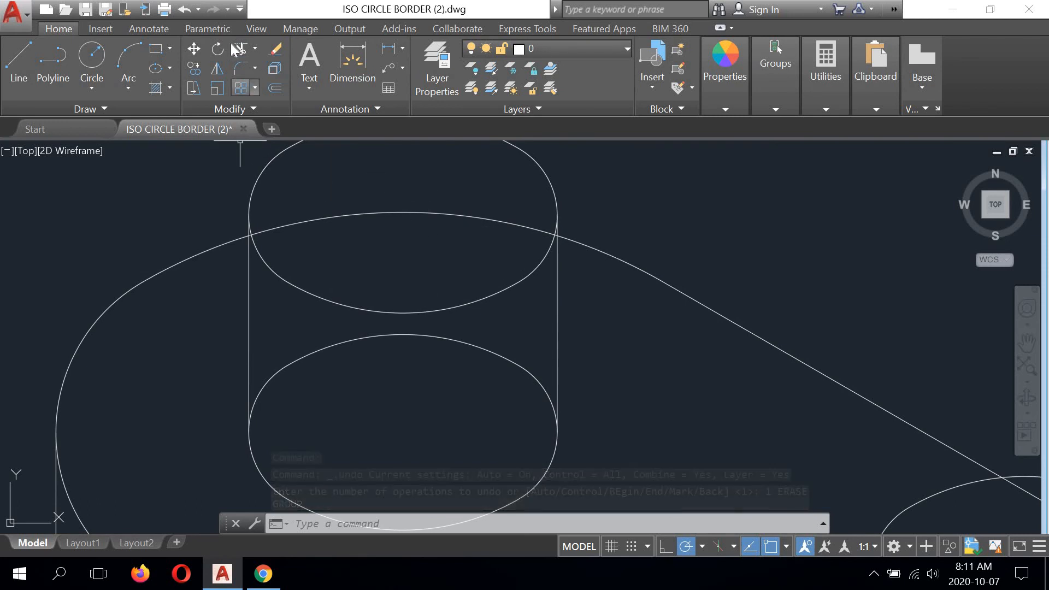
pyautogui.click(249, 370)
pyautogui.click(556, 374)
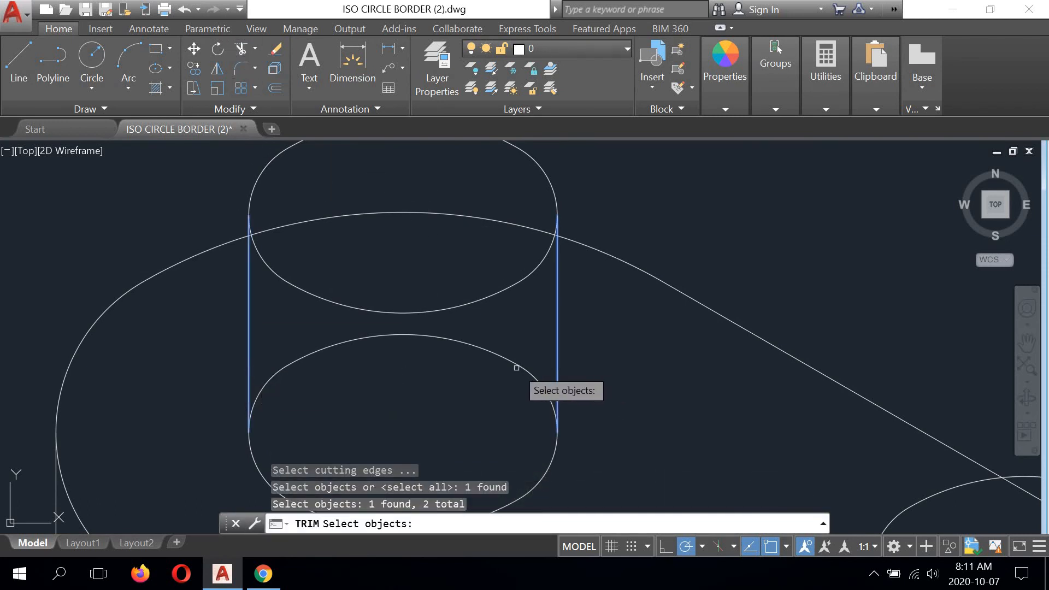
pyautogui.press('Return')
pyautogui.click(543, 383)
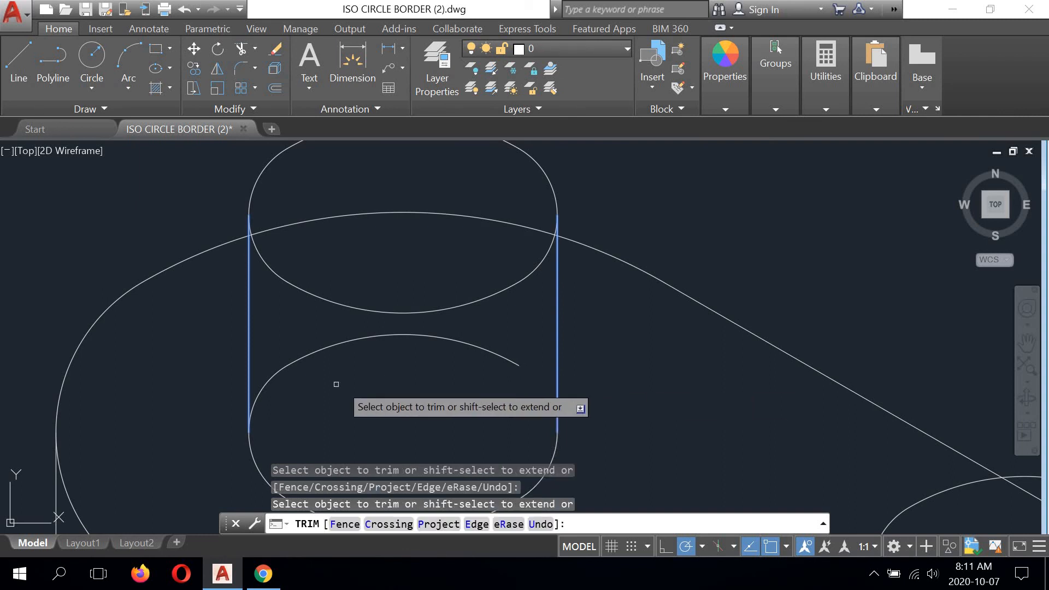
pyautogui.click(275, 376)
pyautogui.rightClick(368, 371)
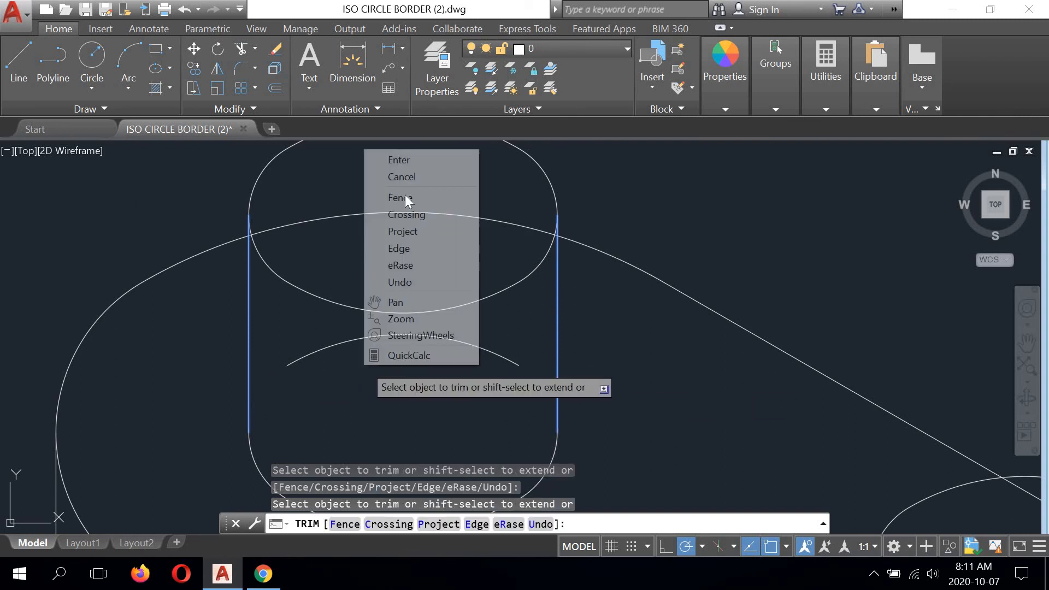
pyautogui.click(394, 158)
# - Erase the remaining back arc of the upper left peg's bottom circle
pyautogui.click(338, 345)
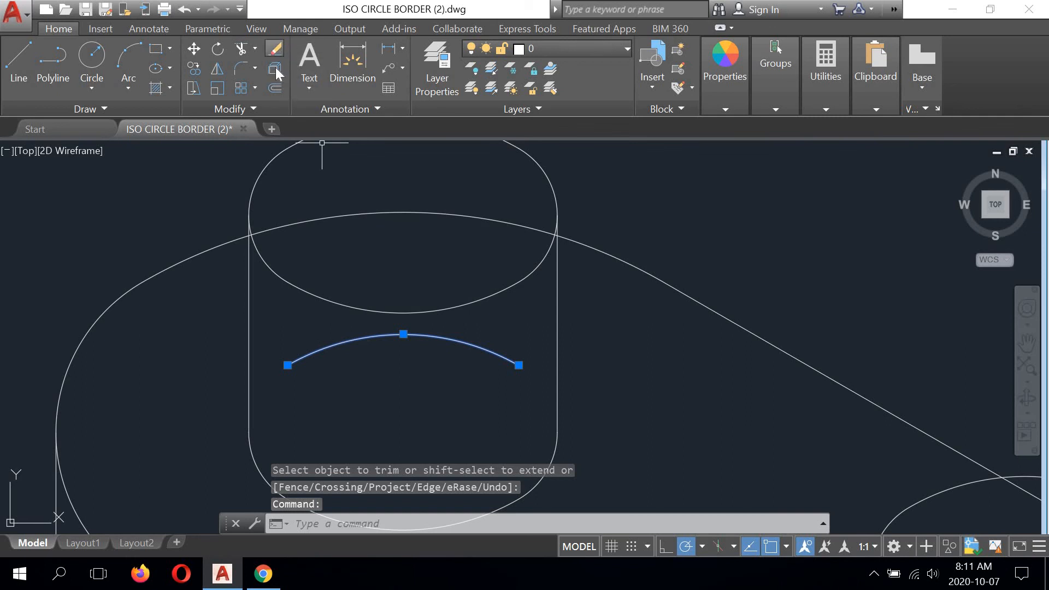
pyautogui.click(275, 50)
pyautogui.scroll(-4, 469, 300)
# - Erase the back arc of the lower right peg's bottom circle
pyautogui.scroll(4, 370, 227)
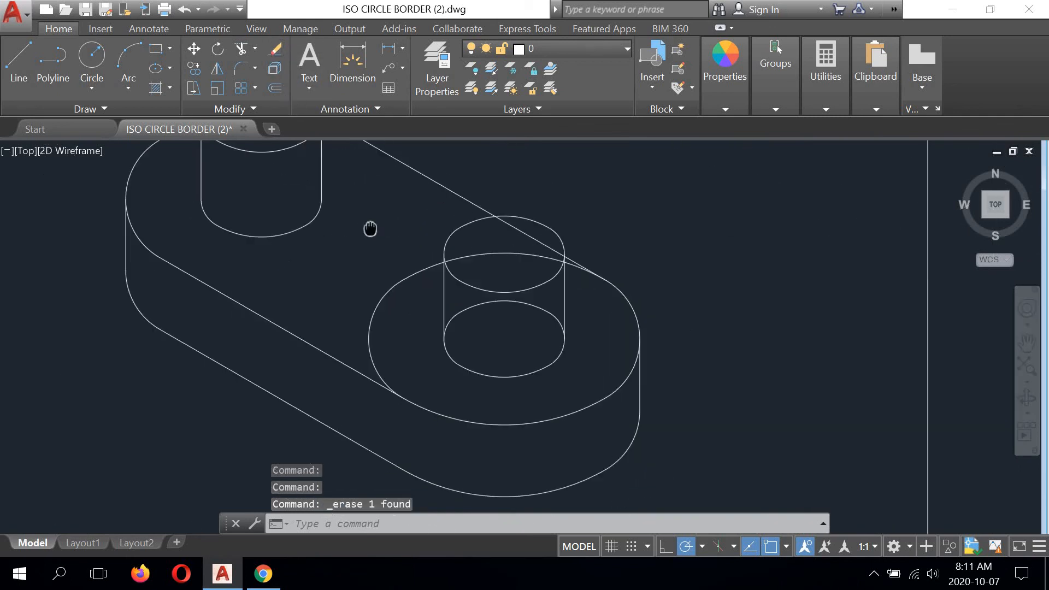
pyautogui.moveTo(506, 313); pyautogui.dragTo(496, 315, button='middle')
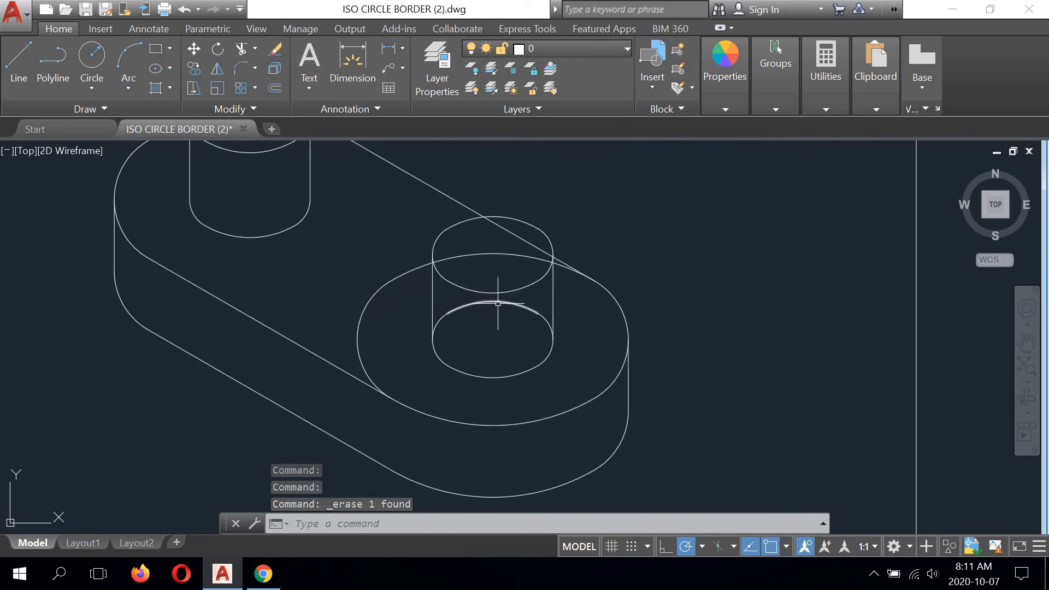
pyautogui.click(498, 303)
pyautogui.click(274, 48)
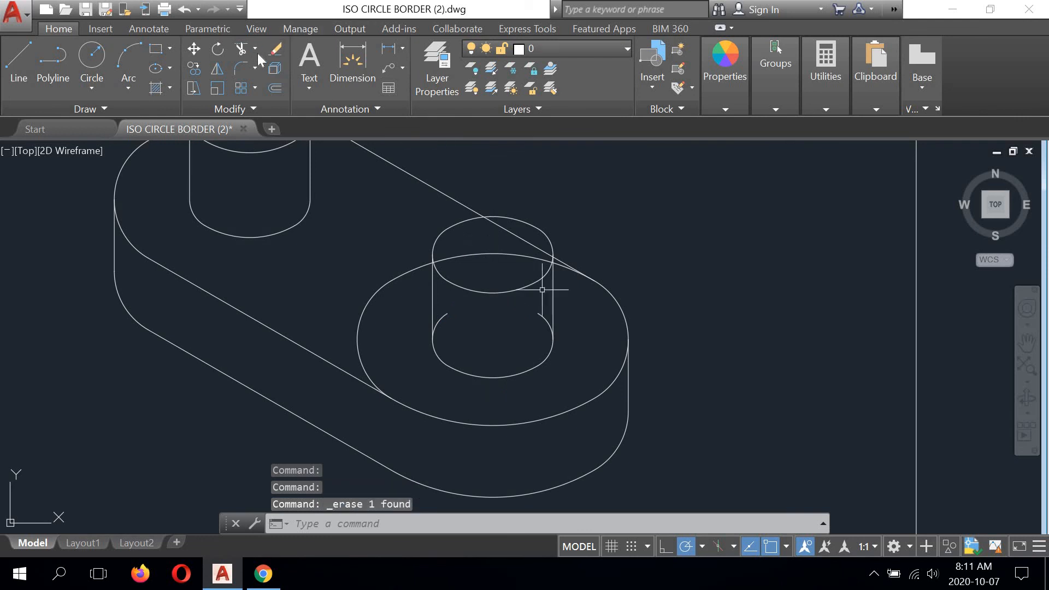
# - Trim the hidden right arc of the lower right peg's bottom circle, using the peg's right vertical line as the cutting edge
pyautogui.click(241, 48)
pyautogui.scroll(3, 552, 325)
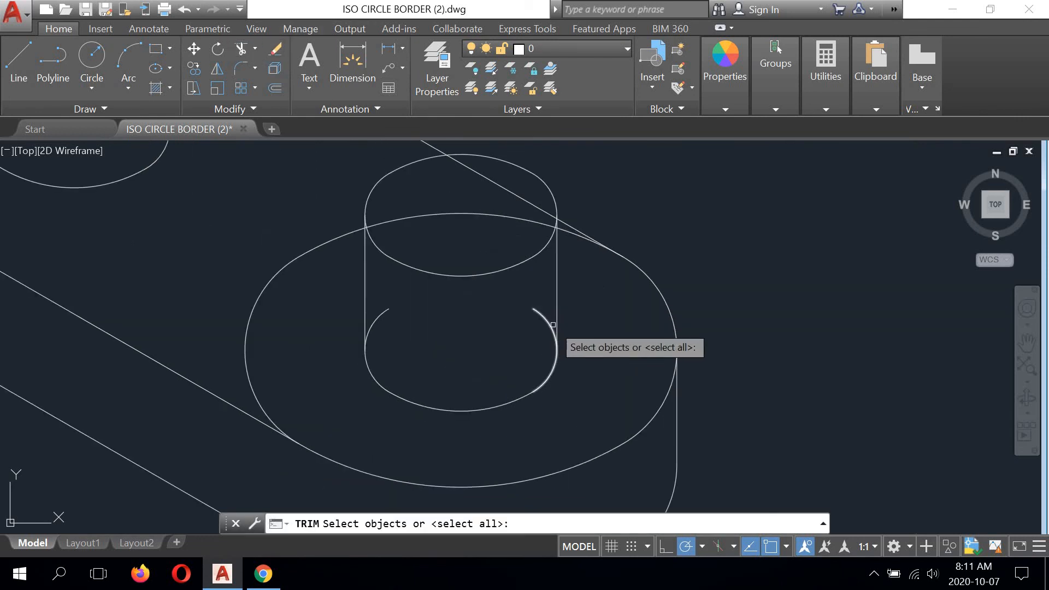
pyautogui.click(557, 323)
pyautogui.rightClick(549, 322)
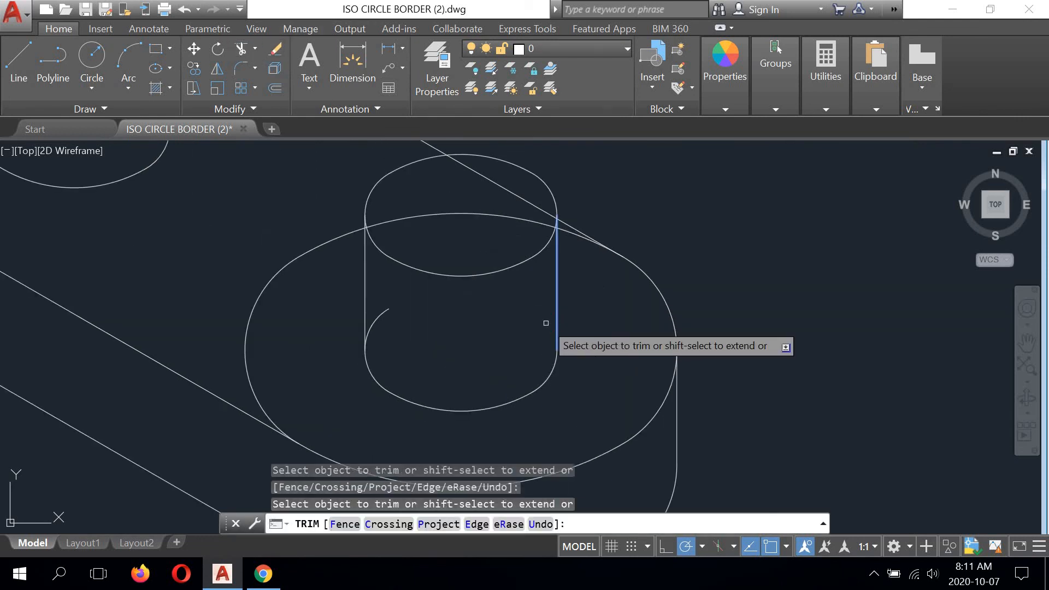
pyautogui.rightClick(425, 323)
pyautogui.click(443, 330)
# - Trim the hidden left arc of the lower right peg's bottom circle, using the peg's left vertical line as the cutting edge
pyautogui.rightClick(238, 227)
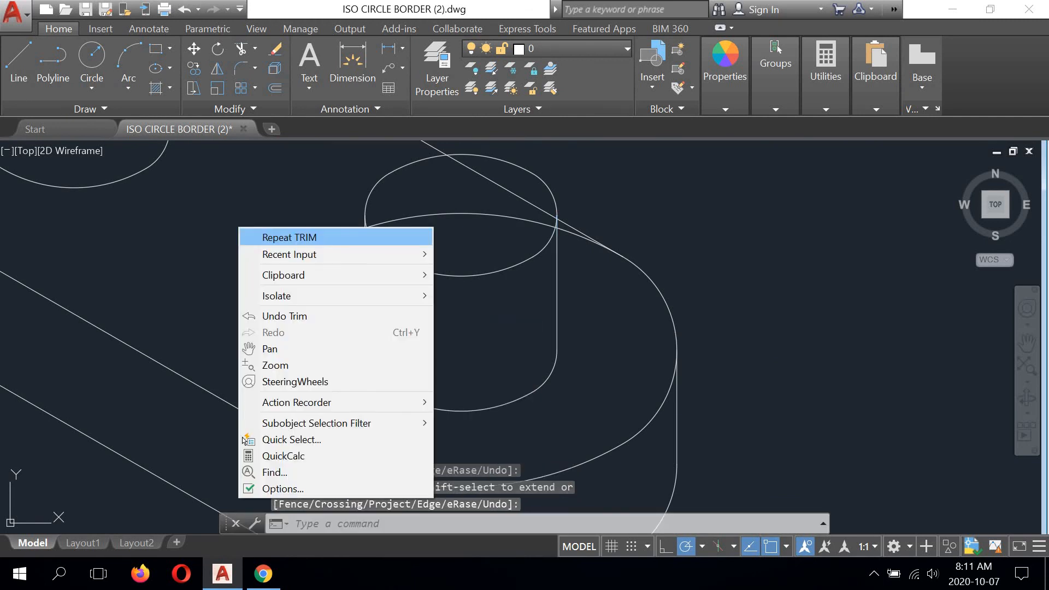
pyautogui.click(259, 234)
pyautogui.click(366, 311)
pyautogui.rightClick(378, 315)
pyautogui.click(378, 315)
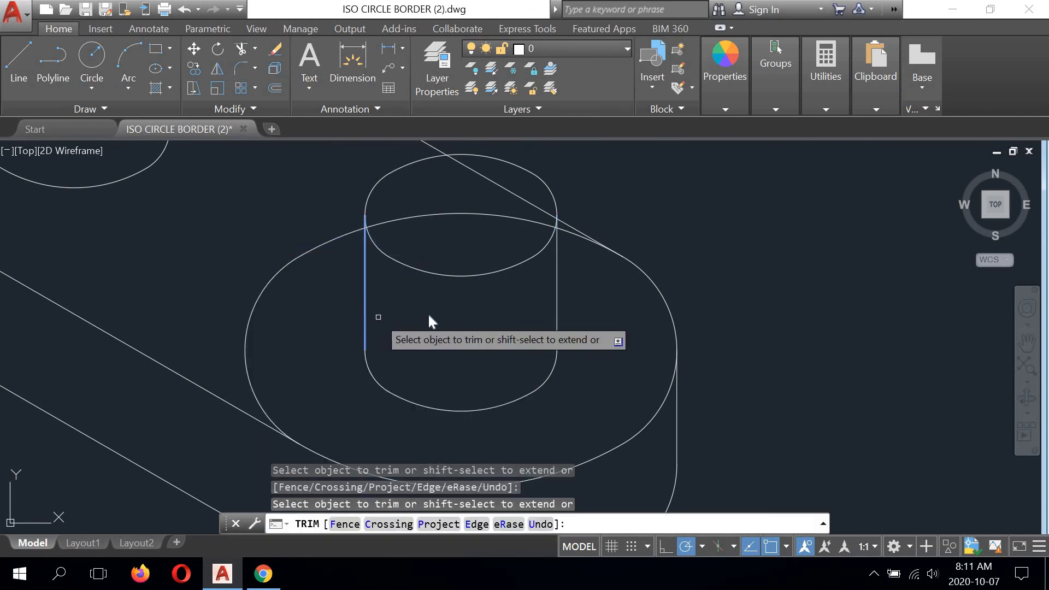
pyautogui.rightClick(405, 303)
pyautogui.click(440, 315)
# - Trim the top face's back tangent line inside the lower right peg's top circle, using that circle's back and right arcs as cutting edges
pyautogui.scroll(4, 442, 331)
pyautogui.scroll(-5, 445, 340)
pyautogui.scroll(6, 504, 298)
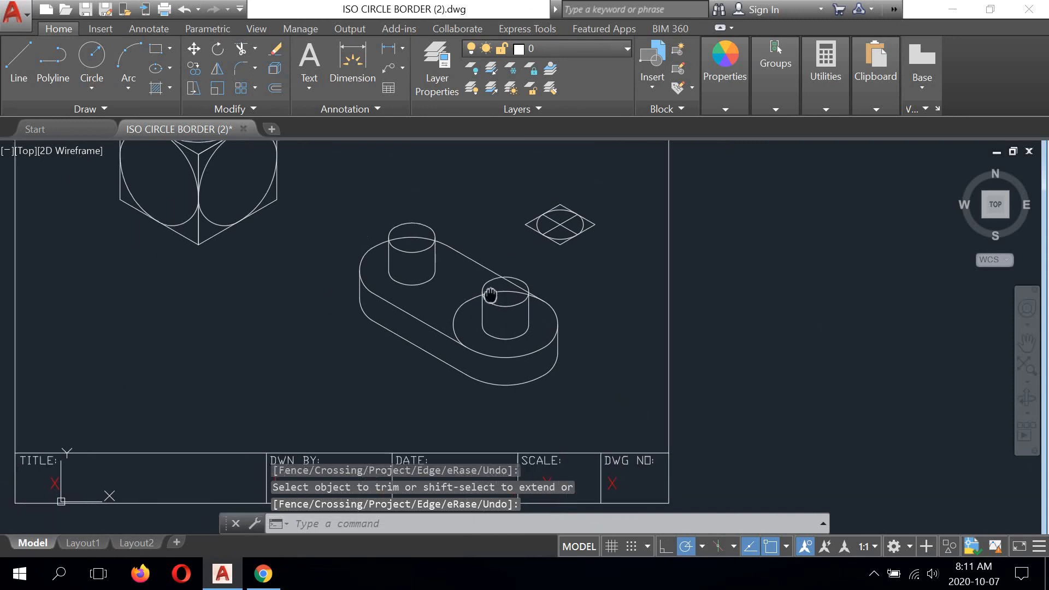
pyautogui.scroll(2, 528, 278)
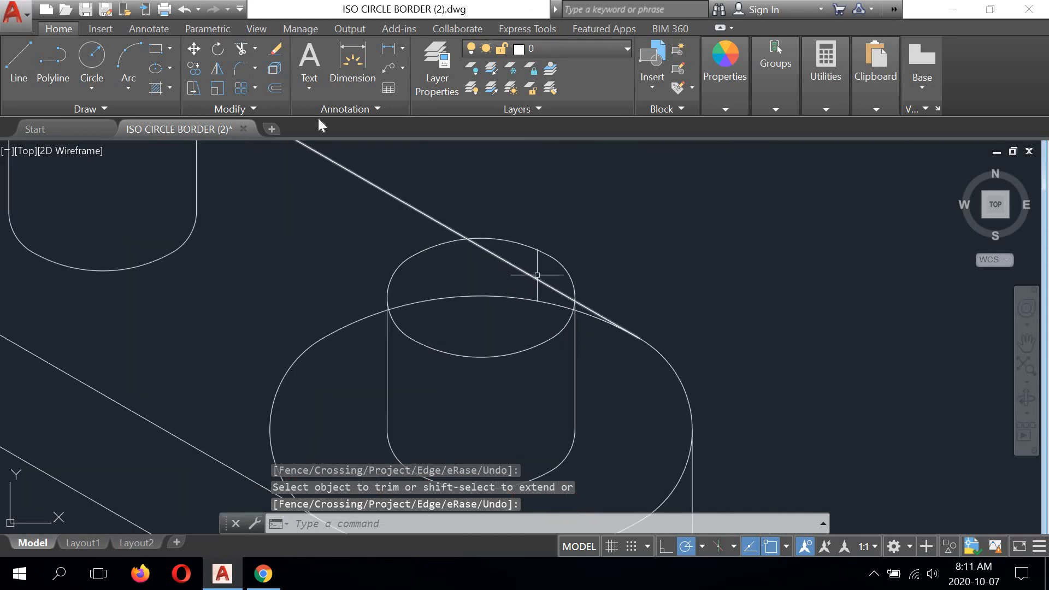
pyautogui.click(240, 49)
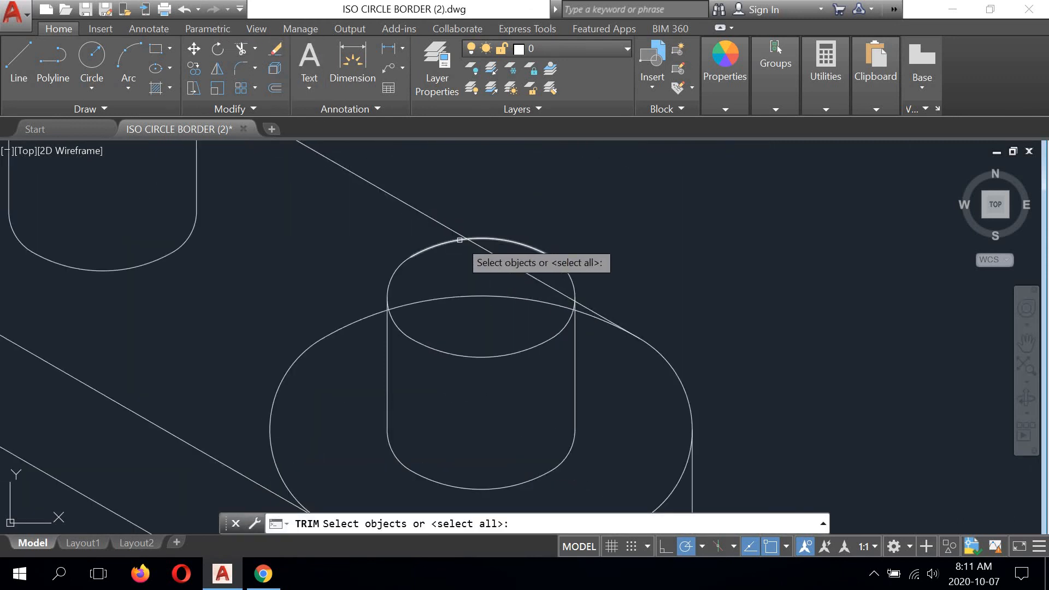
pyautogui.click(457, 241)
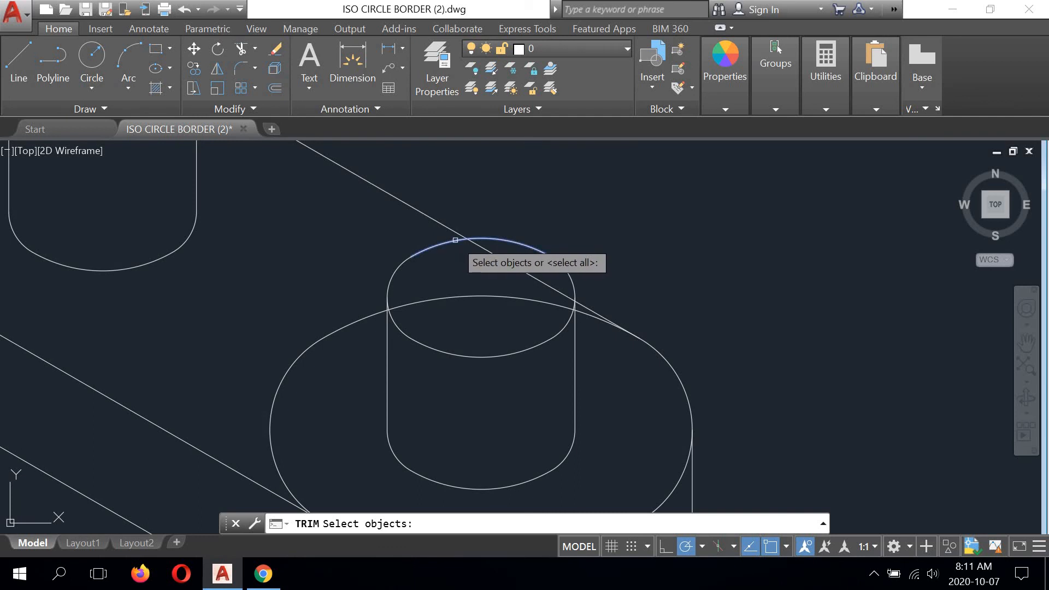
pyautogui.click(574, 285)
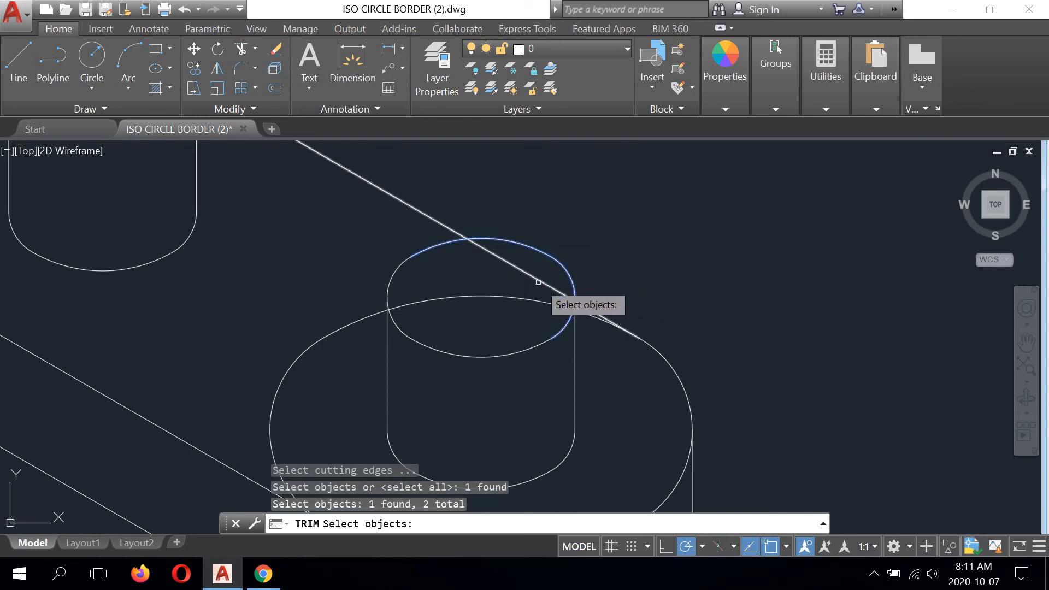
pyautogui.rightClick(538, 280)
pyautogui.click(538, 280)
pyautogui.rightClick(580, 220)
pyautogui.click(581, 229)
pyautogui.scroll(-5, 590, 232)
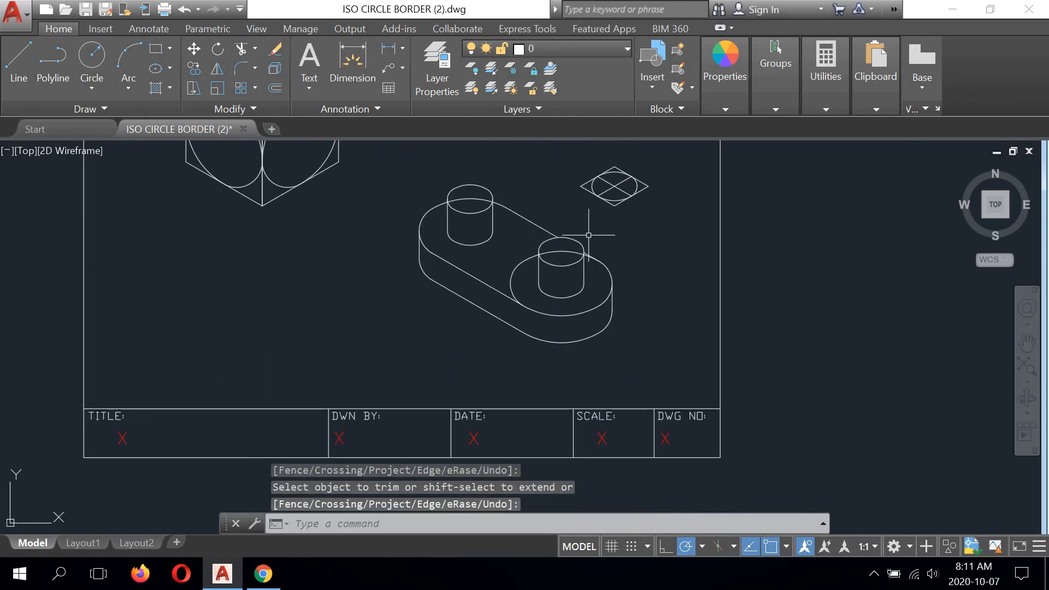
# - Trim the top face's back arc inside the upper left peg's top circle, using that circle's left and right arcs as cutting edges
pyautogui.scroll(5, 497, 217)
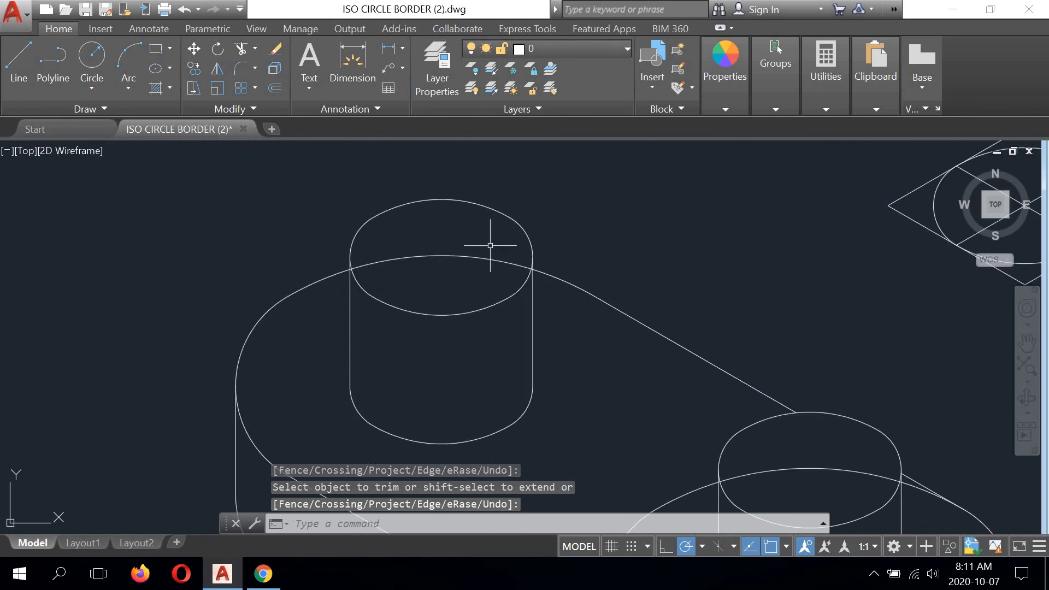
pyautogui.click(241, 48)
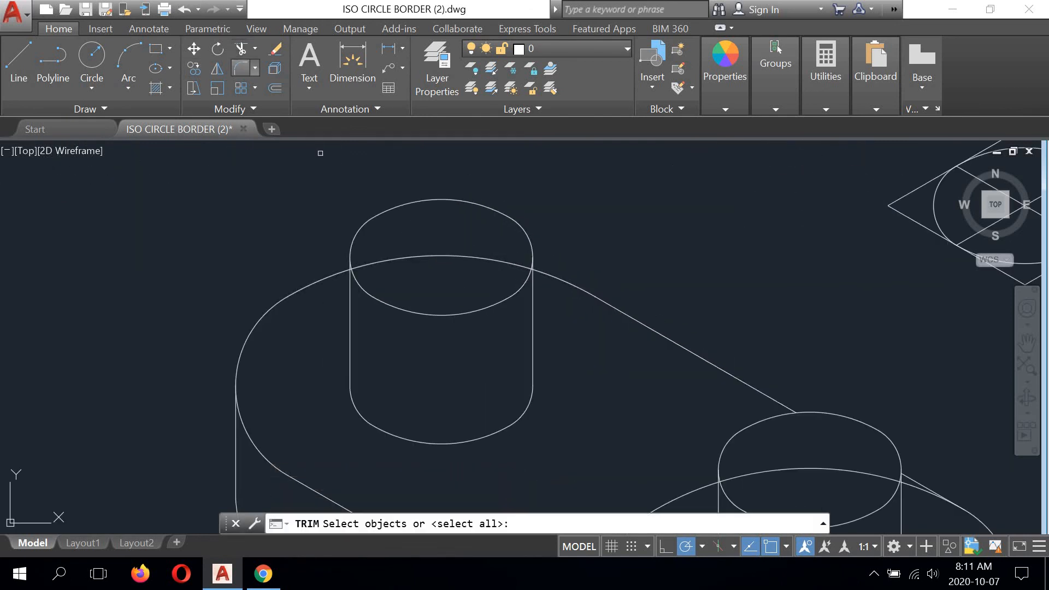
pyautogui.scroll(3, 363, 269)
pyautogui.scroll(3, 352, 270)
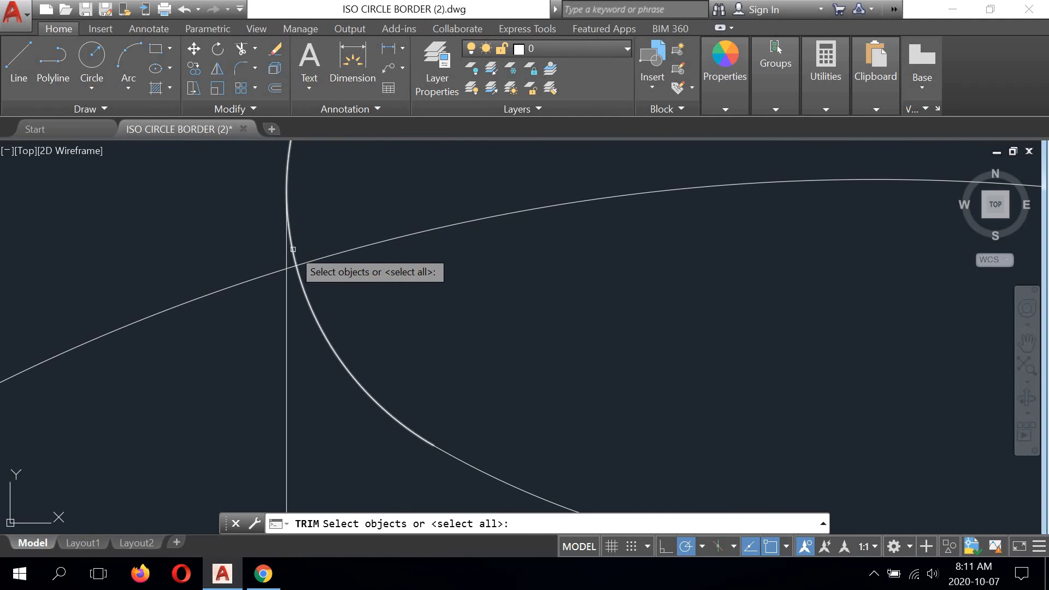
pyautogui.scroll(-5, 287, 253)
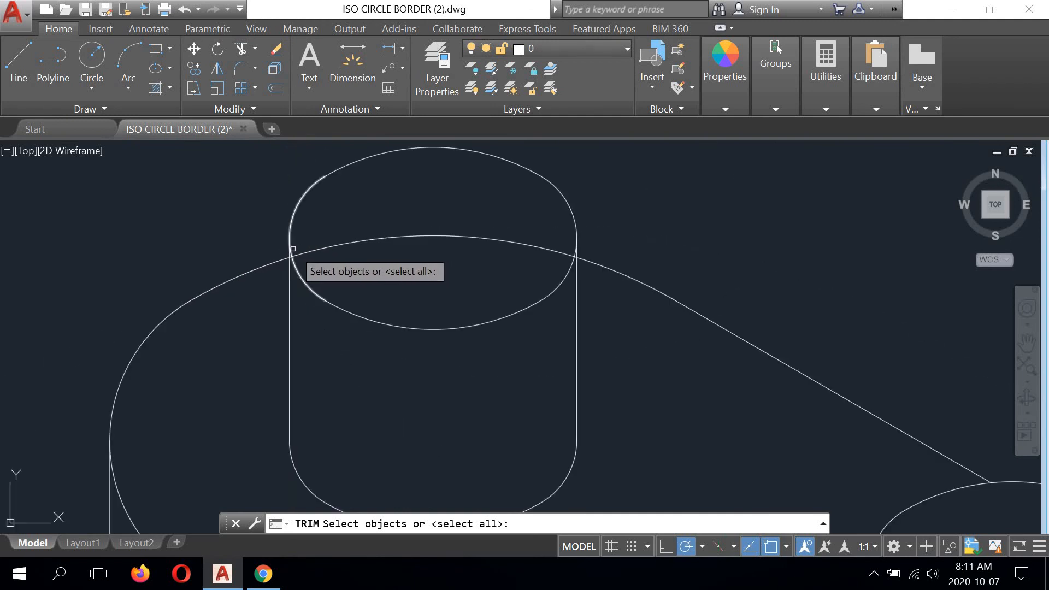
pyautogui.scroll(2, 294, 246)
pyautogui.scroll(2, 296, 251)
pyautogui.click(280, 270)
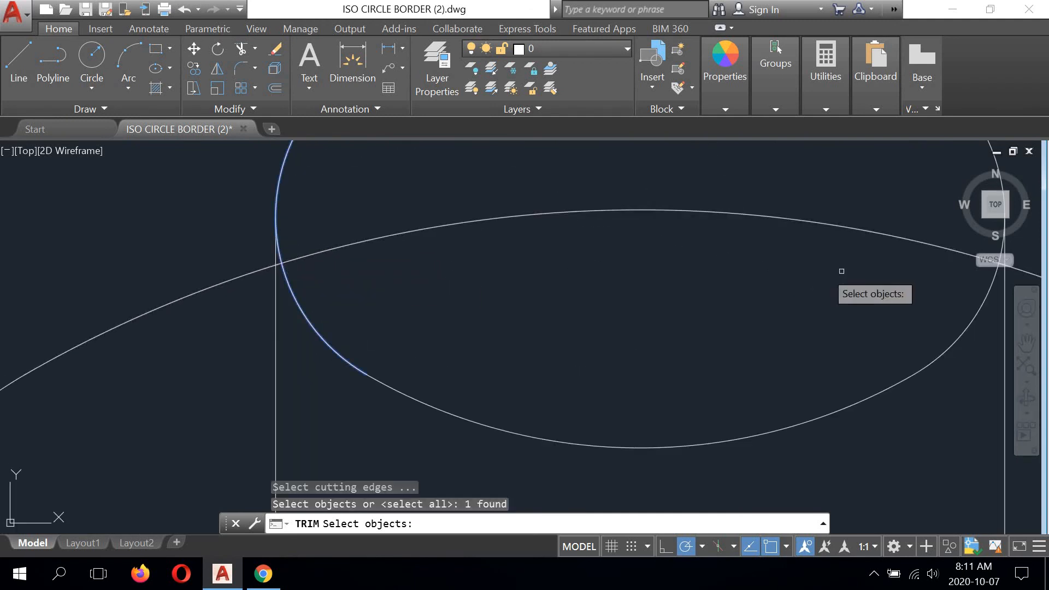
pyautogui.click(984, 255)
pyautogui.press('Return')
pyautogui.click(800, 229)
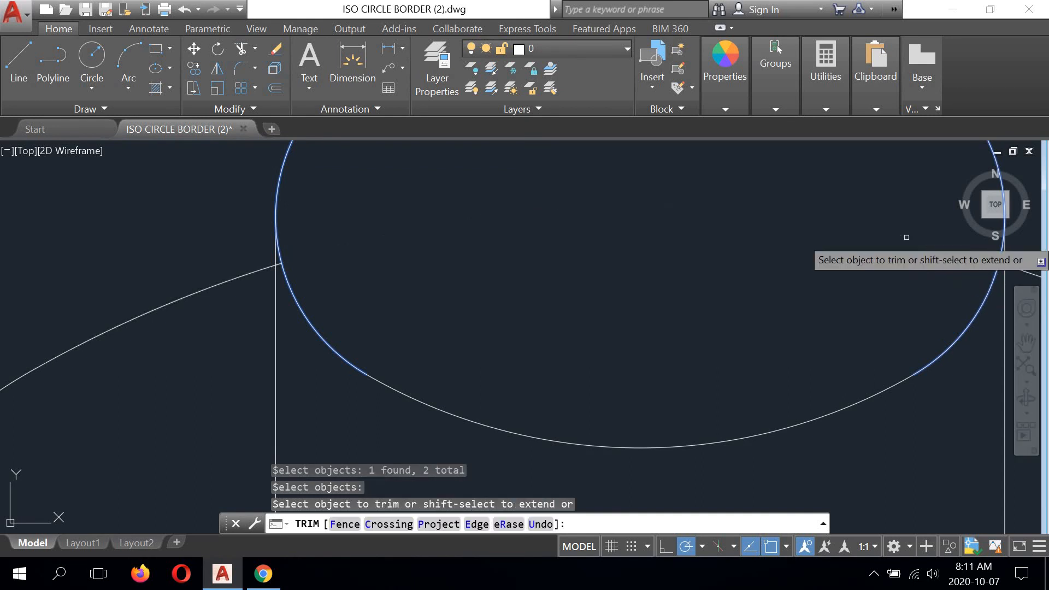
pyautogui.rightClick(659, 218)
pyautogui.click(681, 228)
# - Erase the lower right peg's right vertical line and undo the erasure
pyautogui.scroll(-8, 620, 224)
pyautogui.moveTo(711, 291); pyautogui.dragTo(524, 238, button='middle')
pyautogui.scroll(4, 633, 262)
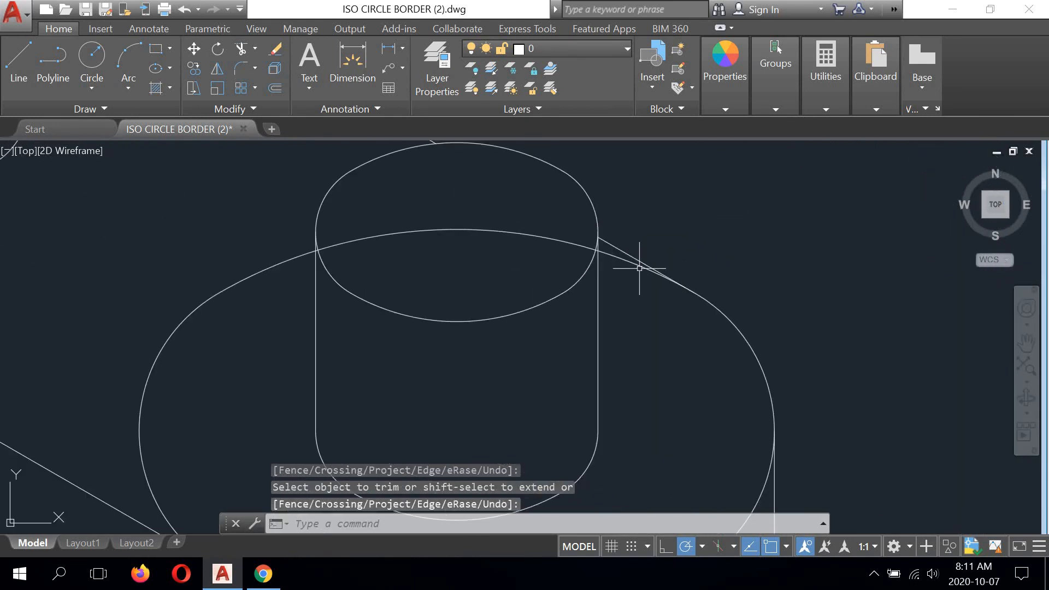
pyautogui.click(275, 50)
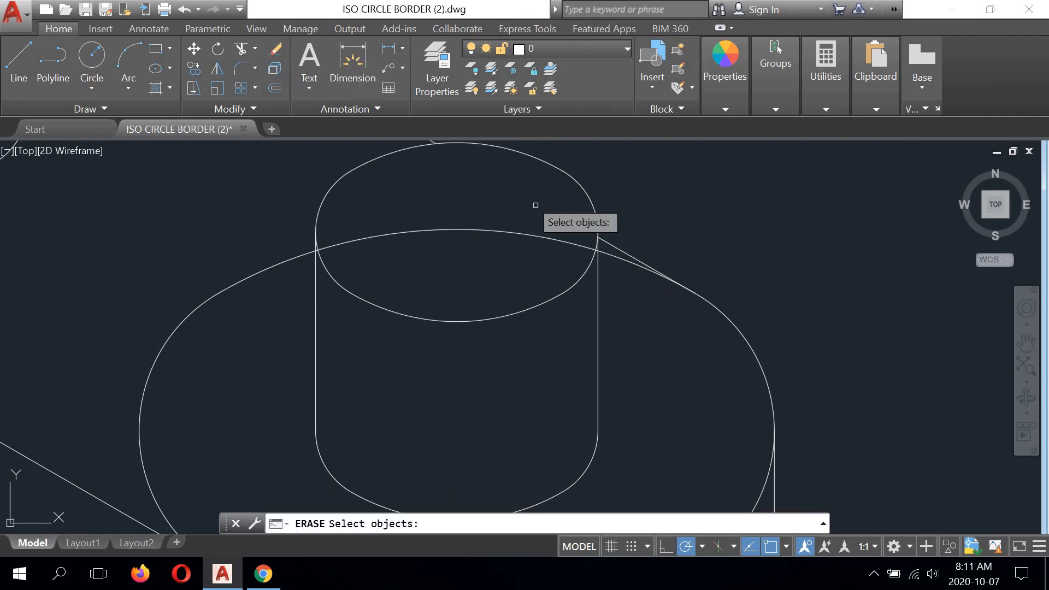
pyautogui.scroll(3, 602, 240)
pyautogui.click(602, 262)
pyautogui.rightClick(634, 261)
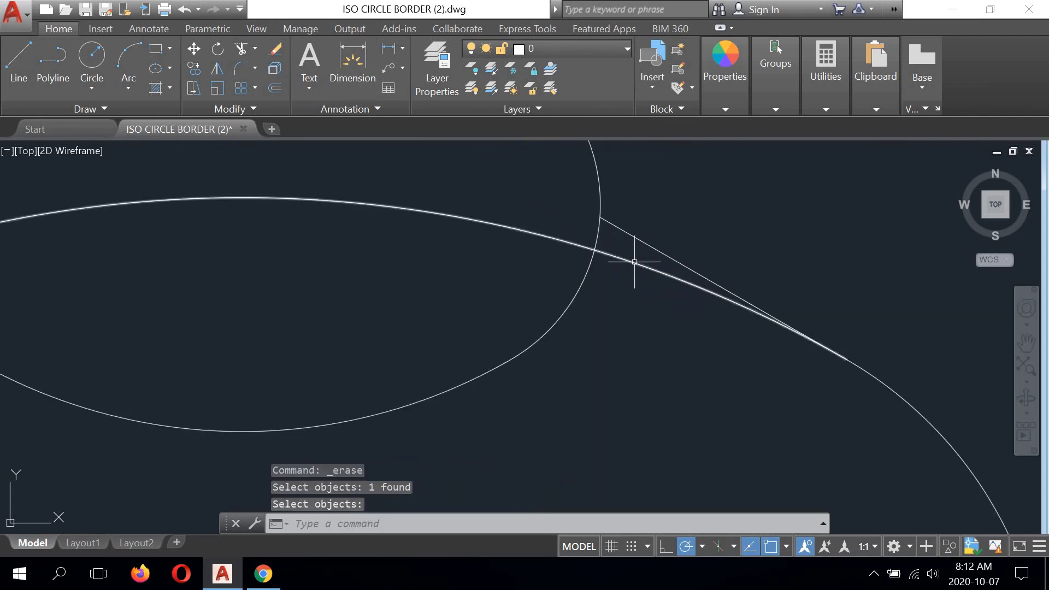
pyautogui.click(635, 261)
pyautogui.scroll(-3, 632, 242)
pyautogui.scroll(-4, 632, 242)
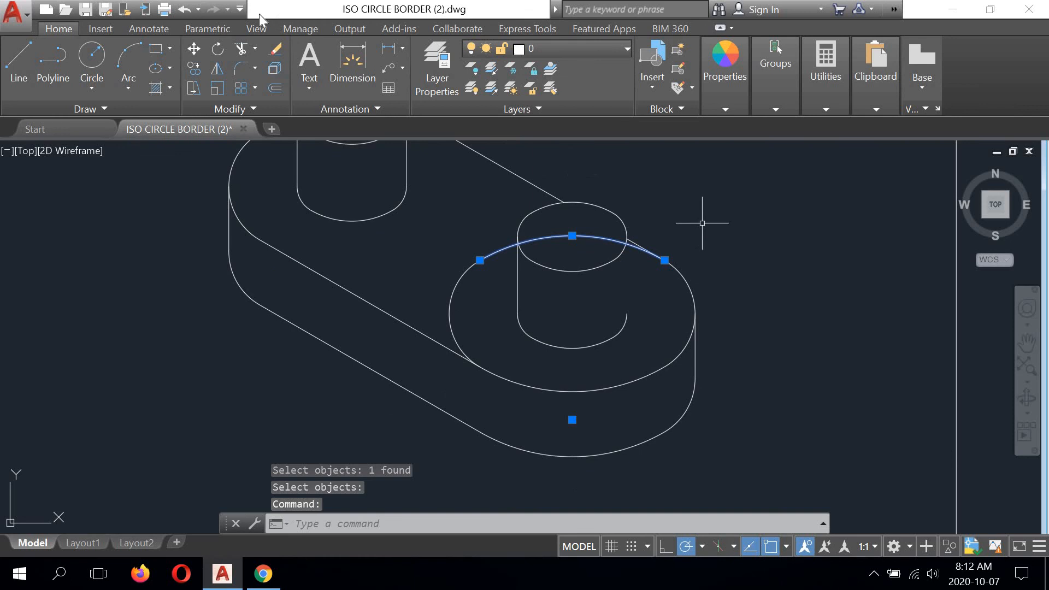
pyautogui.click(186, 14)
pyautogui.click(185, 14)
pyautogui.scroll(-8, 537, 300)
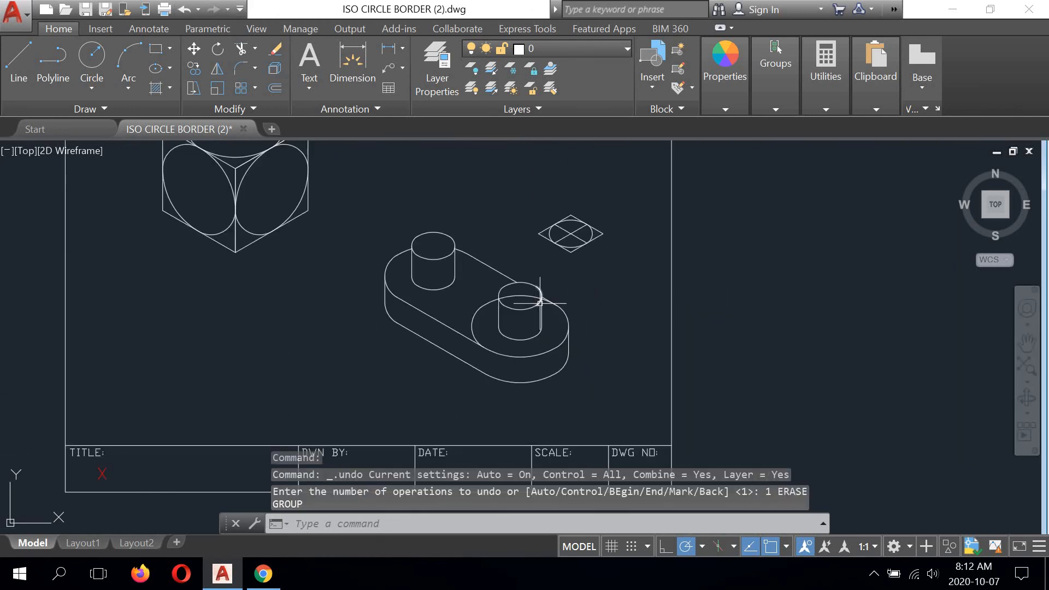
# - Trim the base circle's back arc inside the lower right peg's top circle, using that circle's left and right arcs as cutting edges
pyautogui.scroll(6, 541, 303)
pyautogui.scroll(2, 541, 295)
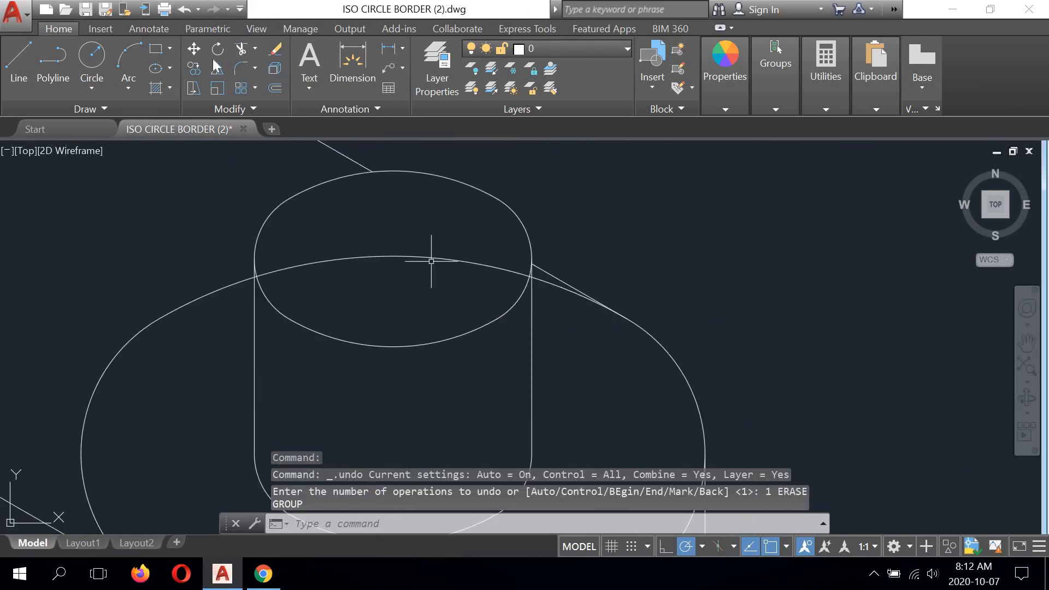
pyautogui.click(241, 49)
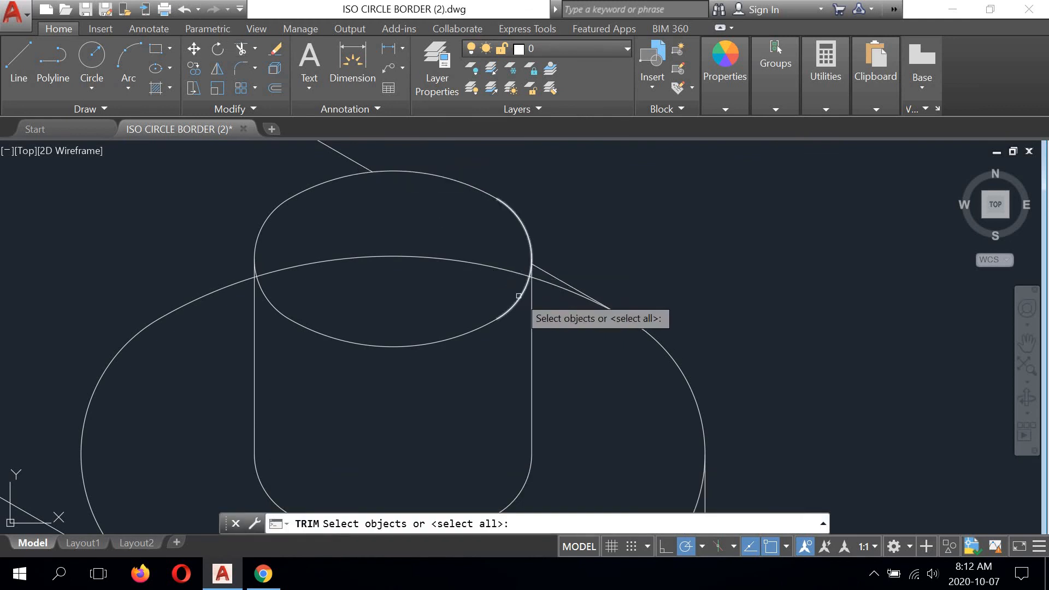
pyautogui.click(518, 296)
pyautogui.click(284, 271)
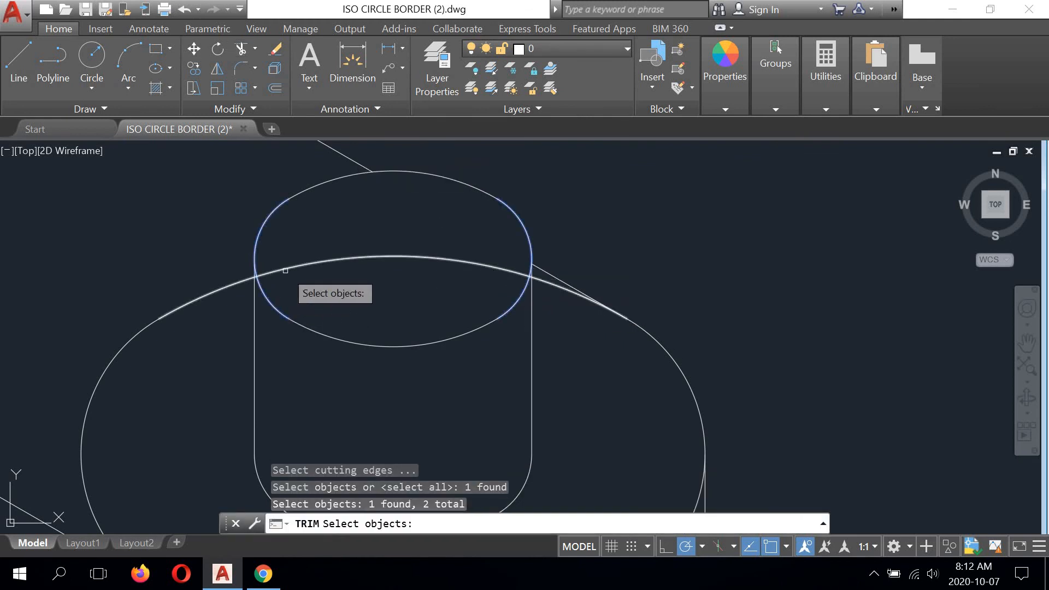
pyautogui.press('Return')
pyautogui.click(441, 259)
pyautogui.rightClick(435, 261)
pyautogui.click(469, 268)
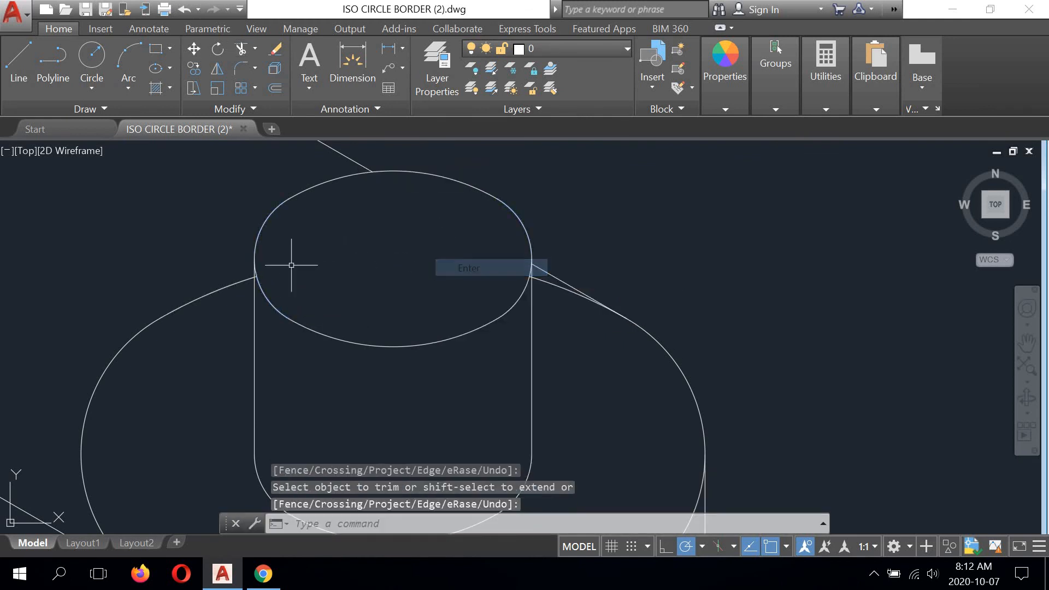
# - Trim the leftover end of the base circle's back arc at the lower right peg's left vertical line
pyautogui.scroll(5, 248, 284)
pyautogui.scroll(2, 276, 260)
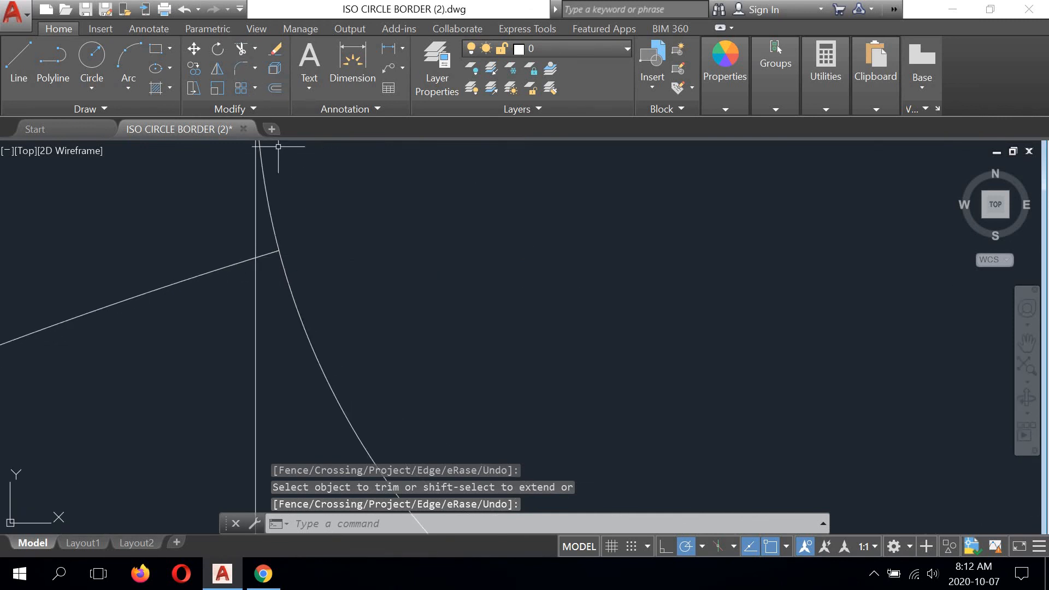
pyautogui.press('Return')
pyautogui.click(258, 248)
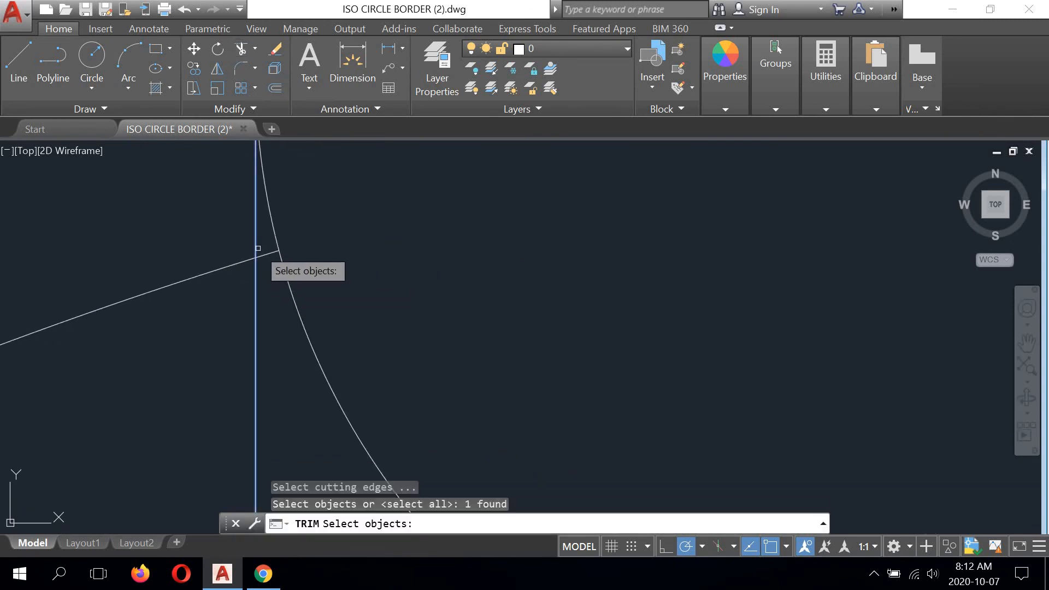
pyautogui.press('Return')
pyautogui.rightClick(461, 218)
pyautogui.click(463, 226)
pyautogui.scroll(-4, 464, 223)
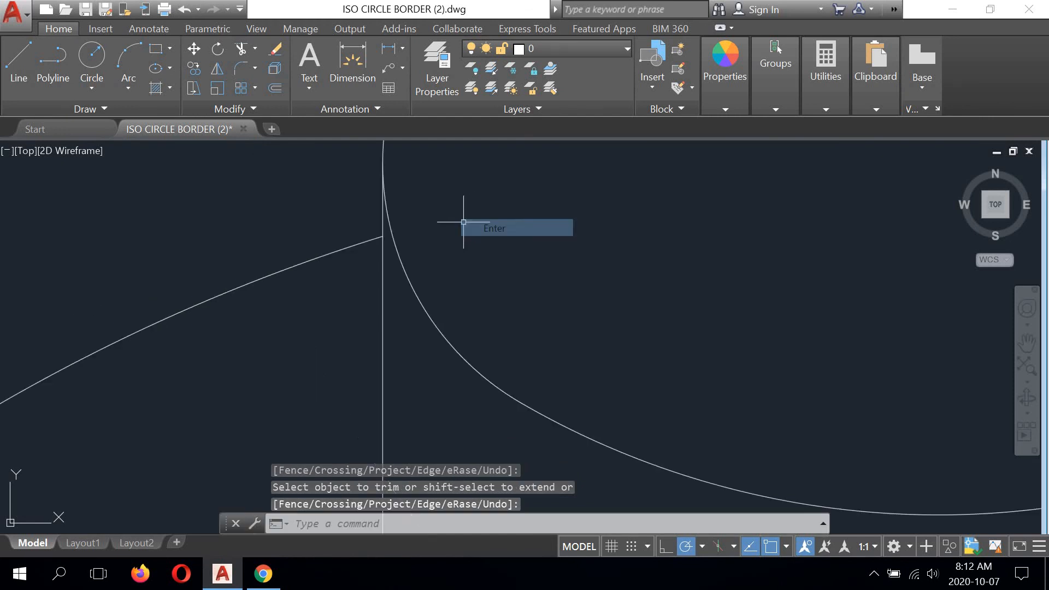
# - Trim the leftover end of the base circle's back arc at the lower right peg's right vertical line
pyautogui.scroll(-3, 475, 235)
pyautogui.scroll(8, 593, 264)
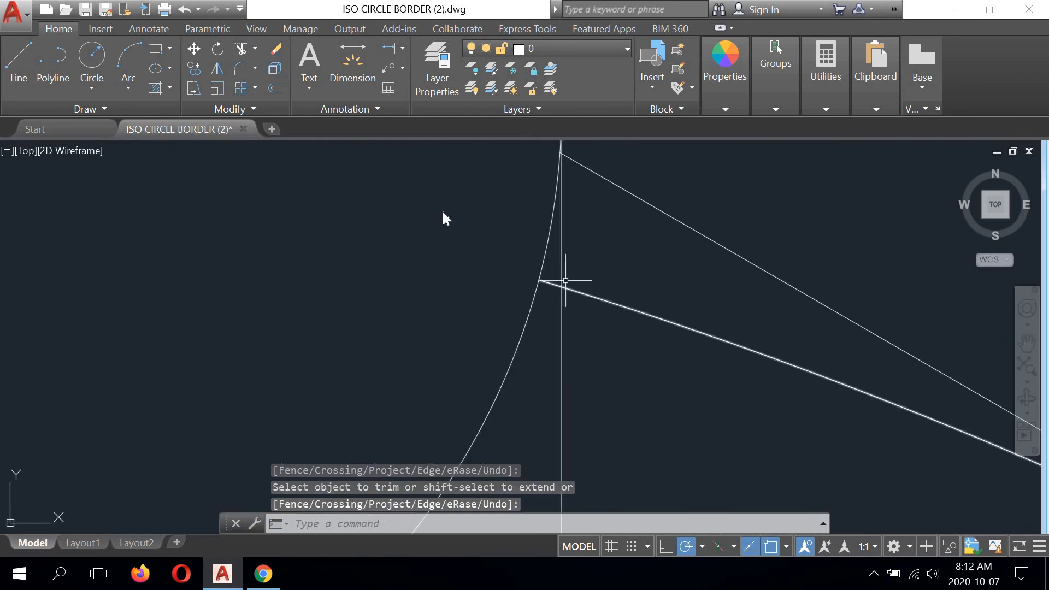
pyautogui.rightClick(441, 212)
pyautogui.click(462, 216)
pyautogui.click(563, 296)
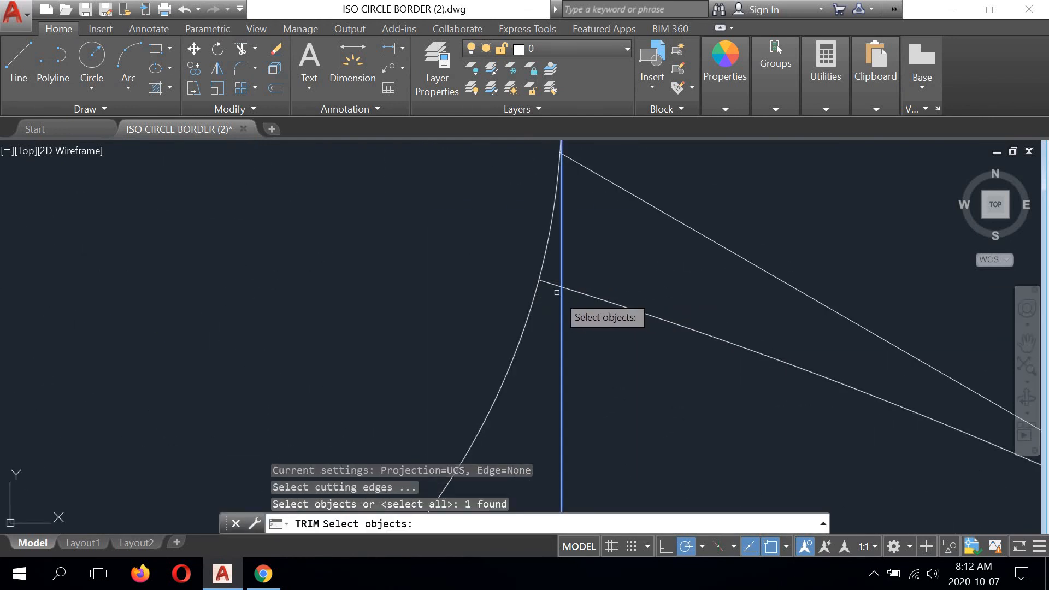
pyautogui.rightClick(556, 292)
pyautogui.click(552, 284)
pyautogui.rightClick(711, 167)
pyautogui.click(719, 181)
# - Erase the remaining back arc piece between the lower right peg's right side and the tangent line
pyautogui.scroll(-8, 680, 236)
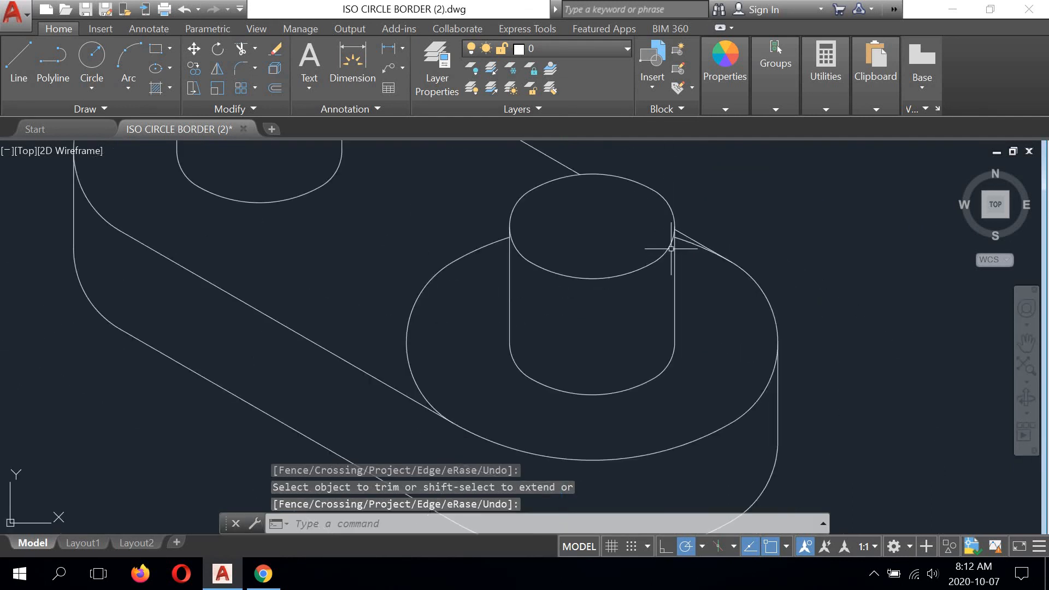
pyautogui.scroll(5, 671, 249)
pyautogui.click(680, 254)
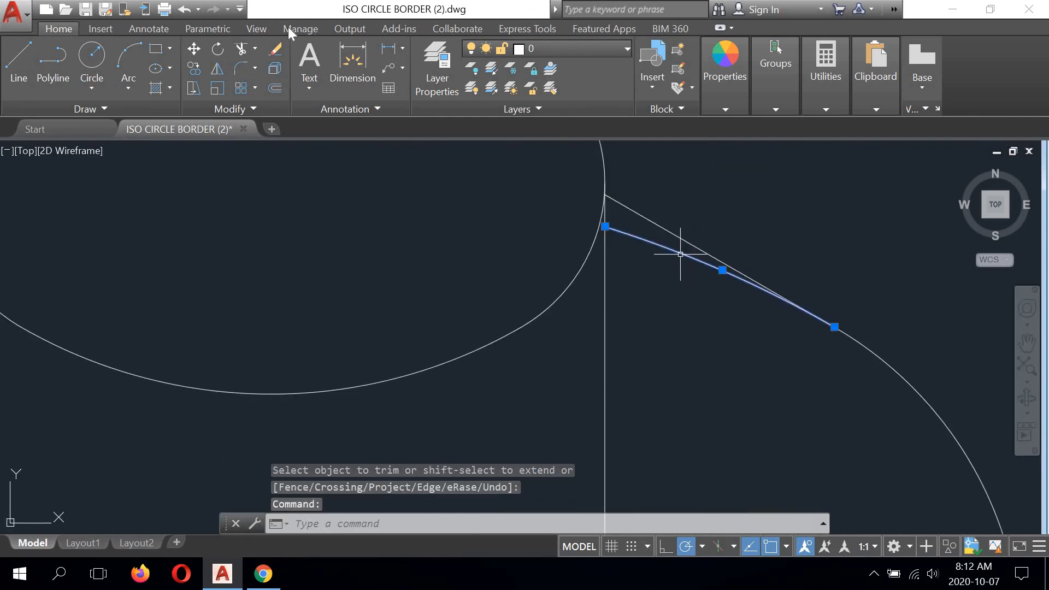
pyautogui.press('Delete')
# - Trim the leftover end of the top face's back arc at the upper left peg's left vertical line
pyautogui.scroll(-5, 577, 345)
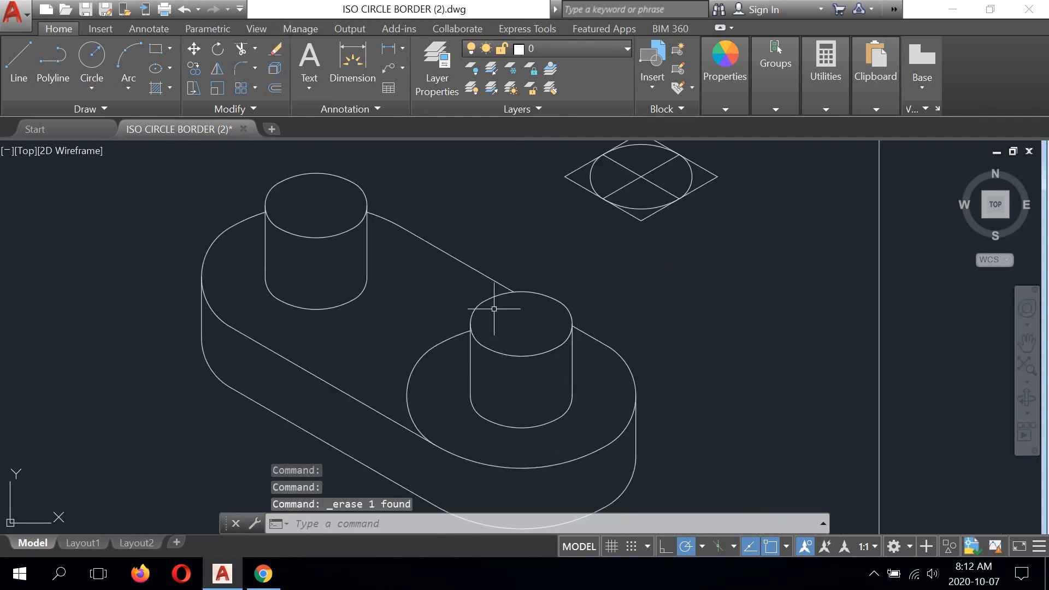
pyautogui.scroll(2, 433, 262)
pyautogui.scroll(5, 288, 211)
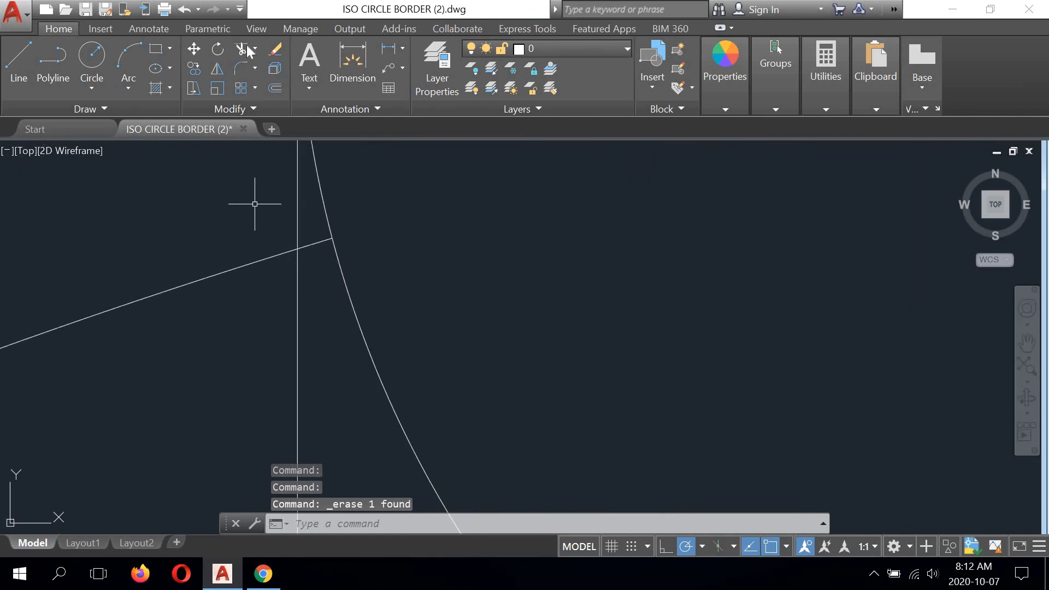
pyautogui.click(298, 237)
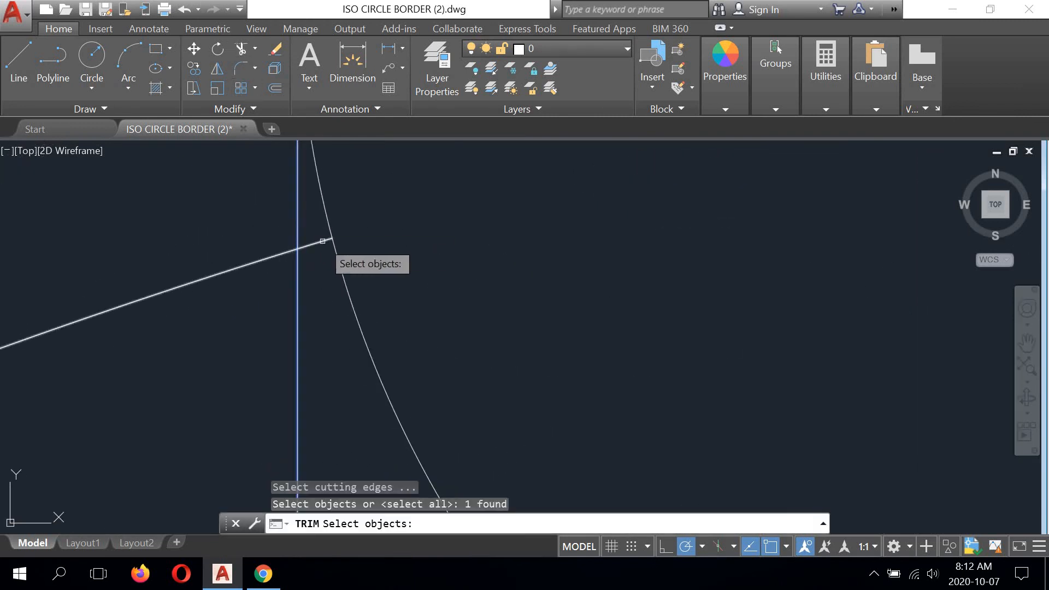
pyautogui.press('Return')
pyautogui.rightClick(409, 223)
pyautogui.click(419, 222)
# - Trim the leftover end of the top face's back arc at the upper left peg's right vertical line
pyautogui.scroll(-3, 463, 273)
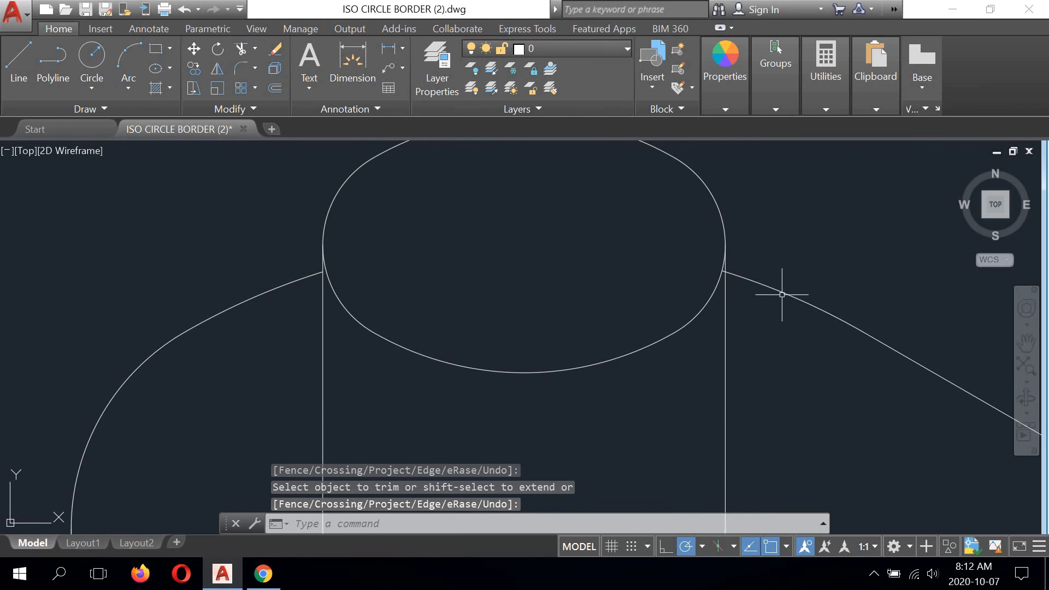
pyautogui.scroll(3, 787, 246)
pyautogui.rightClick(778, 182)
pyautogui.click(809, 192)
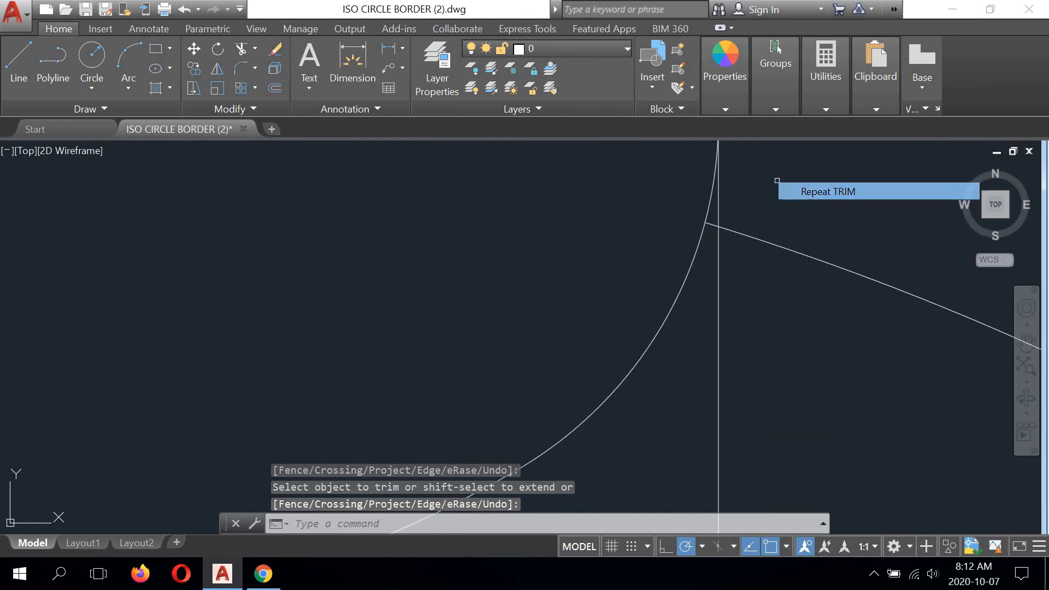
pyautogui.click(719, 207)
pyautogui.press('Return')
pyautogui.rightClick(759, 197)
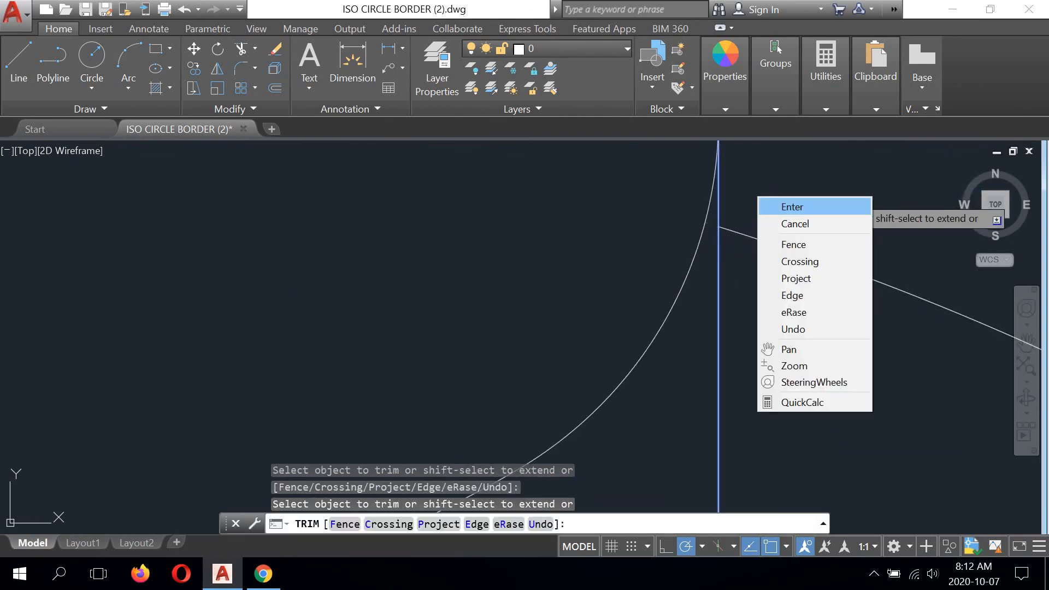
pyautogui.click(791, 207)
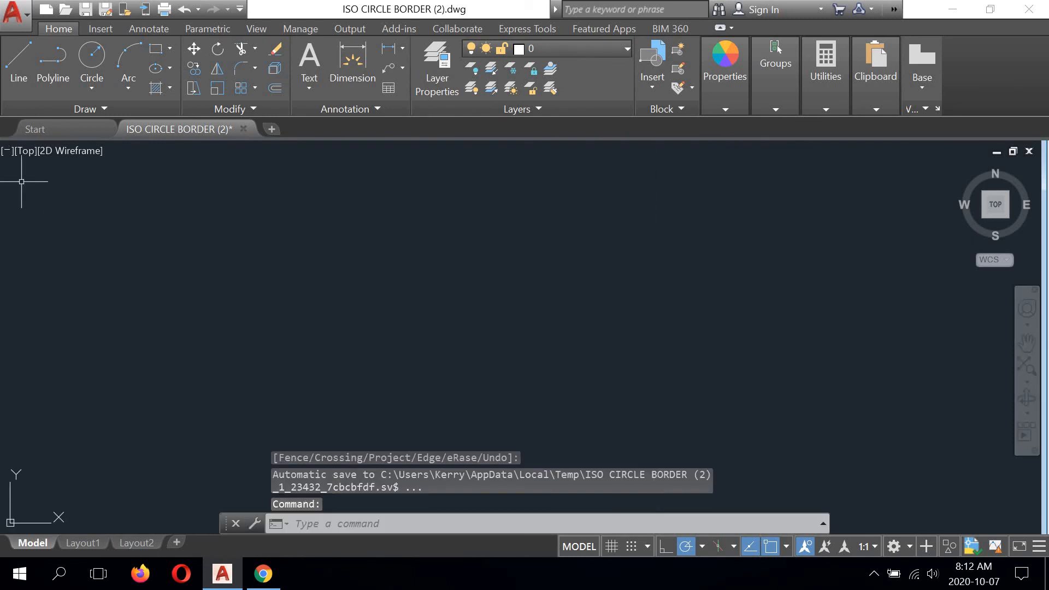
# - Erase the back arc piece and the left arc of the base's top circle around the lower right peg
pyautogui.scroll(-6, 445, 281)
pyautogui.scroll(-4, 492, 219)
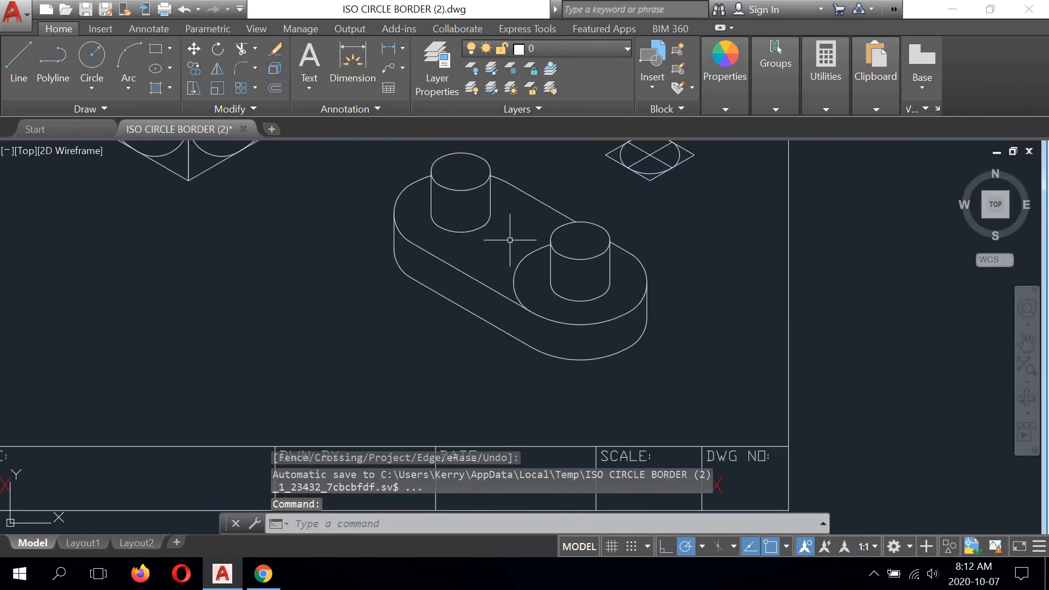
pyautogui.scroll(4, 538, 234)
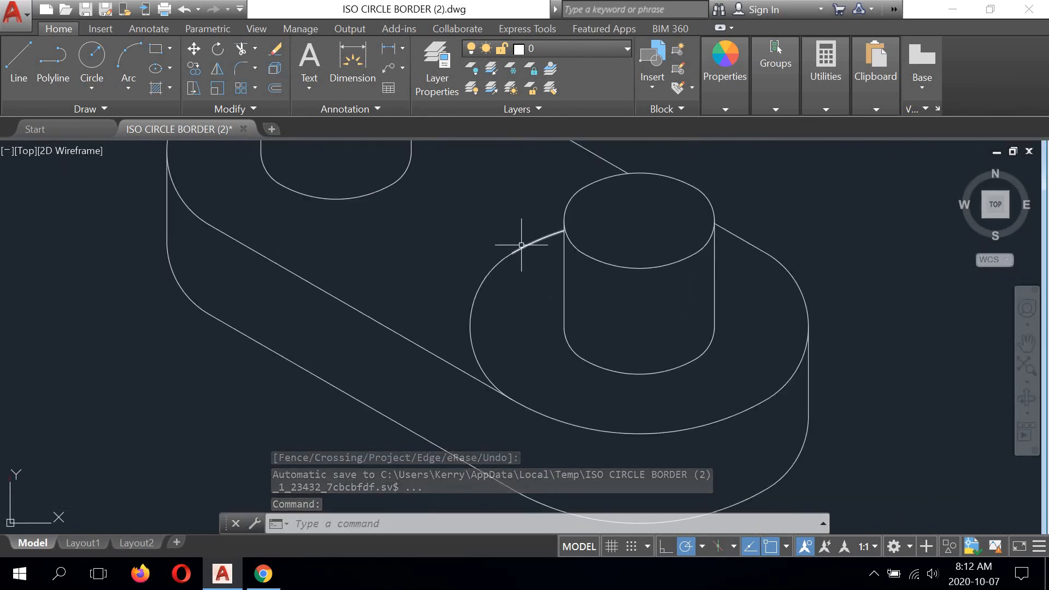
pyautogui.click(520, 246)
pyautogui.press('Delete')
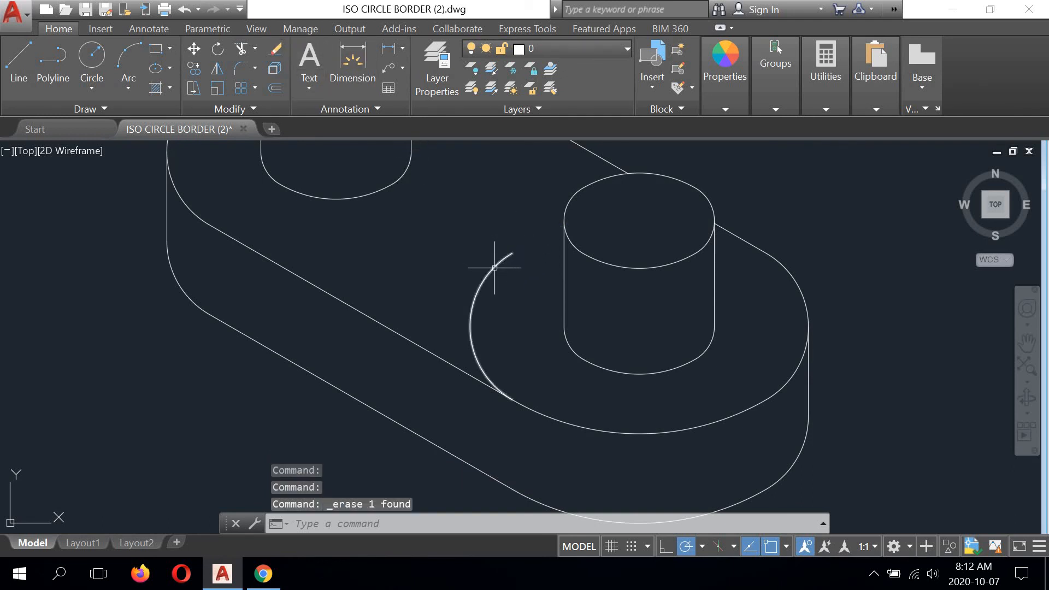
pyautogui.click(495, 268)
pyautogui.press('Delete')
pyautogui.scroll(-4, 490, 377)
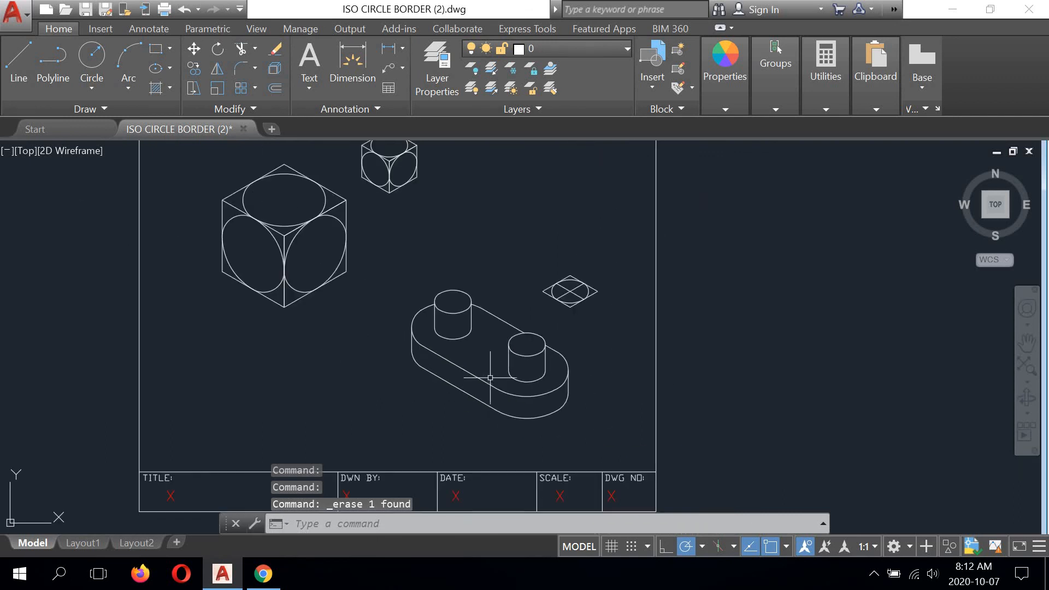
pyautogui.scroll(2, 491, 377)
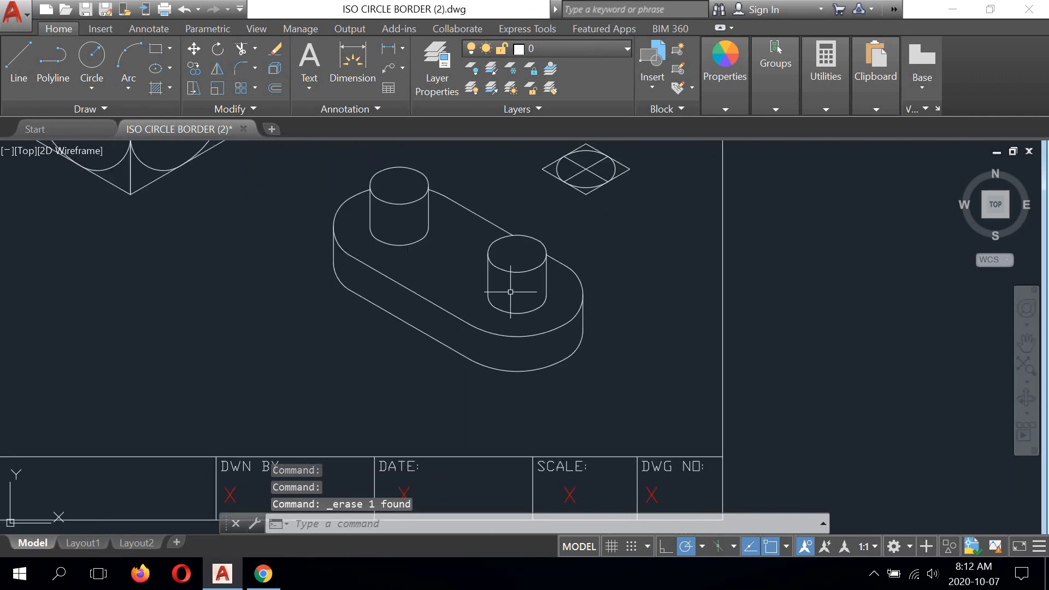
pyautogui.moveTo(469, 263); pyautogui.dragTo(405, 306, button='middle')
pyautogui.scroll(-2, 438, 303)
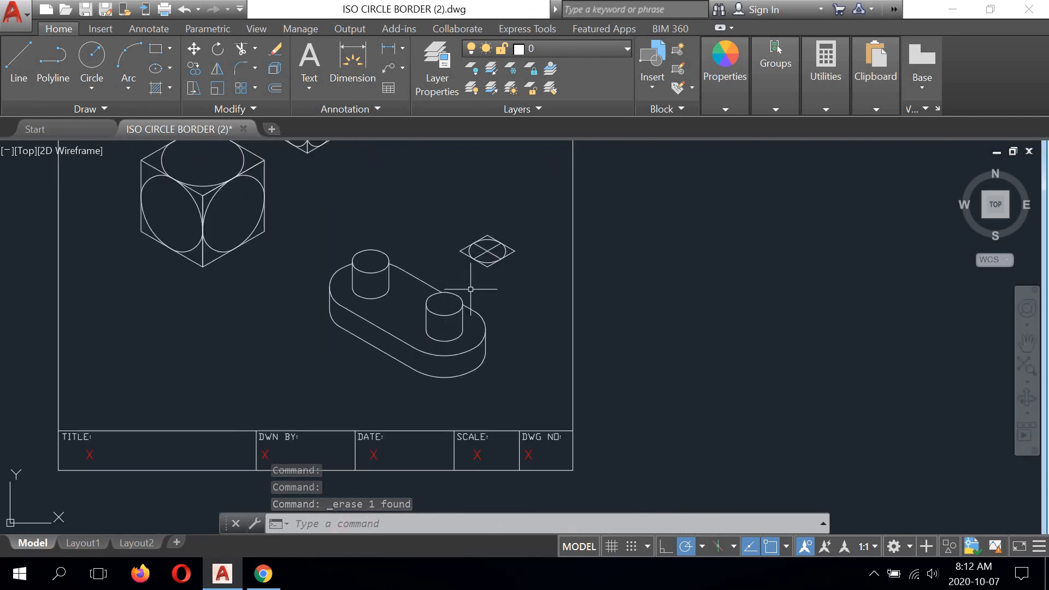
# - Erase the leftover small isometric circle with its rhombus and construction lines beside the peg gauge
pyautogui.click(539, 211)
pyautogui.click(451, 270)
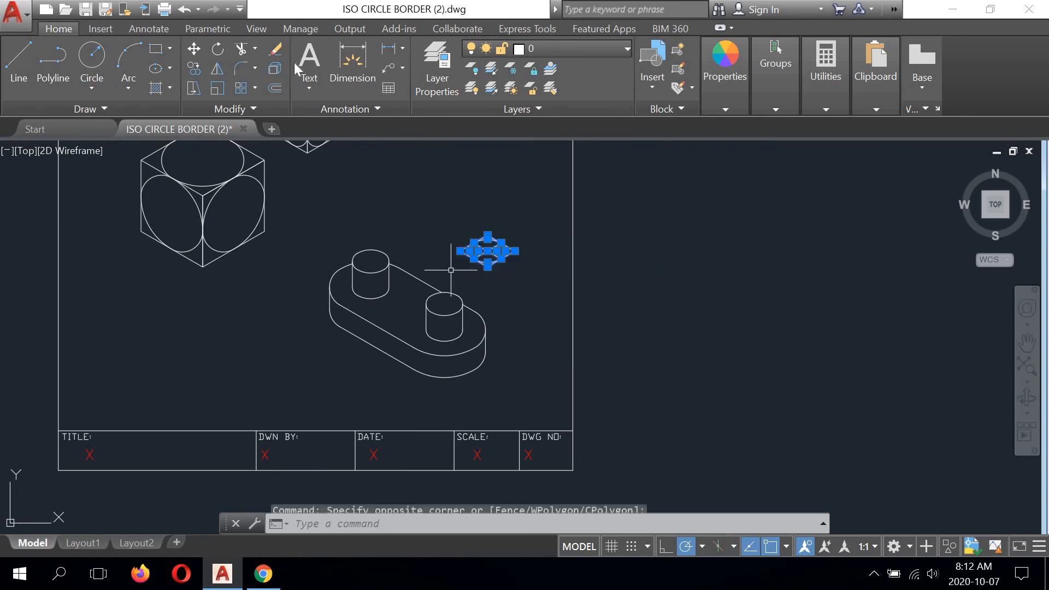
pyautogui.press('Delete')
# - Erase the small and large isometric cubes with their circles from the upper part of the border
pyautogui.scroll(-3, 451, 270)
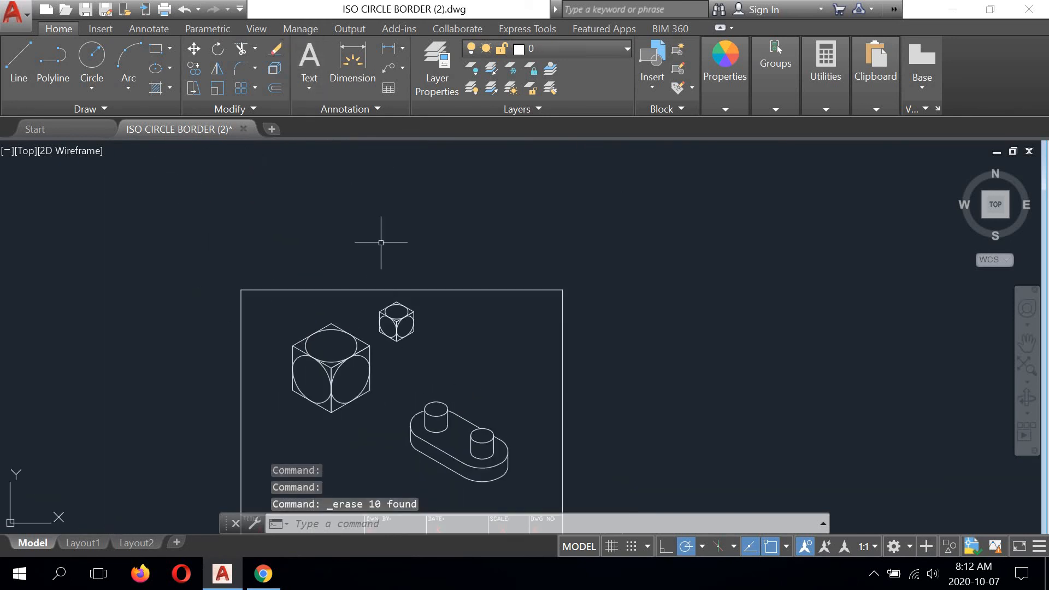
pyautogui.click(425, 304)
pyautogui.click(355, 283)
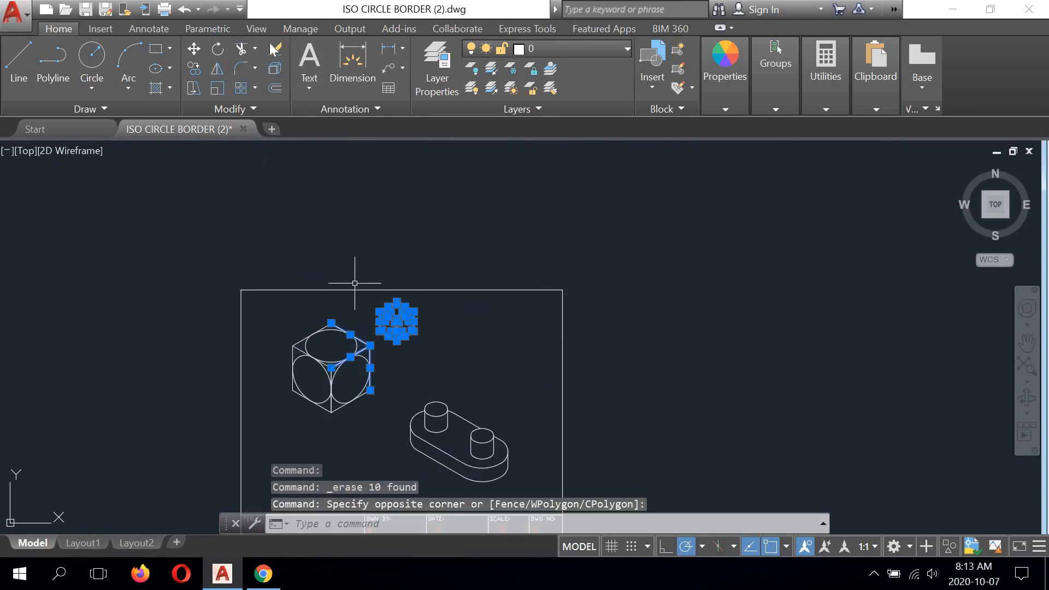
pyautogui.press('Delete')
pyautogui.moveTo(379, 313); pyautogui.dragTo(403, 223, button='middle')
pyautogui.click(404, 217)
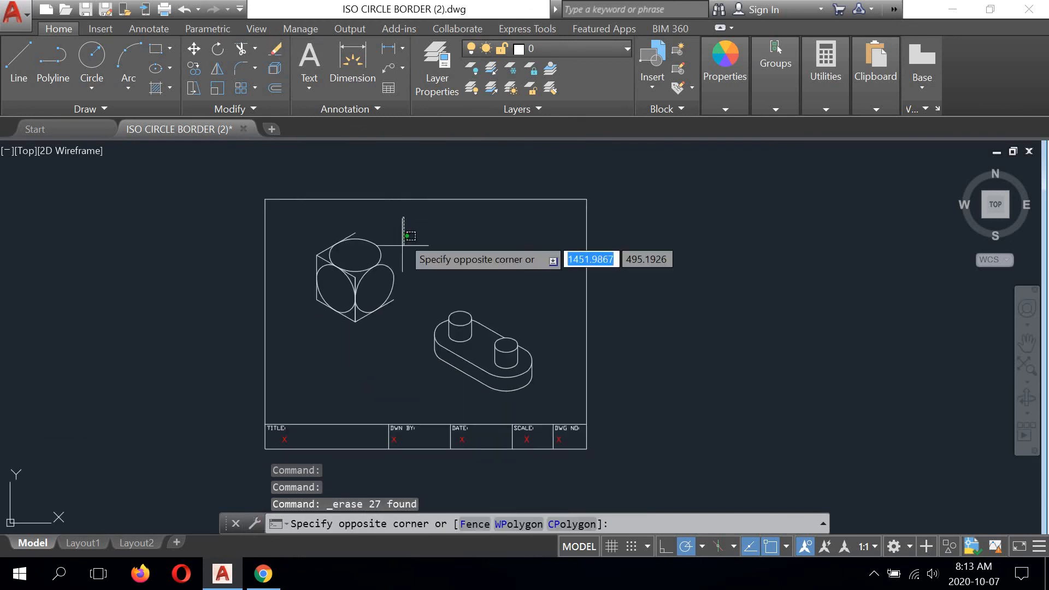
pyautogui.click(308, 343)
pyautogui.press('Delete')
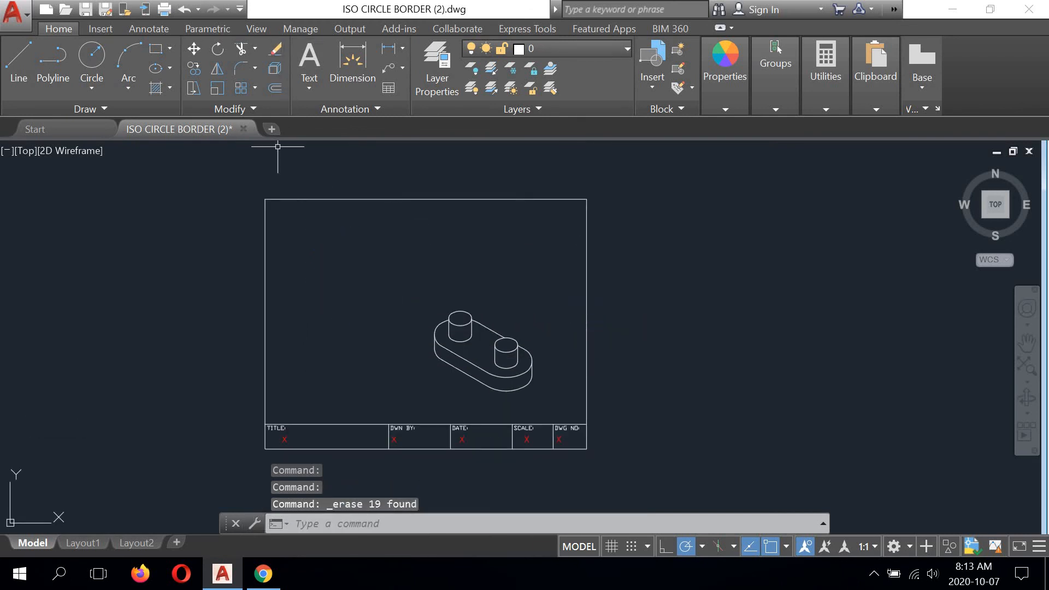
# - Move the whole peg gauge up and to the left, to about the middle of the drawing border
pyautogui.moveTo(412, 268); pyautogui.dragTo(400, 187, button='middle')
pyautogui.click(544, 200)
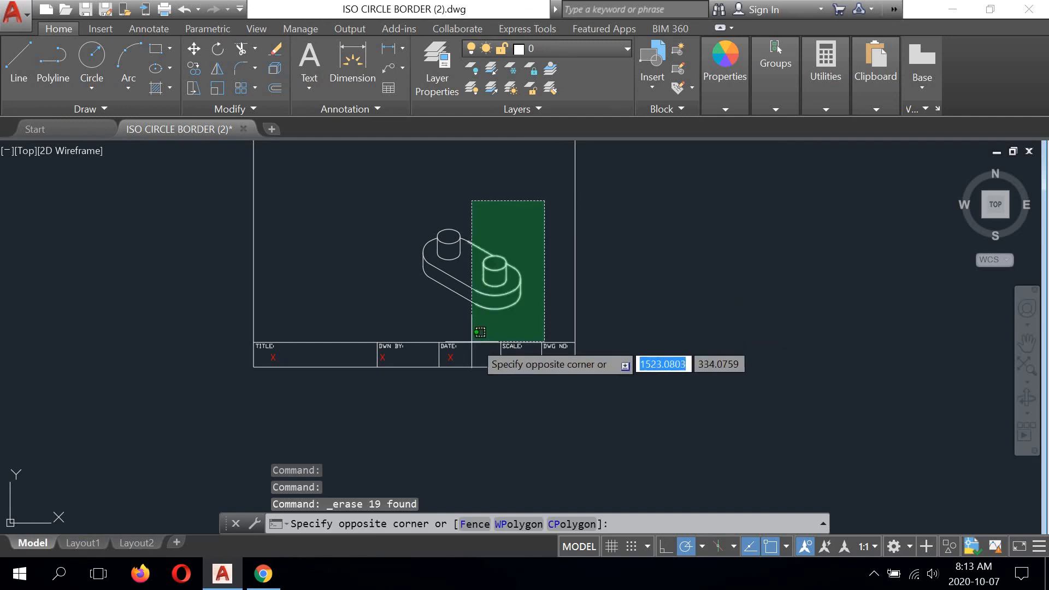
pyautogui.click(399, 295)
pyautogui.moveTo(392, 248); pyautogui.dragTo(443, 343, button='middle')
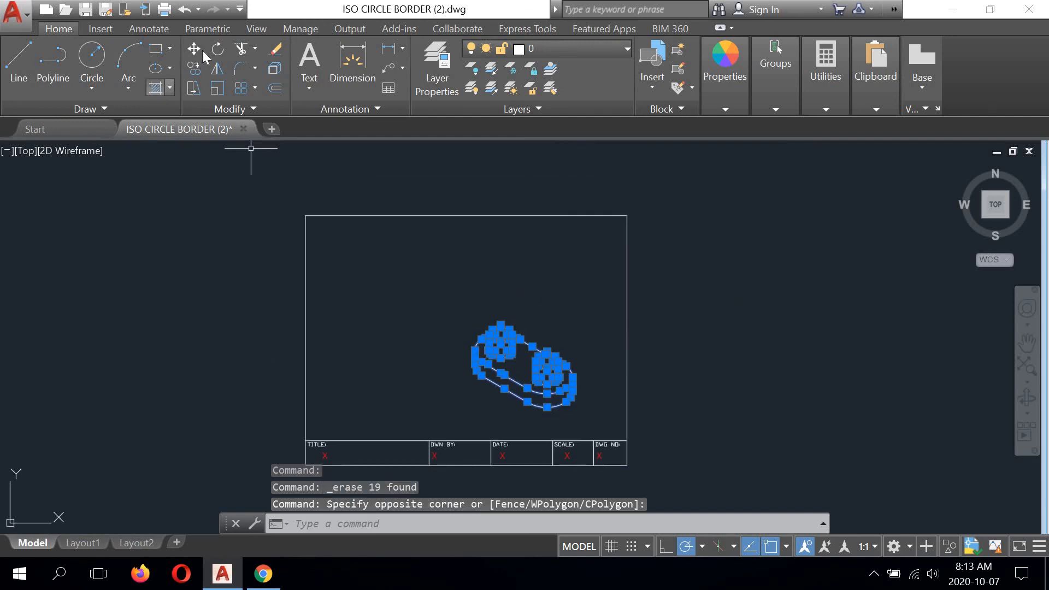
pyautogui.write('m')
pyautogui.press('Return')
pyautogui.click(518, 373)
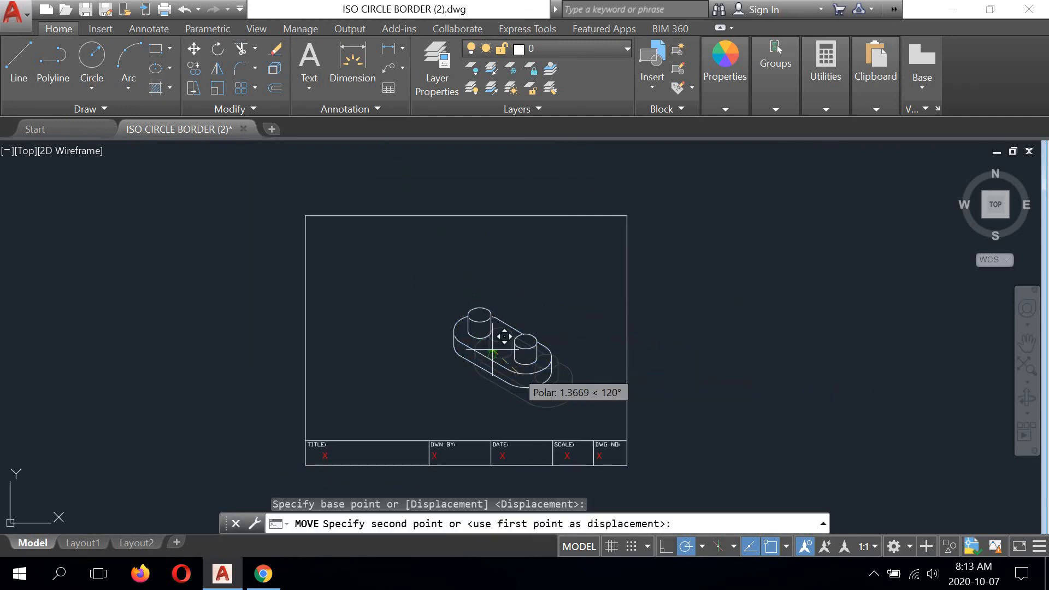
pyautogui.click(466, 328)
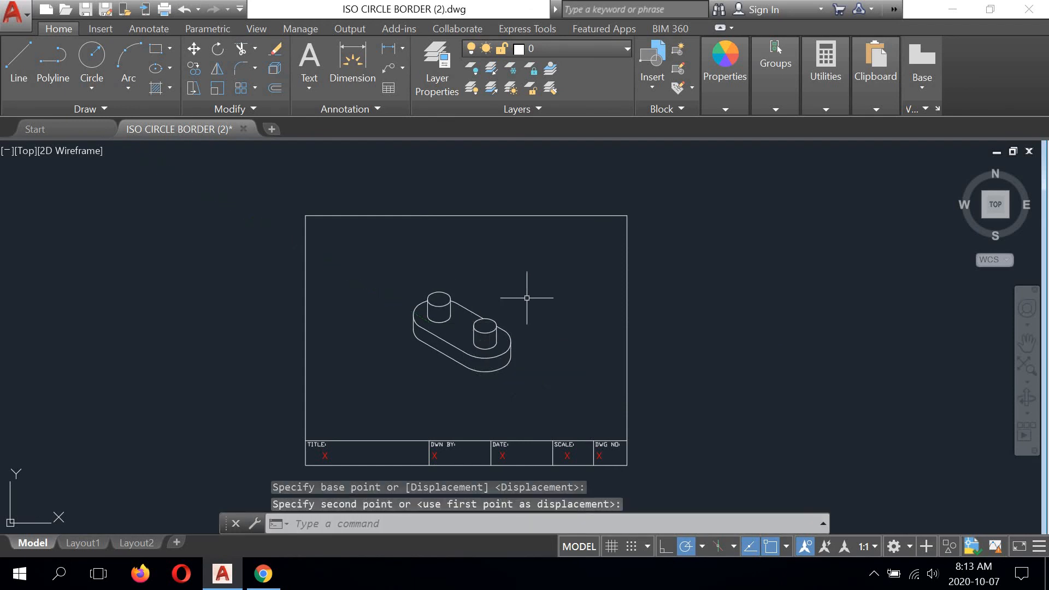
# - Examine the finished peg gauge's outline and pegs up close and its placement inside the border
pyautogui.moveTo(527, 297); pyautogui.dragTo(576, 206, button='middle')
pyautogui.scroll(-2, 532, 202)
pyautogui.scroll(5, 499, 206)
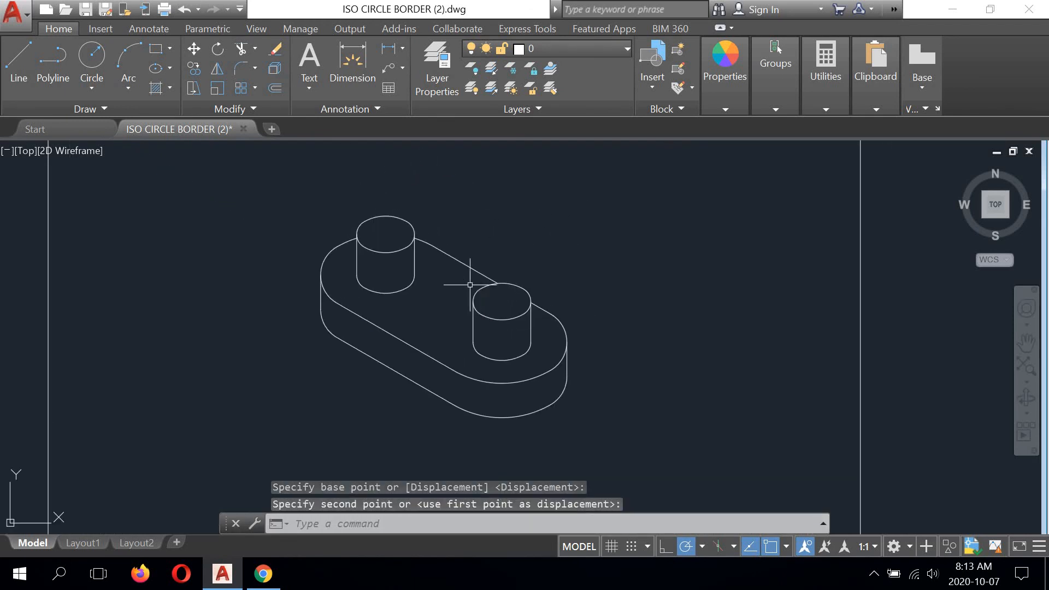
pyautogui.scroll(-3, 470, 284)
pyautogui.scroll(3, 421, 260)
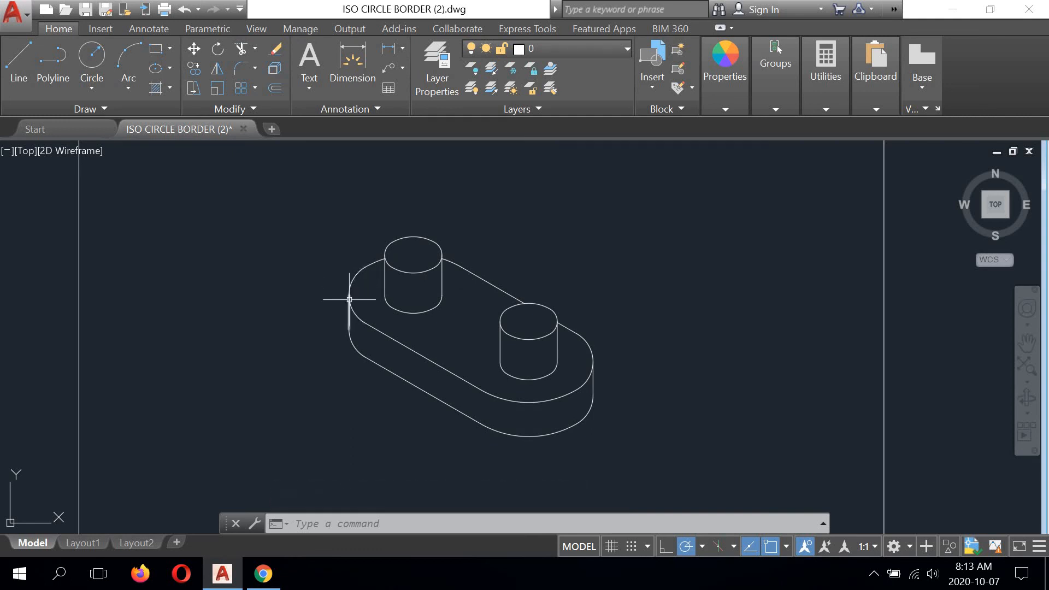
pyautogui.scroll(-4, 526, 310)
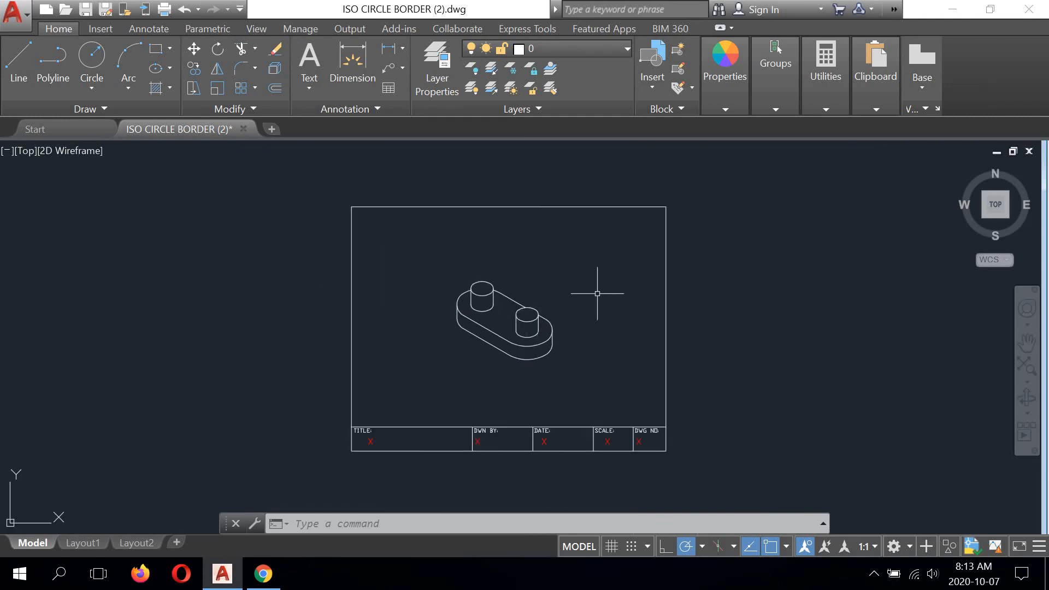
pyautogui.moveTo(580, 282); pyautogui.dragTo(549, 264, button='middle')
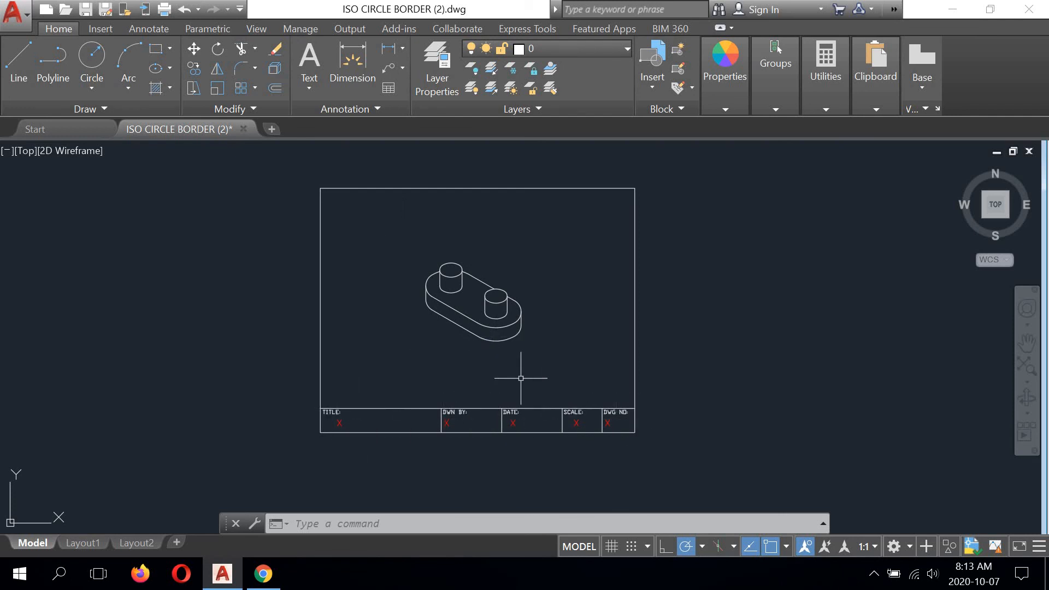
pyautogui.moveTo(521, 378)
pyautogui.mouseDown(button='middle')
pyautogui.moveTo(552, 342)
pyautogui.moveTo(529, 349)
pyautogui.moveTo(541, 376)
pyautogui.mouseUp(button='middle')
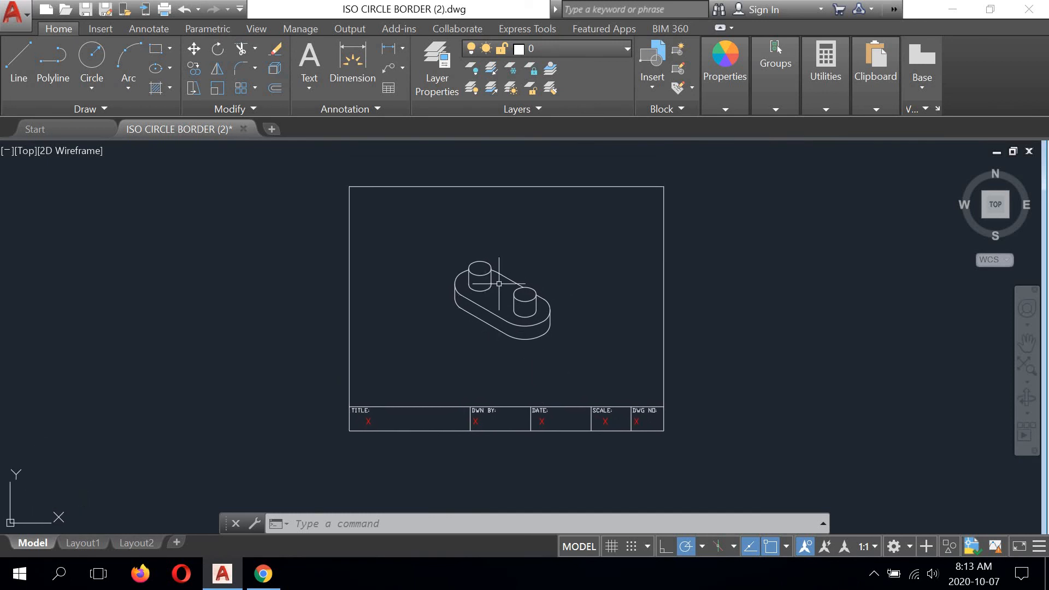
pyautogui.scroll(2, 499, 284)
pyautogui.scroll(4, 463, 332)
pyautogui.scroll(-2, 461, 323)
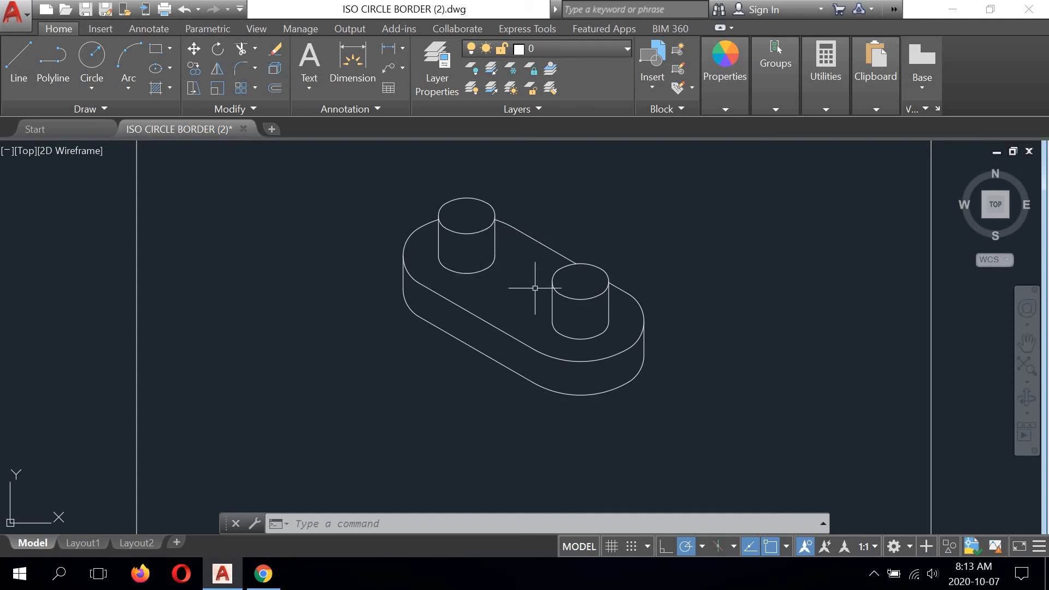
pyautogui.scroll(2, 535, 288)
pyautogui.moveTo(546, 315)
pyautogui.mouseDown(button='middle')
pyautogui.moveTo(510, 309)
pyautogui.moveTo(518, 313)
pyautogui.mouseUp(button='middle')
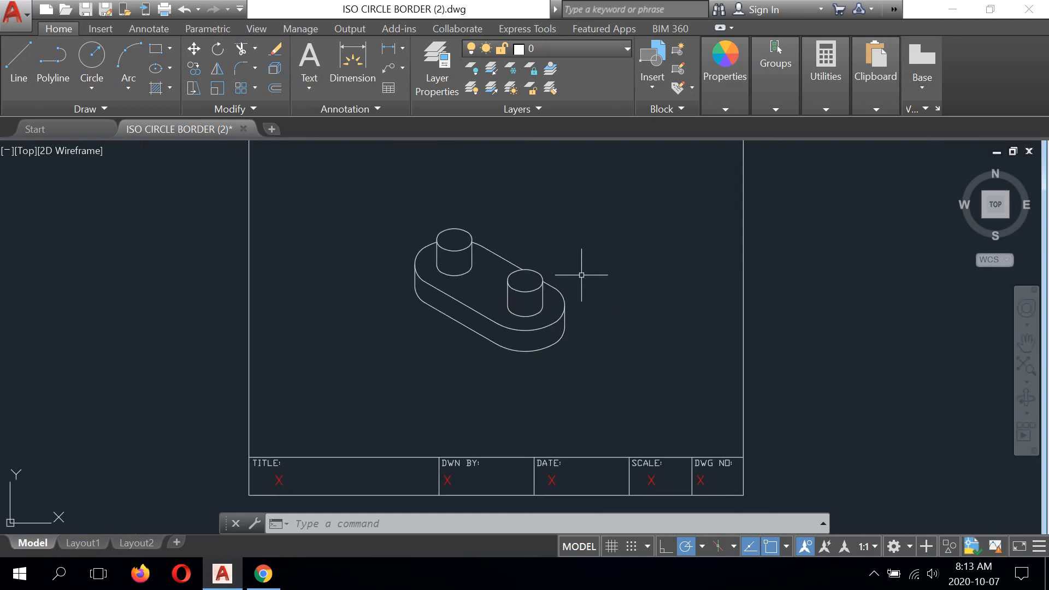